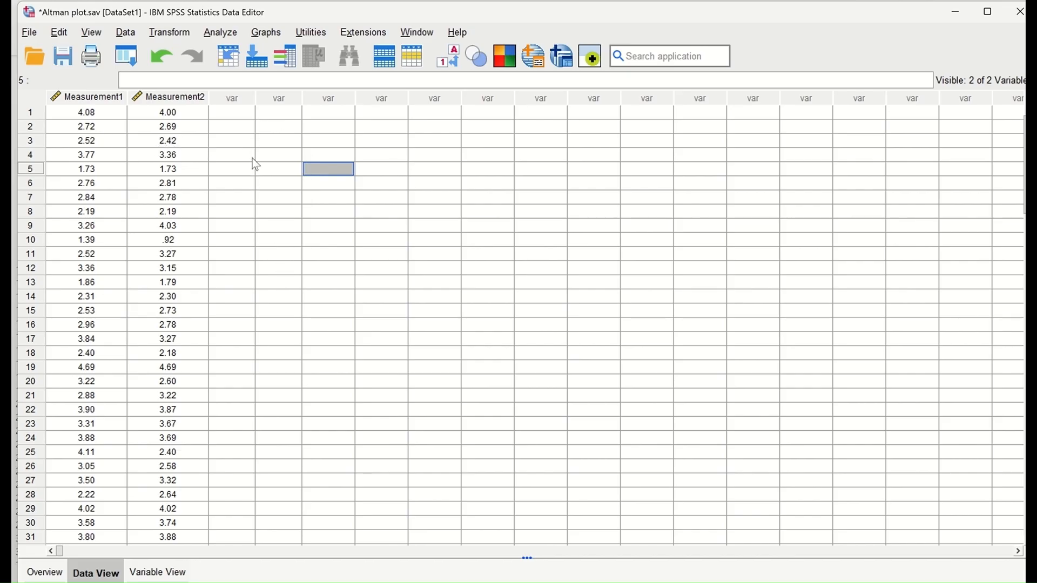
# Step: Compute a new variable Diff as Measurement1 - Measurement2 with Compute Variable
pyautogui.click(176, 29)
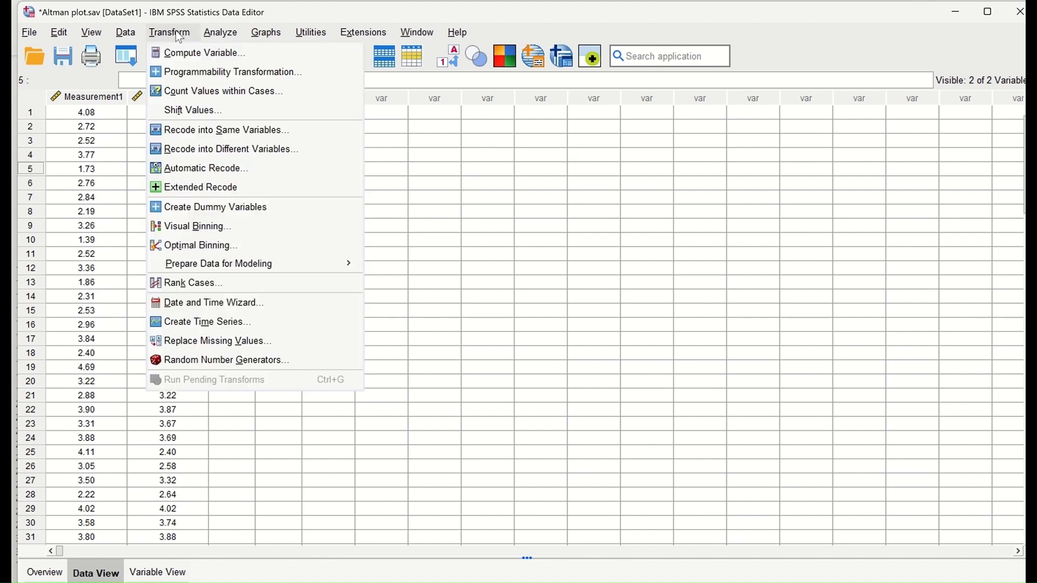
pyautogui.click(198, 61)
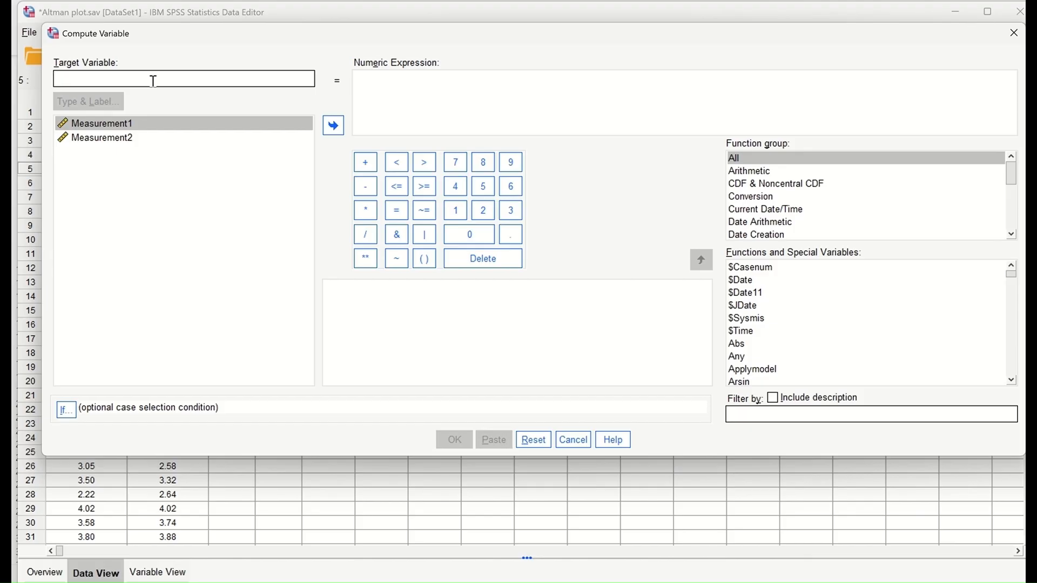
pyautogui.write('Diff')
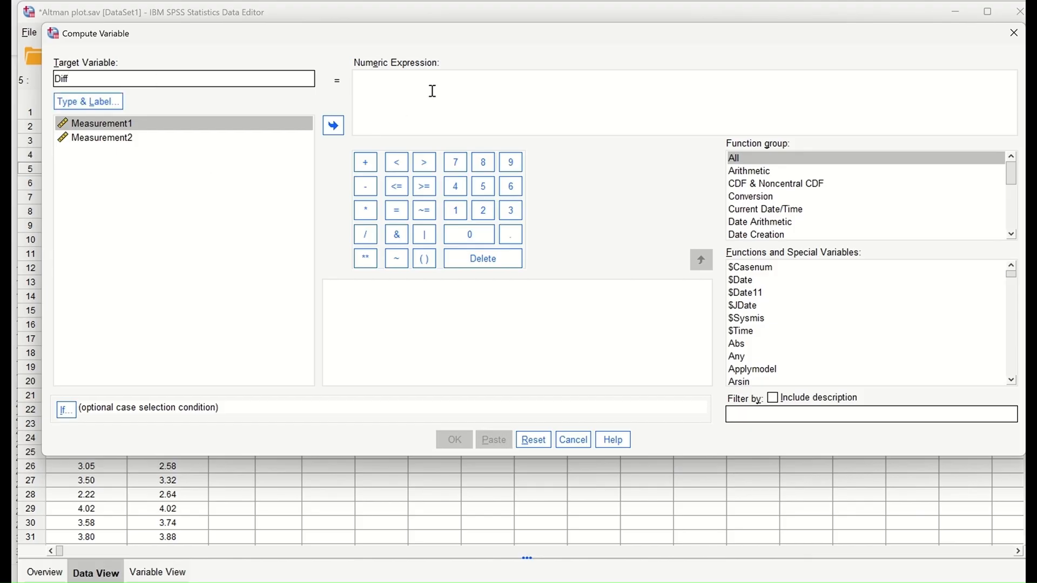
pyautogui.click(334, 125)
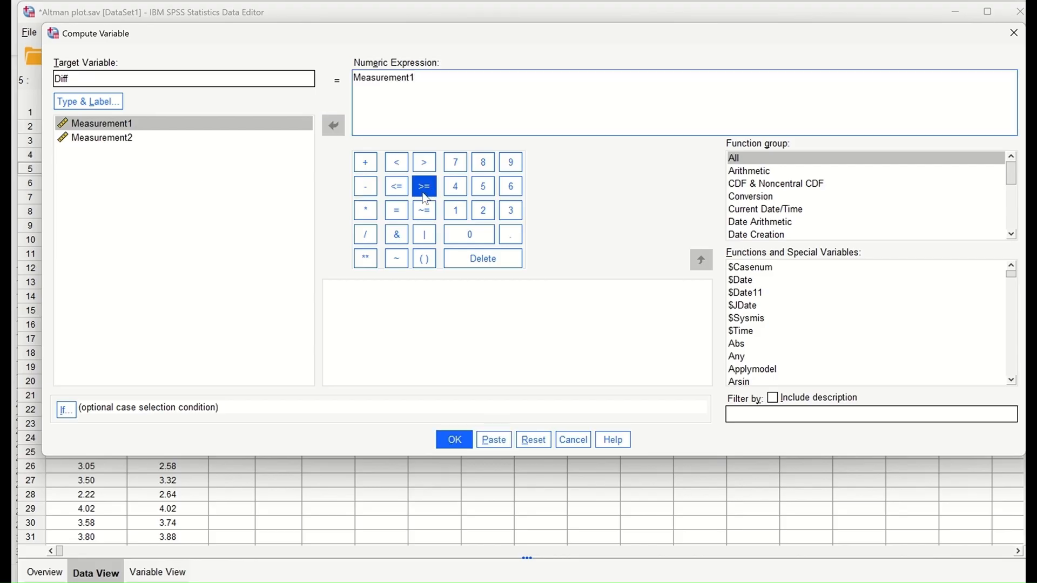
pyautogui.click(366, 186)
pyautogui.click(113, 137)
pyautogui.click(331, 128)
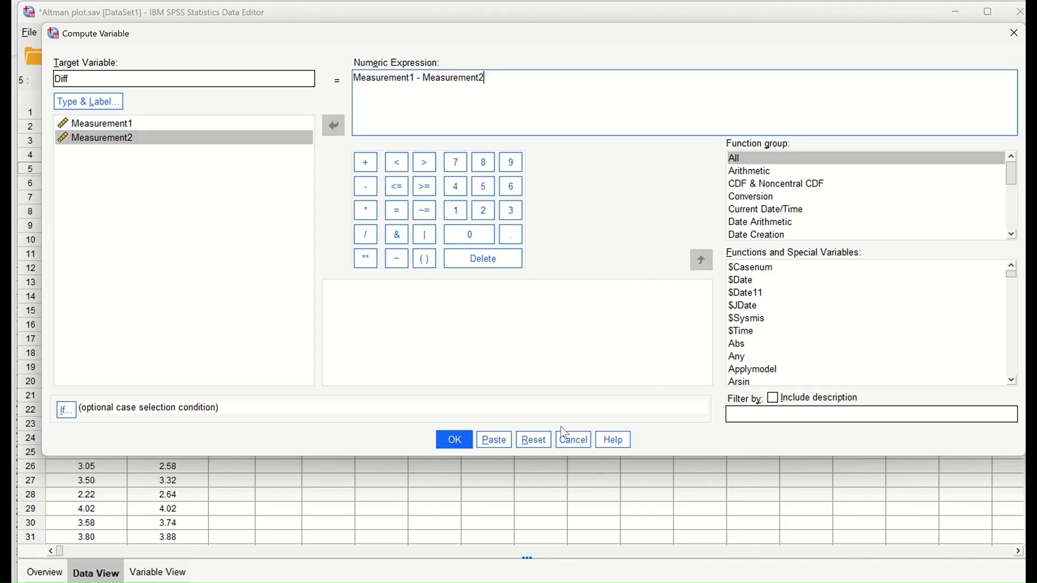
pyautogui.click(454, 439)
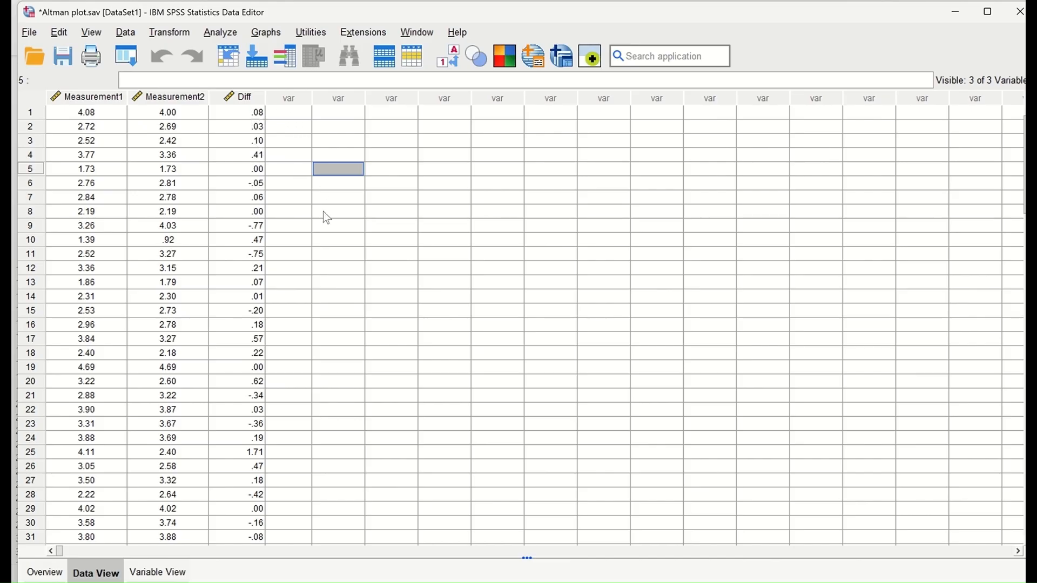
pyautogui.click(173, 33)
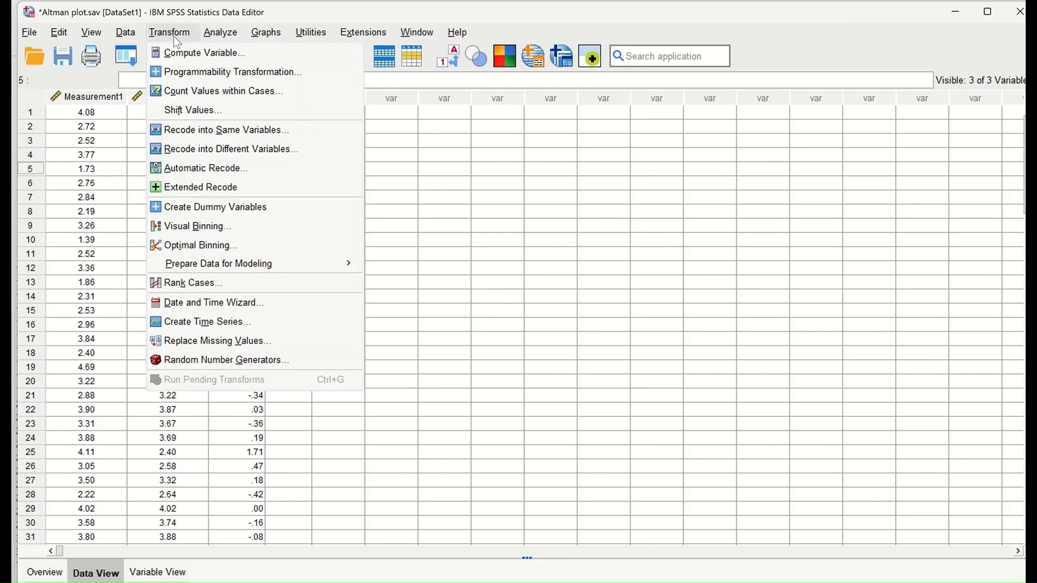
# Step: Name the new target variable Av and replace the old subtraction with the Statistical MEAN function
pyautogui.click(185, 53)
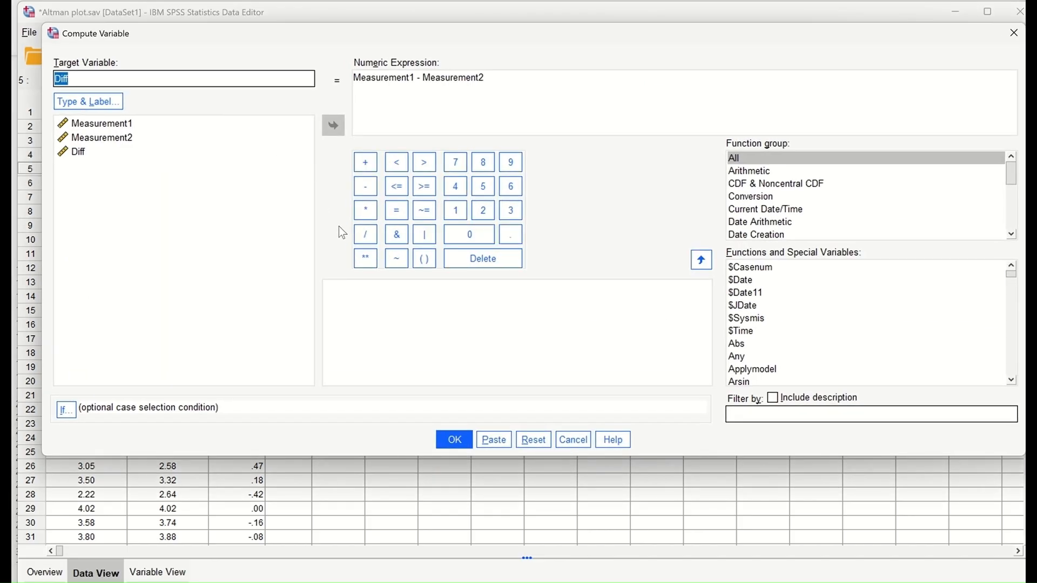
pyautogui.write('Av')
pyautogui.press('BackSpace')
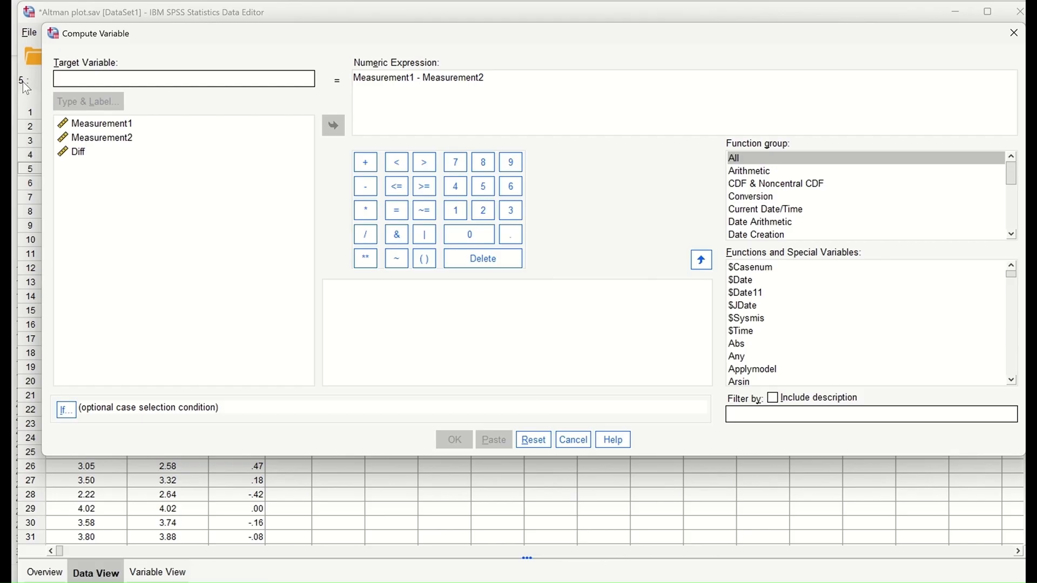
pyautogui.write('Av')
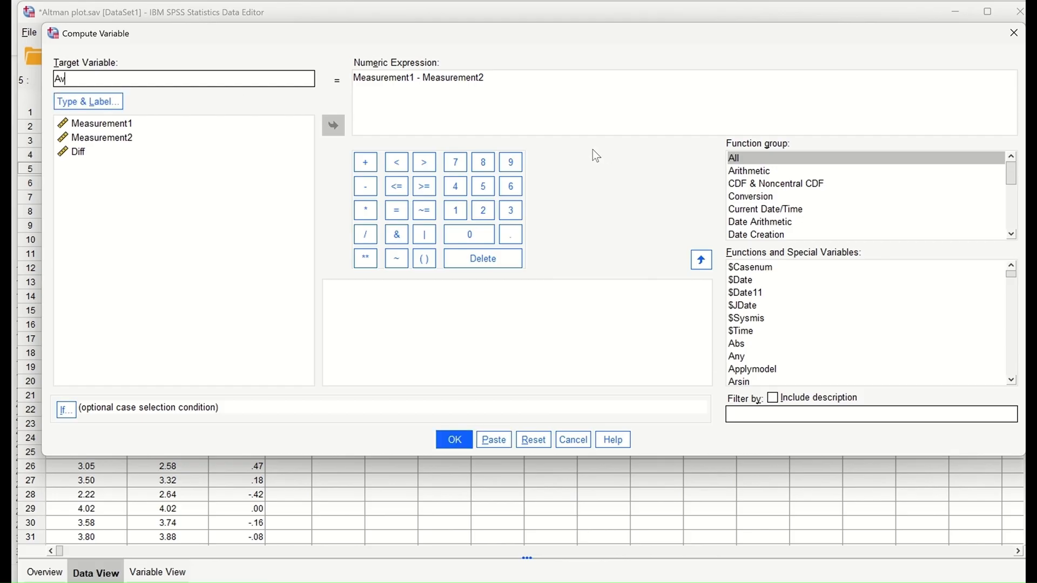
pyautogui.moveTo(489, 79); pyautogui.dragTo(339, 82)
pyautogui.press('BackSpace')
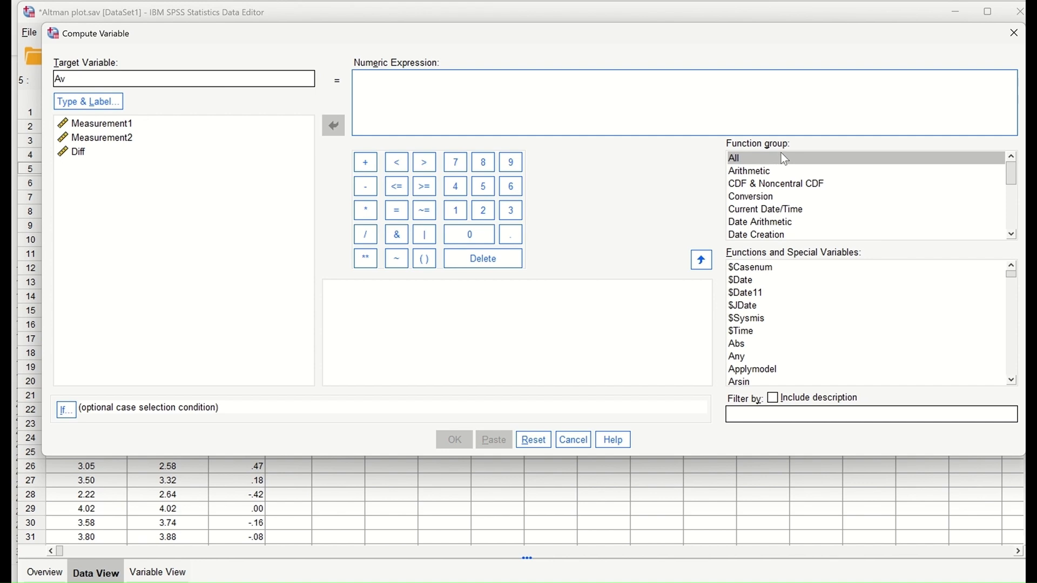
pyautogui.scroll(-3, 821, 197)
pyautogui.scroll(-2, 821, 200)
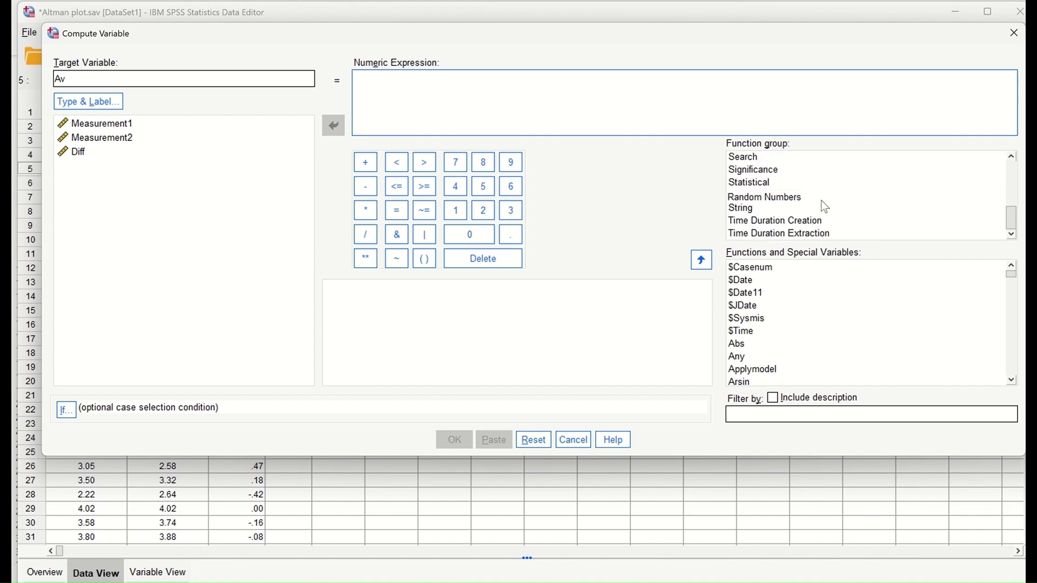
pyautogui.click(753, 185)
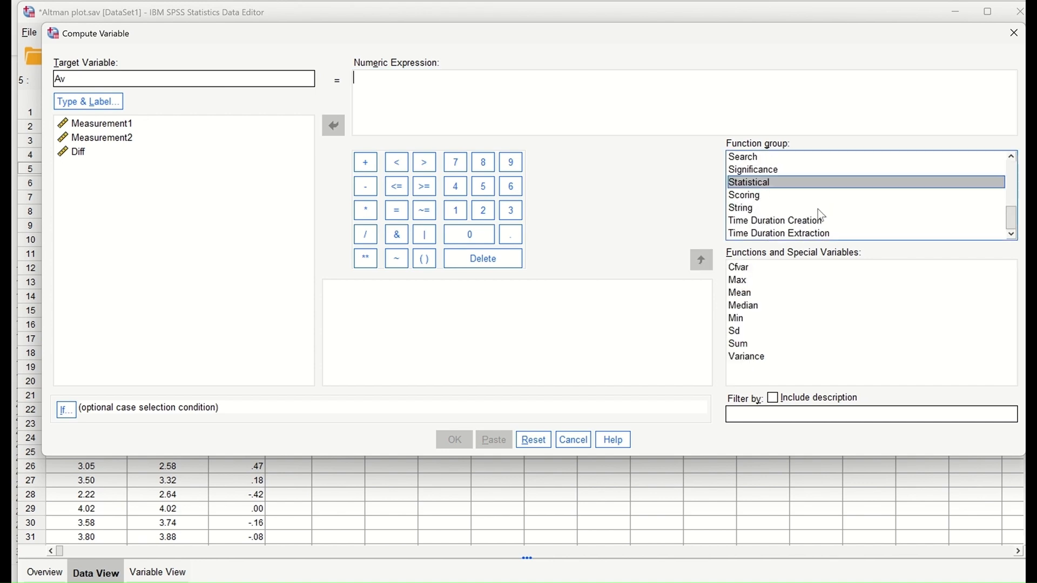
pyautogui.doubleClick(741, 293)
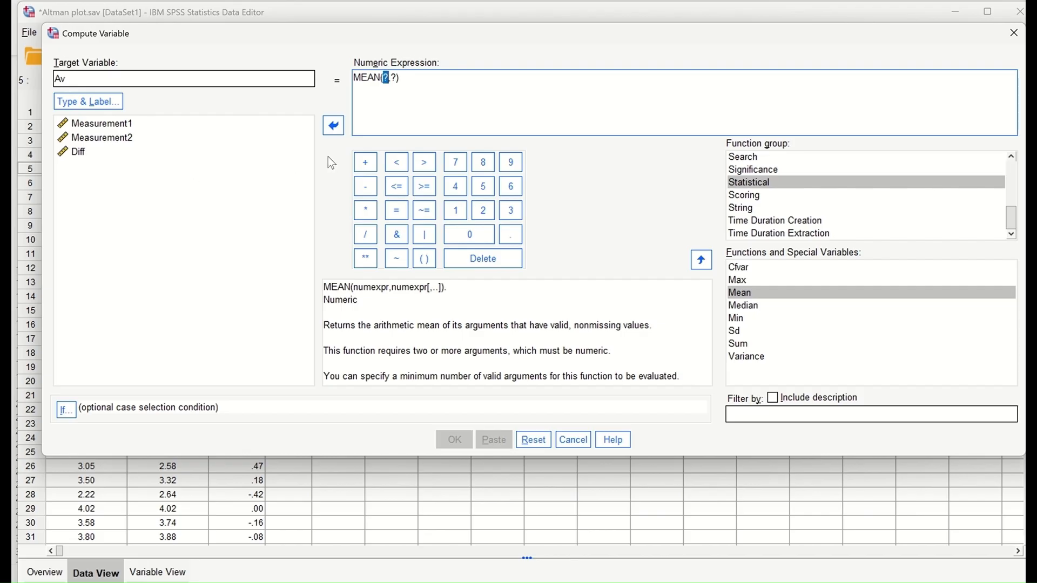
# Step: Fill in MEAN(Measurement1,Measurement2) and create the Av variable
pyautogui.click(111, 124)
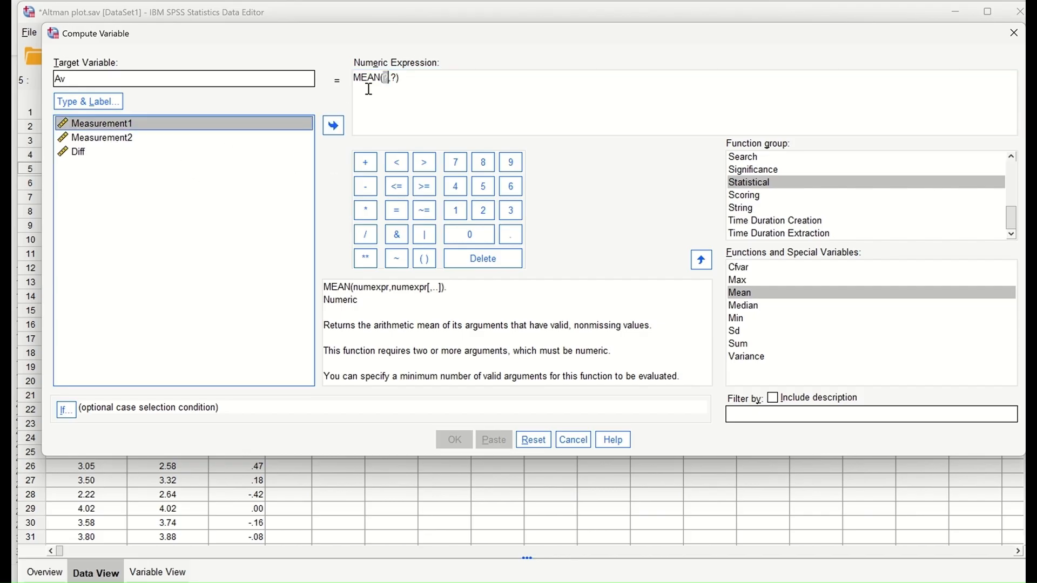
pyautogui.doubleClick(385, 77)
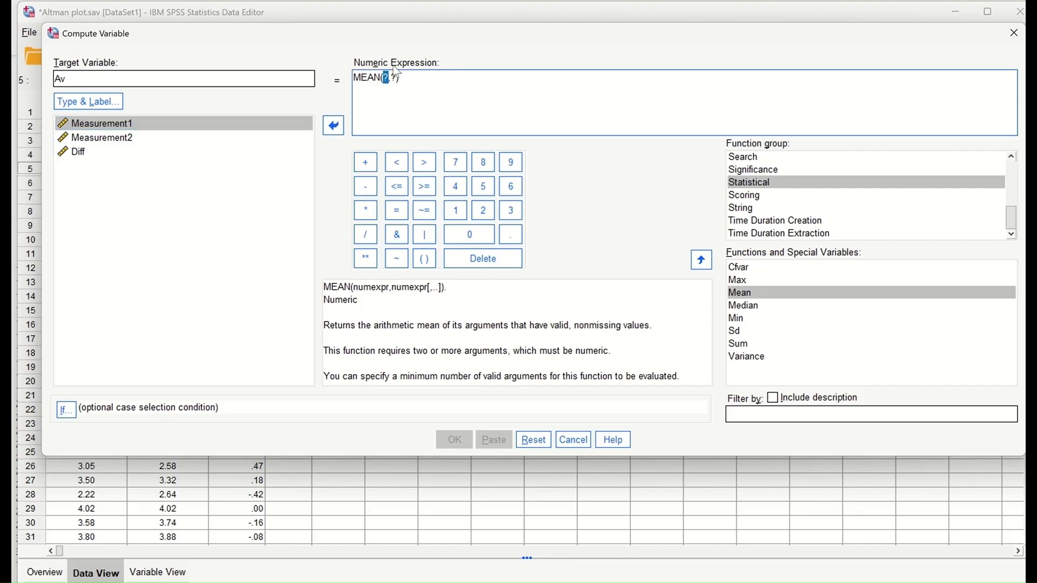
pyautogui.click(166, 122)
pyautogui.click(333, 125)
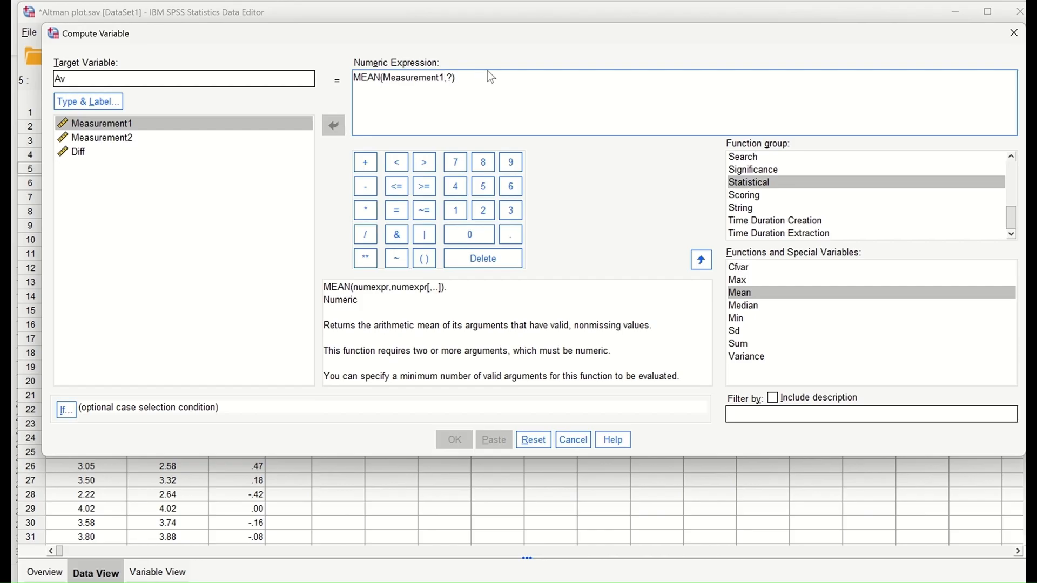
pyautogui.doubleClick(452, 79)
pyautogui.press('Delete')
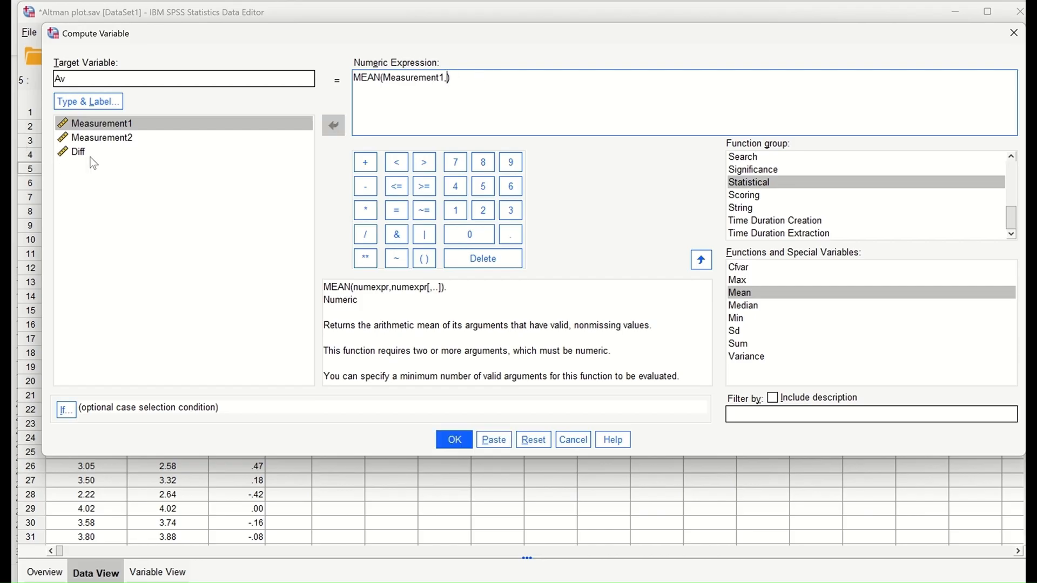
pyautogui.click(127, 138)
pyautogui.click(333, 125)
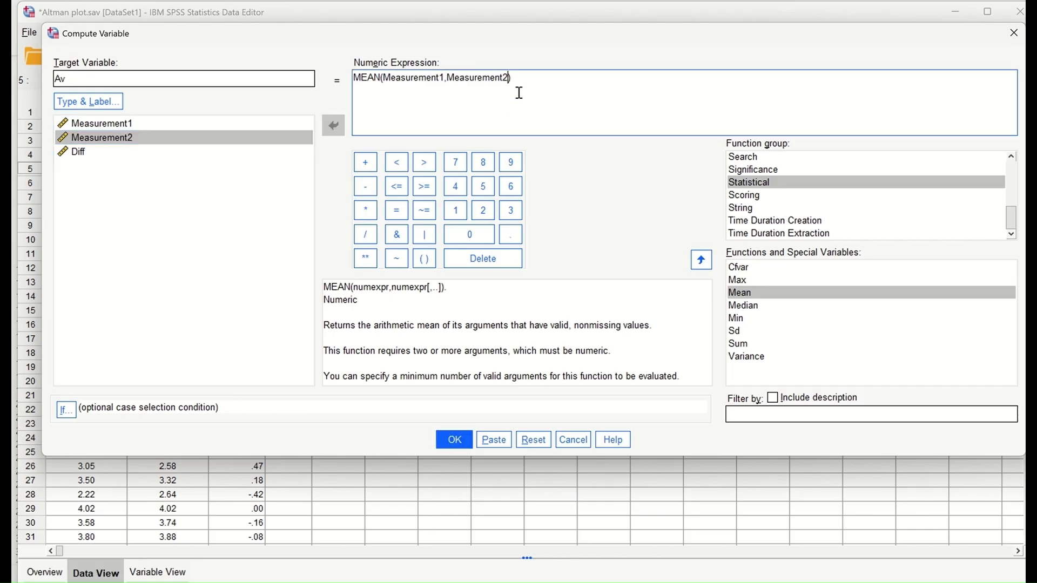
pyautogui.click(454, 439)
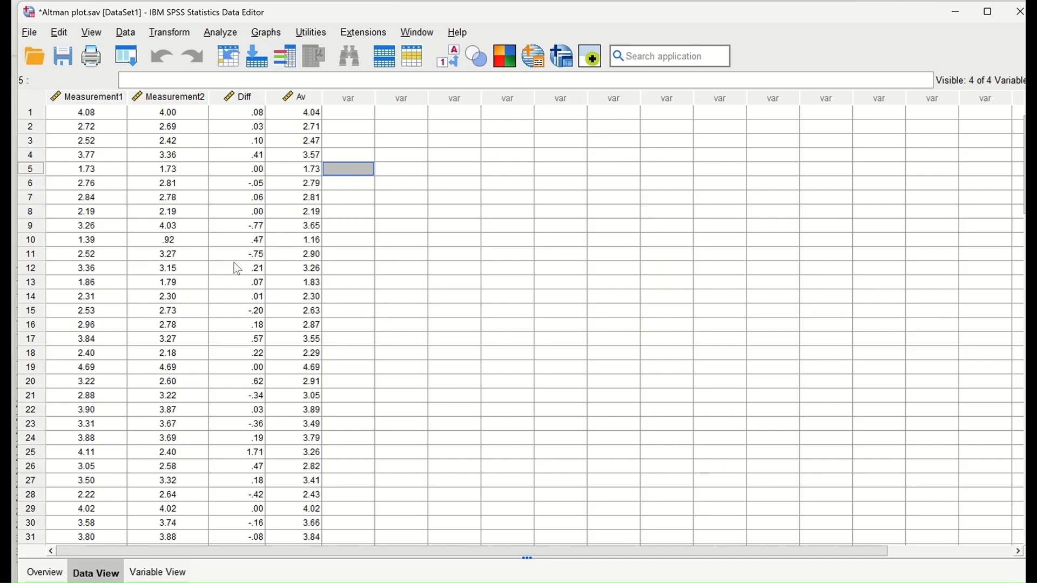
# Step: Set up a Frequencies analysis of Diff with frequency tables turned off
pyautogui.click(220, 33)
pyautogui.moveTo(255, 111)
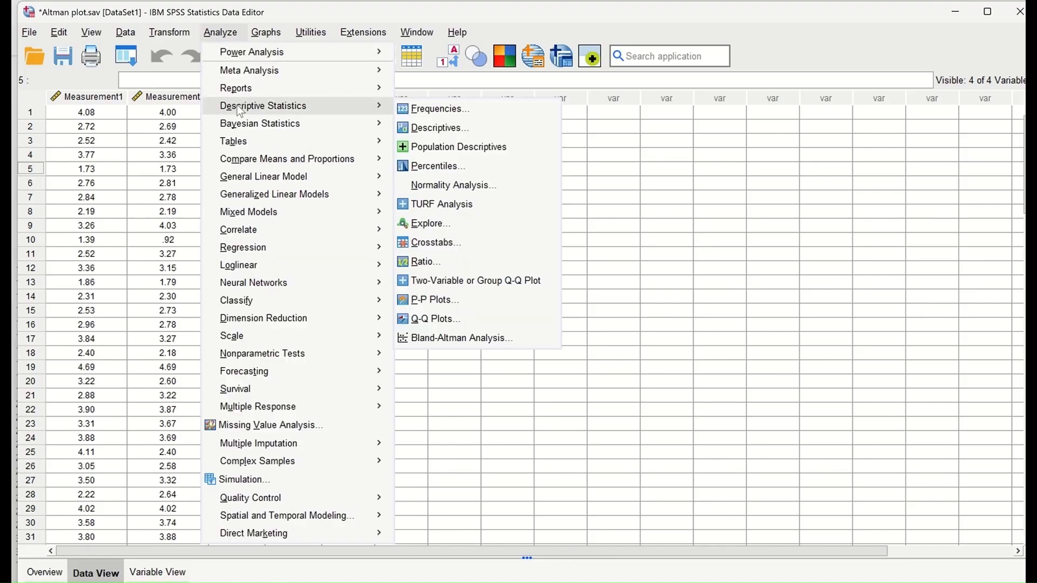
pyautogui.click(440, 109)
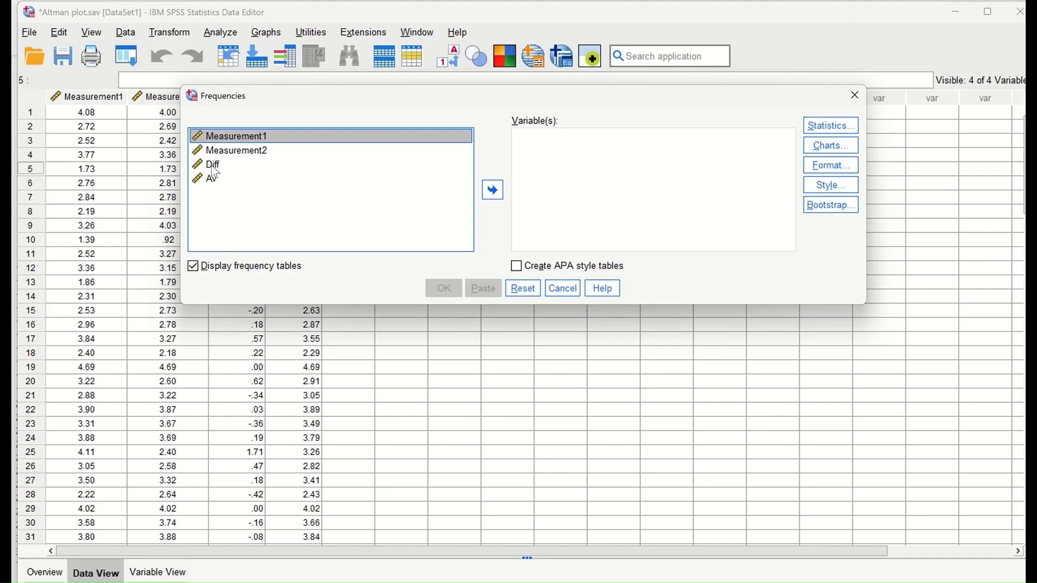
pyautogui.click(266, 166)
pyautogui.click(492, 190)
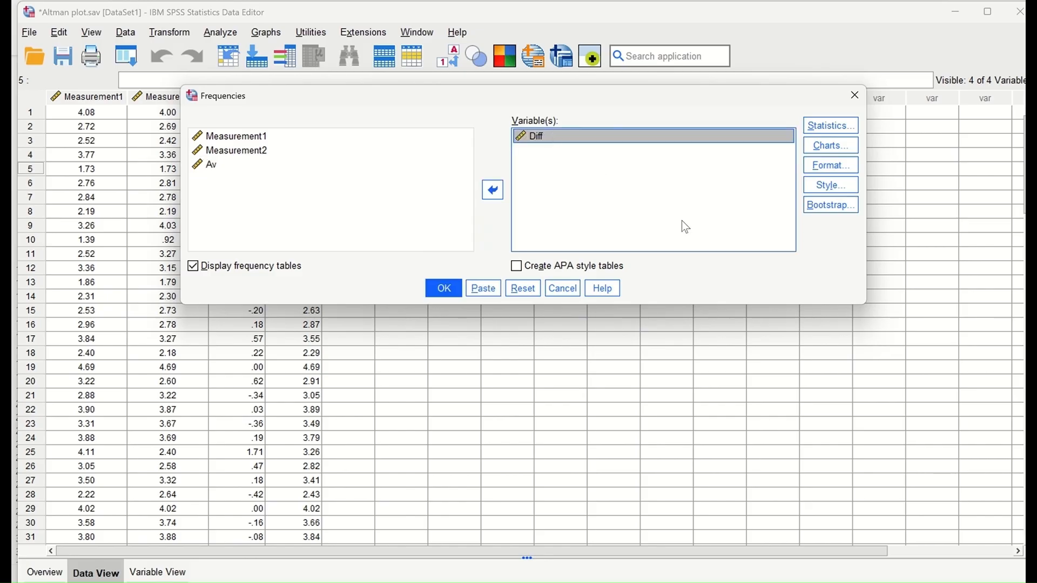
pyautogui.click(192, 267)
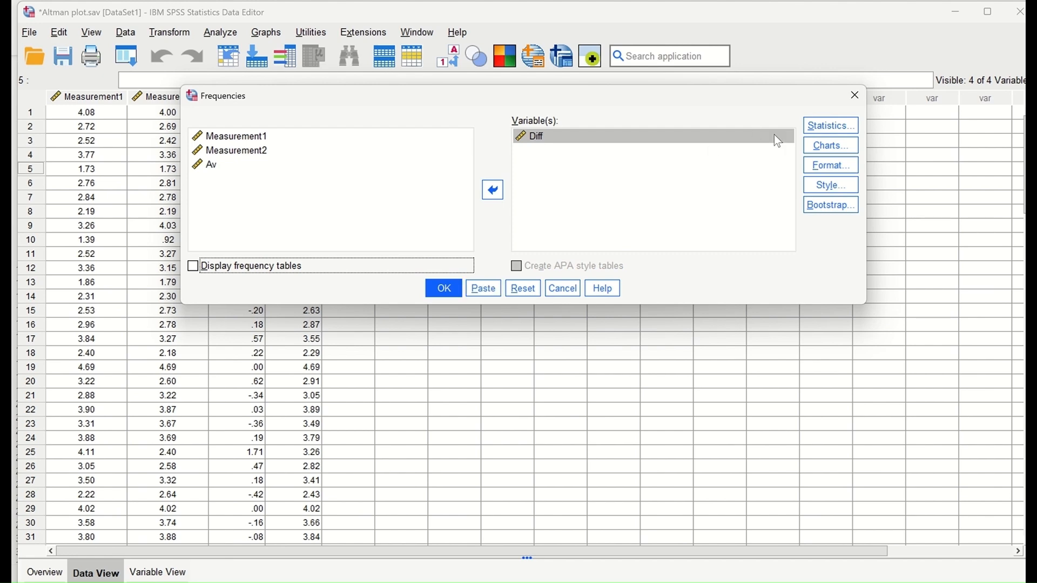
# Step: Request Mean and Std. deviation, run it (mean -.0488, SD .41922), and return to the data
pyautogui.click(830, 125)
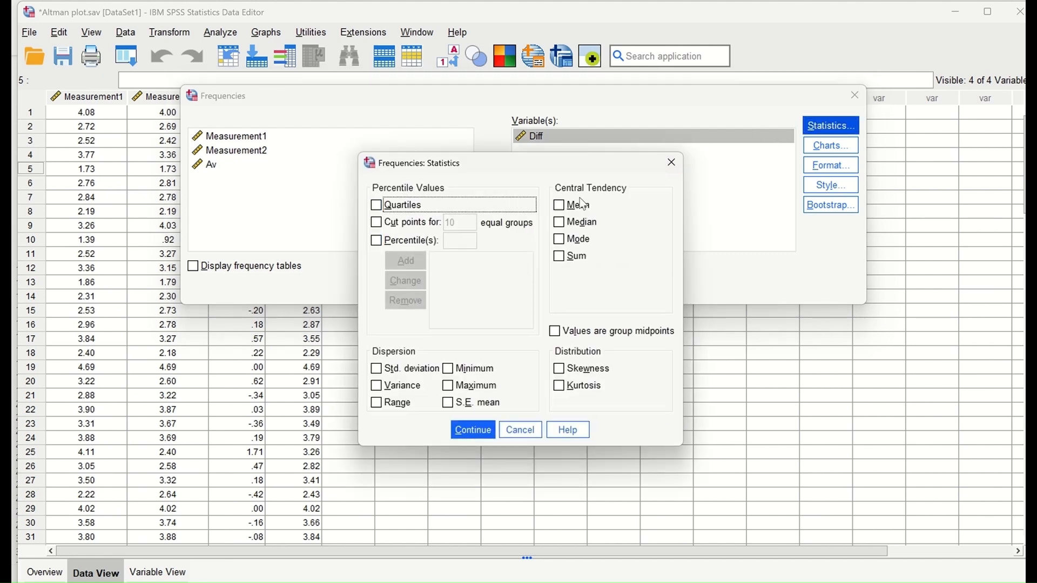
pyautogui.click(560, 207)
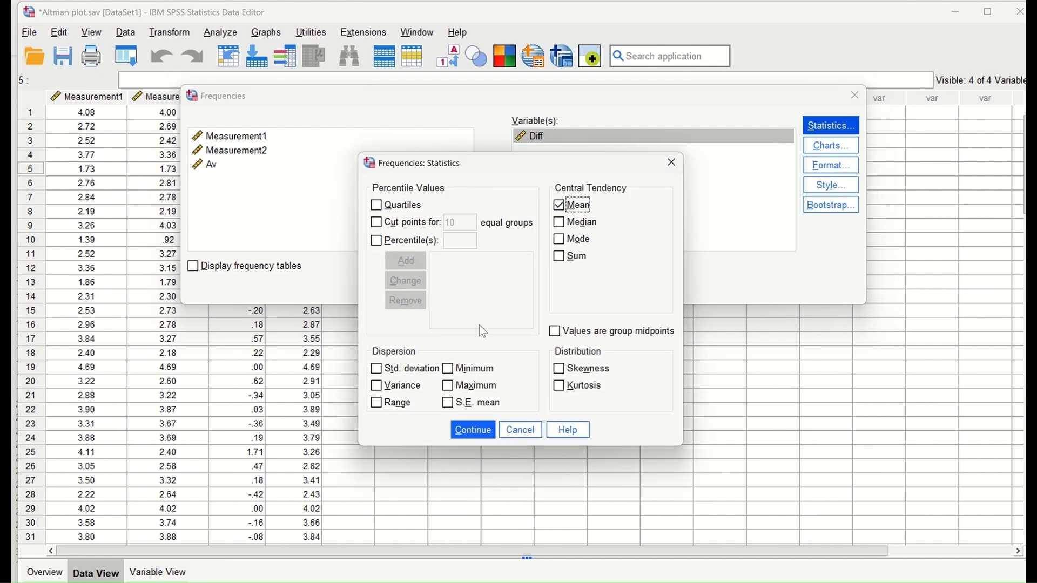
pyautogui.click(390, 373)
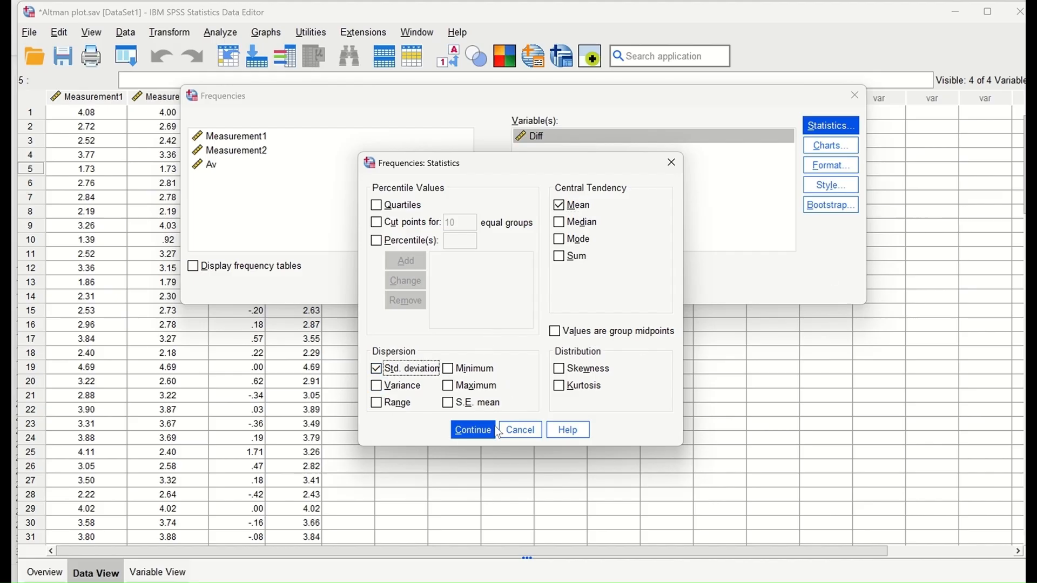
pyautogui.click(474, 429)
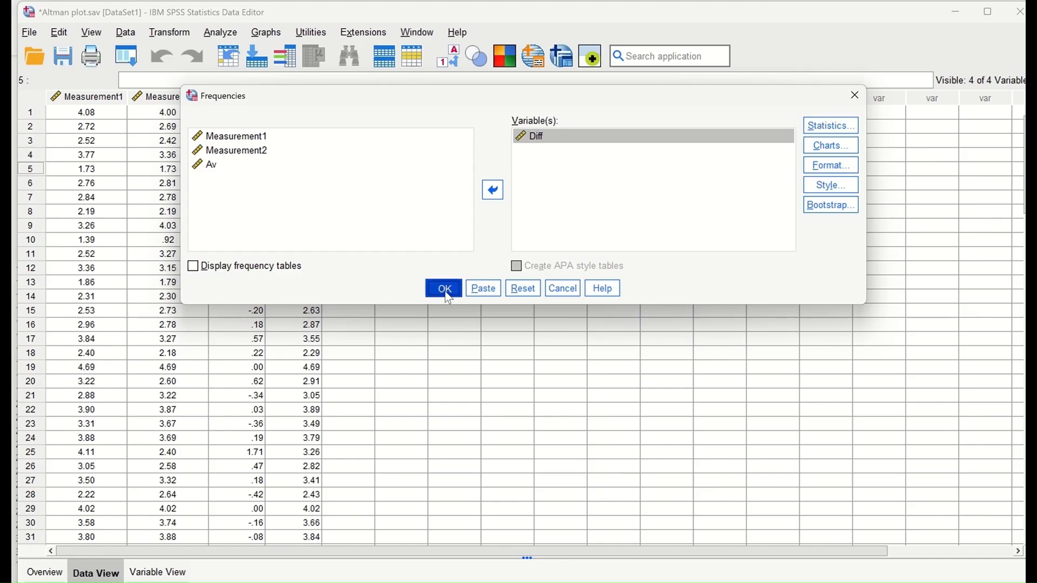
pyautogui.click(446, 288)
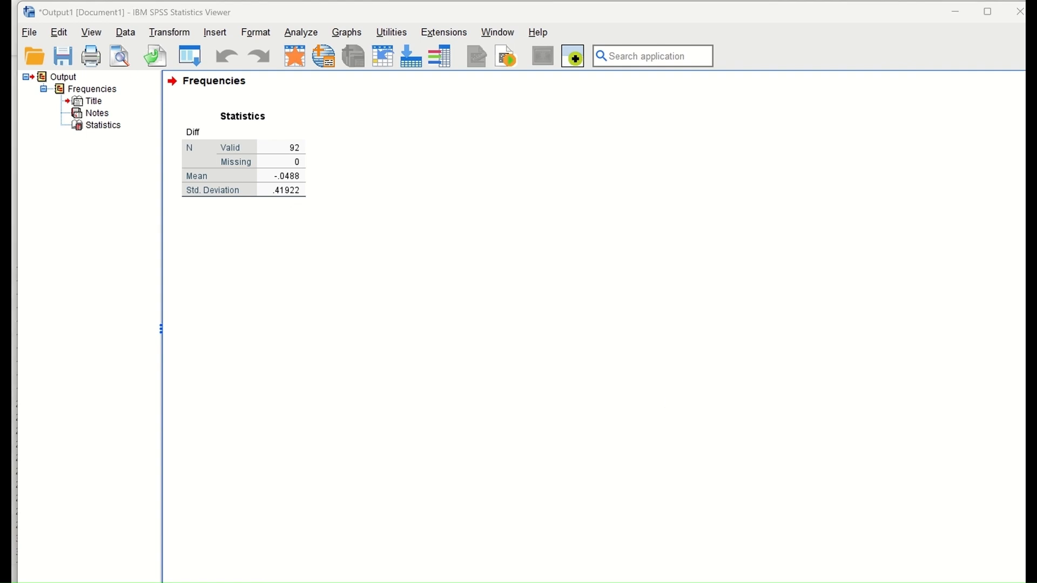
pyautogui.click(631, 572)
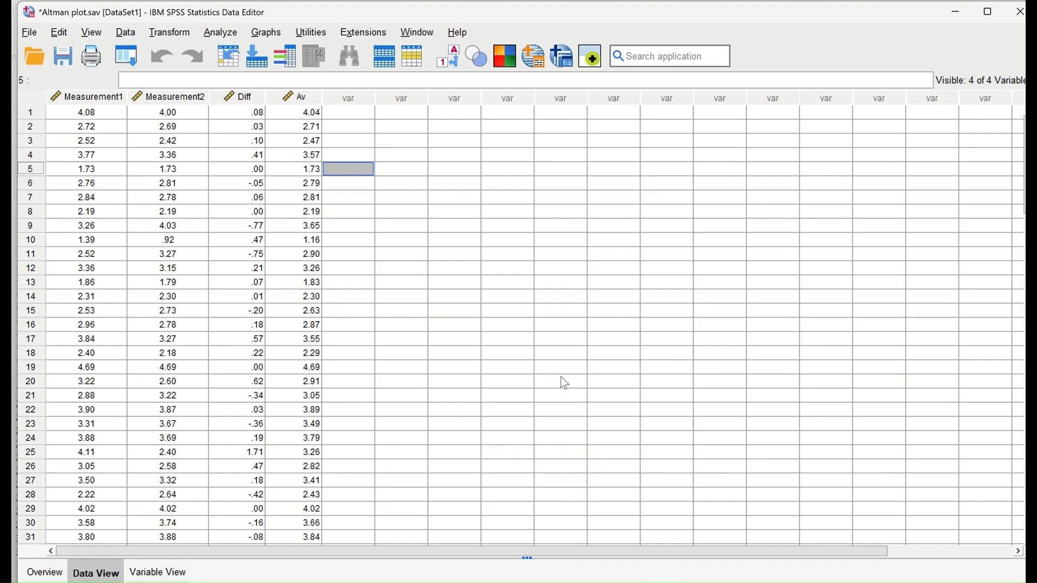
# Step: Define a simple scatterplot with Diff on the Y axis and Av on the X axis
pyautogui.click(267, 31)
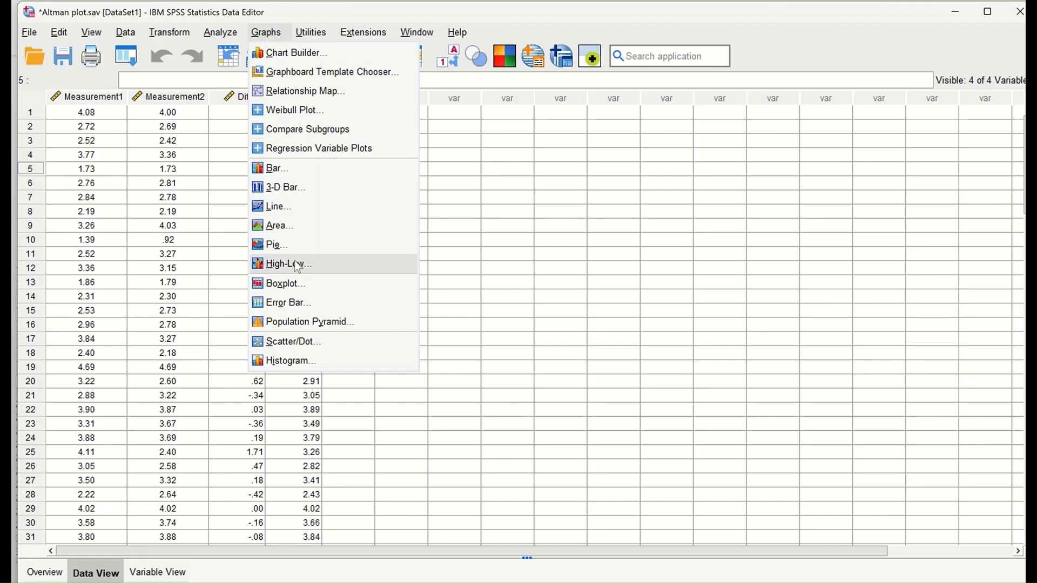
pyautogui.click(301, 342)
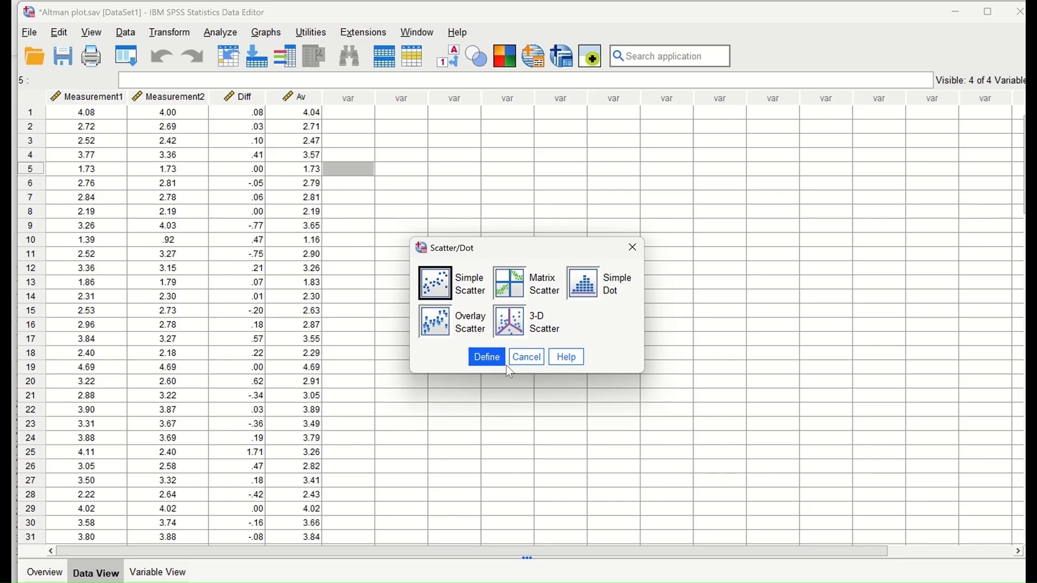
pyautogui.click(487, 359)
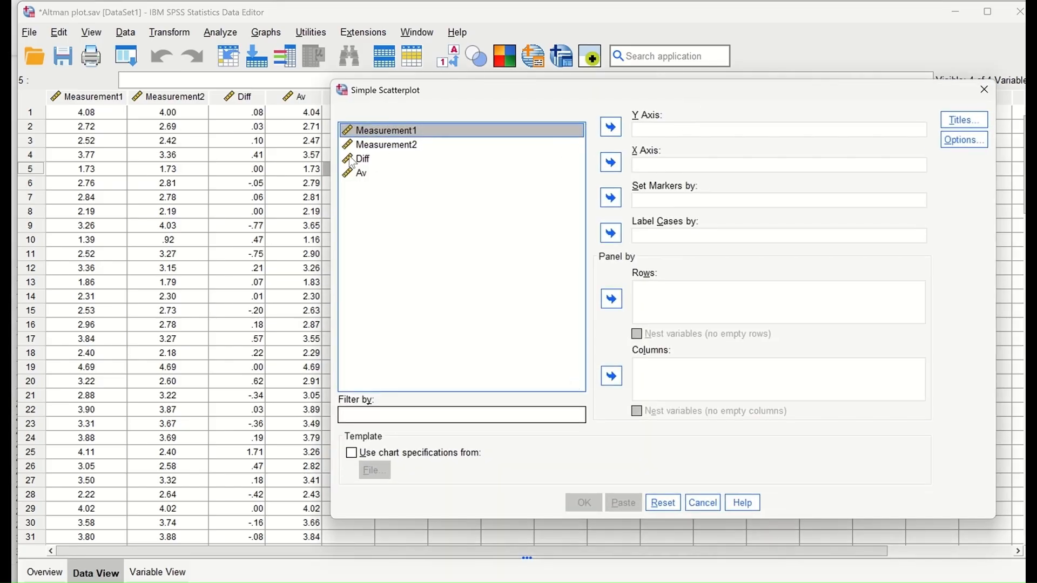
pyautogui.moveTo(358, 160); pyautogui.dragTo(711, 127)
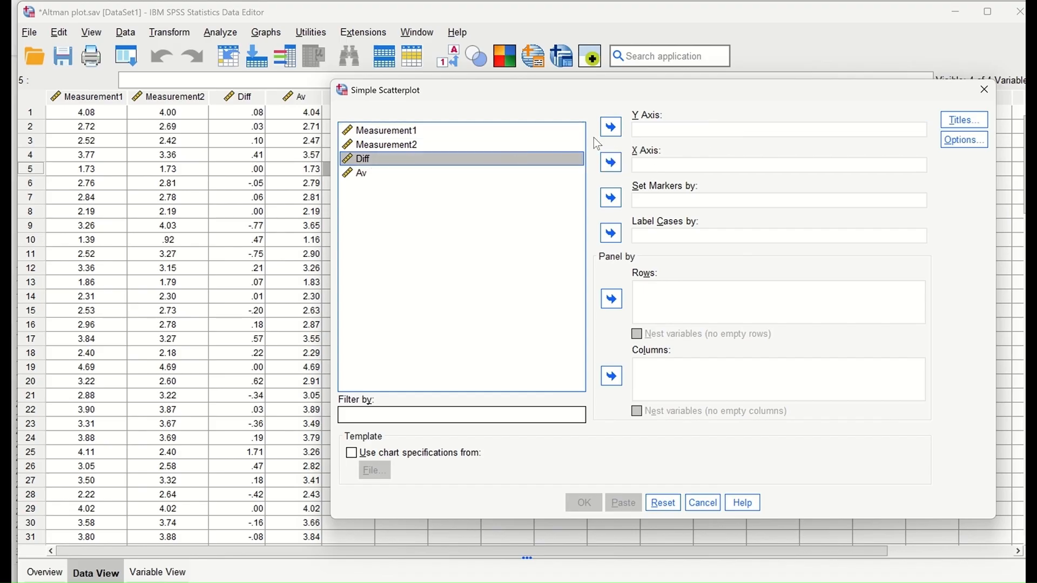
pyautogui.click(611, 128)
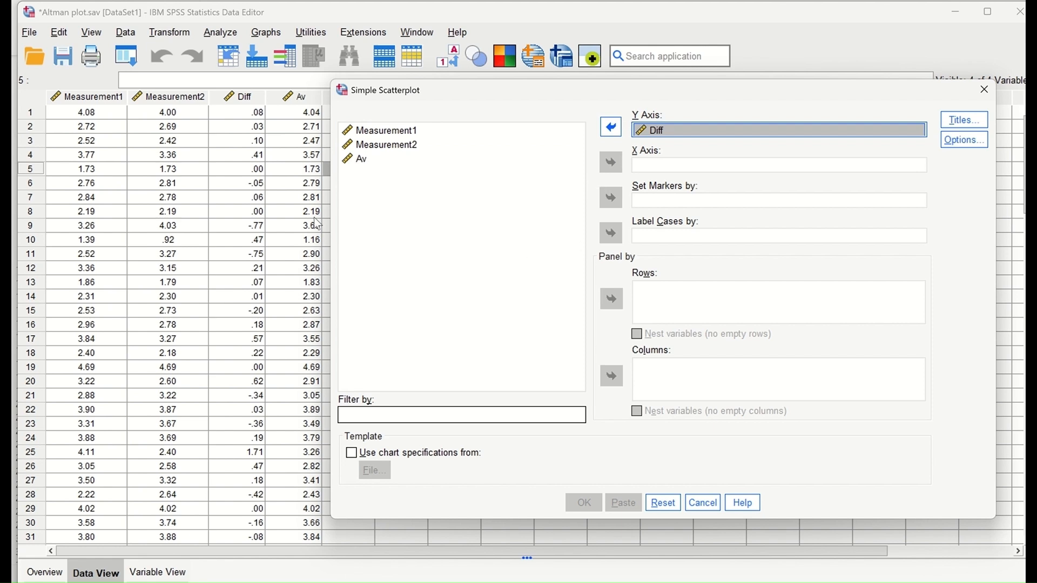
pyautogui.click(358, 160)
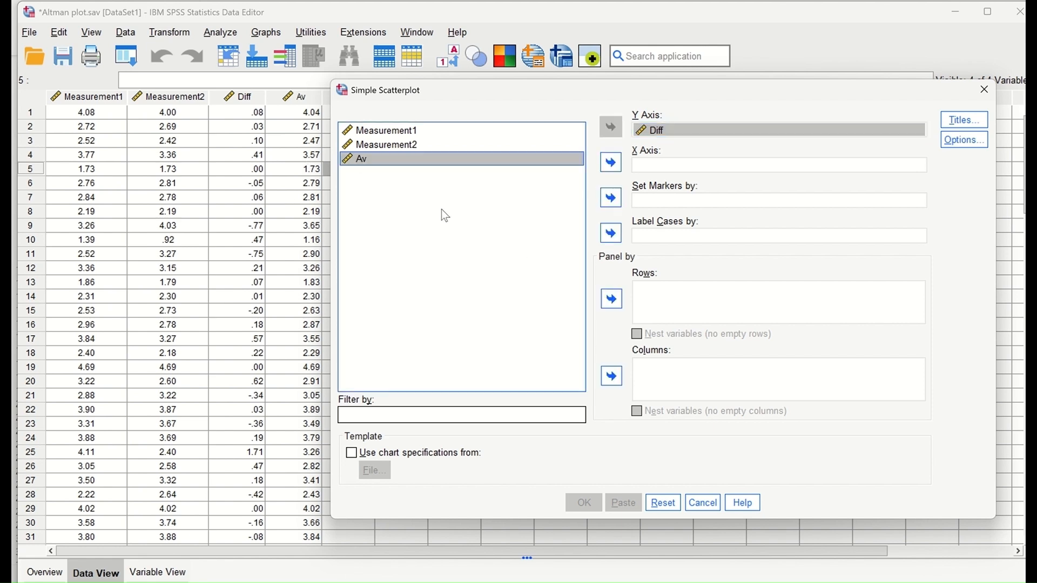
pyautogui.click(615, 166)
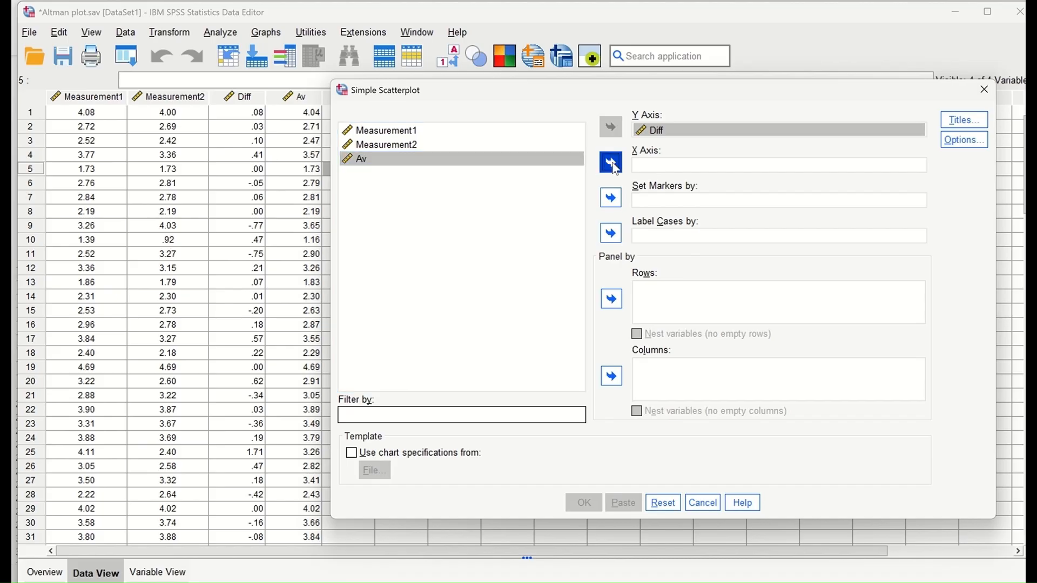
# Step: Title the chart 'Bland Altman Plot' and create the scatterplot
pyautogui.click(964, 120)
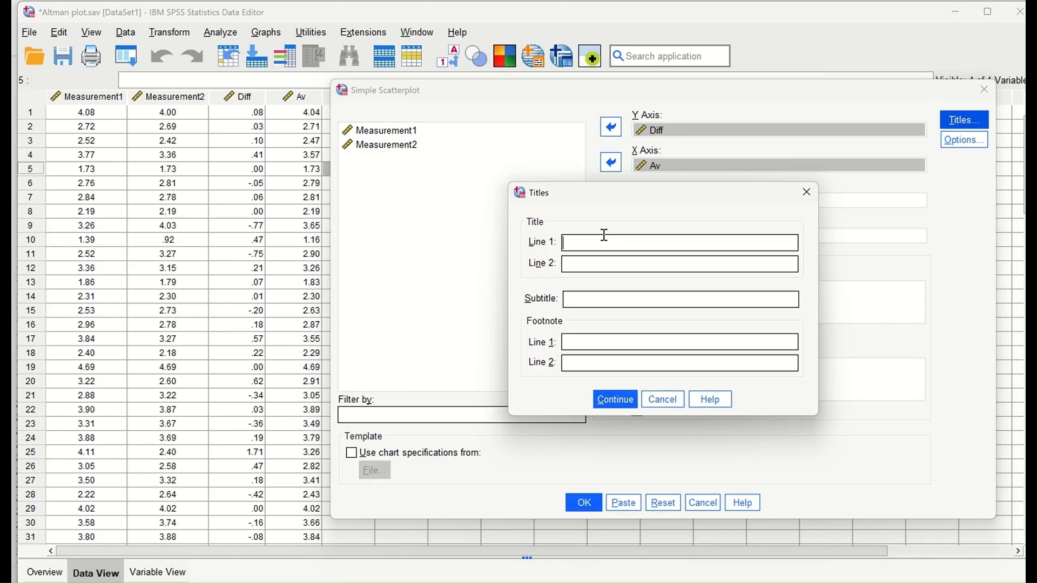
pyautogui.write('Blan Altman Plot')
pyautogui.click(583, 244)
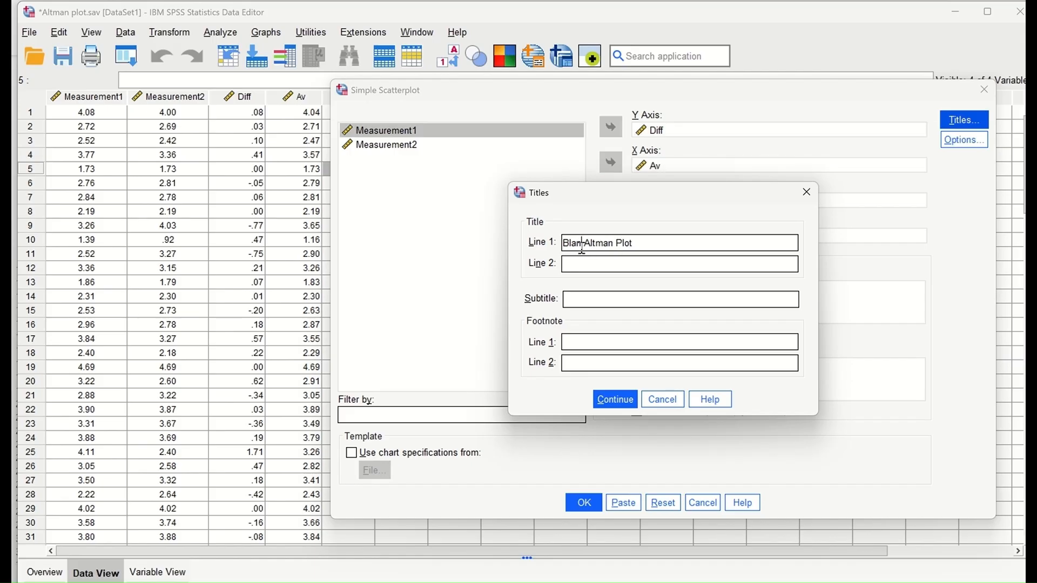
pyautogui.write('d')
pyautogui.click(609, 403)
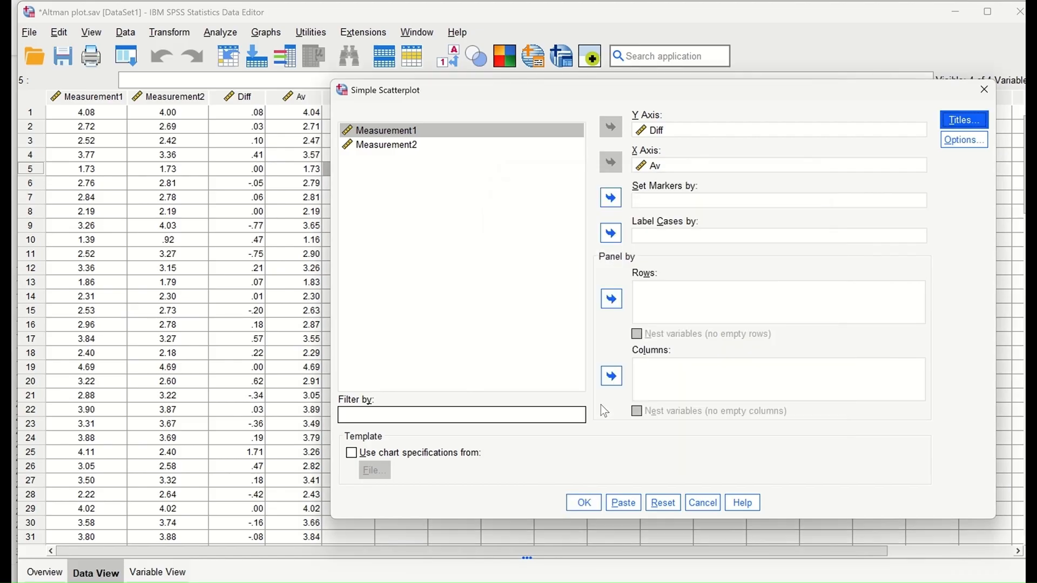
pyautogui.click(583, 502)
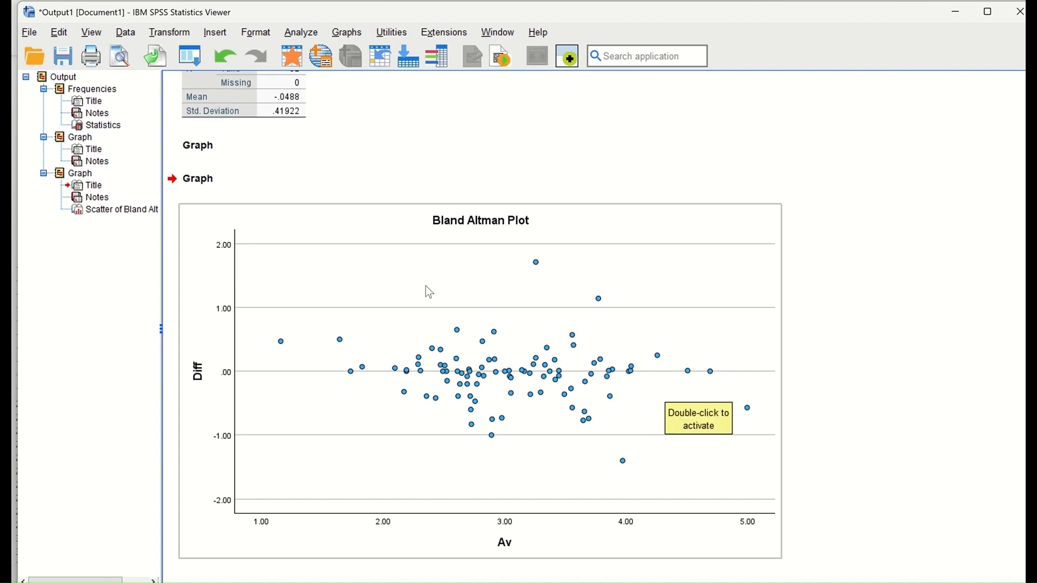
# Step: Select the Bland Altman Plot in the Viewer and open it in the Chart Editor
pyautogui.click(506, 282)
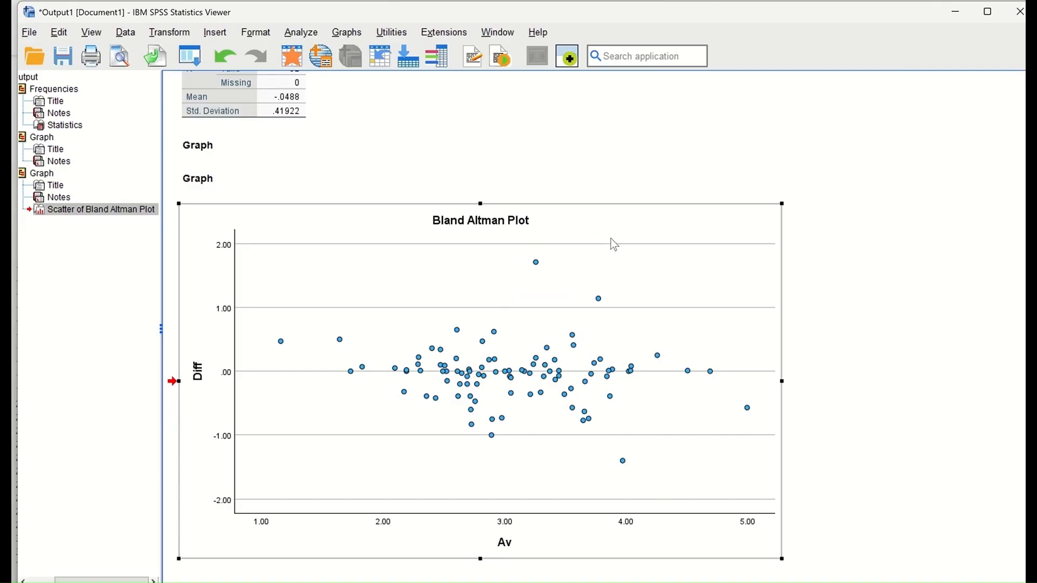
pyautogui.doubleClick(604, 204)
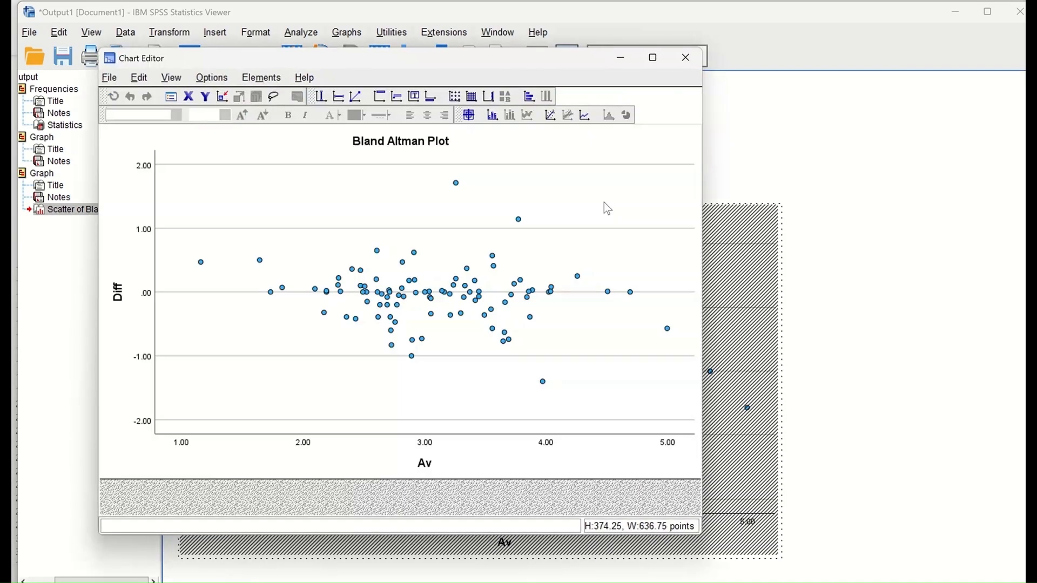
# Step: Maximize the Chart Editor and change the gridline colour to white (255, 255, 255)
pyautogui.click(652, 57)
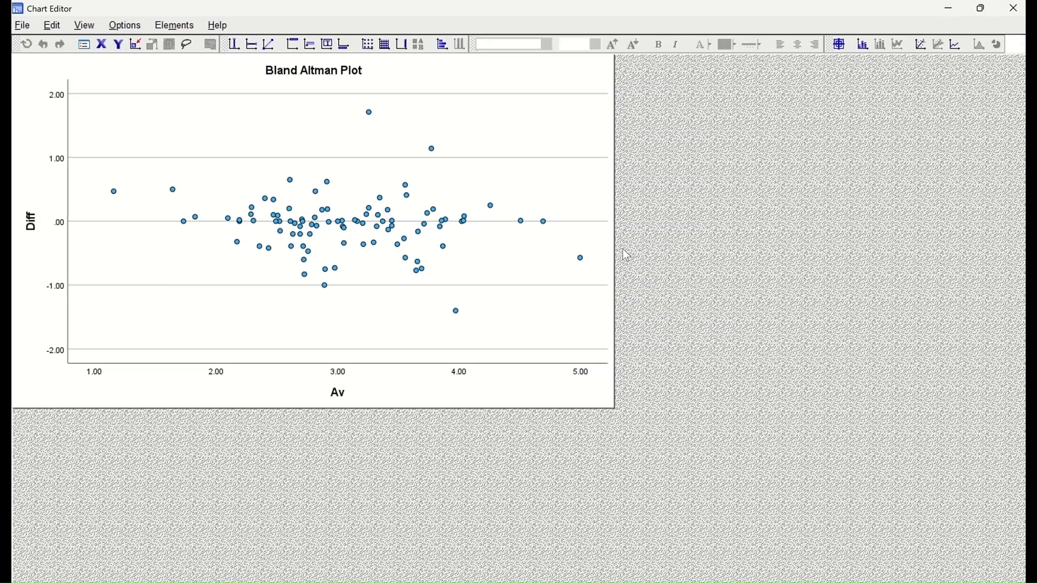
pyautogui.doubleClick(426, 93)
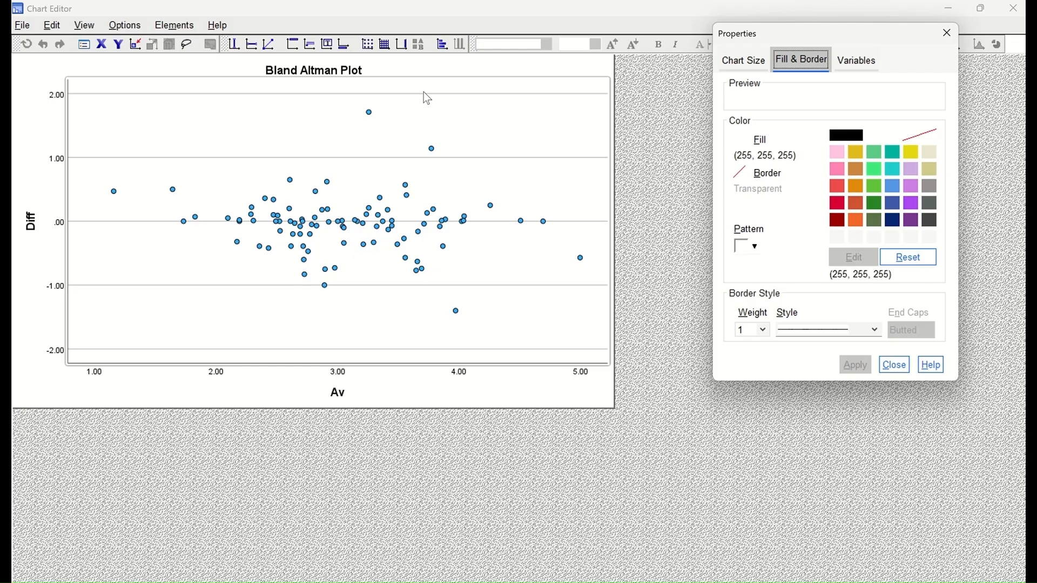
pyautogui.click(425, 94)
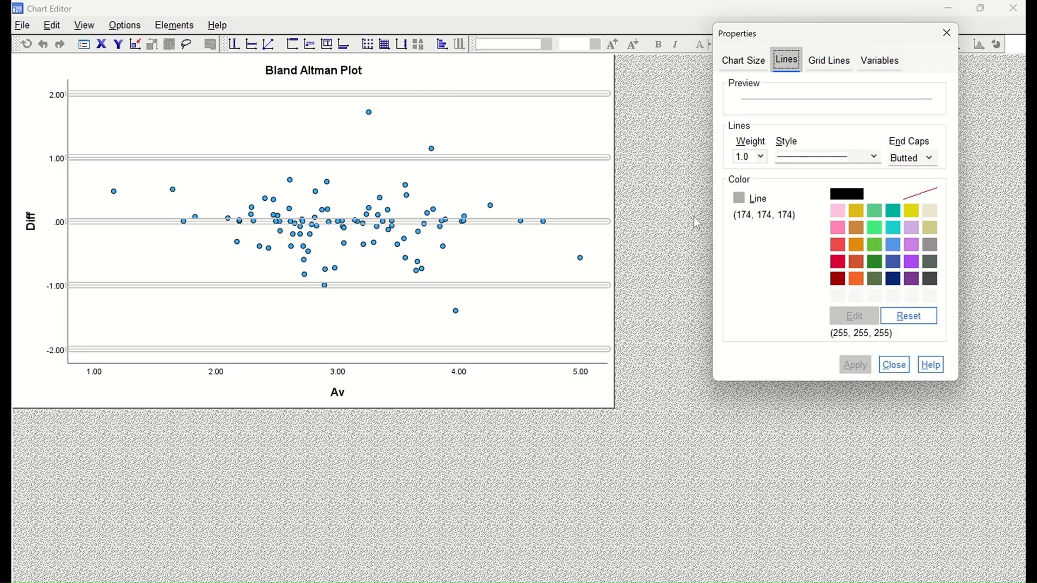
pyautogui.click(888, 195)
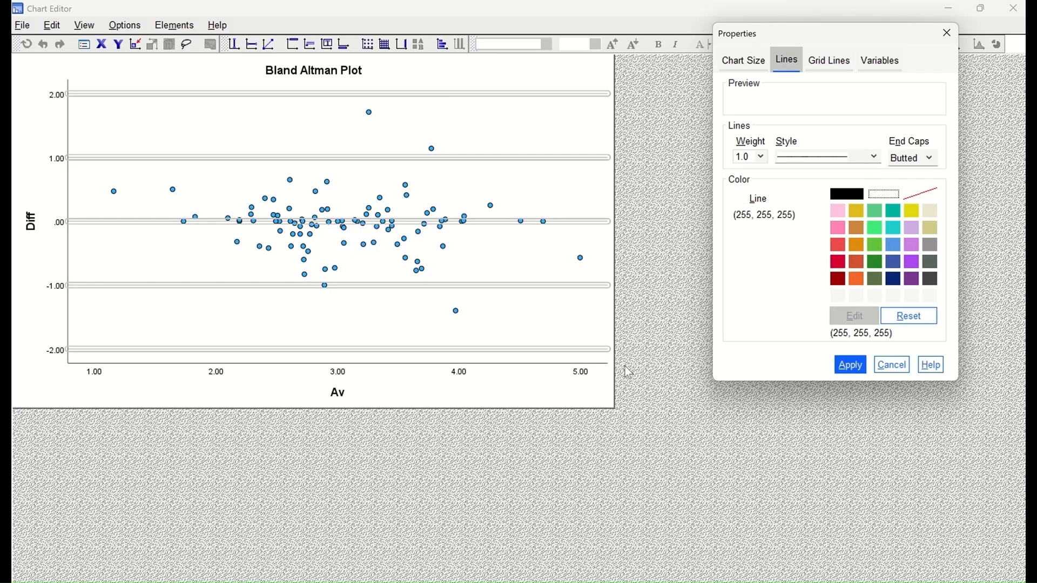
pyautogui.click(851, 365)
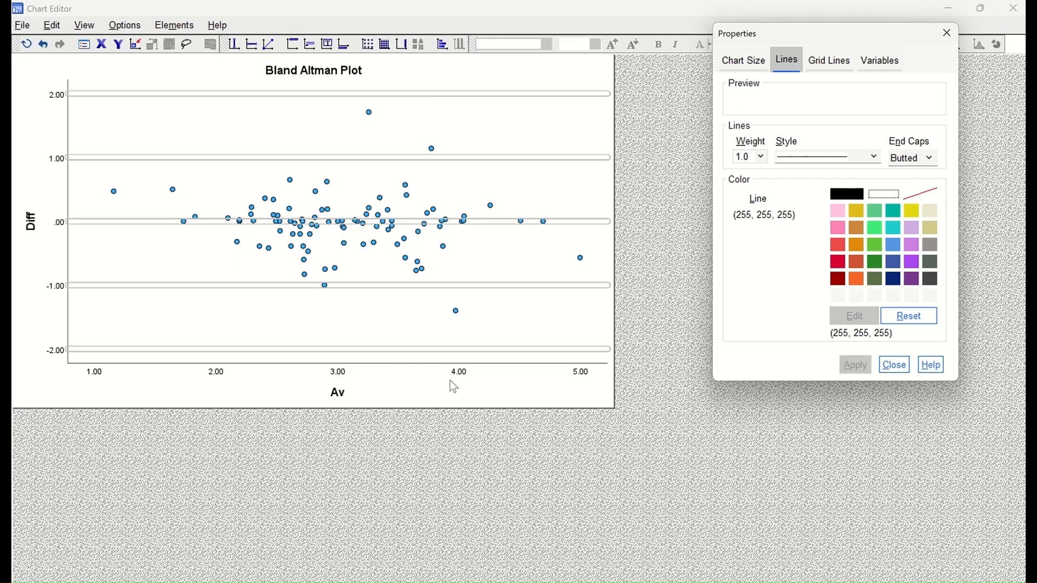
pyautogui.moveTo(843, 28); pyautogui.dragTo(897, 36)
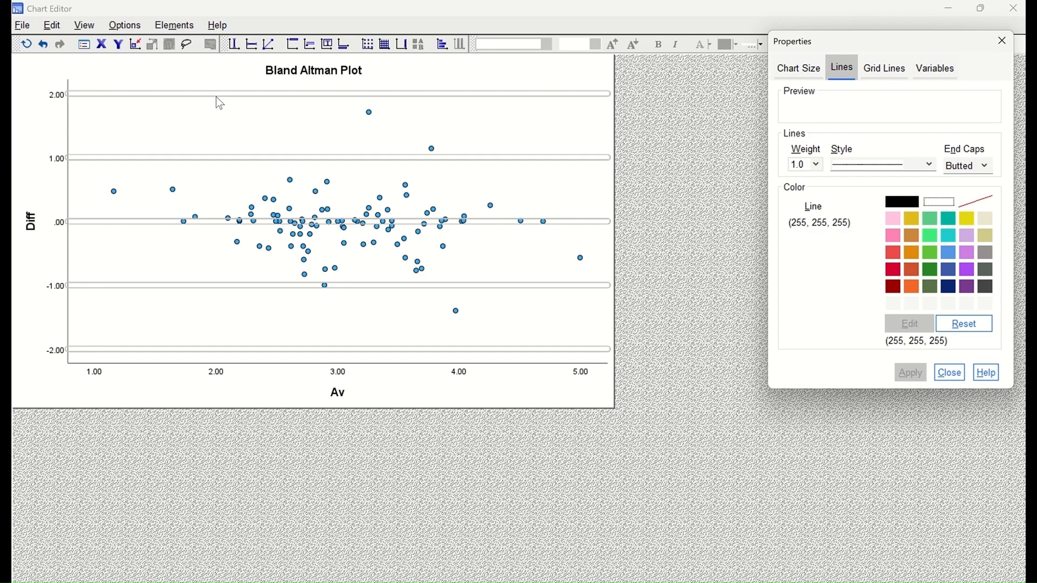
# Step: Add a Y-axis reference line at position -0.0488
pyautogui.click(253, 48)
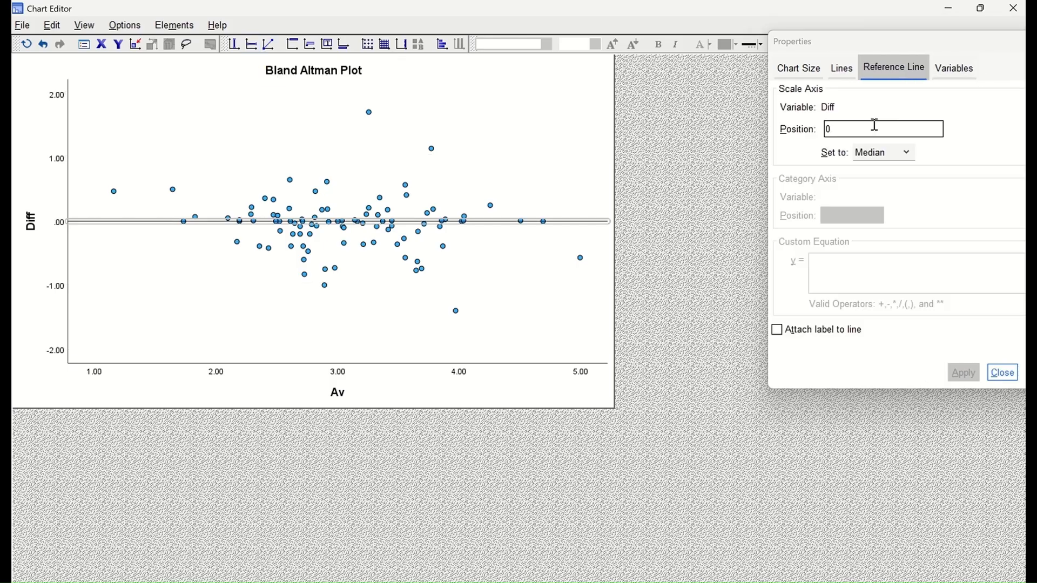
pyautogui.moveTo(836, 131); pyautogui.dragTo(821, 132)
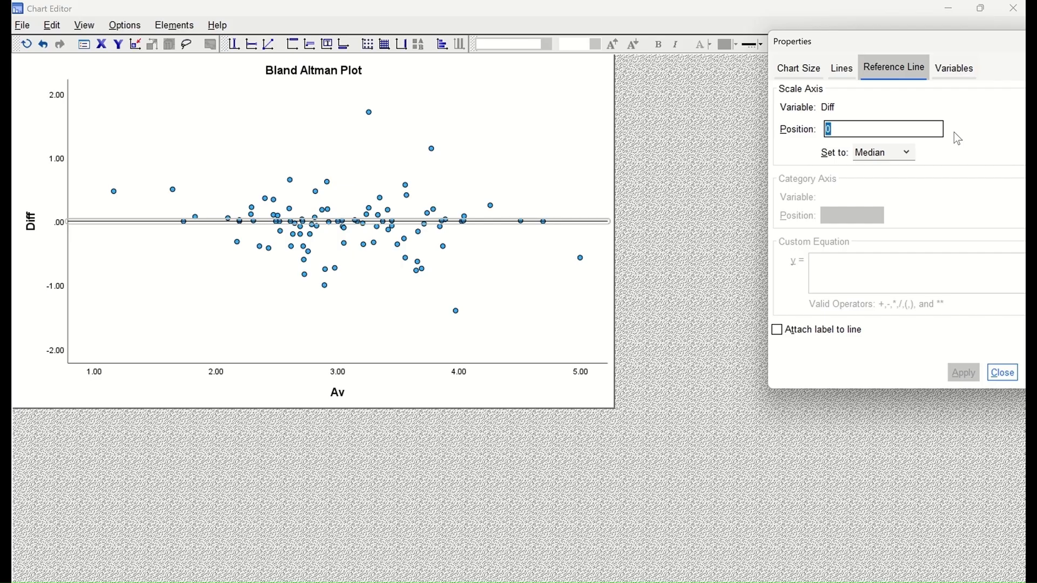
pyautogui.write('0')
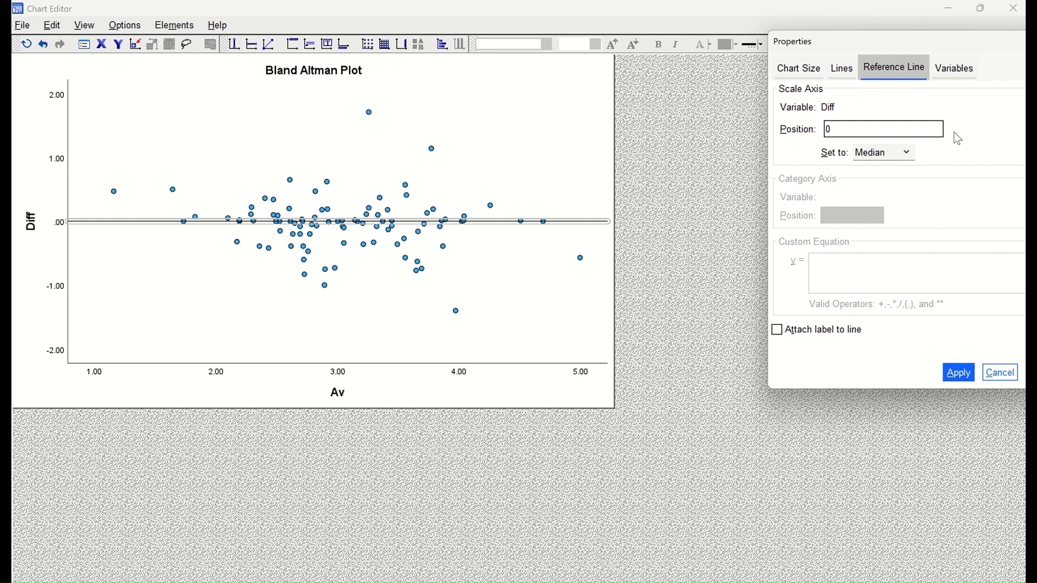
pyautogui.write('.048')
pyautogui.click(826, 129)
pyautogui.write('-')
pyautogui.click(862, 132)
pyautogui.write('8')
pyautogui.click(959, 376)
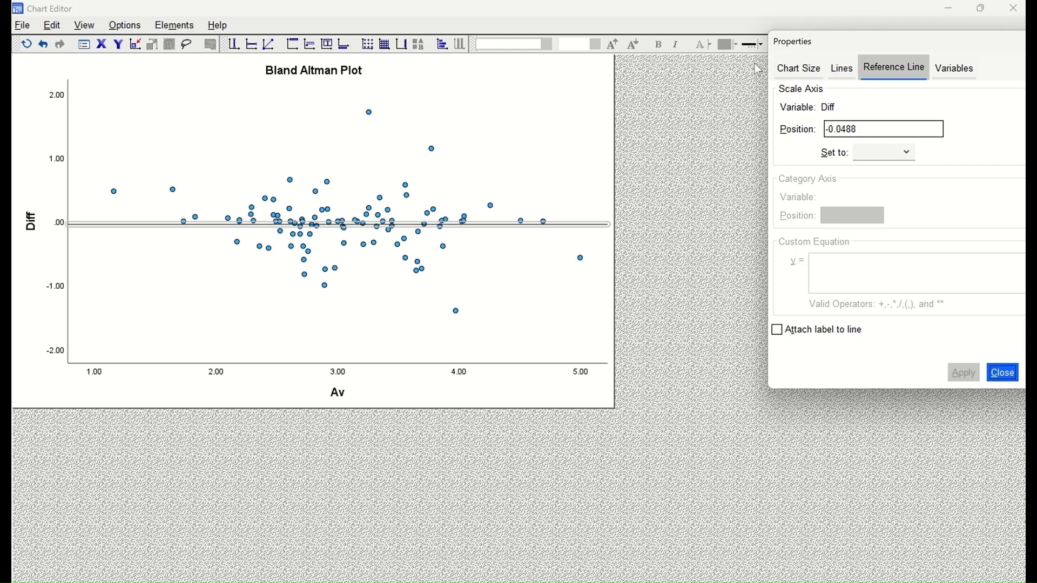
# Step: Colour the -0.0488 reference line red
pyautogui.click(851, 69)
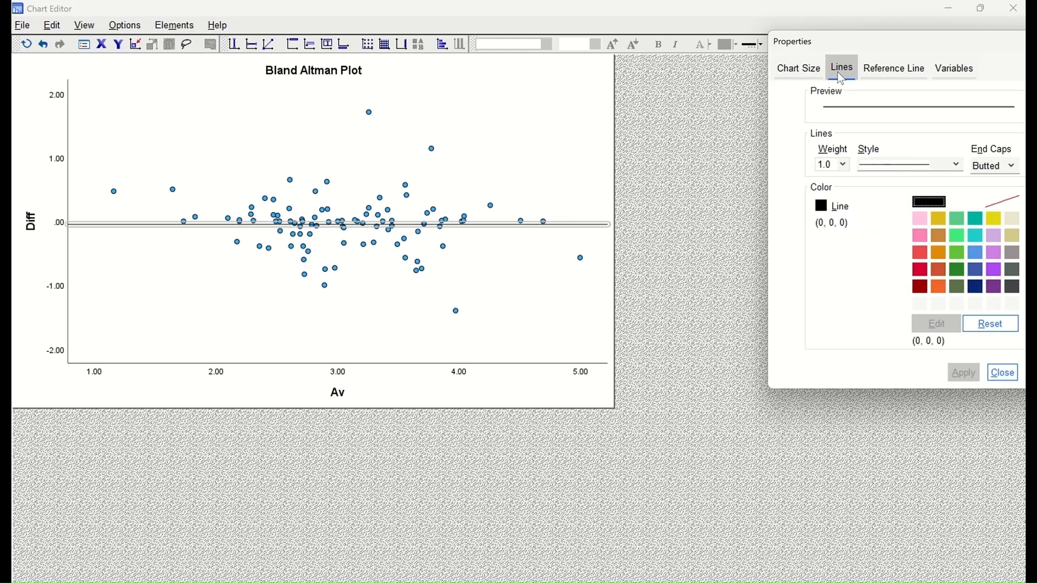
pyautogui.click(922, 253)
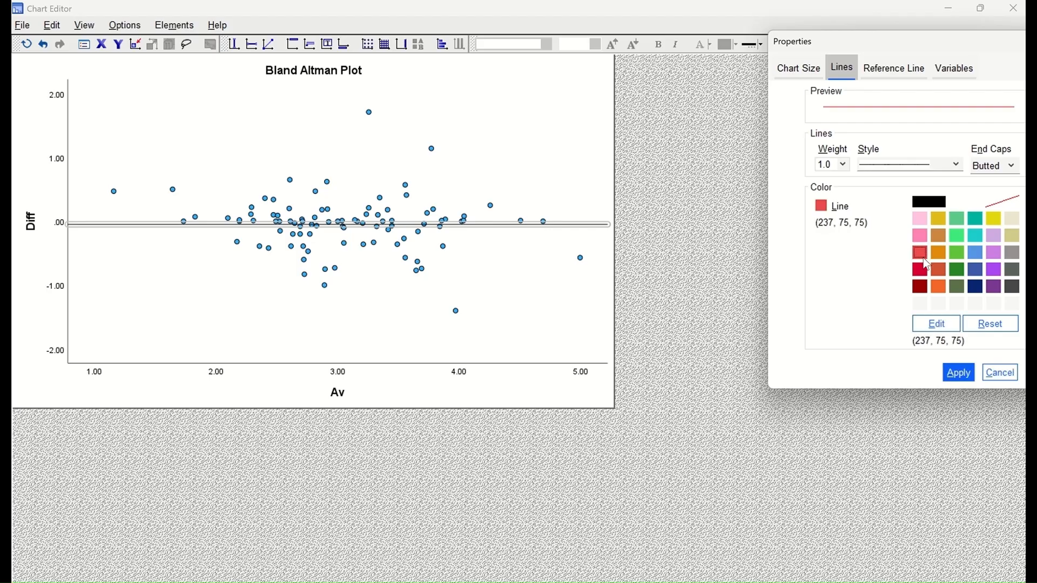
pyautogui.click(956, 373)
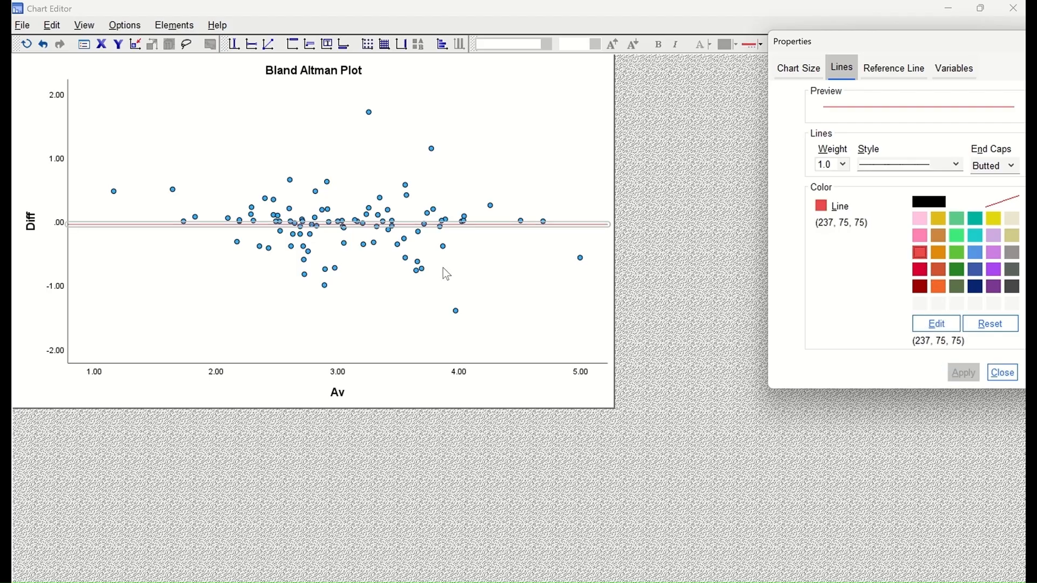
pyautogui.click(432, 222)
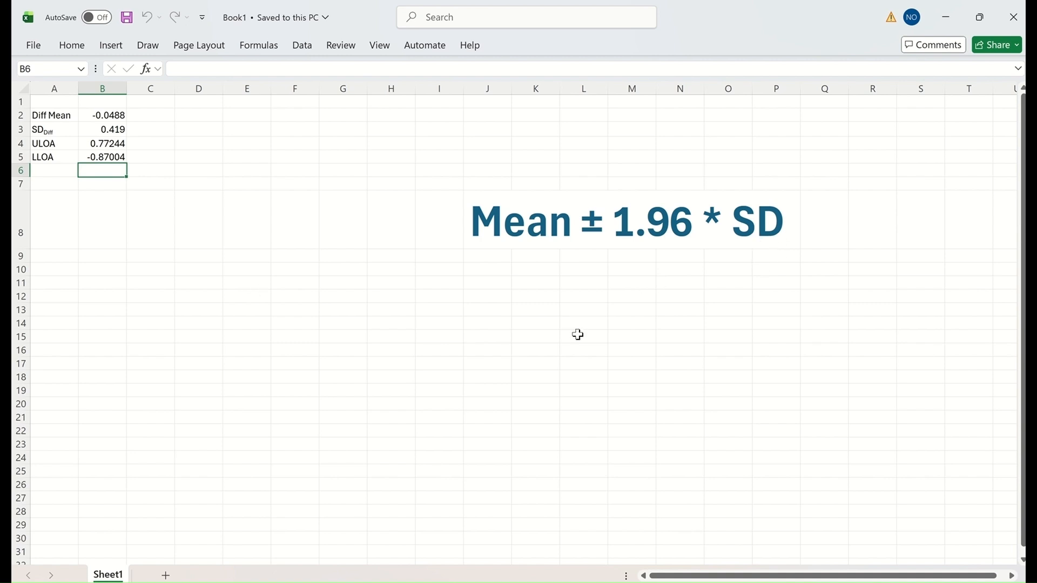
# Step: In Excel, inspect the =B2+1.96*B3 formula in B4 and clear the ULOA cell
pyautogui.click(57, 118)
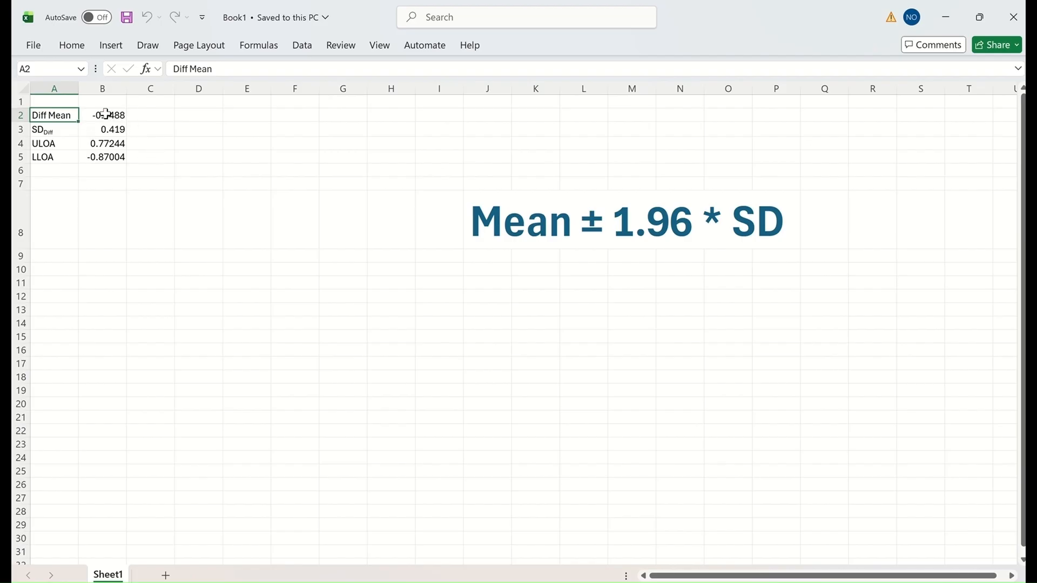
pyautogui.click(114, 144)
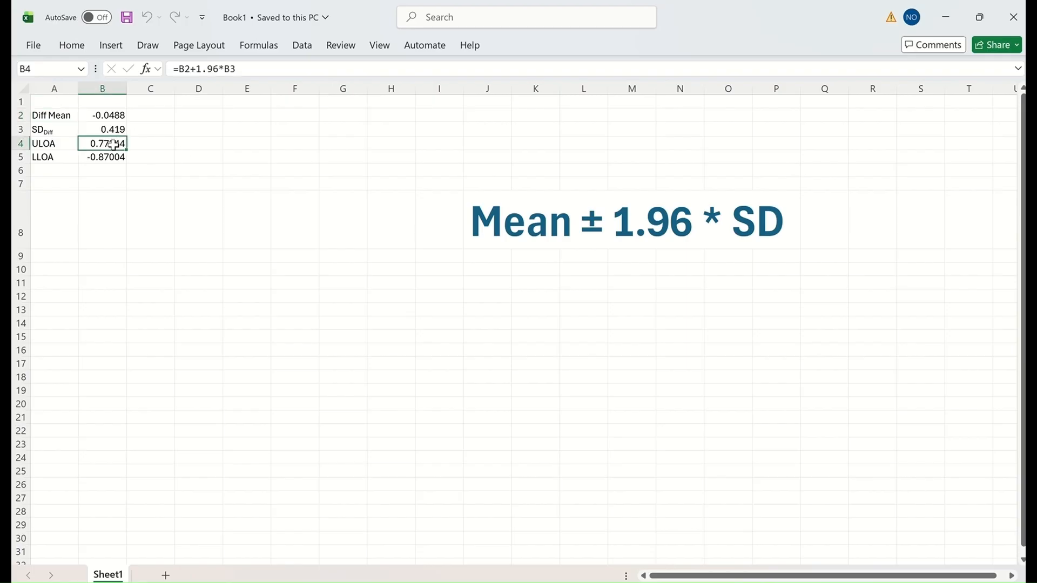
pyautogui.press('Delete')
# Step: Clear B5 and enter the ULOA formula =B2+1.96*B3 in B4, giving 0.77244
pyautogui.click(109, 156)
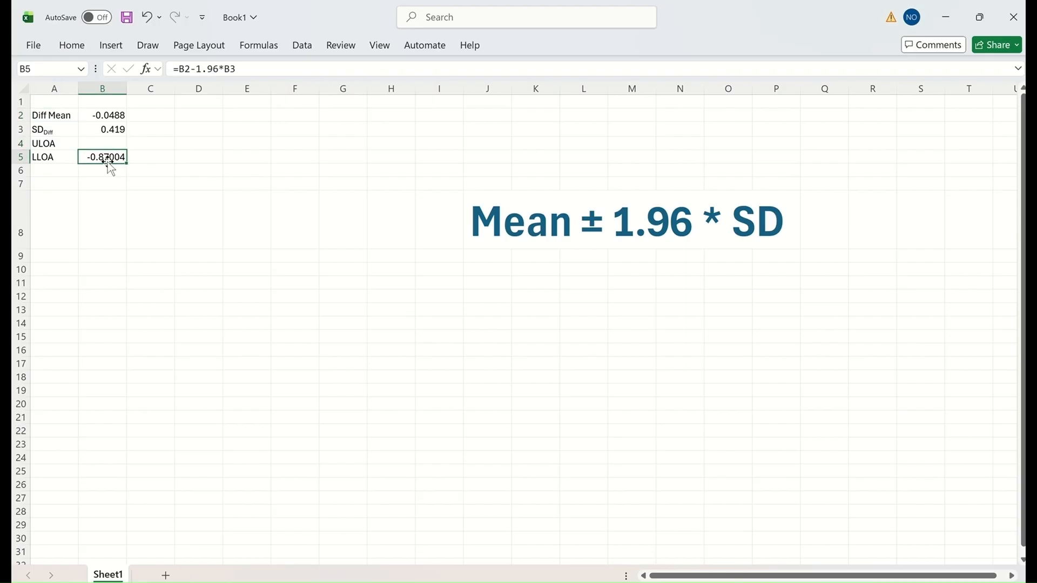
pyautogui.press('Delete')
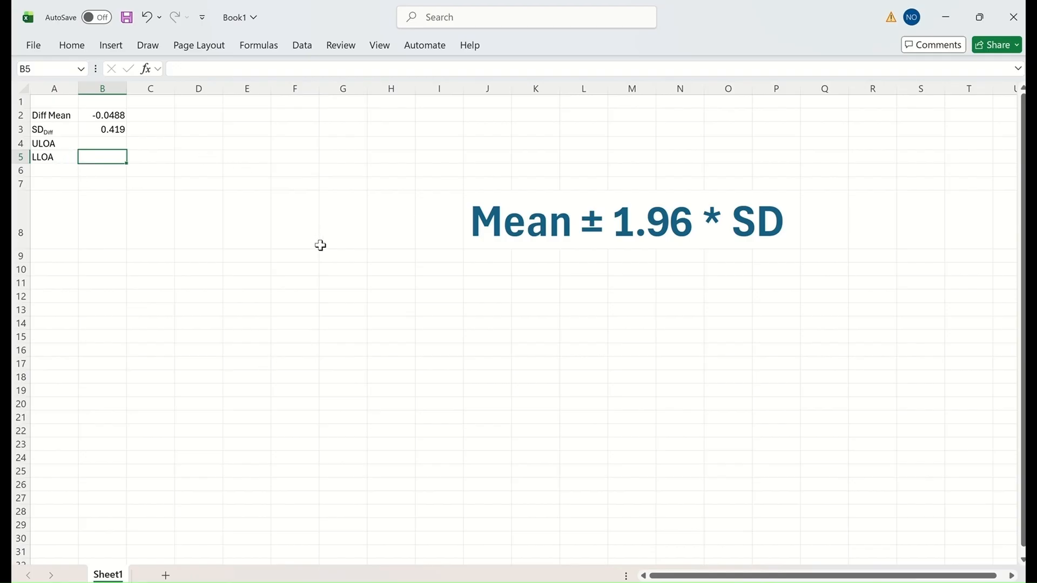
pyautogui.click(103, 142)
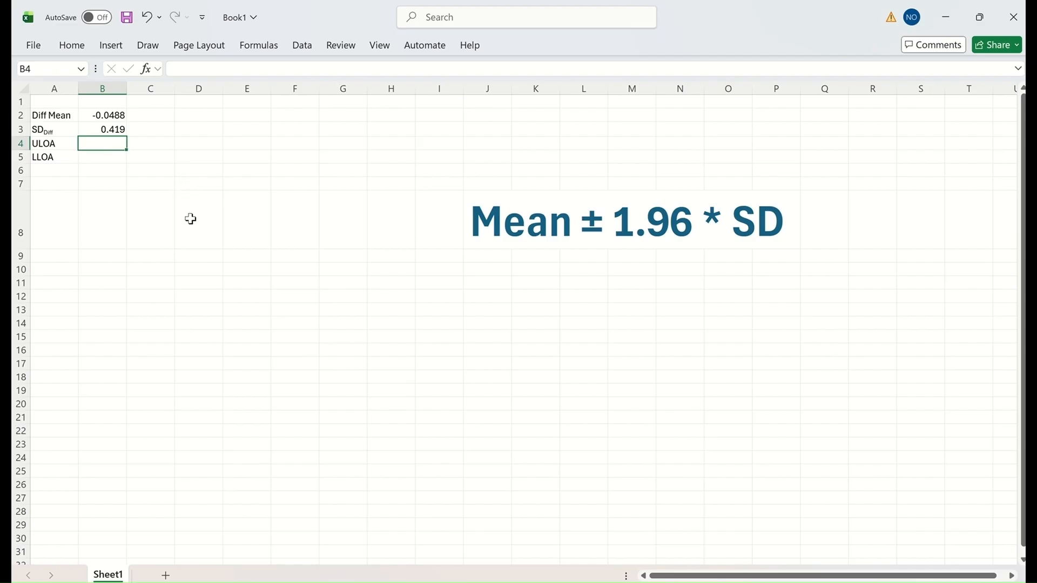
pyautogui.write('=')
pyautogui.click(109, 114)
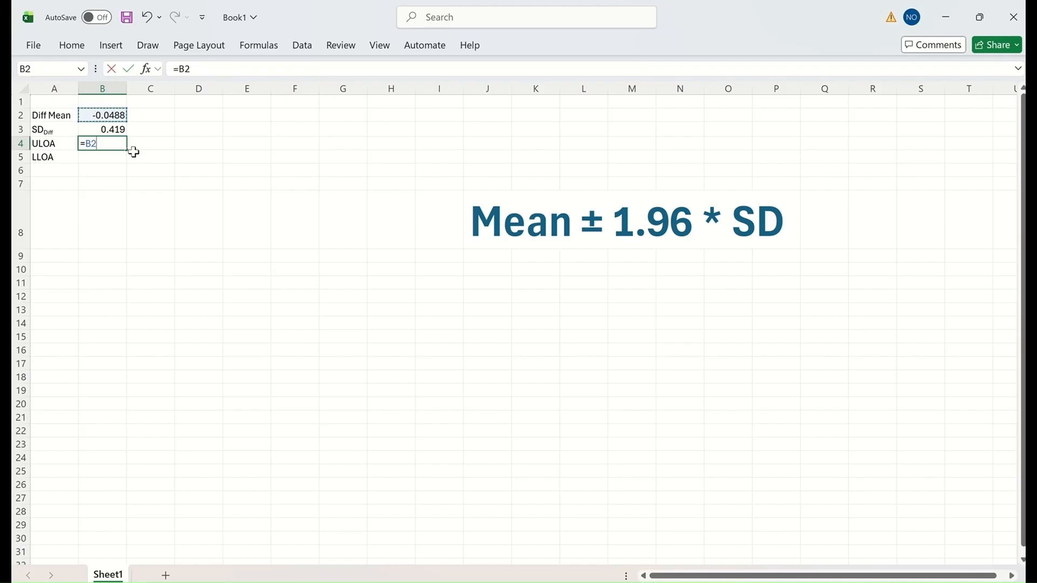
pyautogui.write('+1.96*')
pyautogui.click(112, 130)
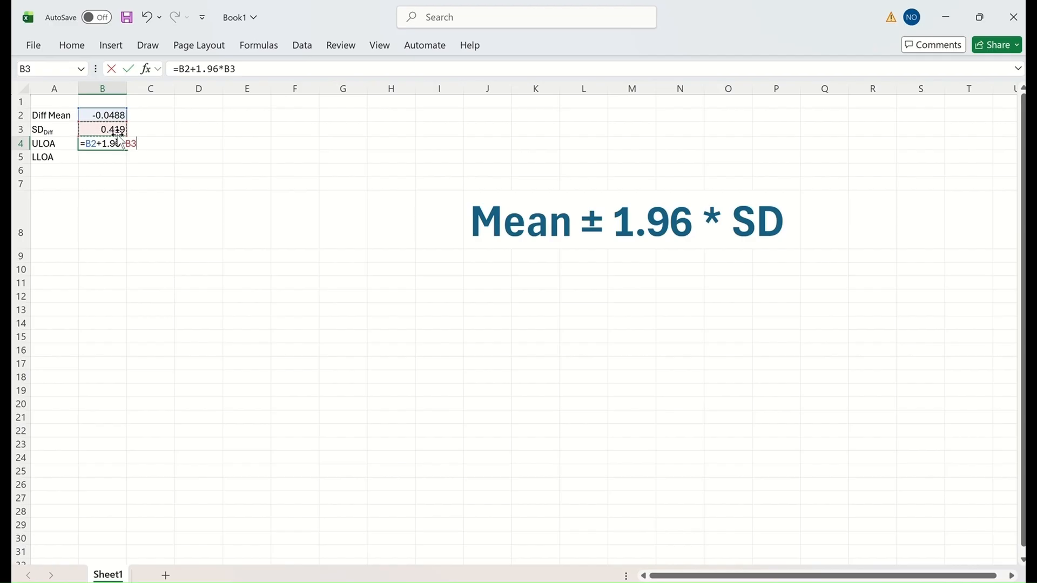
pyautogui.press('Return')
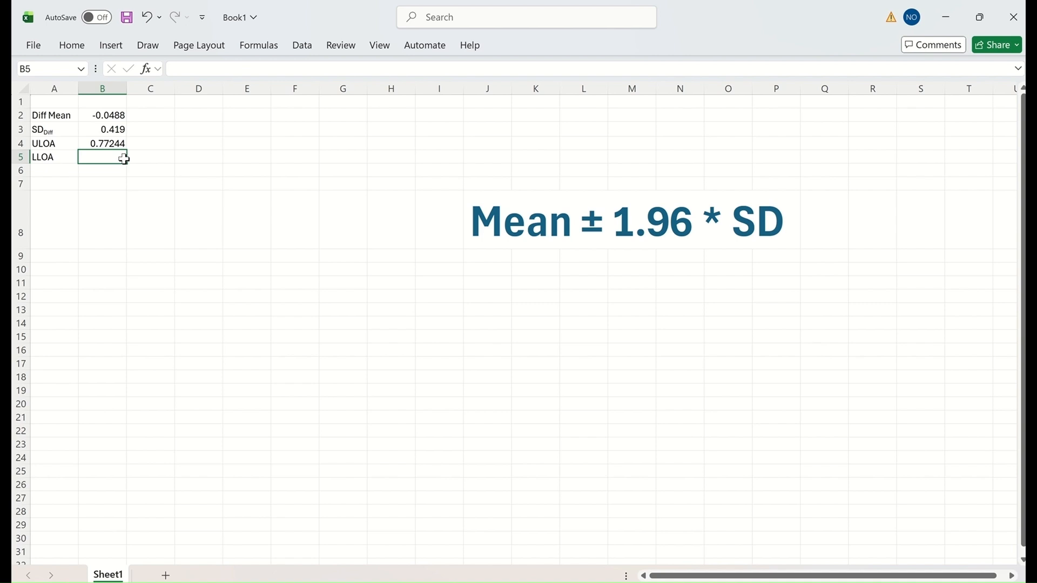
# Step: Enter the LLOA formula =B2-1.96*B3 in B5, giving -0.87004
pyautogui.write('=')
pyautogui.click(99, 113)
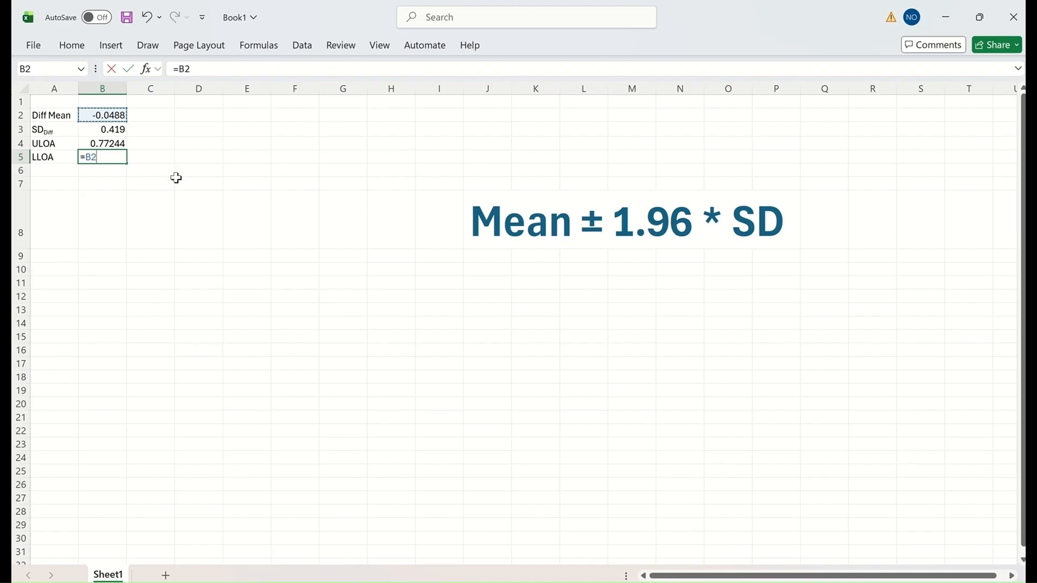
pyautogui.write('_')
pyautogui.press('BackSpace')
pyautogui.write('1.96*')
pyautogui.click(110, 131)
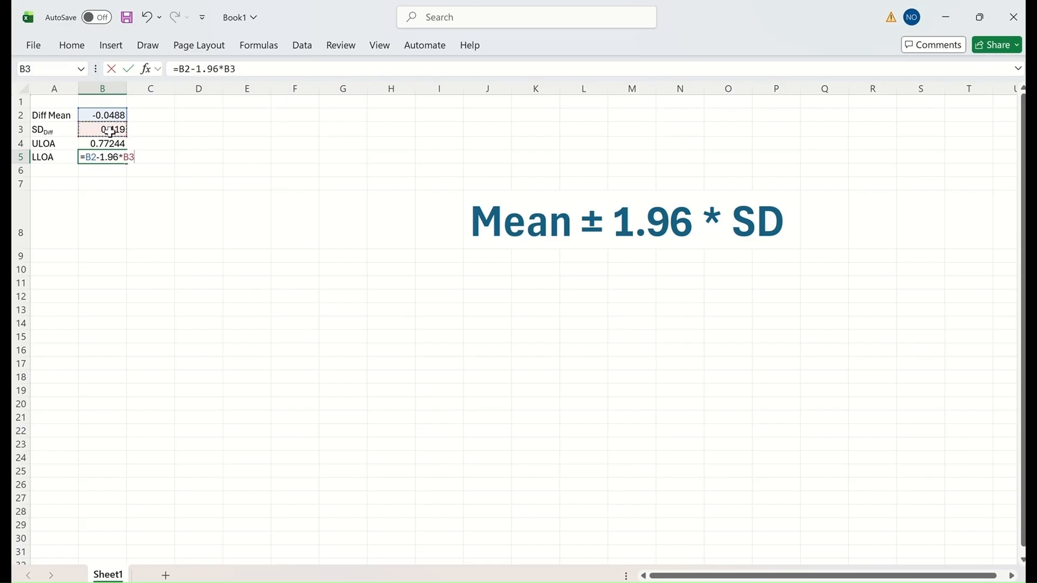
pyautogui.press('Return')
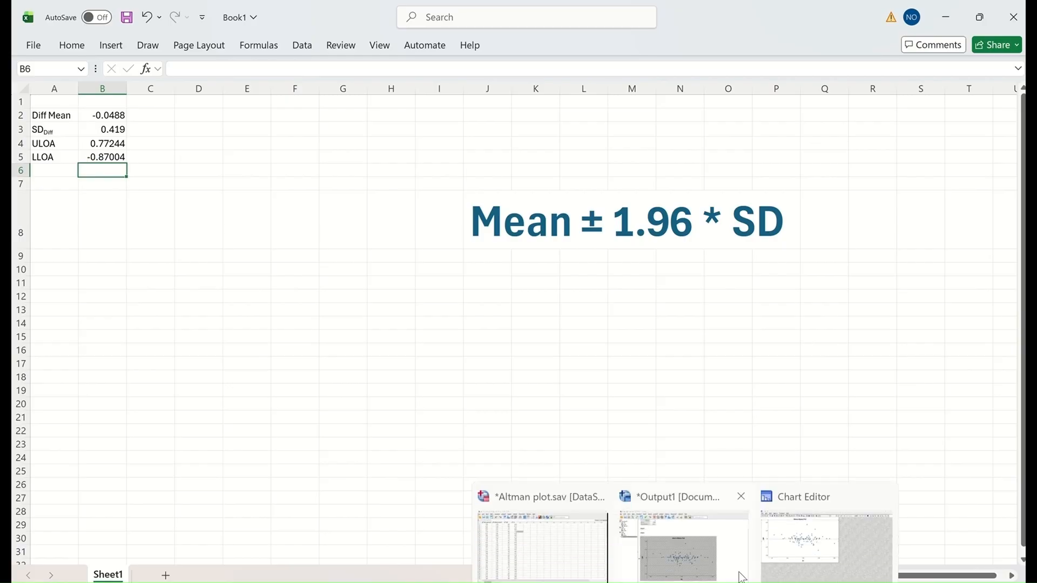
# Step: Back in the Chart Editor, add a teal (0, 180, 160) Y-axis reference line at 0.772
pyautogui.click(795, 561)
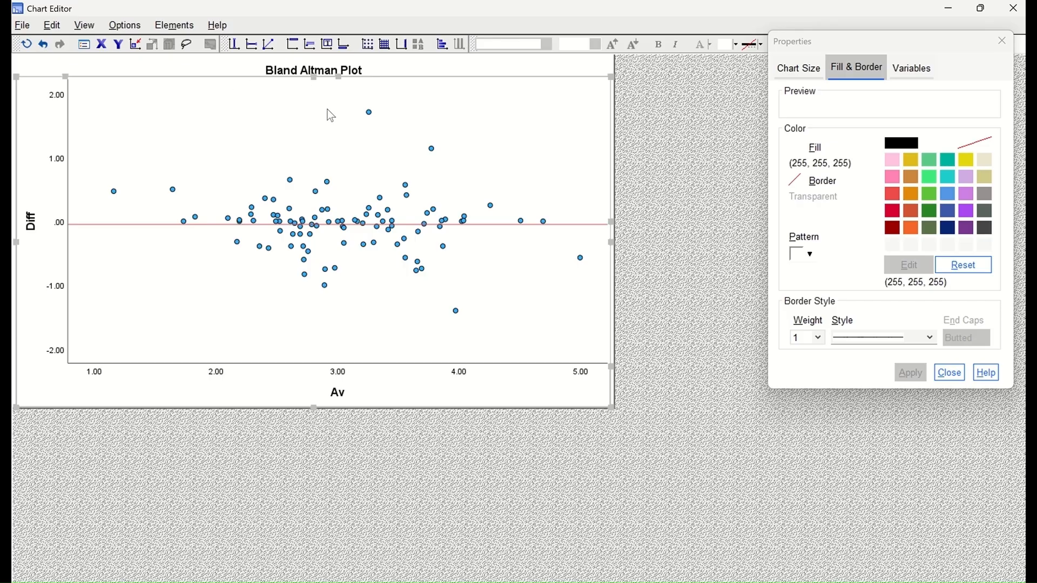
pyautogui.click(253, 45)
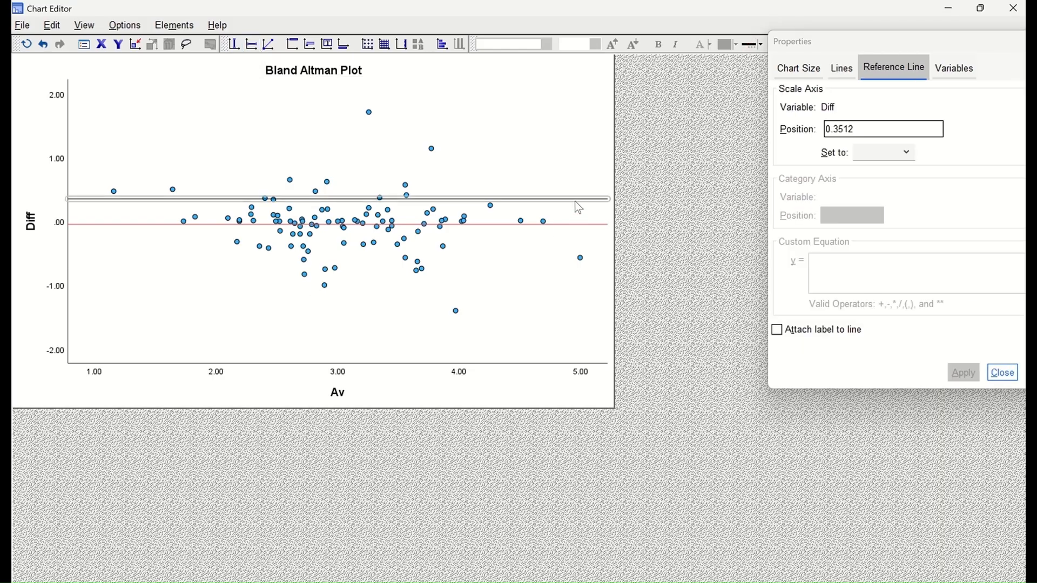
pyautogui.moveTo(863, 130); pyautogui.dragTo(820, 134)
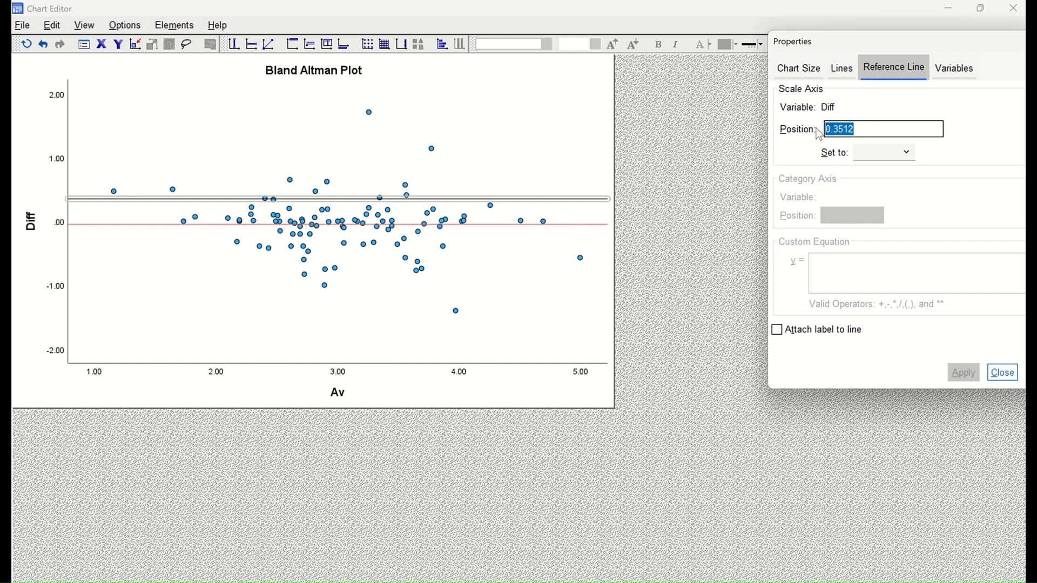
pyautogui.write('0.77')
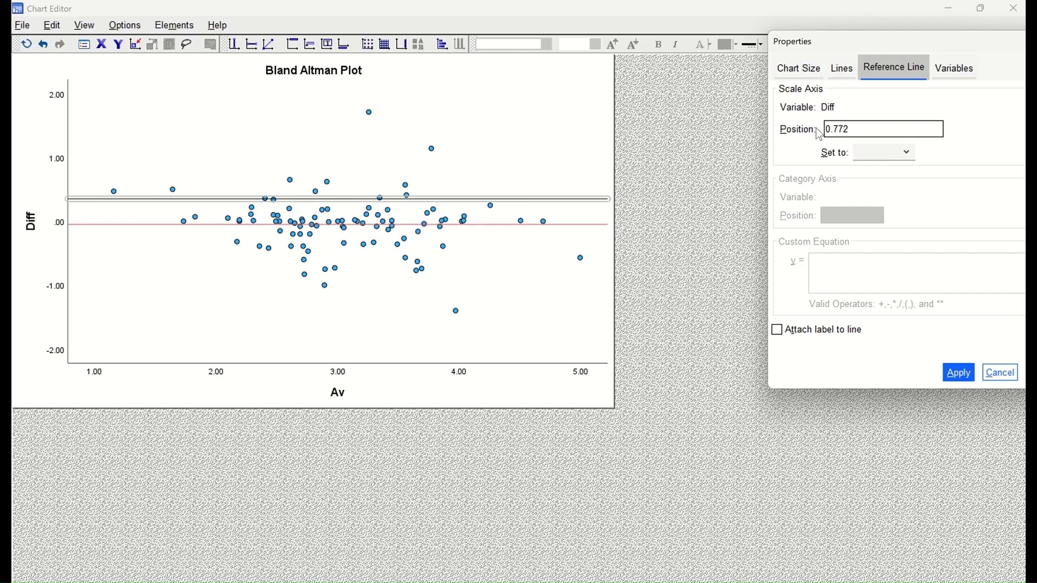
pyautogui.click(959, 373)
pyautogui.click(842, 68)
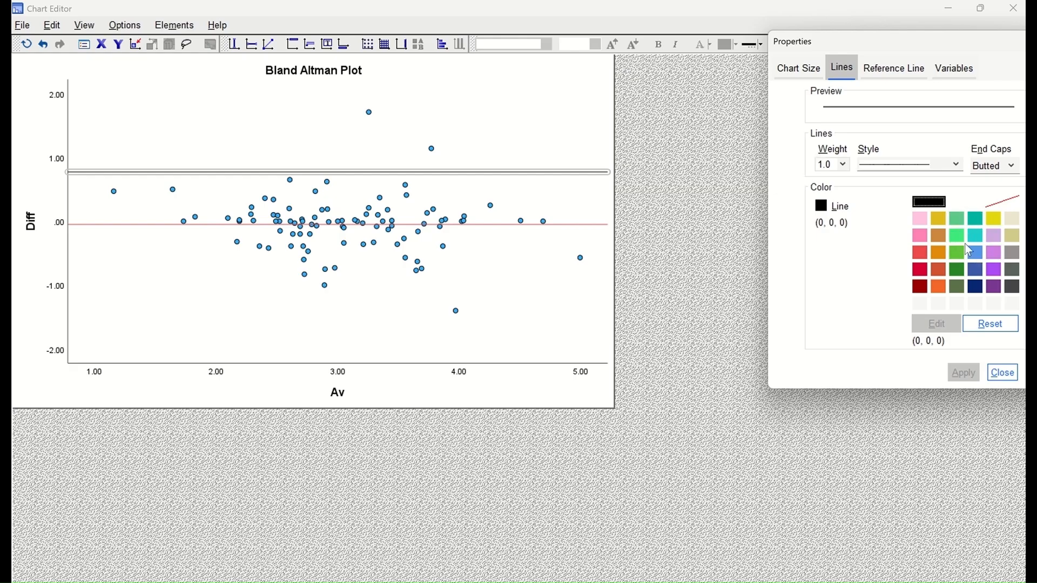
pyautogui.click(975, 218)
pyautogui.click(954, 379)
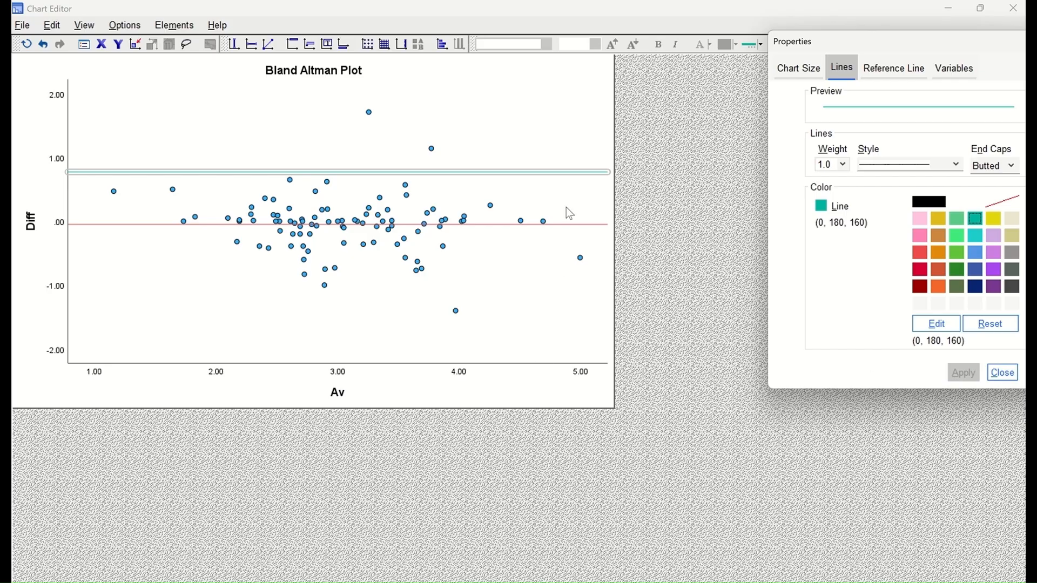
# Step: Add a second Y-axis reference line to the chart at position -0.87
pyautogui.click(340, 265)
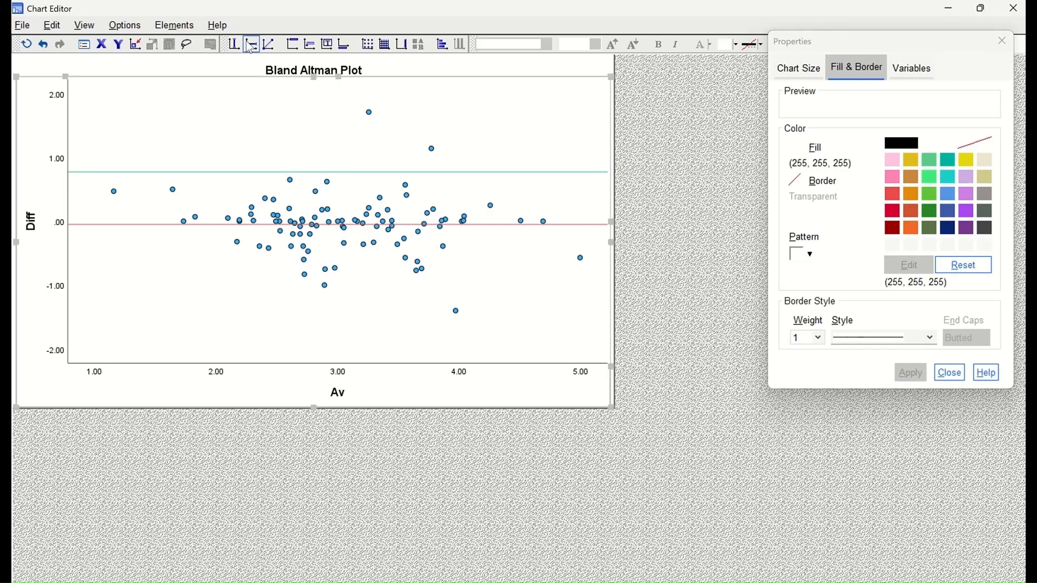
pyautogui.click(251, 44)
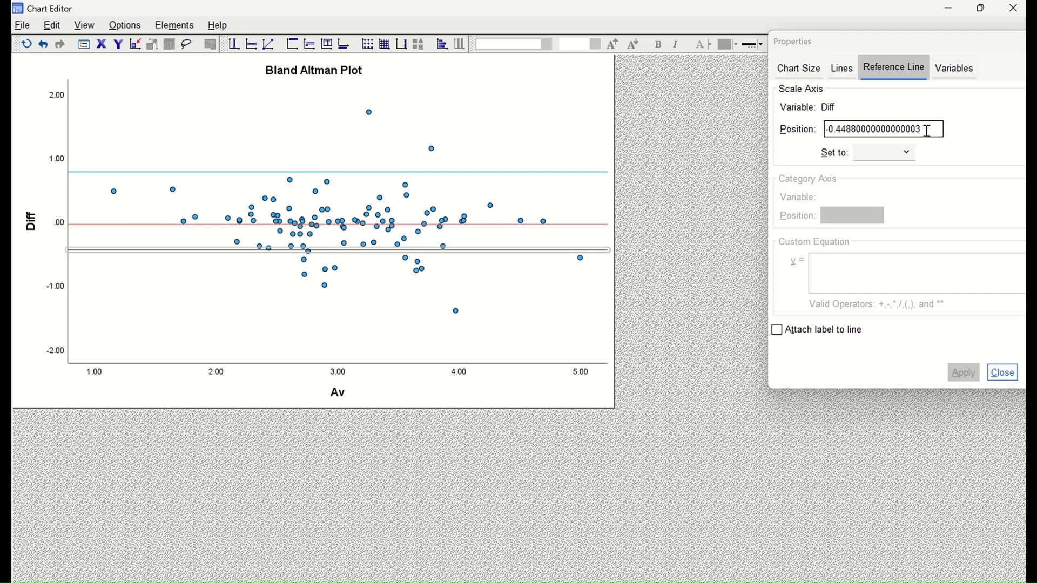
pyautogui.moveTo(928, 129); pyautogui.dragTo(844, 130)
pyautogui.press('BackSpace')
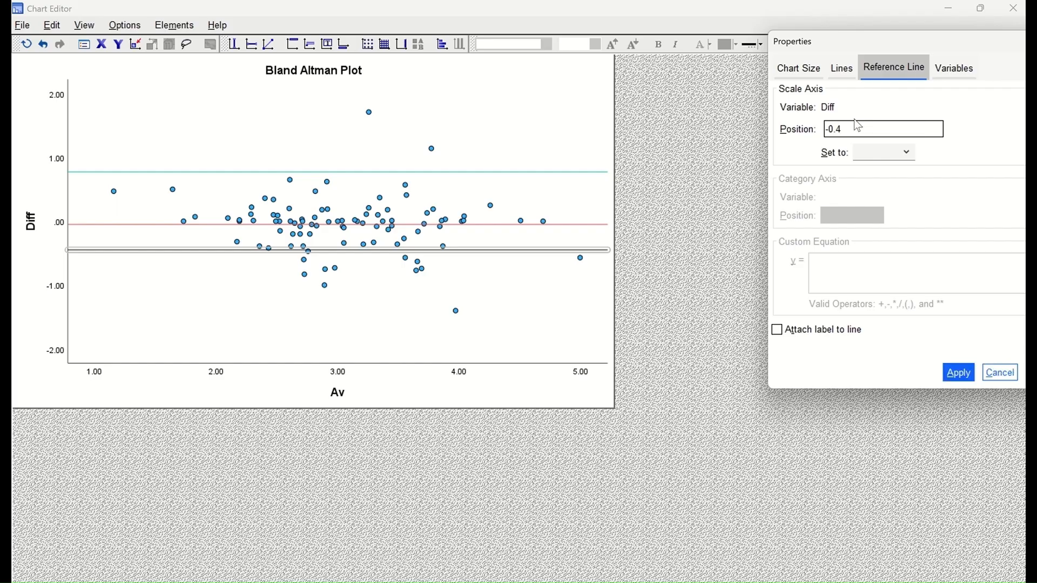
pyautogui.press('BackSpace')
pyautogui.click(963, 382)
# Step: Colour the -0.87 reference line blue and close the Properties panel
pyautogui.click(848, 124)
pyautogui.click(841, 69)
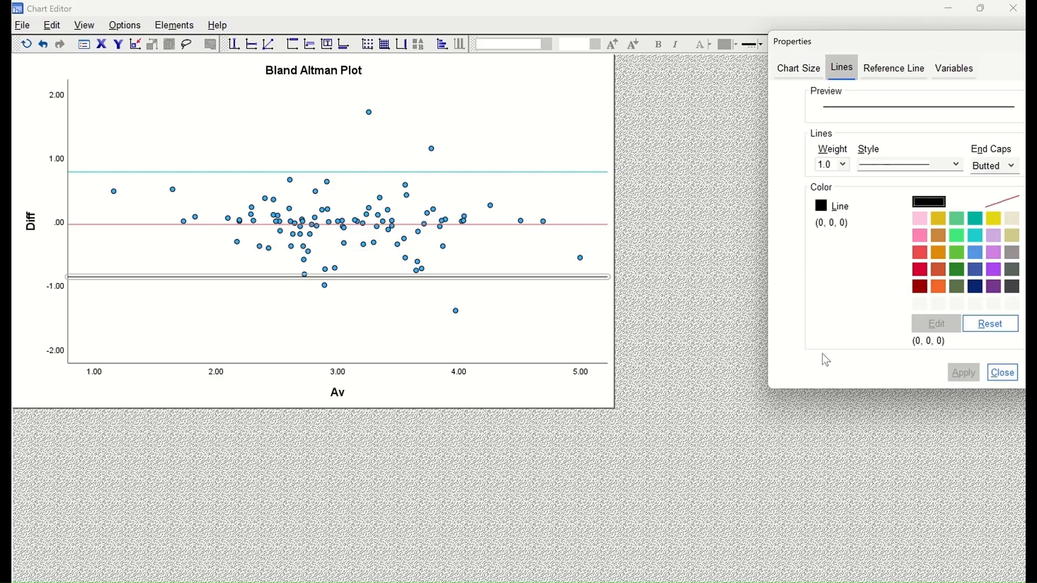
pyautogui.click(978, 271)
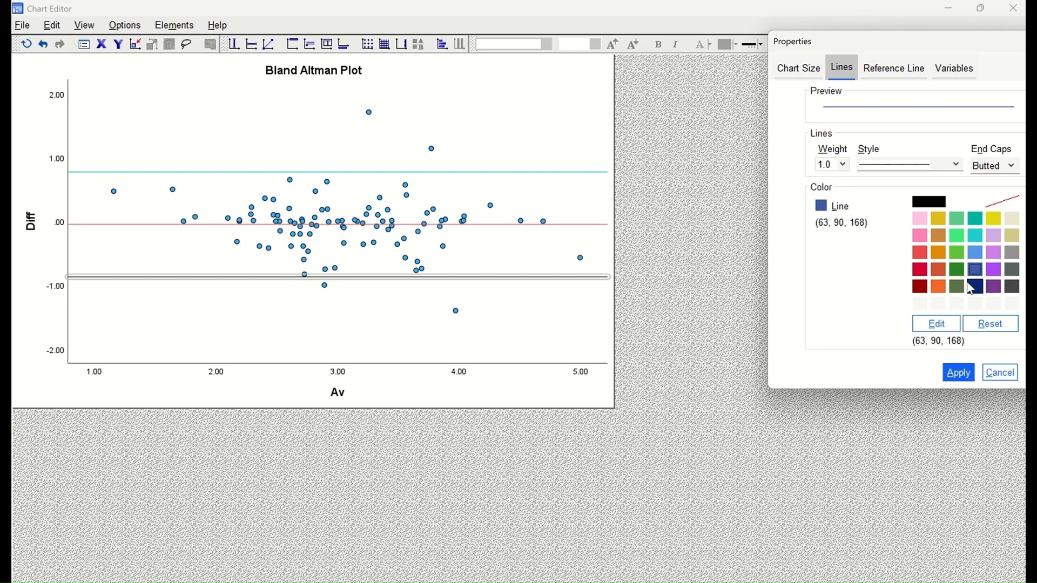
pyautogui.click(964, 376)
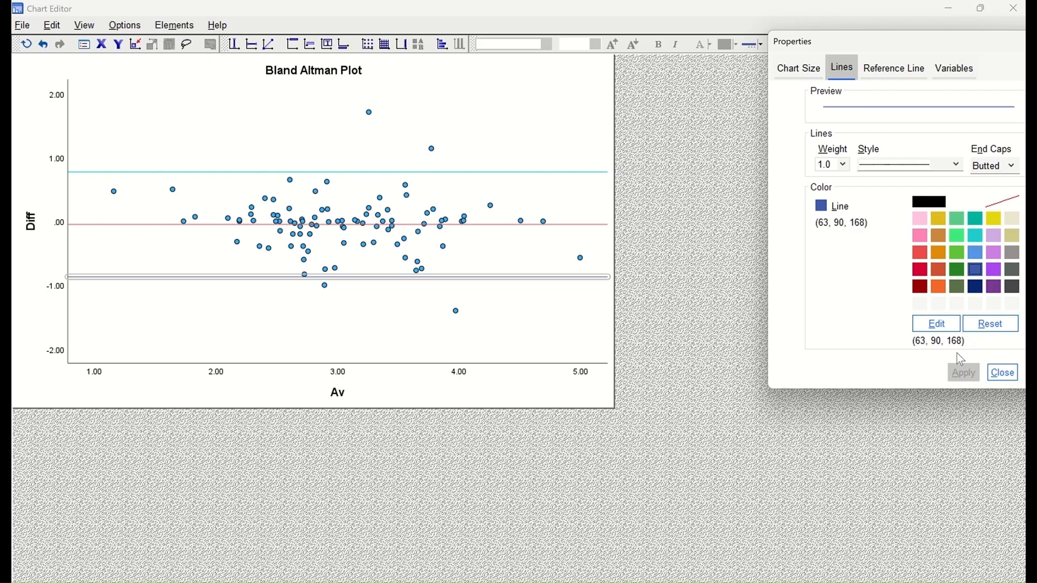
pyautogui.click(1002, 373)
pyautogui.click(245, 163)
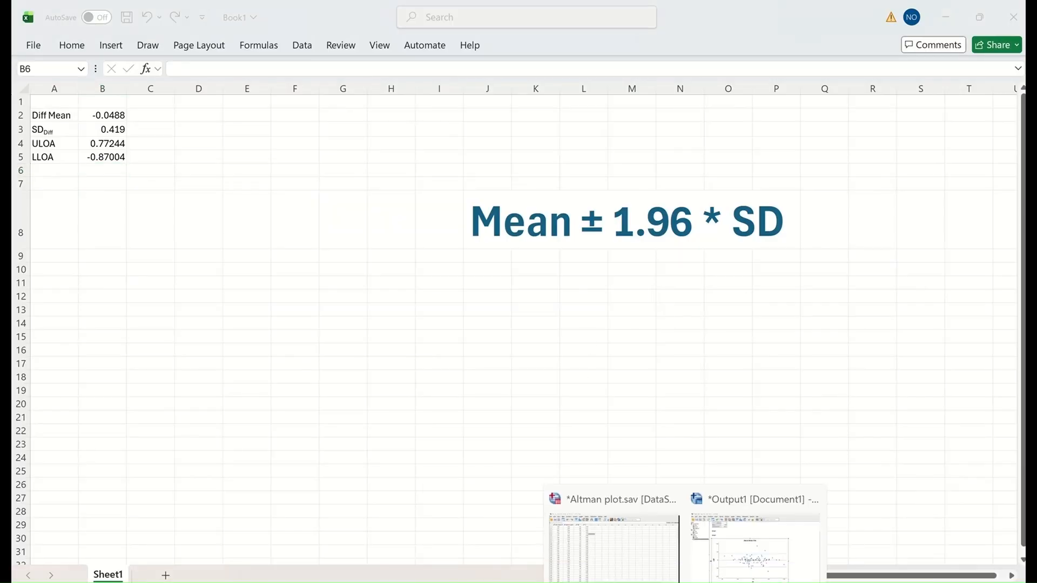
# Step: Bring the Output1 viewer forward and select the Bland Altman chart with its teal, red and blue lines
pyautogui.click(732, 564)
pyautogui.click(834, 298)
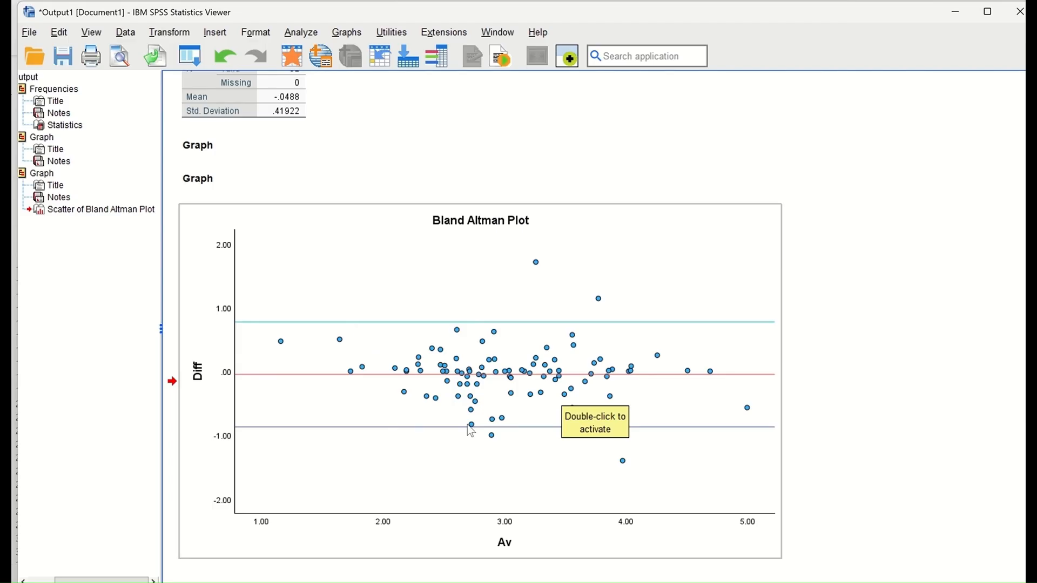
pyautogui.click(889, 313)
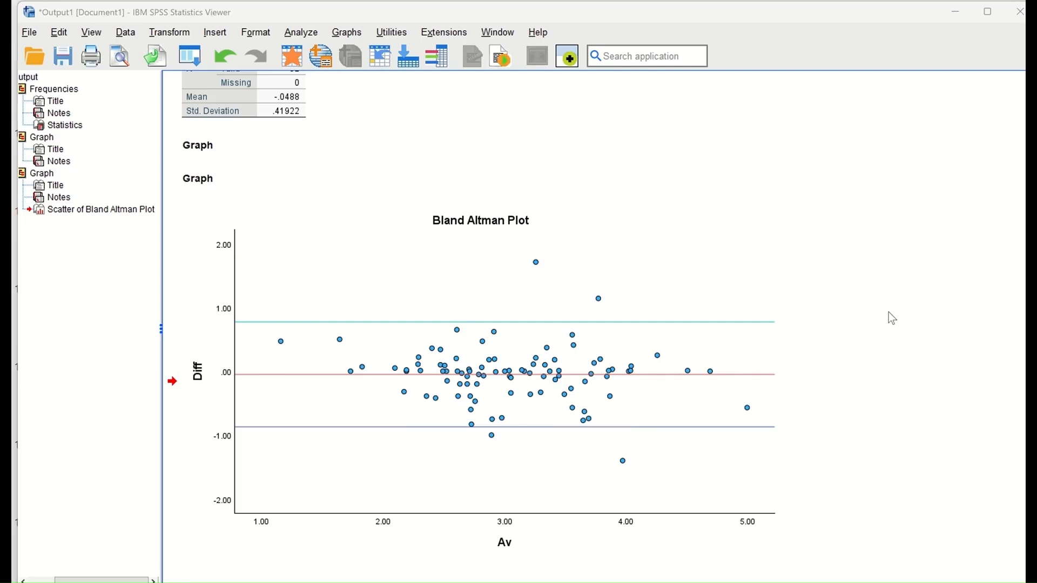
pyautogui.click(733, 386)
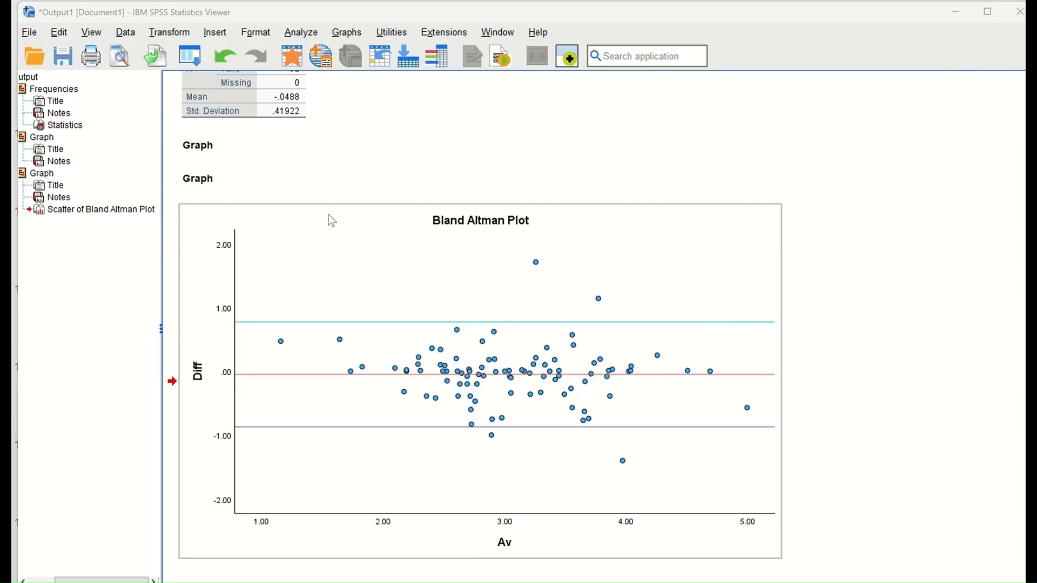
# Step: Run a One-Sample T Test on Diff against test value 0, leaving options unchanged
pyautogui.click(303, 33)
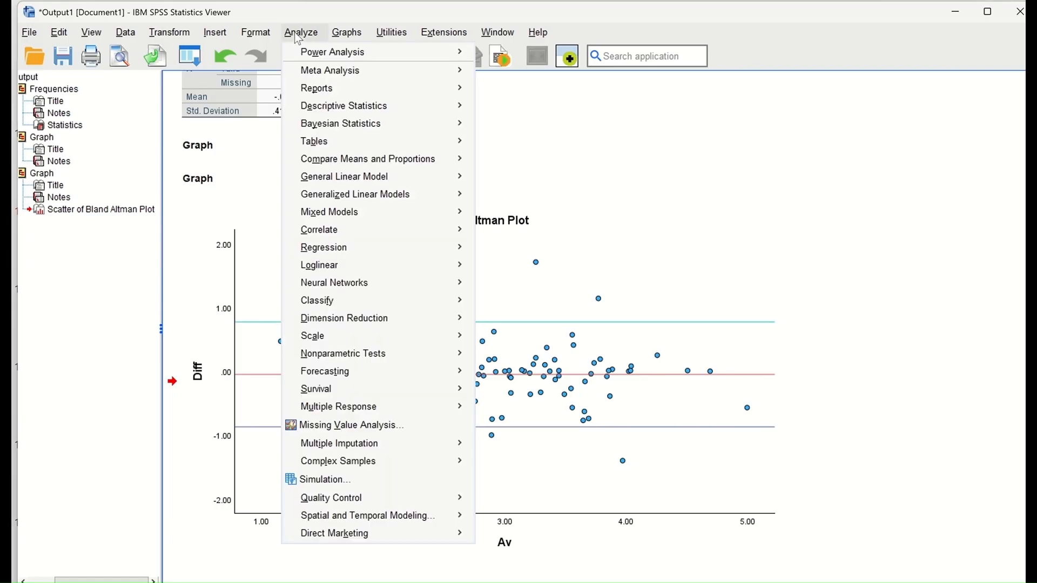
pyautogui.moveTo(392, 164)
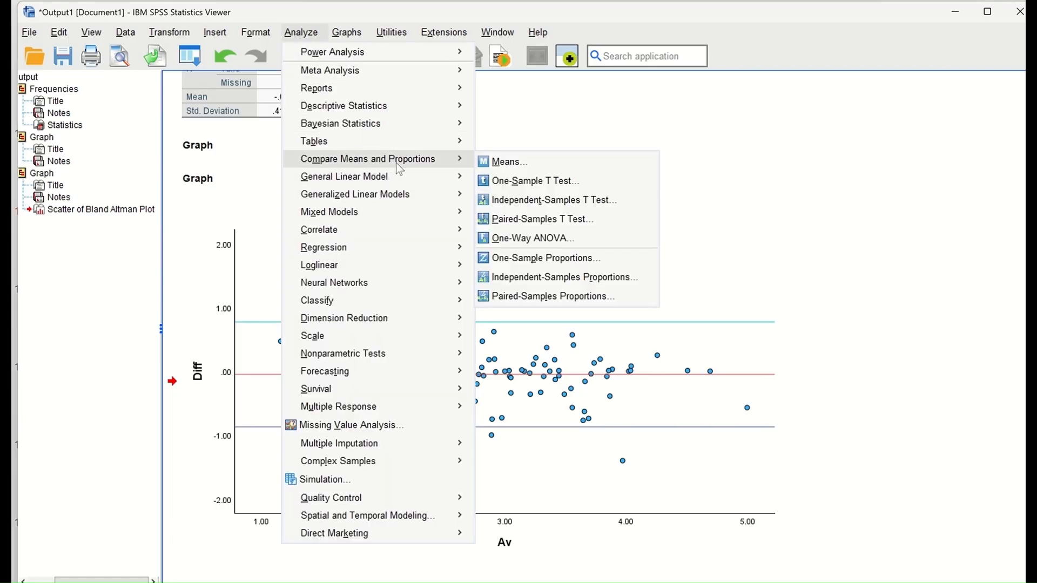
pyautogui.click(535, 181)
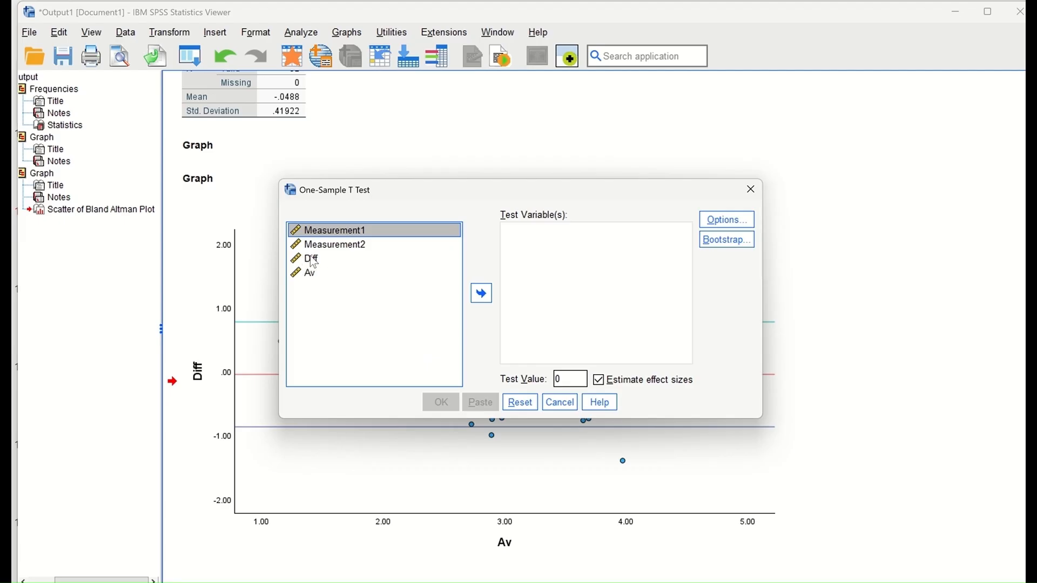
pyautogui.click(345, 260)
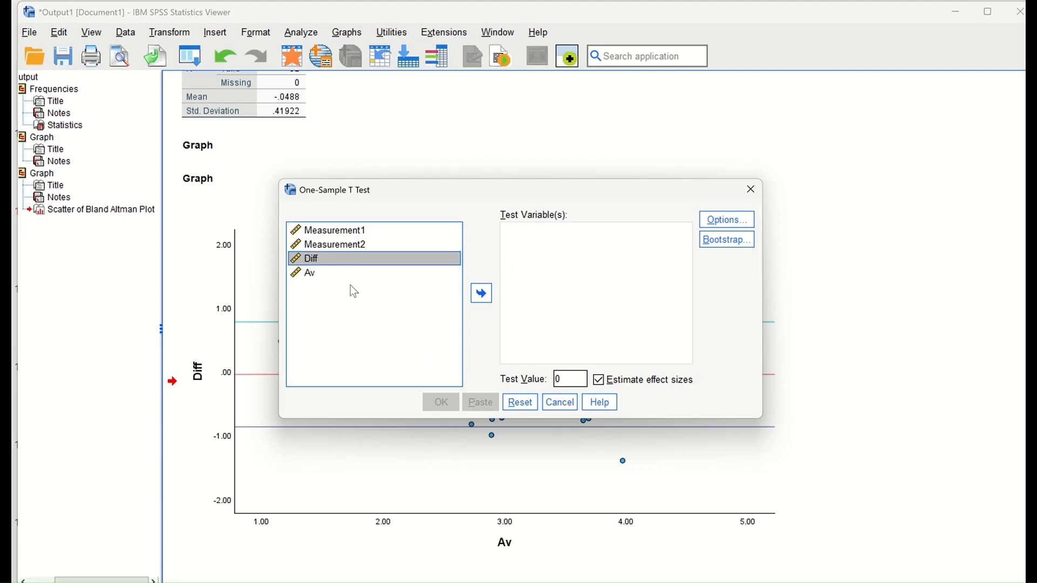
pyautogui.click(481, 295)
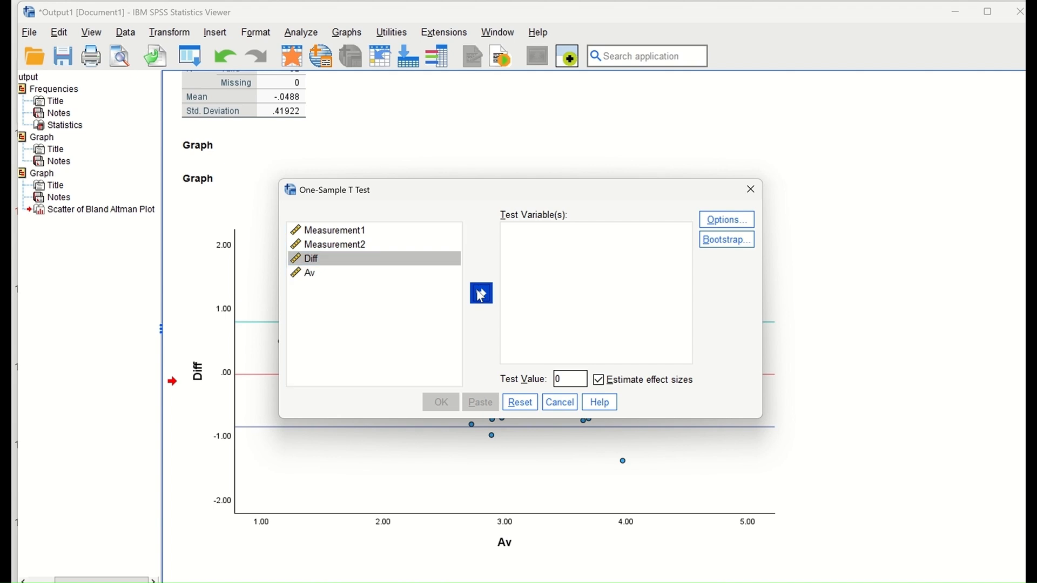
pyautogui.click(729, 220)
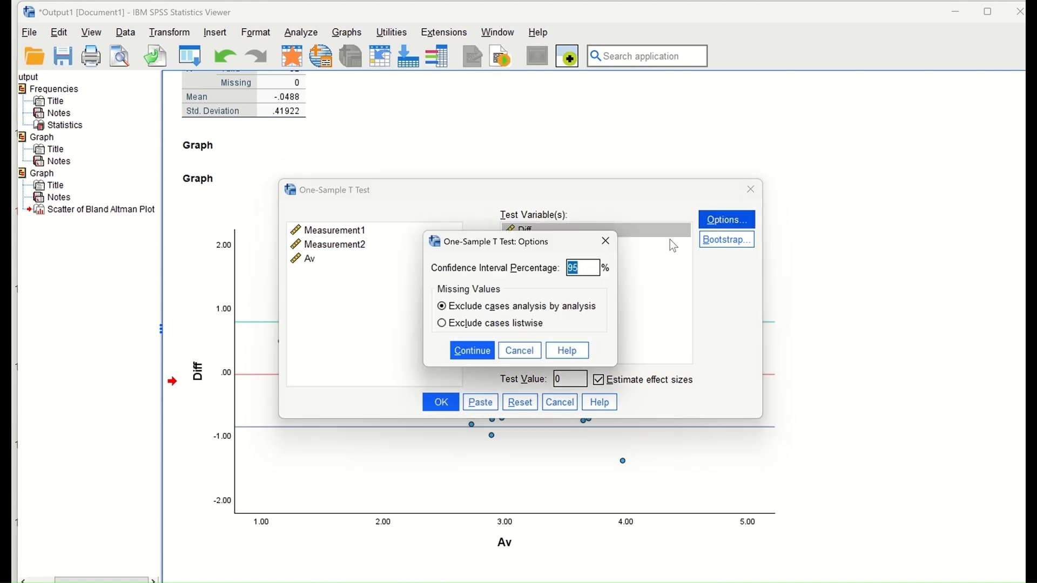
pyautogui.click(608, 241)
pyautogui.click(441, 402)
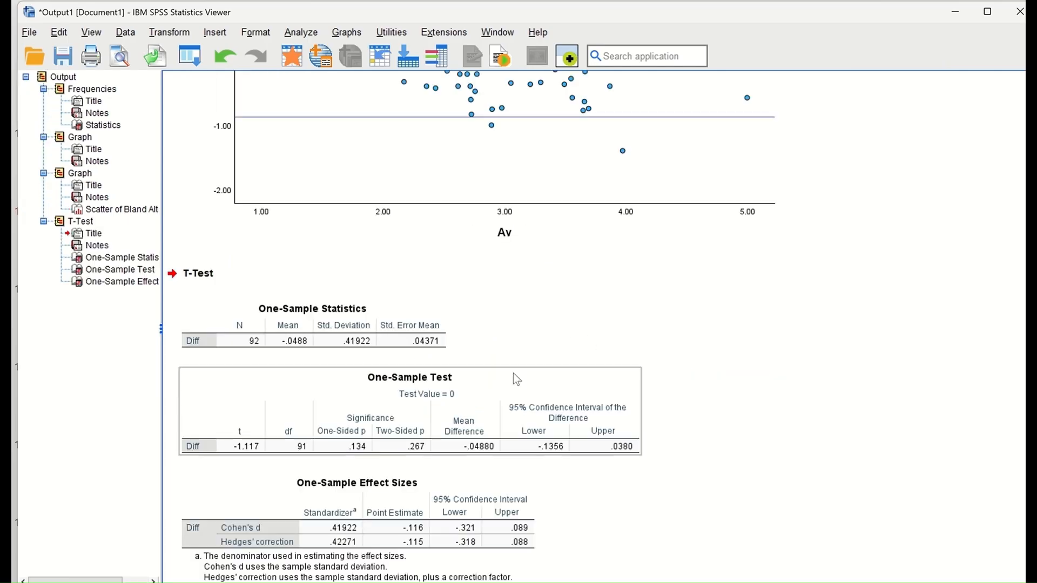
pyautogui.scroll(-1, 540, 330)
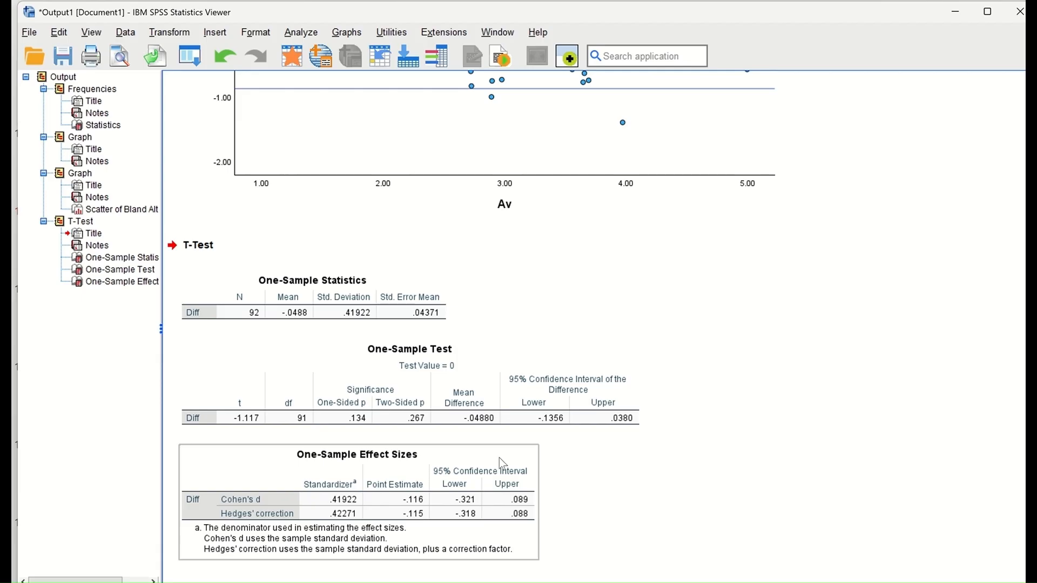
# Step: Run a linear regression with Diff as dependent and Av as independent variable
pyautogui.click(301, 32)
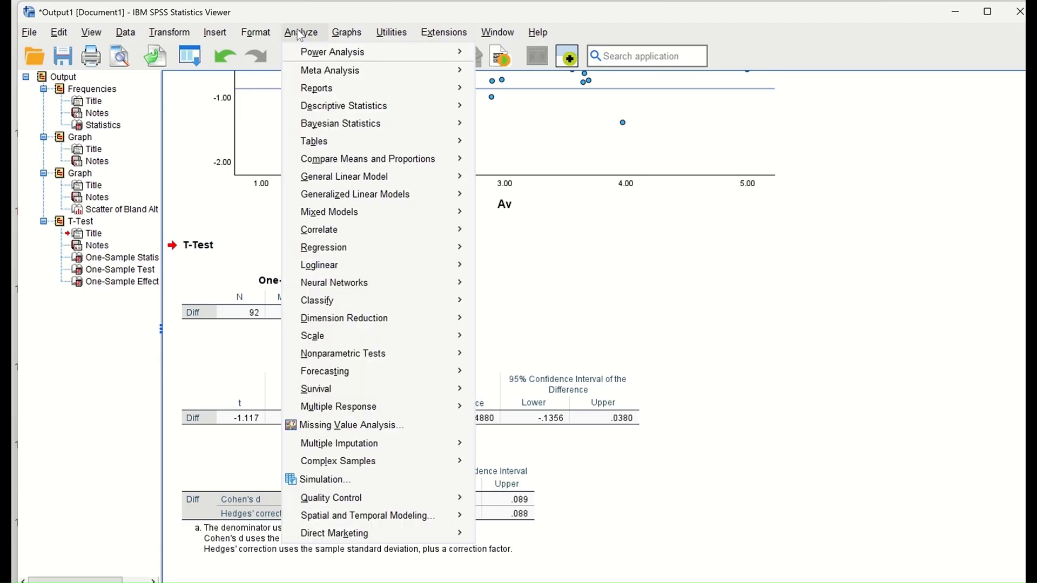
pyautogui.moveTo(313, 248)
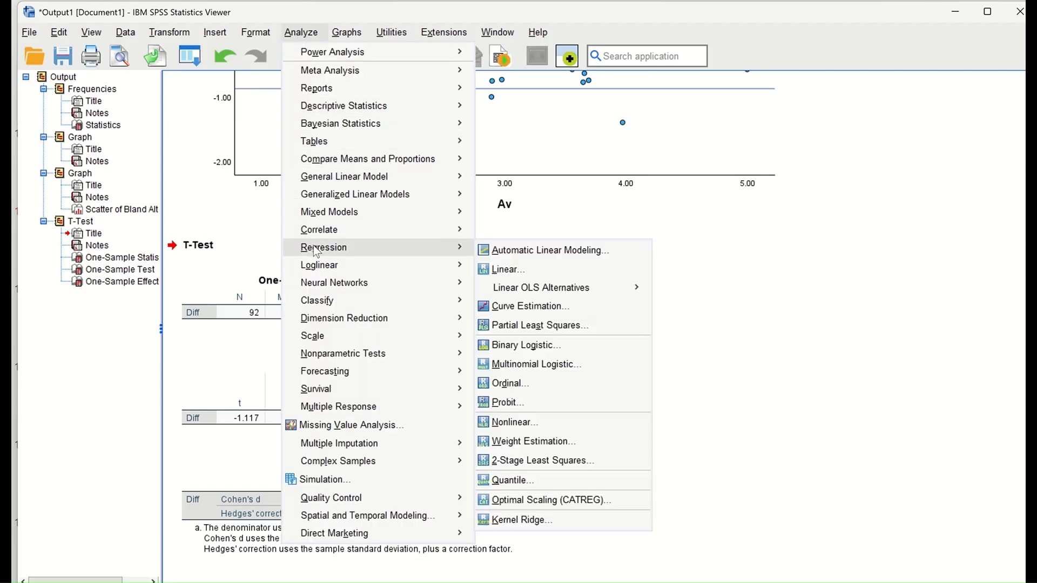
pyautogui.click(554, 272)
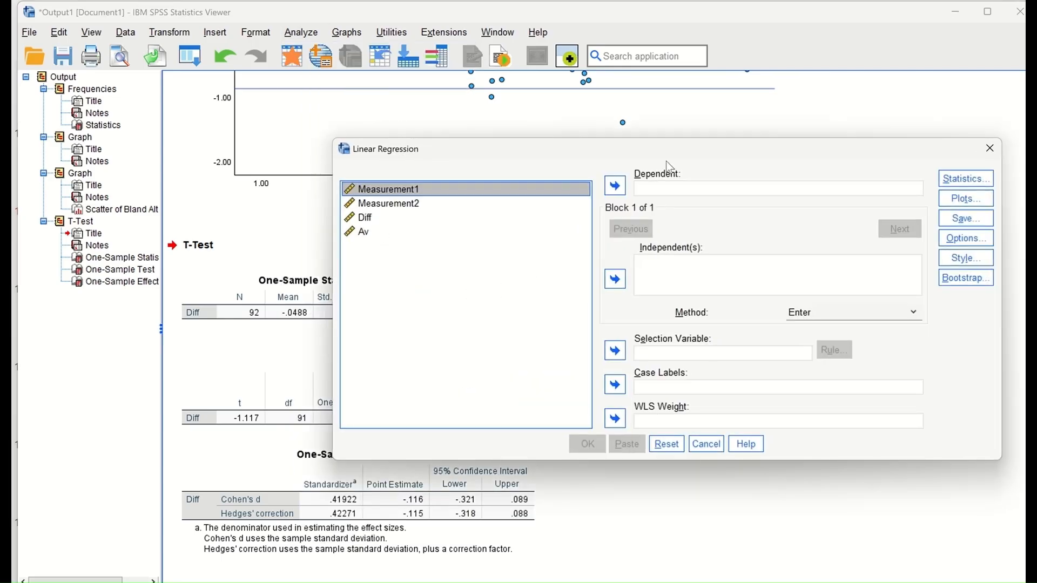
pyautogui.moveTo(698, 151); pyautogui.dragTo(489, 166)
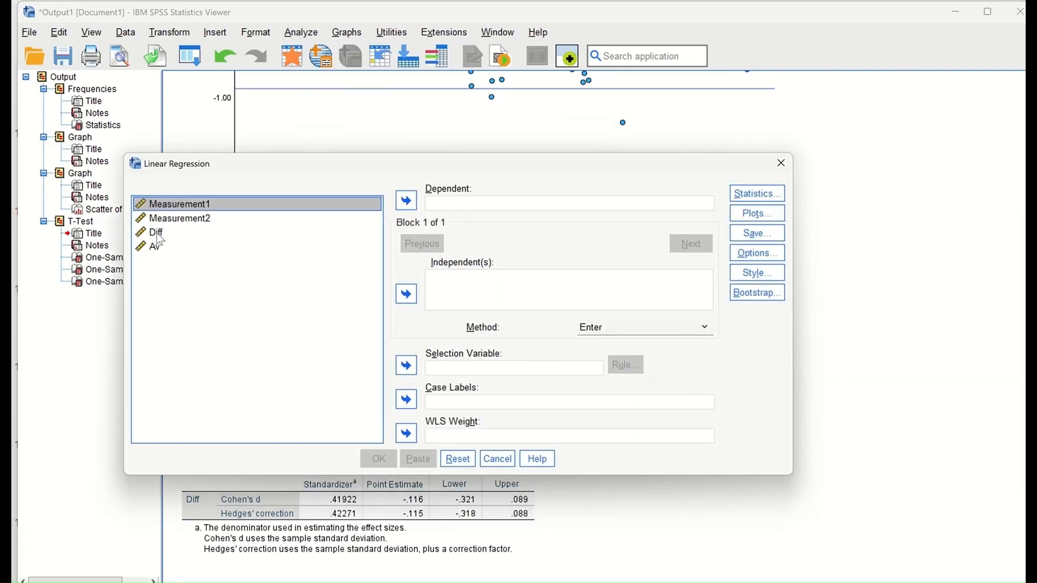
pyautogui.click(157, 233)
pyautogui.click(406, 200)
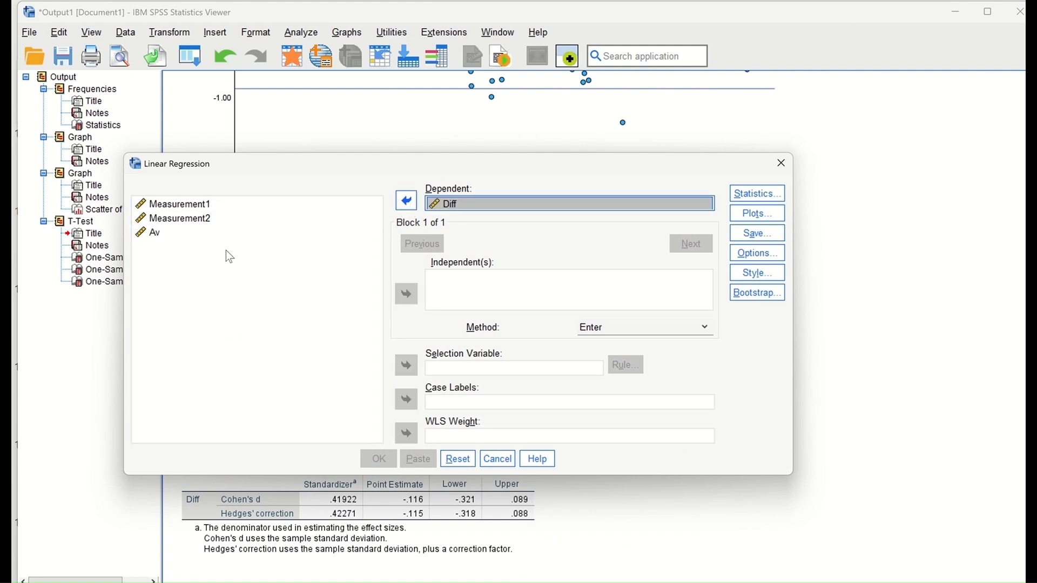
pyautogui.click(157, 233)
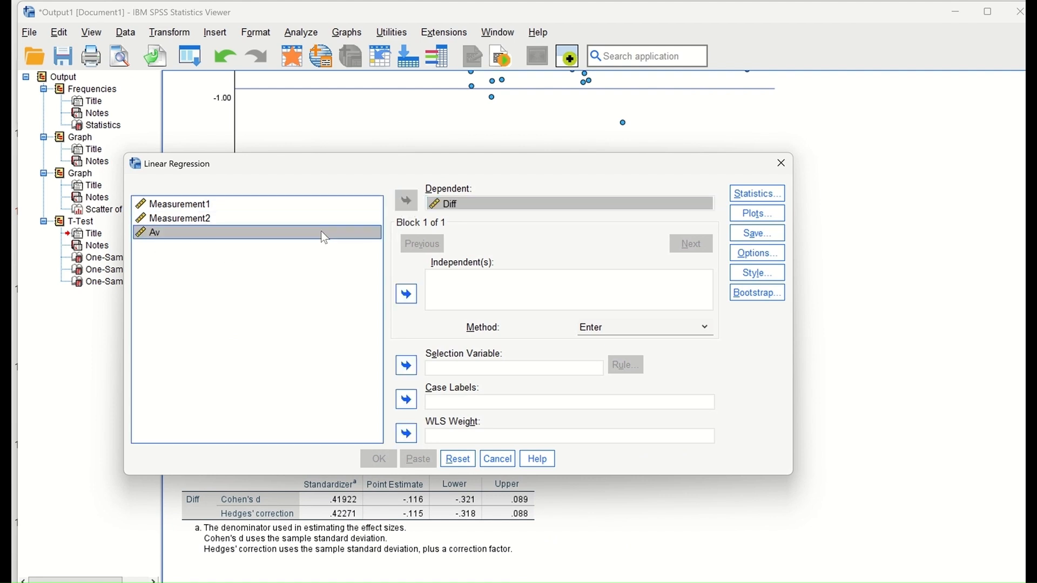
pyautogui.click(407, 294)
pyautogui.click(378, 459)
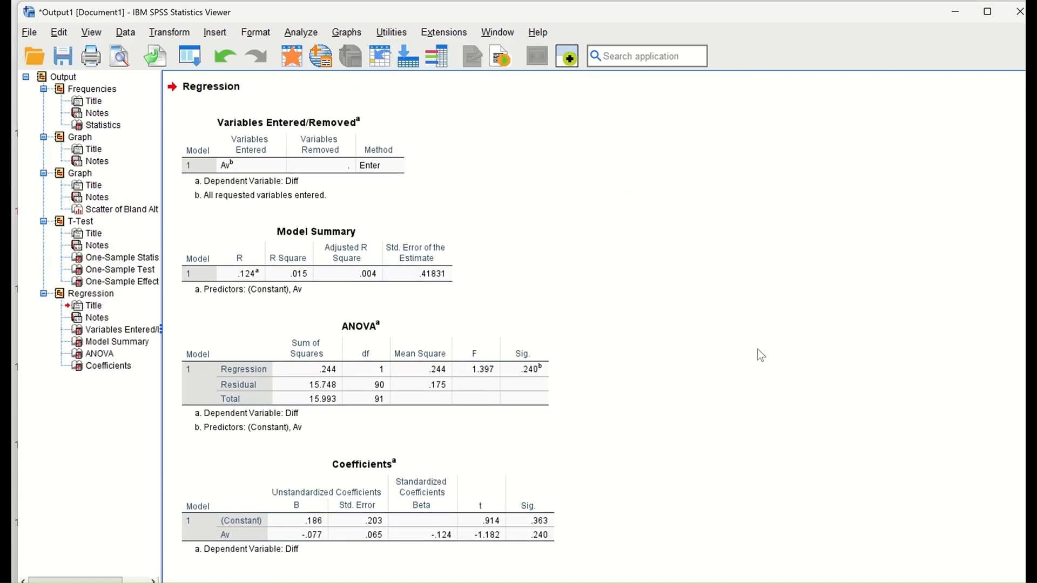
# Step: Select and then deselect the Coefficients table in the regression output
pyautogui.click(494, 538)
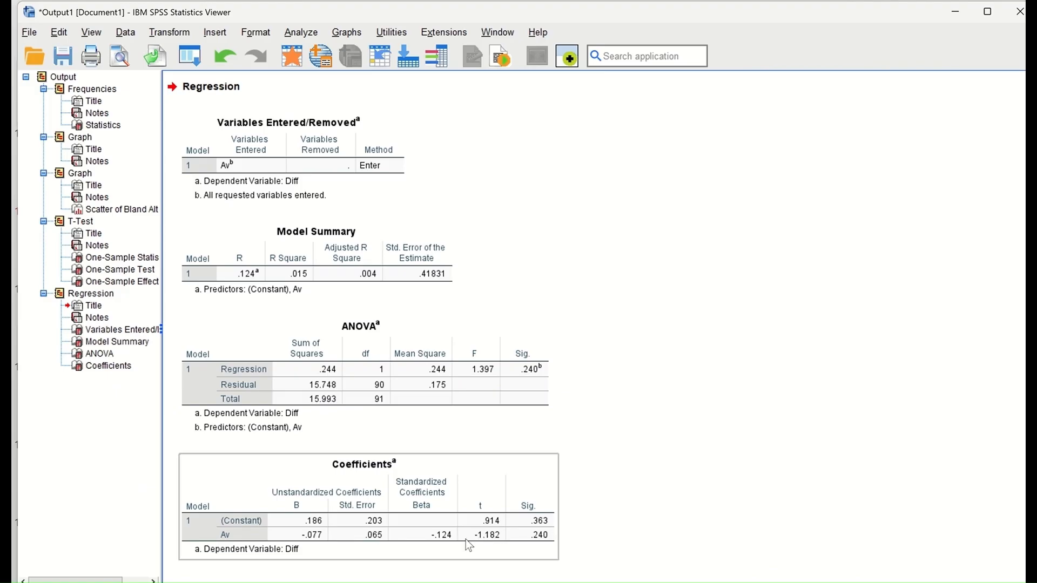
pyautogui.click(583, 458)
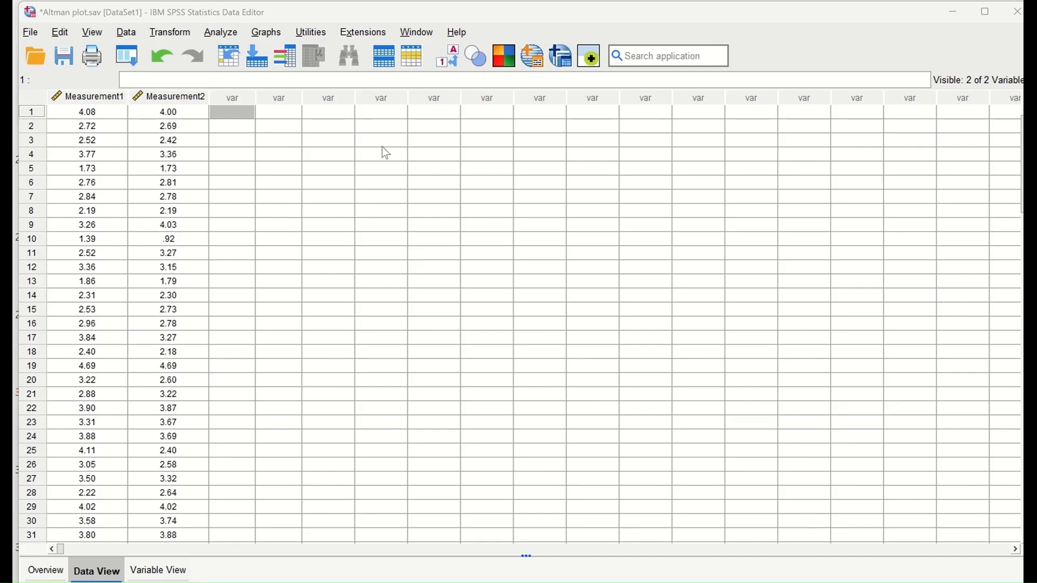
# Step: Open Bland-Altman Analysis, pair Measurement1 with Measurement2, and accept the default 95% criteria
pyautogui.click(231, 34)
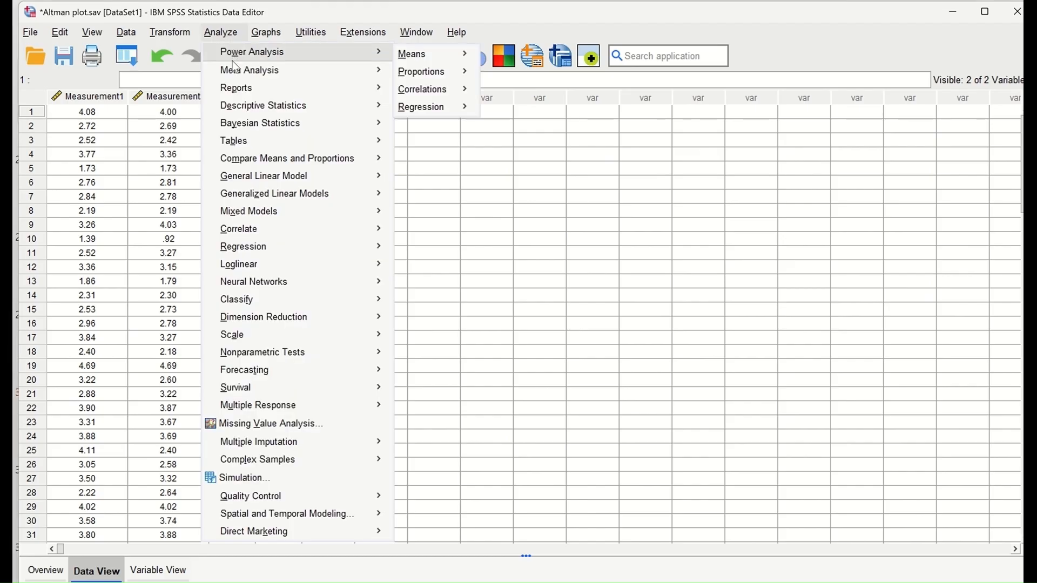
pyautogui.moveTo(243, 111)
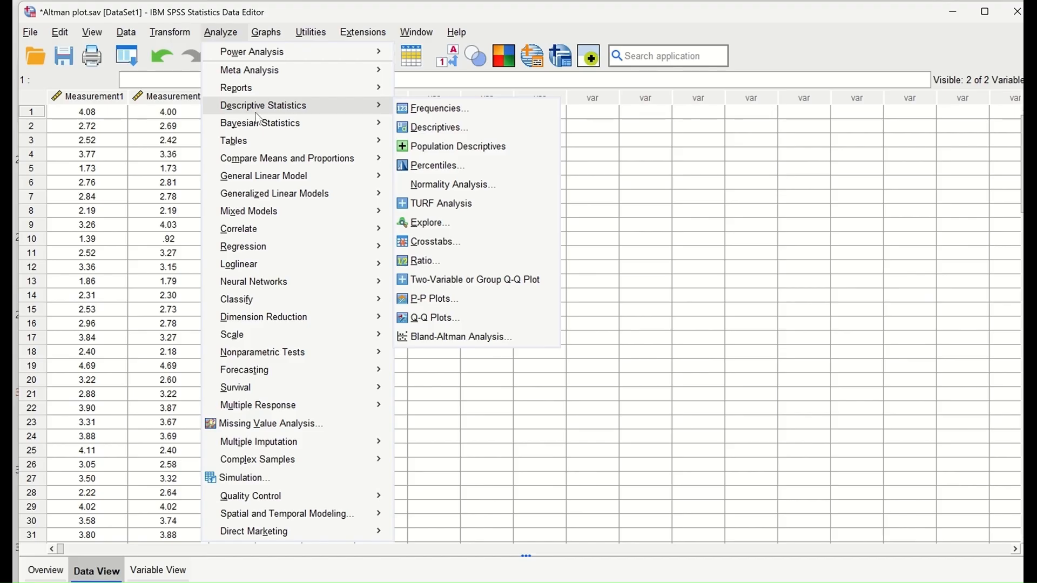
pyautogui.click(470, 339)
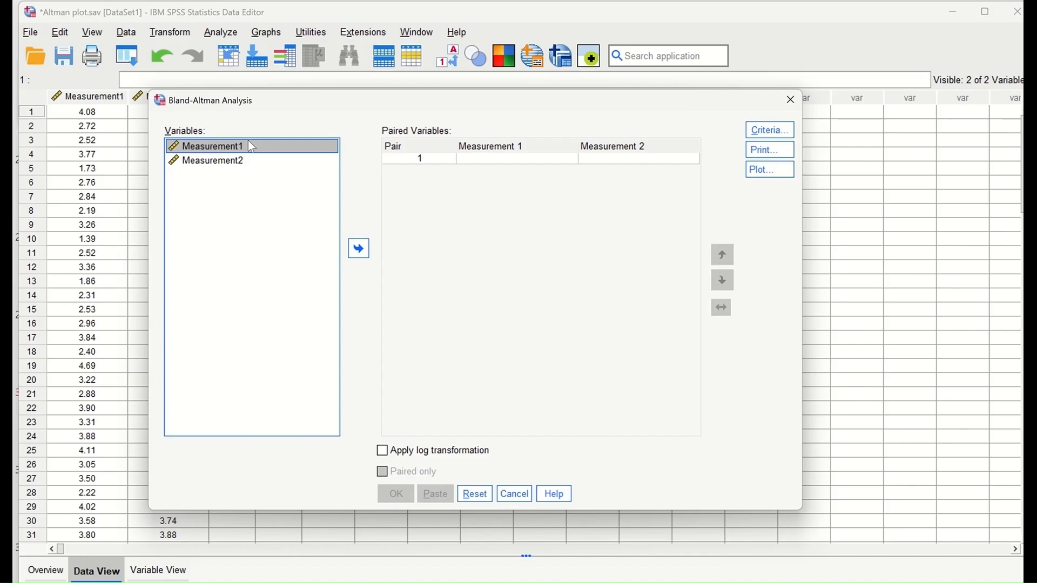
pyautogui.moveTo(288, 147); pyautogui.dragTo(513, 160)
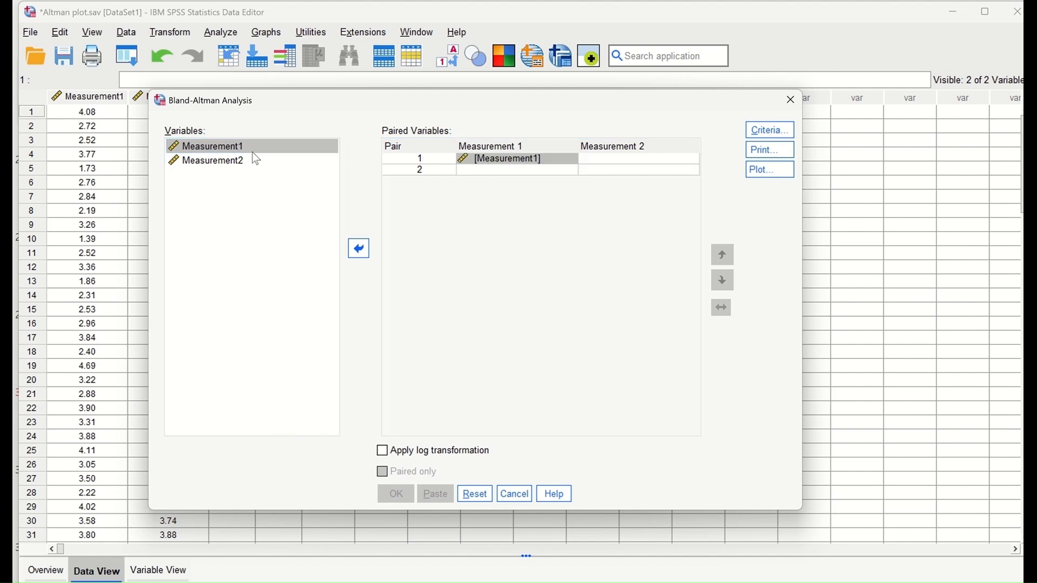
pyautogui.moveTo(223, 167); pyautogui.dragTo(610, 159)
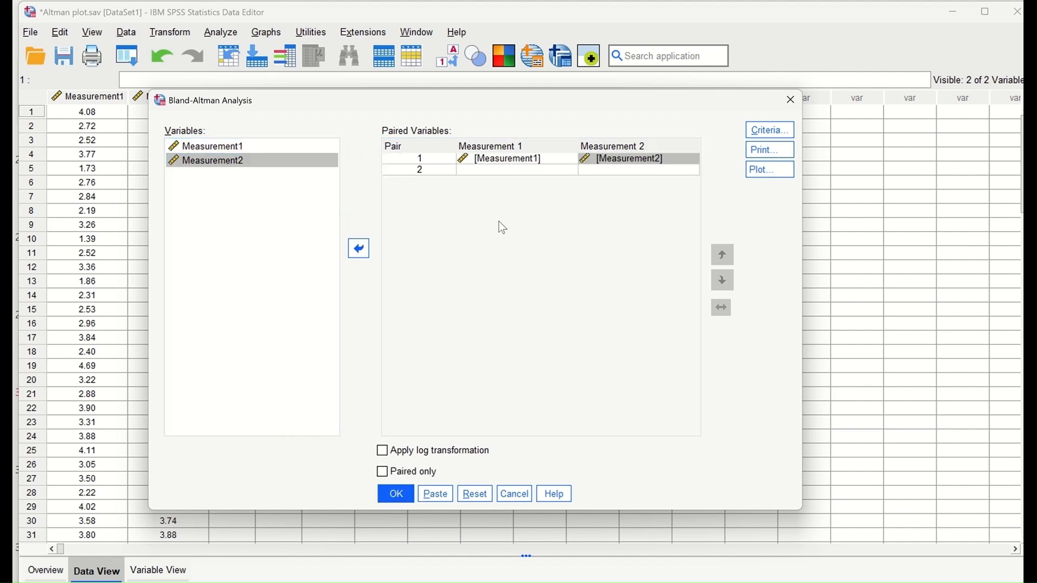
pyautogui.click(771, 130)
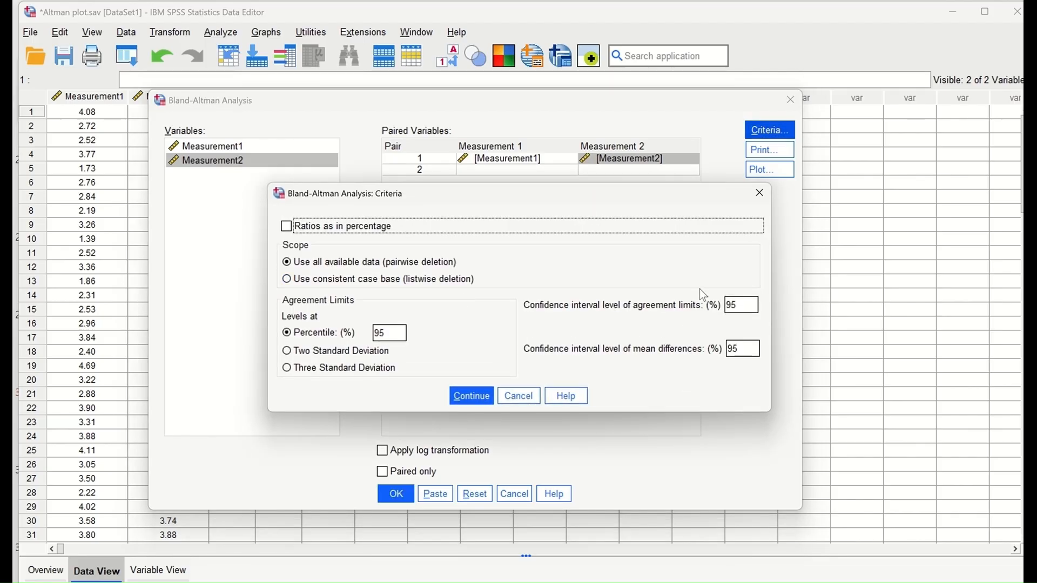
pyautogui.click(467, 400)
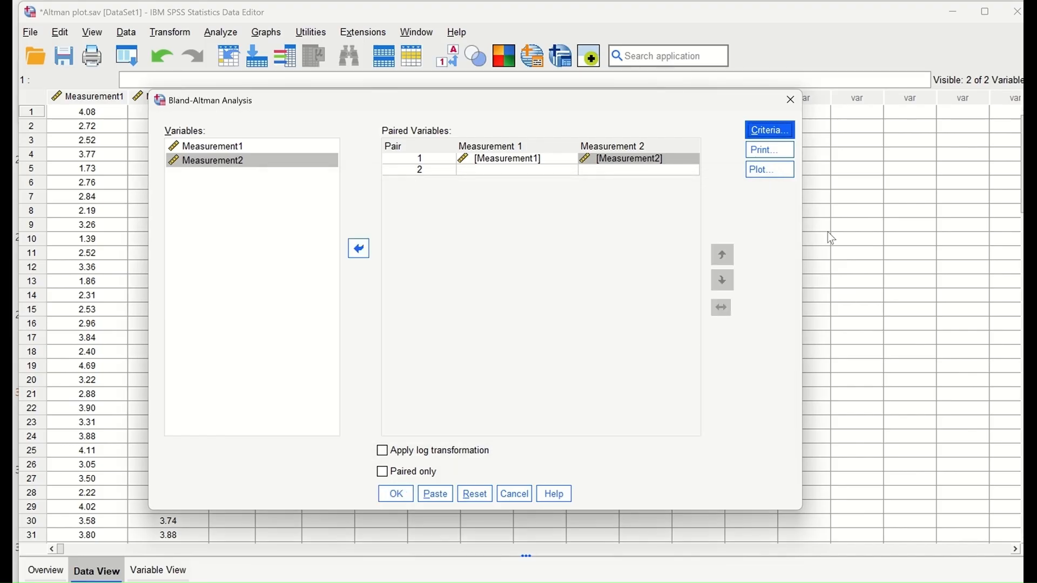
# Step: Print mean differences, agreement limits and case details for the Bland-Altman analysis
pyautogui.click(771, 154)
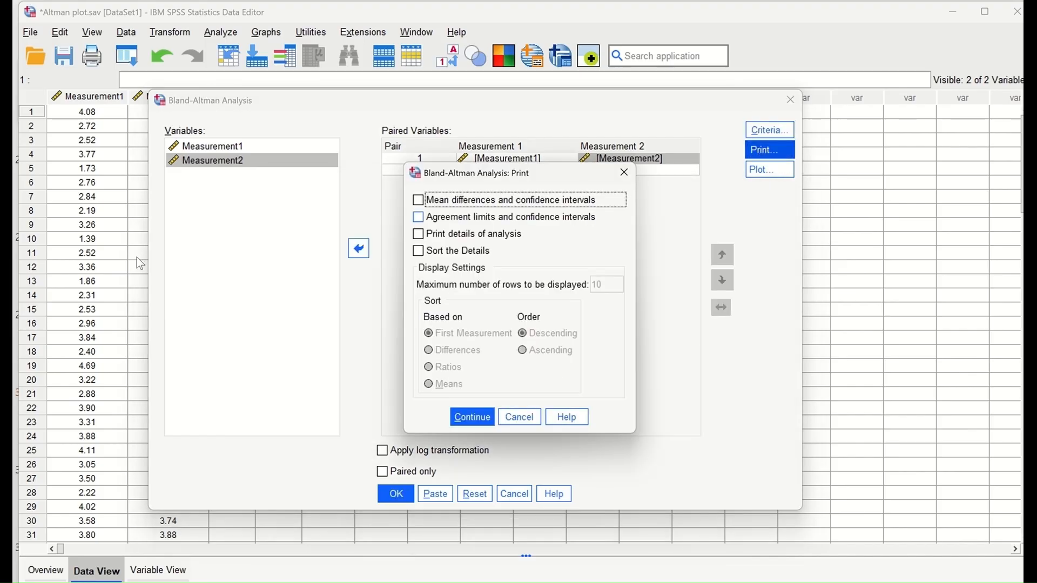
pyautogui.click(419, 202)
pyautogui.click(419, 218)
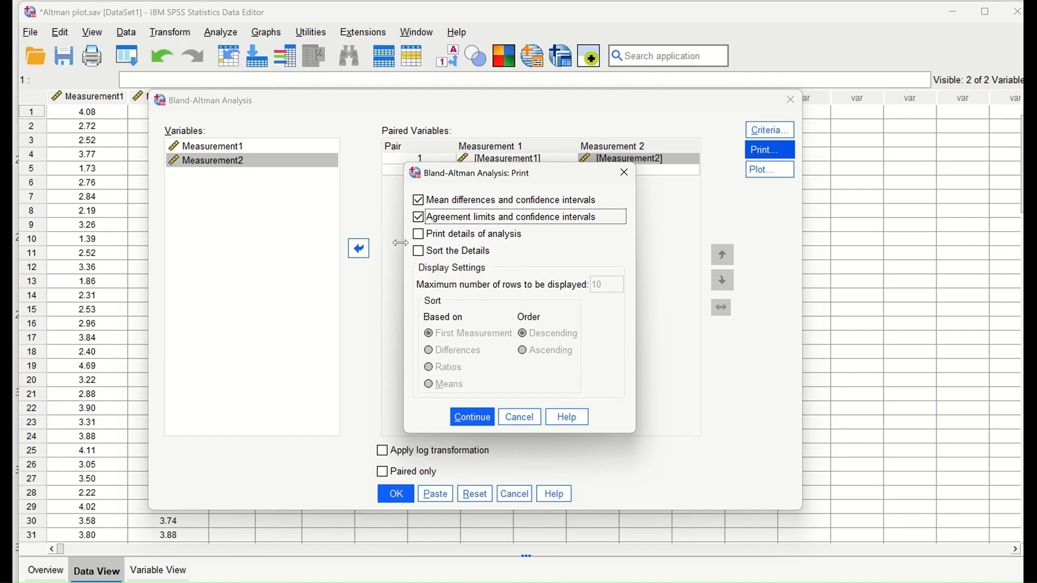
pyautogui.click(419, 234)
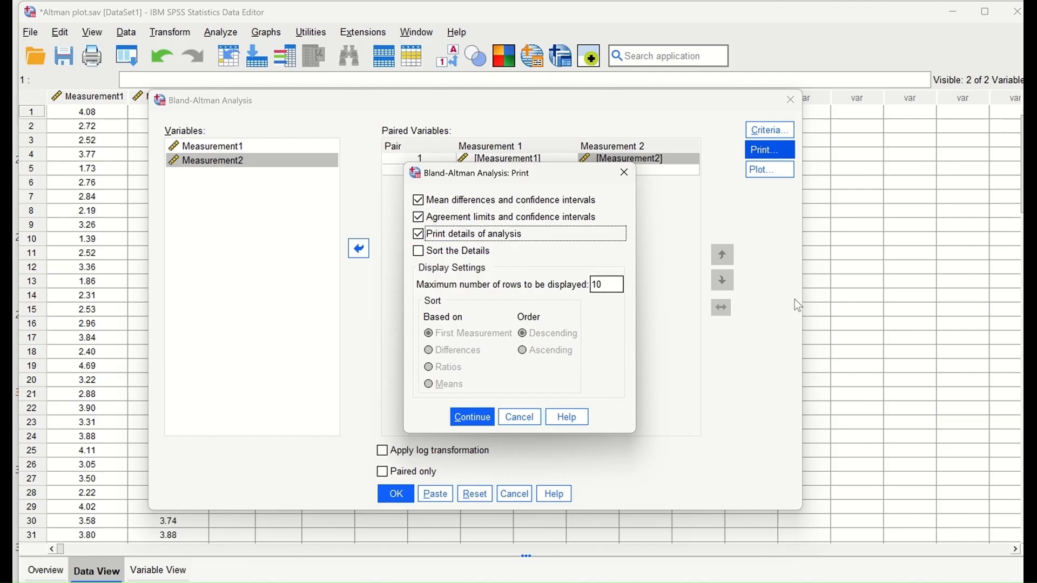
pyautogui.click(473, 419)
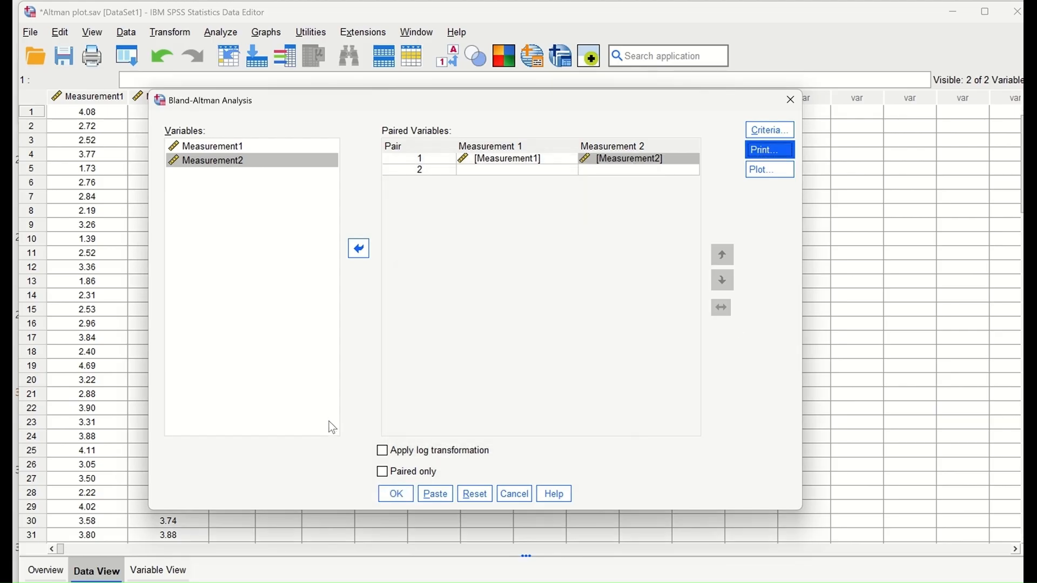
# Step: Draw the agreement limits on the Bland-Altman plot
pyautogui.click(764, 170)
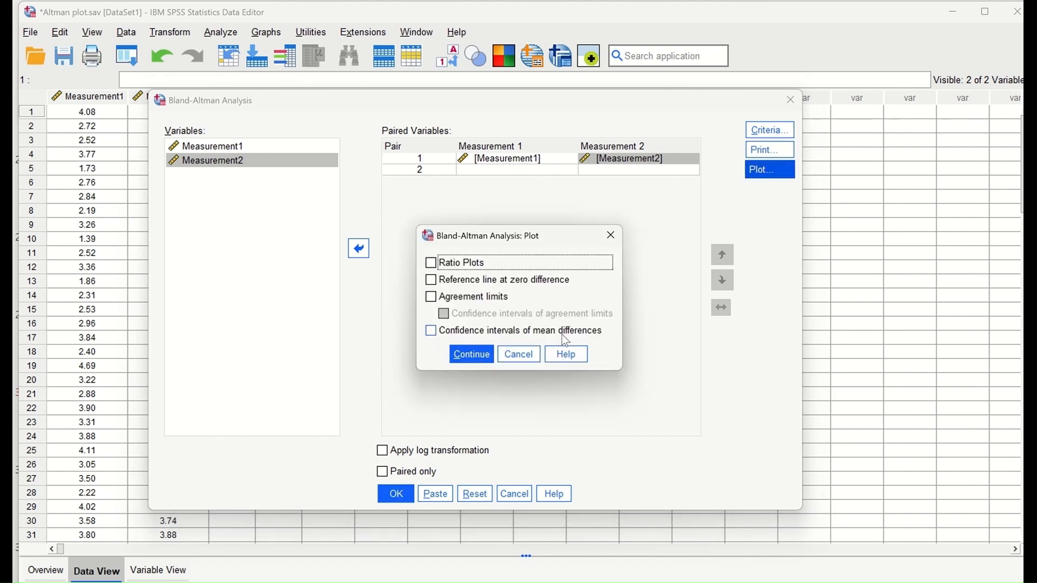
pyautogui.click(432, 297)
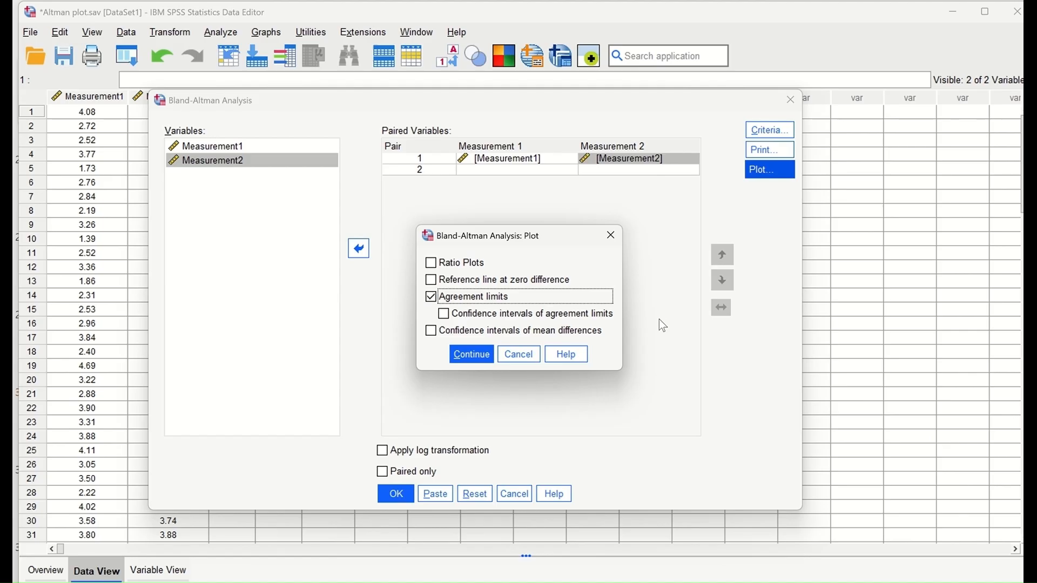
pyautogui.click(473, 357)
pyautogui.click(406, 499)
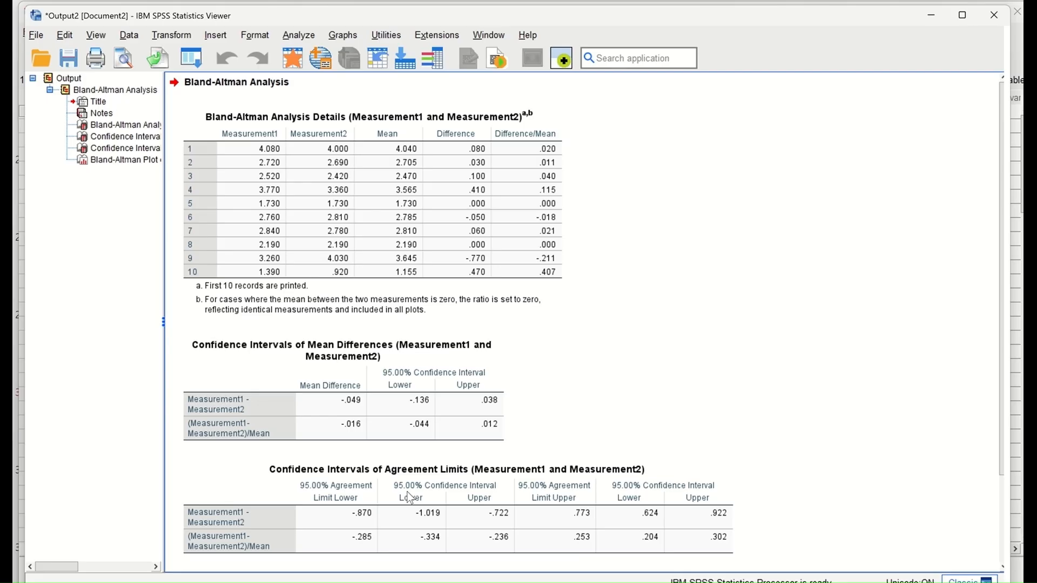
pyautogui.scroll(-6, 683, 242)
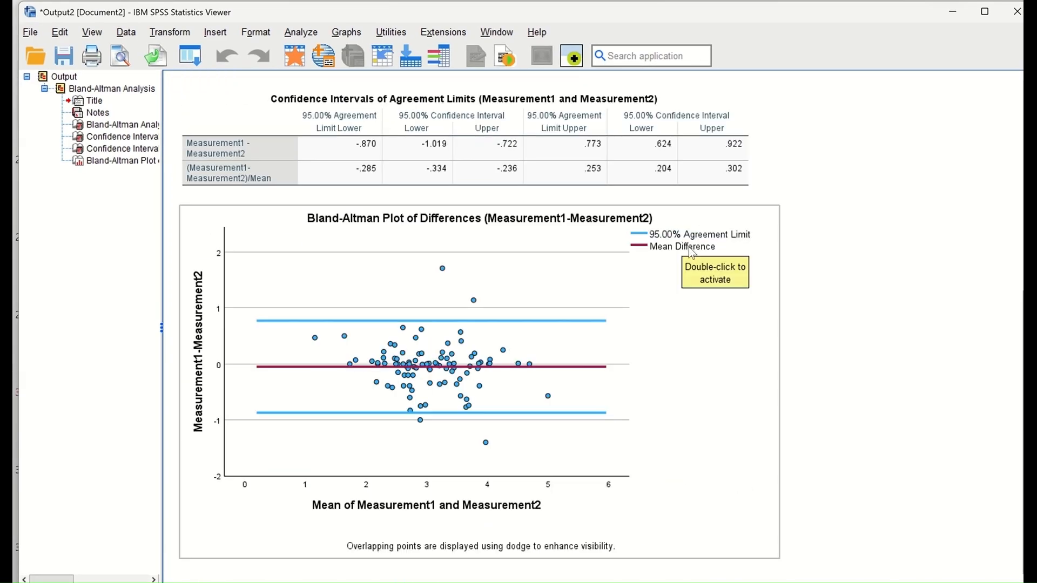
pyautogui.scroll(3, 675, 331)
pyautogui.scroll(3, 674, 331)
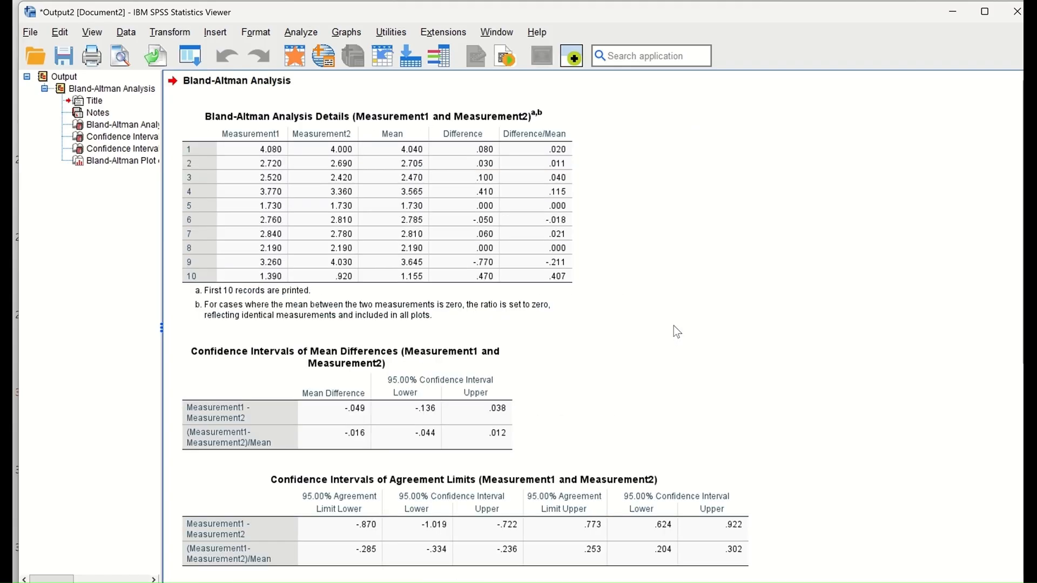
pyautogui.scroll(-1, 671, 327)
pyautogui.click(345, 318)
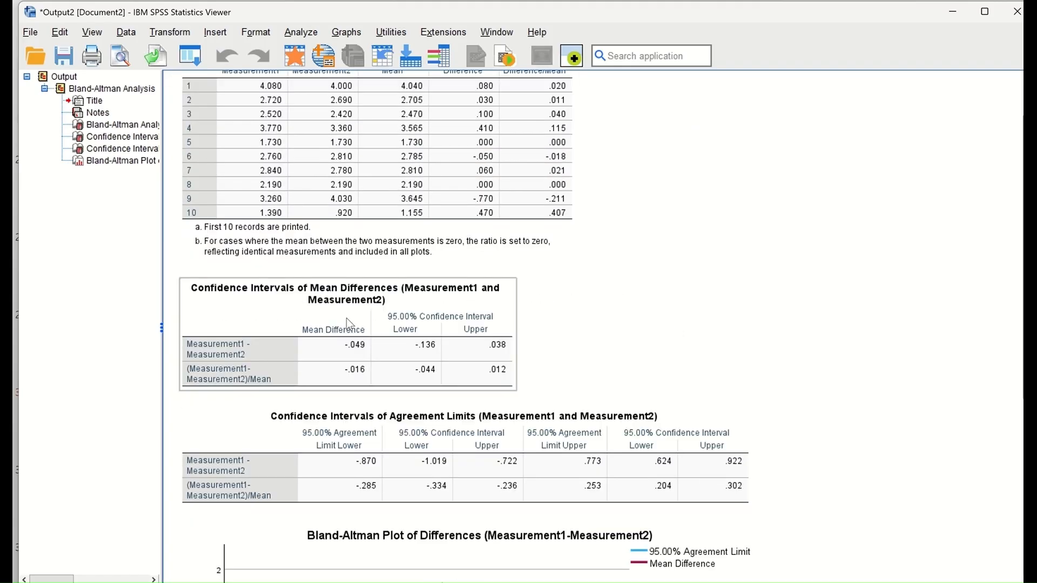
pyautogui.scroll(-3, 395, 345)
pyautogui.scroll(4, 400, 374)
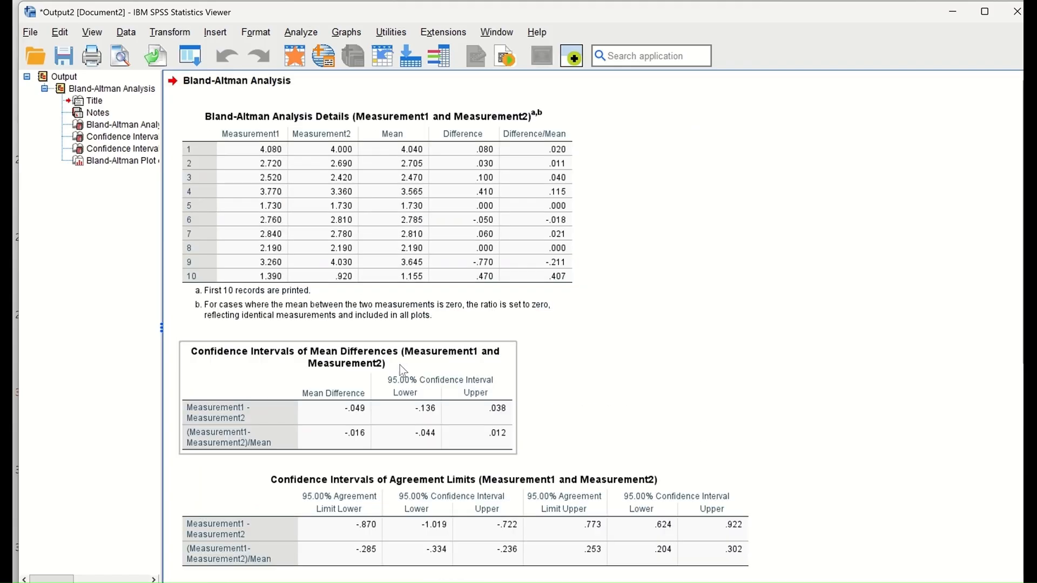
pyautogui.scroll(-1, 369, 377)
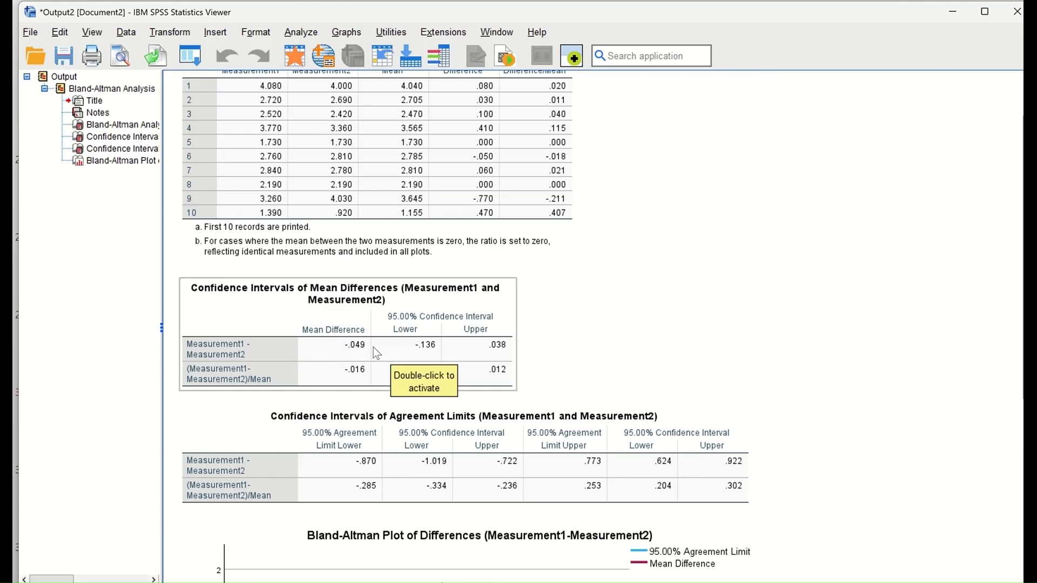
pyautogui.scroll(-3, 374, 351)
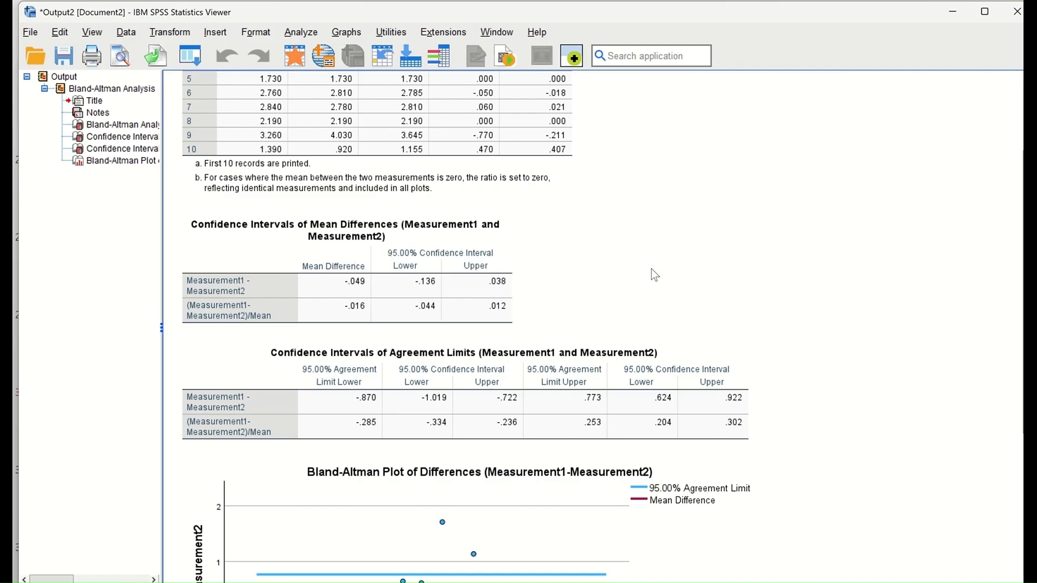
pyautogui.scroll(-4, 669, 268)
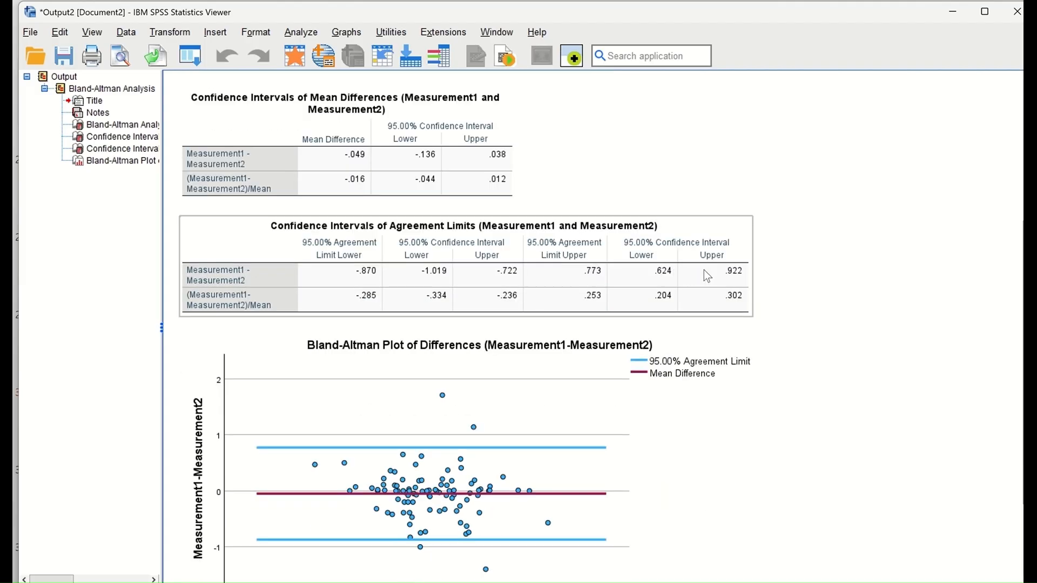
pyautogui.scroll(-1, 435, 362)
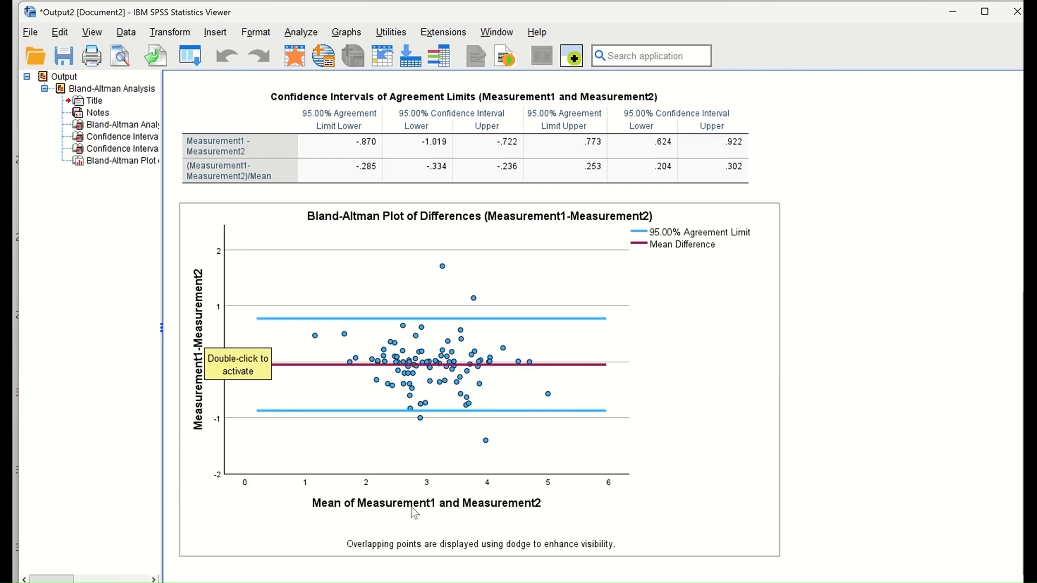
pyautogui.click(671, 495)
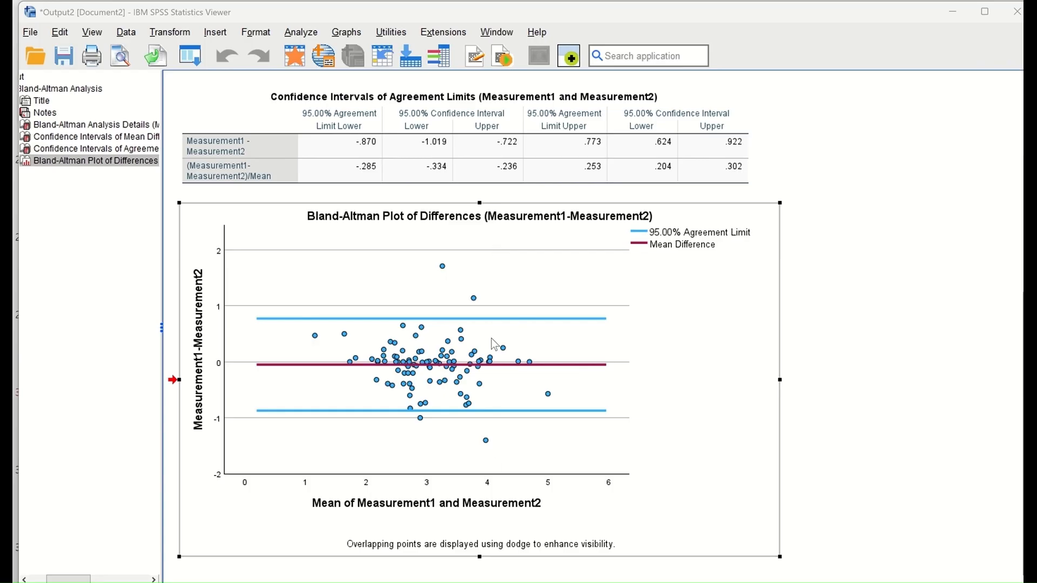
pyautogui.doubleClick(496, 269)
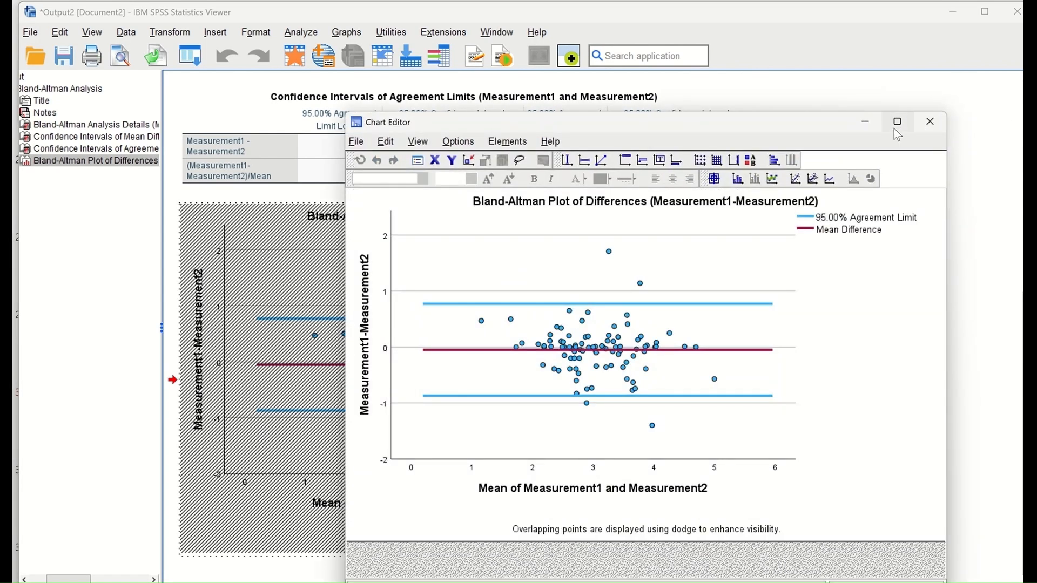
# Step: In a maximized Chart Editor, colour the Bland-Altman plot's gridlines white and close the editor
pyautogui.click(894, 128)
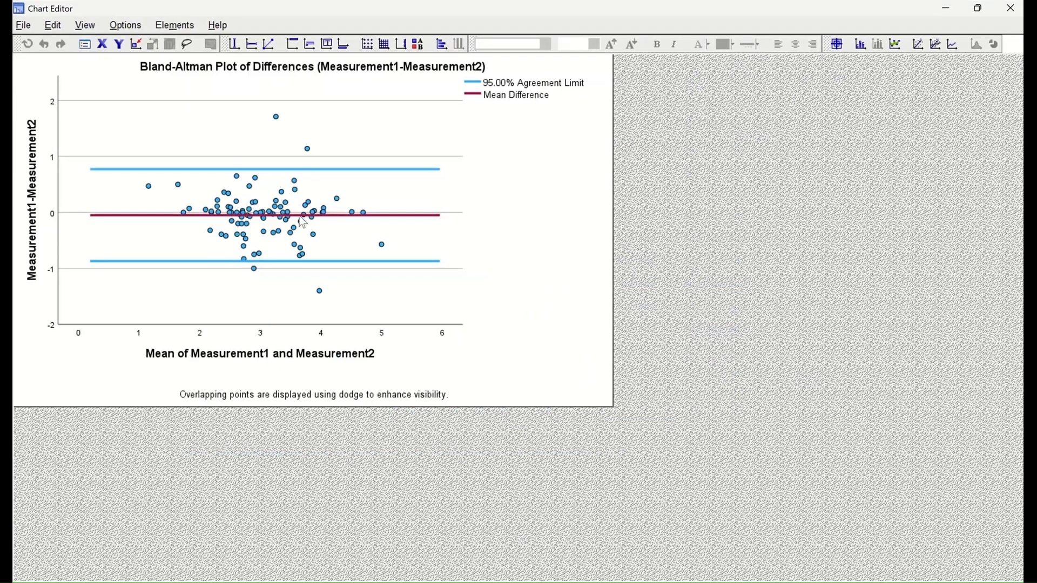
pyautogui.doubleClick(332, 102)
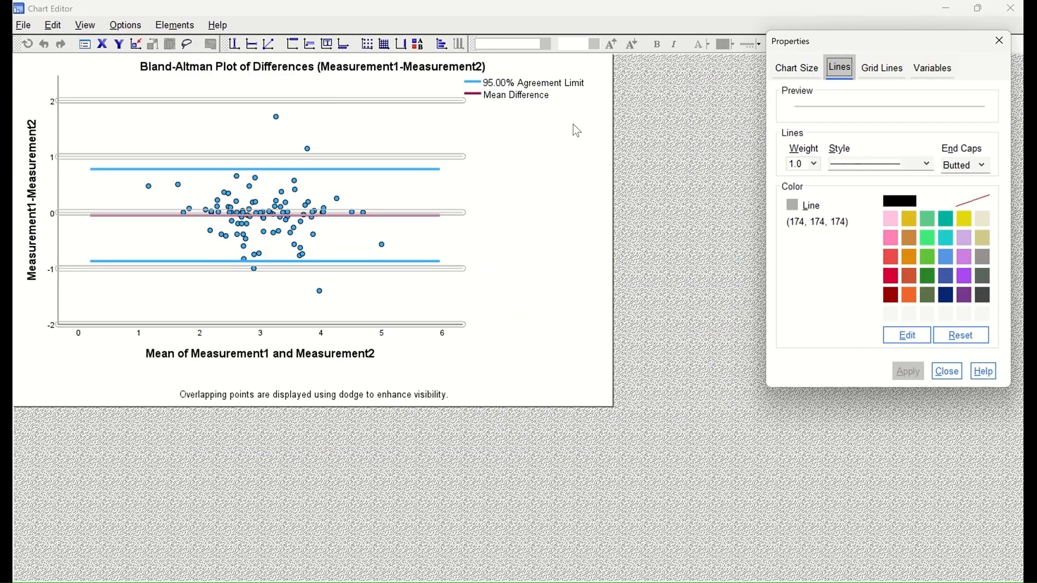
pyautogui.click(933, 204)
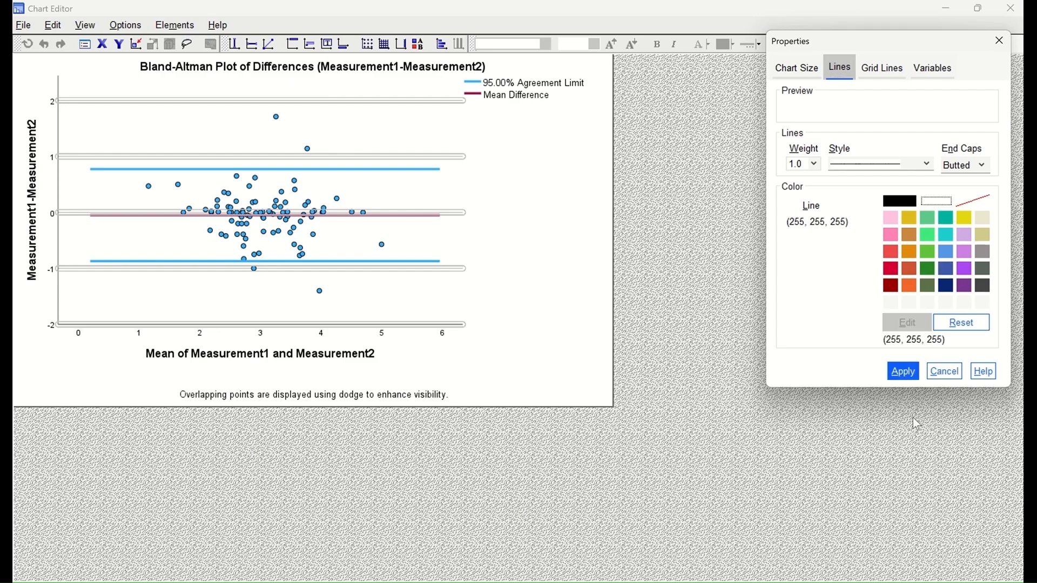
pyautogui.click(902, 372)
pyautogui.click(1000, 40)
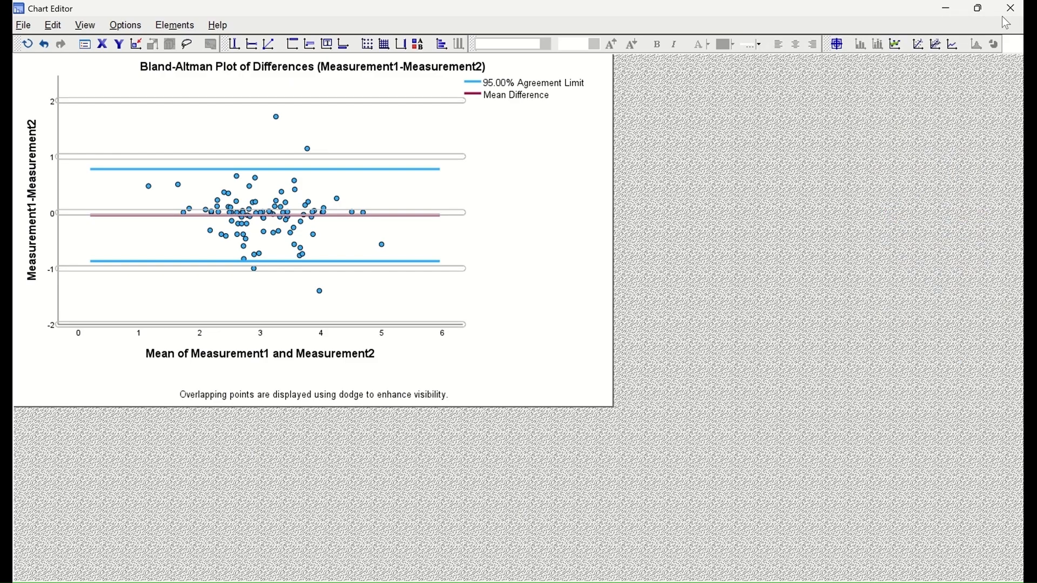
pyautogui.click(1011, 8)
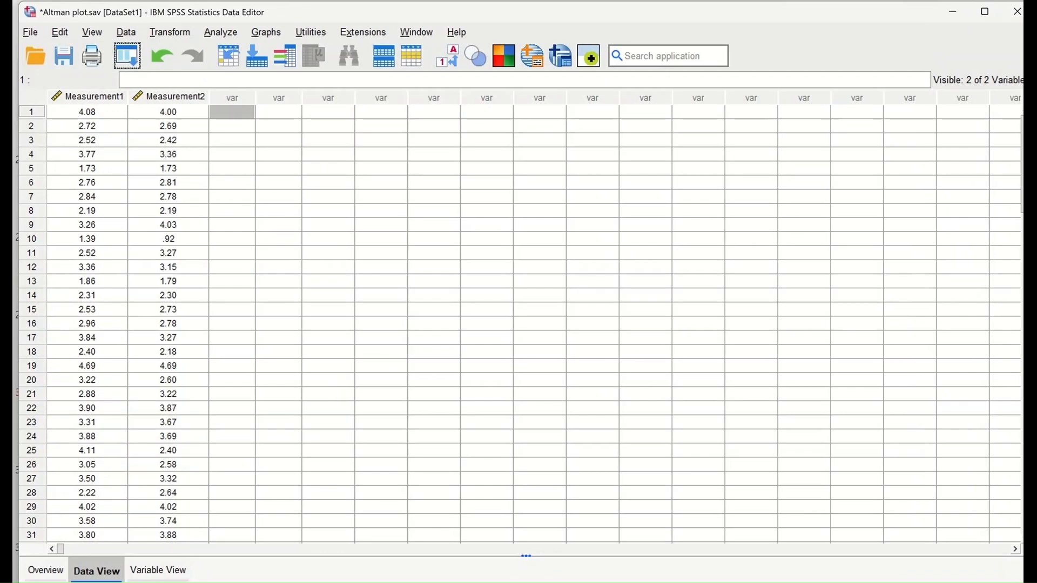
pyautogui.moveTo(745, 582)
pyautogui.click(789, 567)
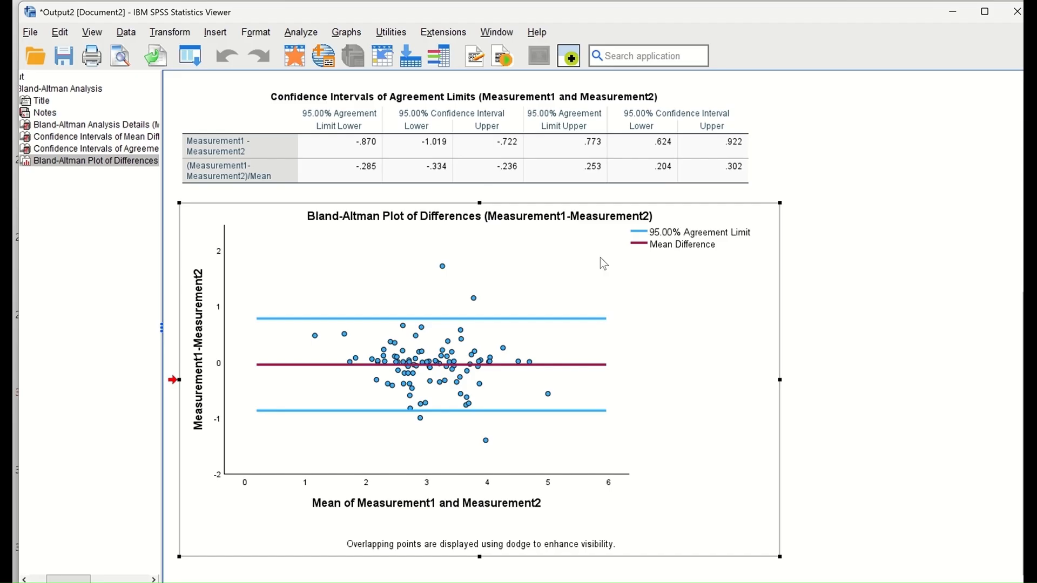
pyautogui.hotkey('alt', 'Tab')
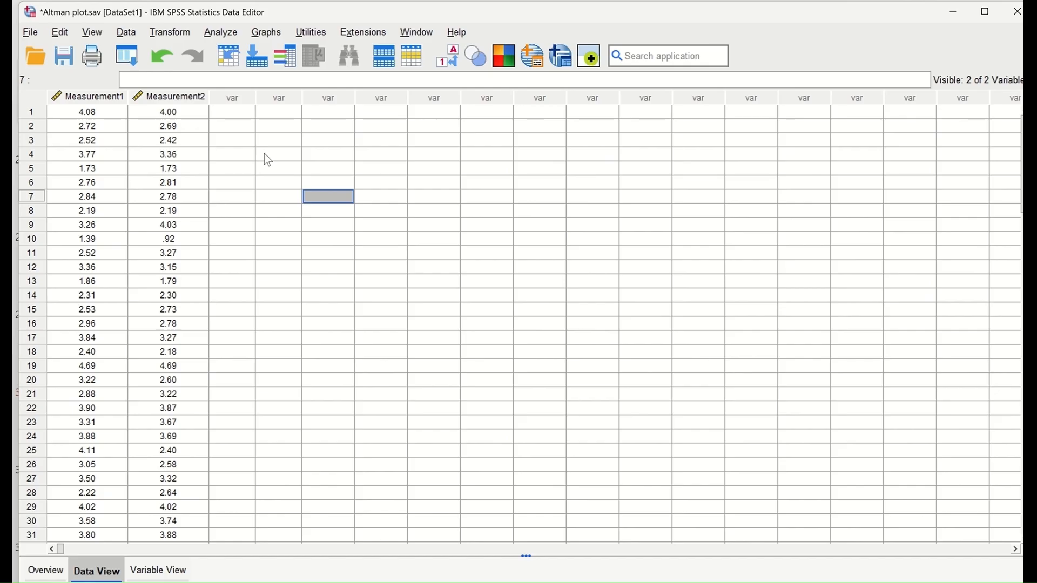
# Step: Compute a new variable Diff = Measurement1 - Measurement2 and minimize the Viewer
pyautogui.click(176, 33)
pyautogui.click(186, 51)
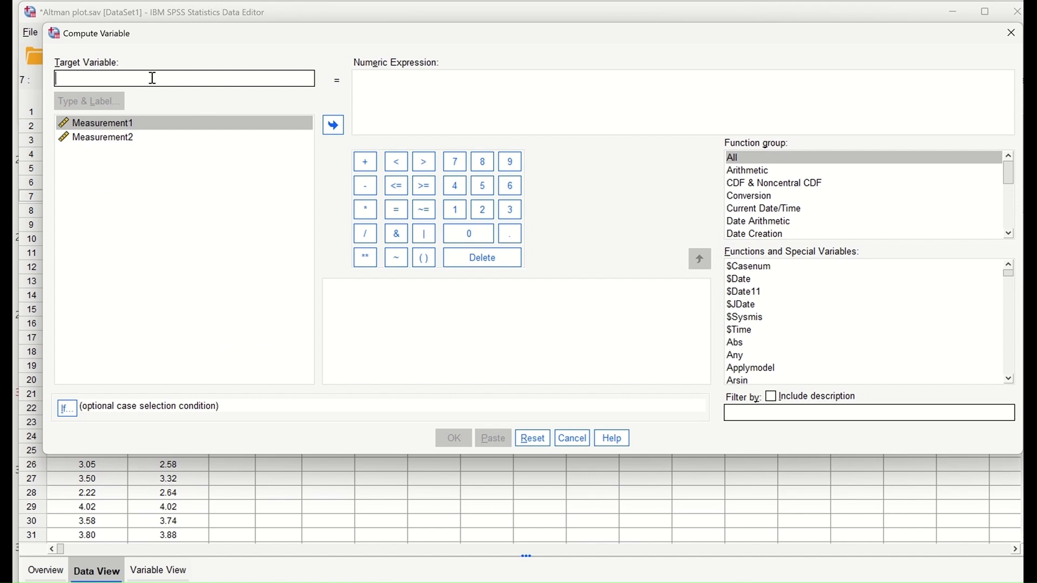
pyautogui.write('Diff')
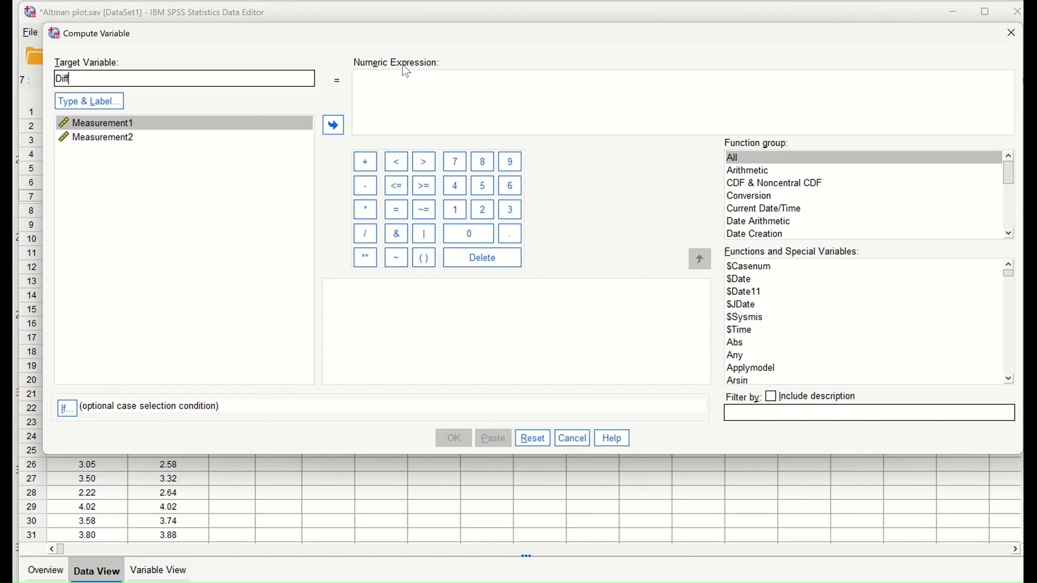
pyautogui.click(332, 128)
pyautogui.click(367, 193)
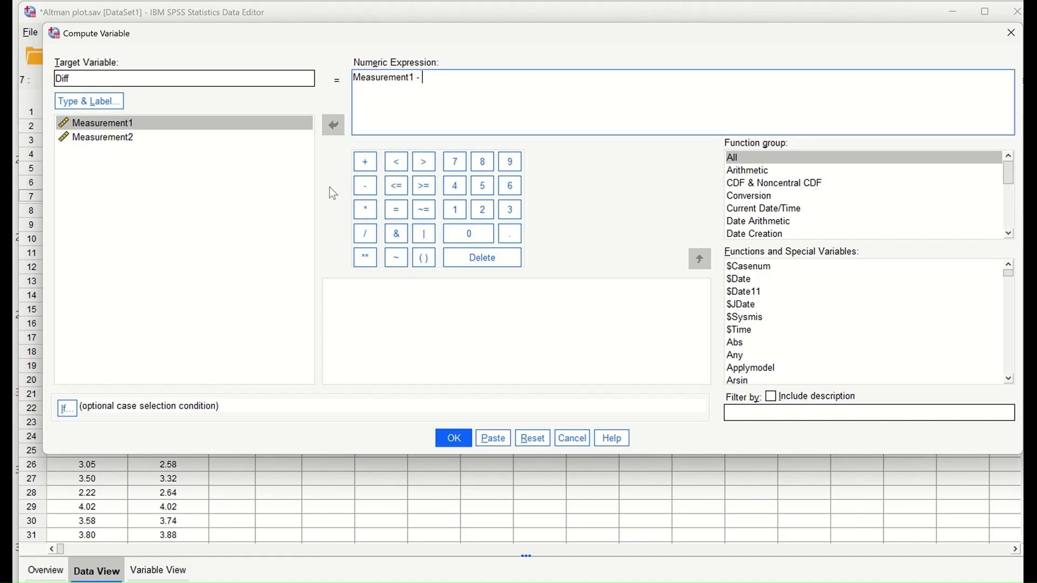
pyautogui.click(119, 139)
pyautogui.click(331, 125)
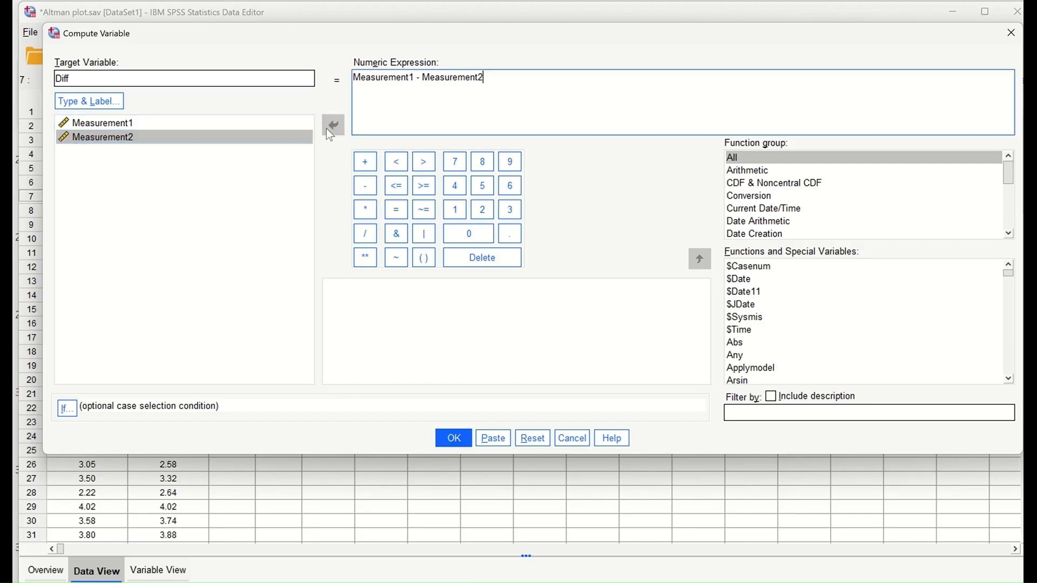
pyautogui.click(448, 444)
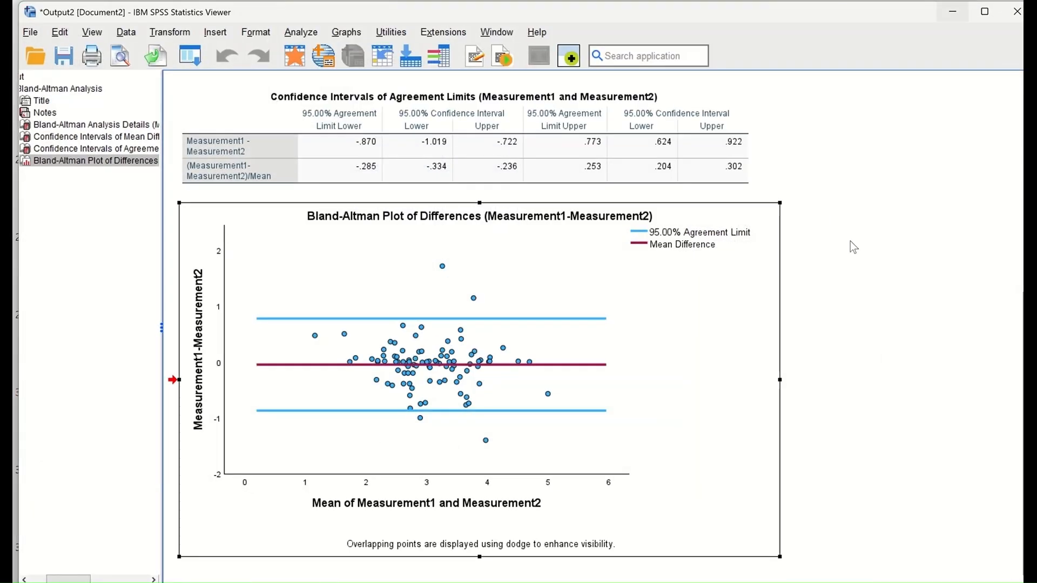
pyautogui.click(952, 11)
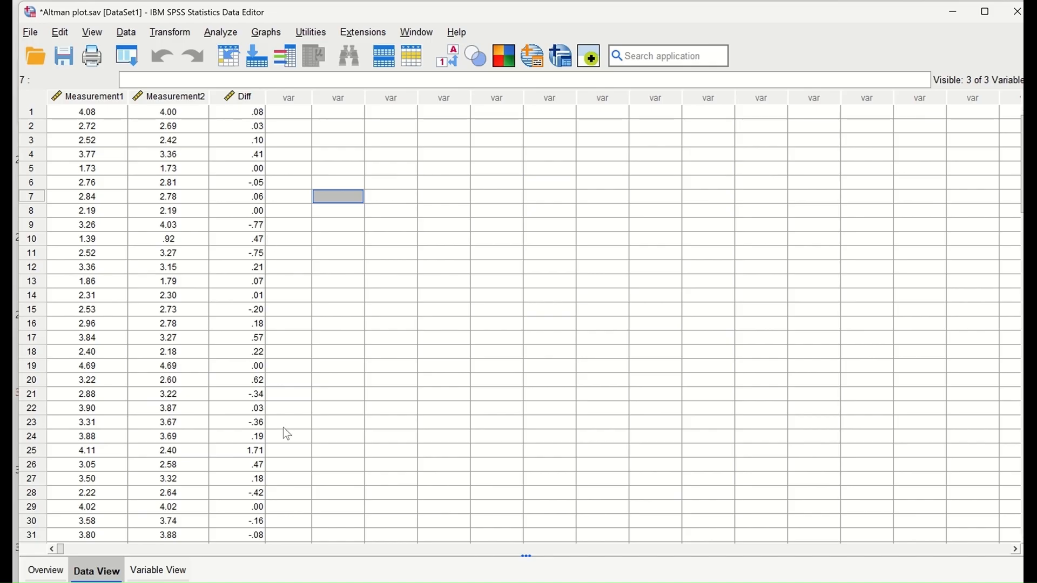
# Step: Start a new Compute Variable named Av, clearing the previous Diff expression
pyautogui.click(167, 33)
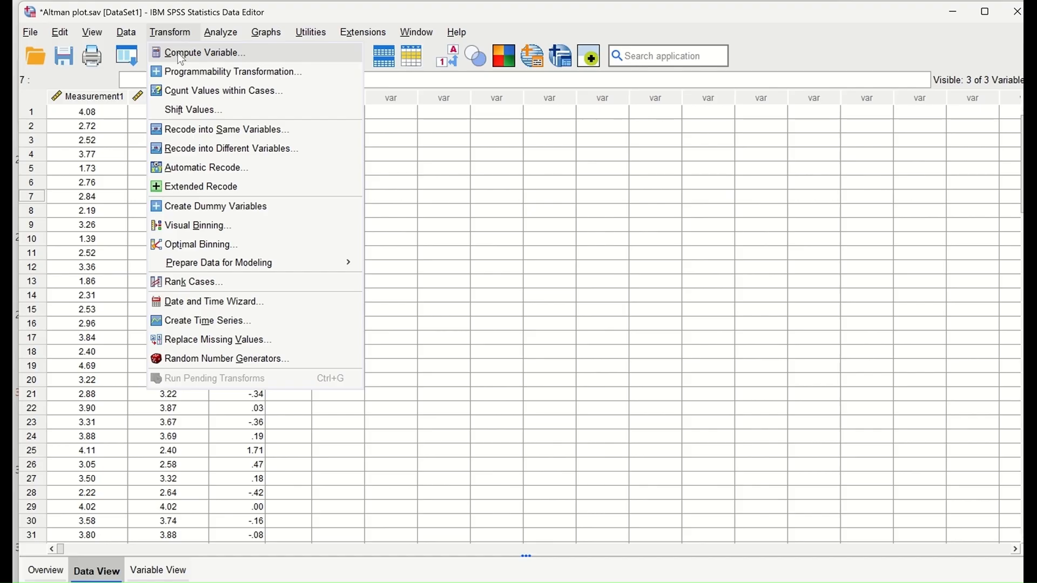
pyautogui.click(178, 51)
pyautogui.click(83, 76)
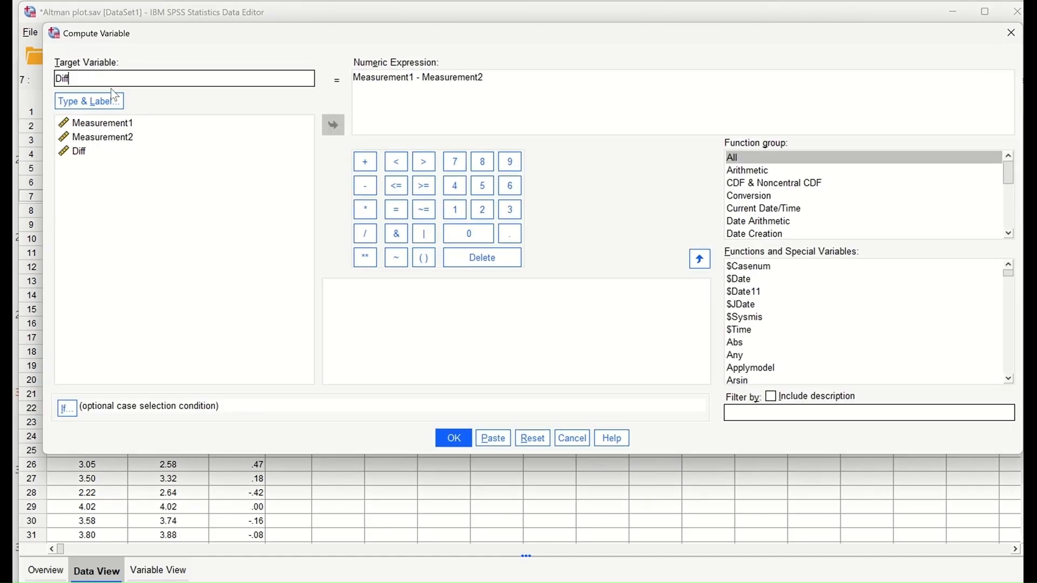
pyautogui.press('BackSpace')
pyautogui.press('BackSpace')
pyautogui.press('BackSpace')
pyautogui.press('BackSpace')
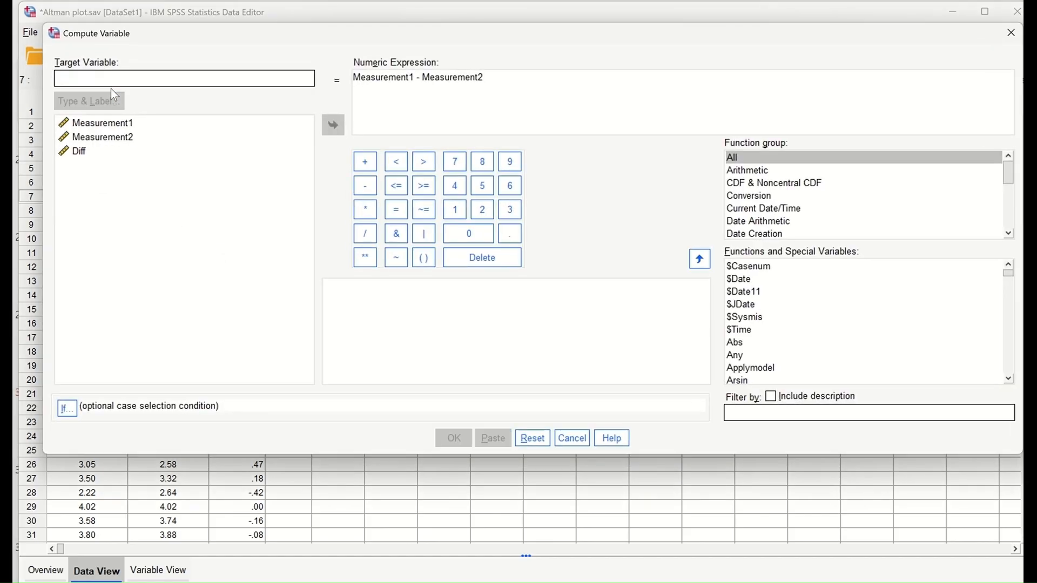
pyautogui.write('Av')
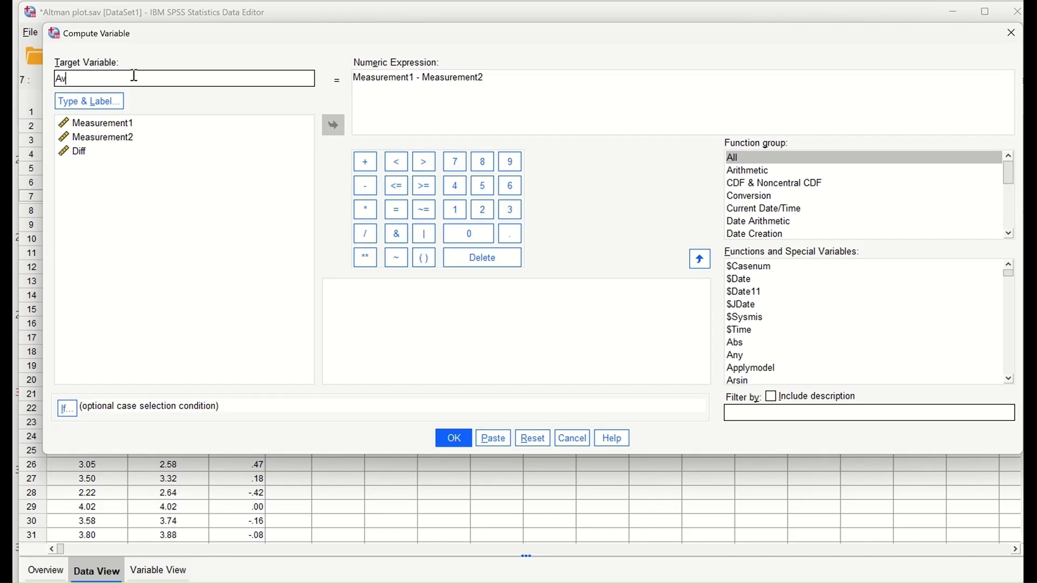
pyautogui.moveTo(510, 76); pyautogui.dragTo(337, 78)
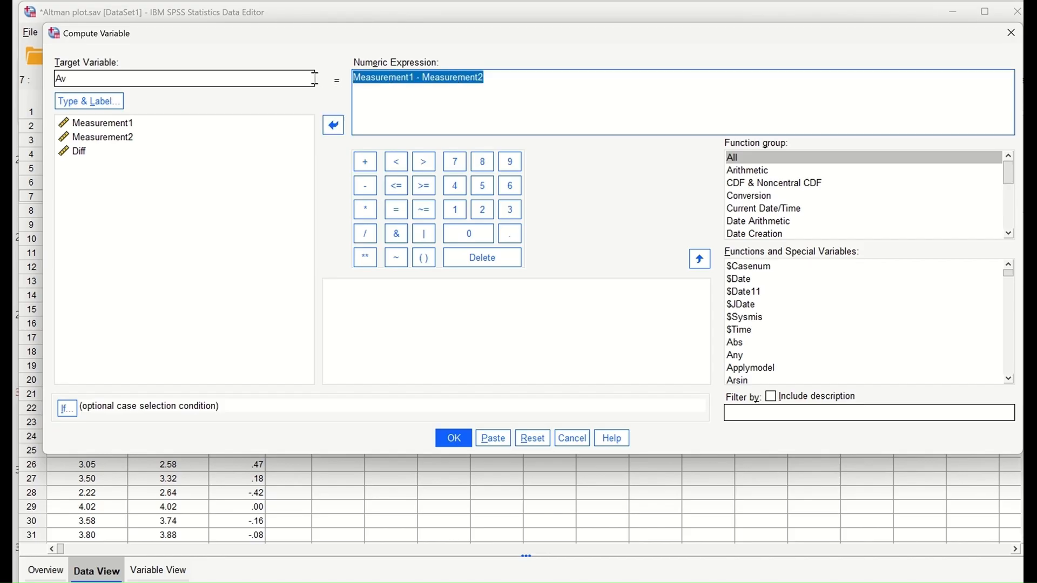
pyautogui.press('Delete')
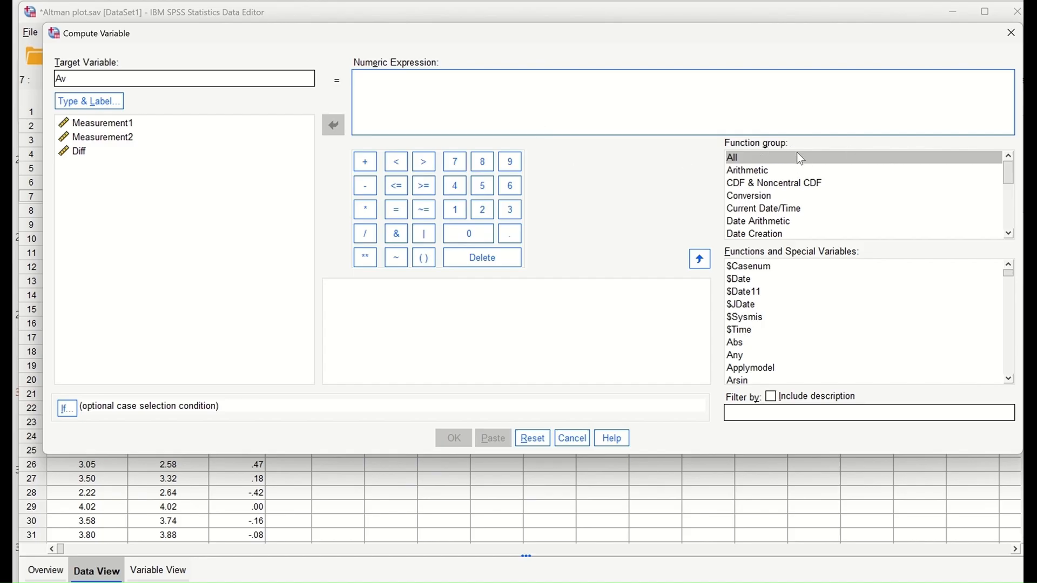
# Step: Set Av to MEAN(Measurement1, Measurement2) and create the variable
pyautogui.scroll(-3, 805, 202)
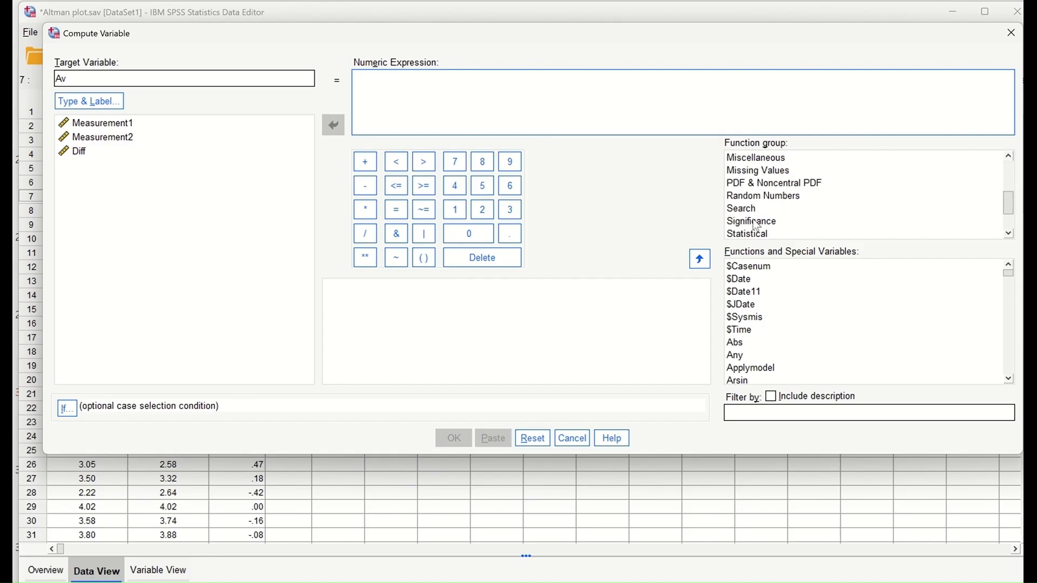
pyautogui.click(783, 230)
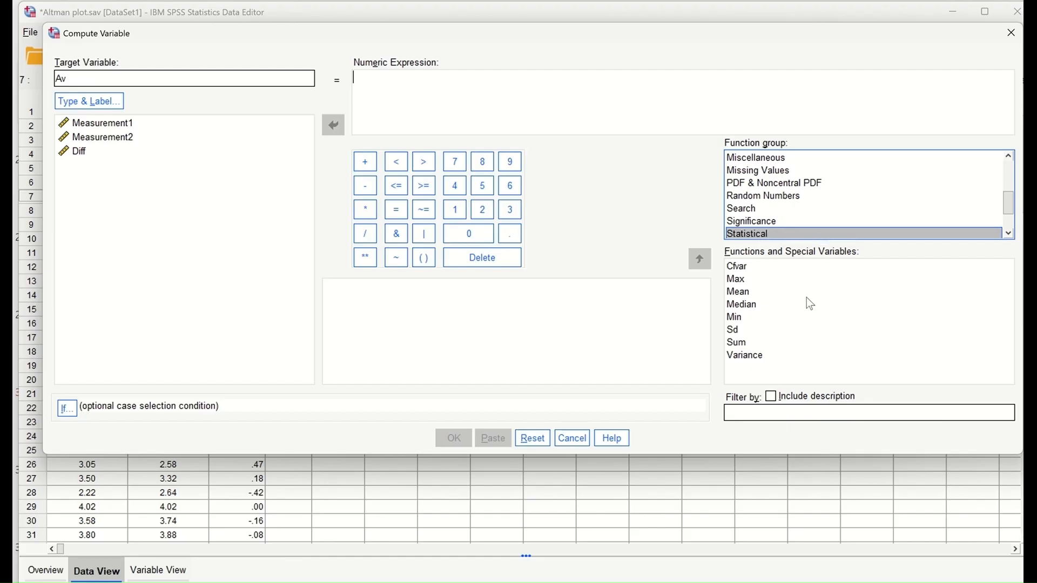
pyautogui.doubleClick(745, 291)
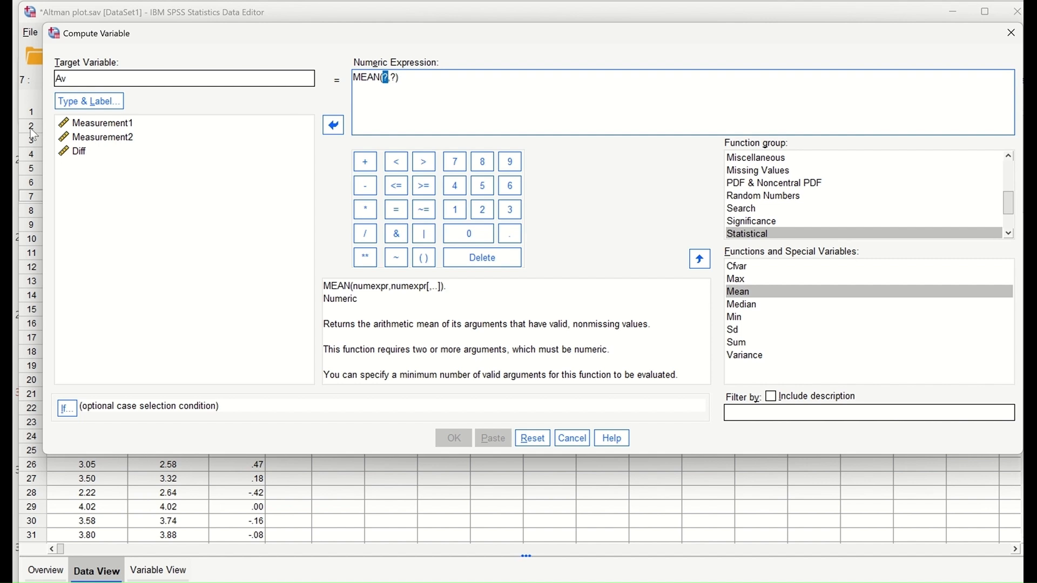
pyautogui.press('Delete')
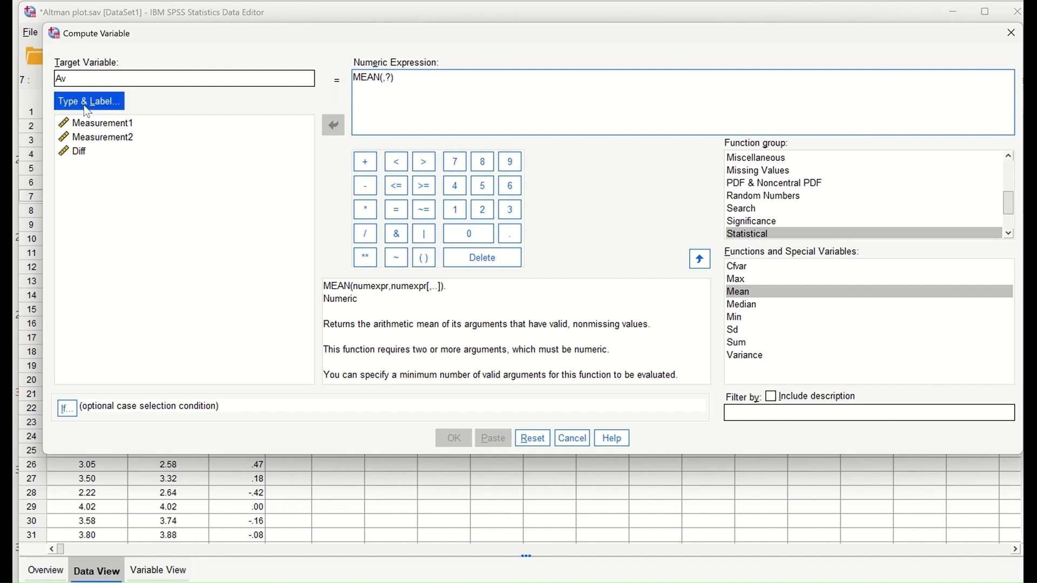
pyautogui.click(100, 125)
pyautogui.click(332, 126)
pyautogui.click(448, 79)
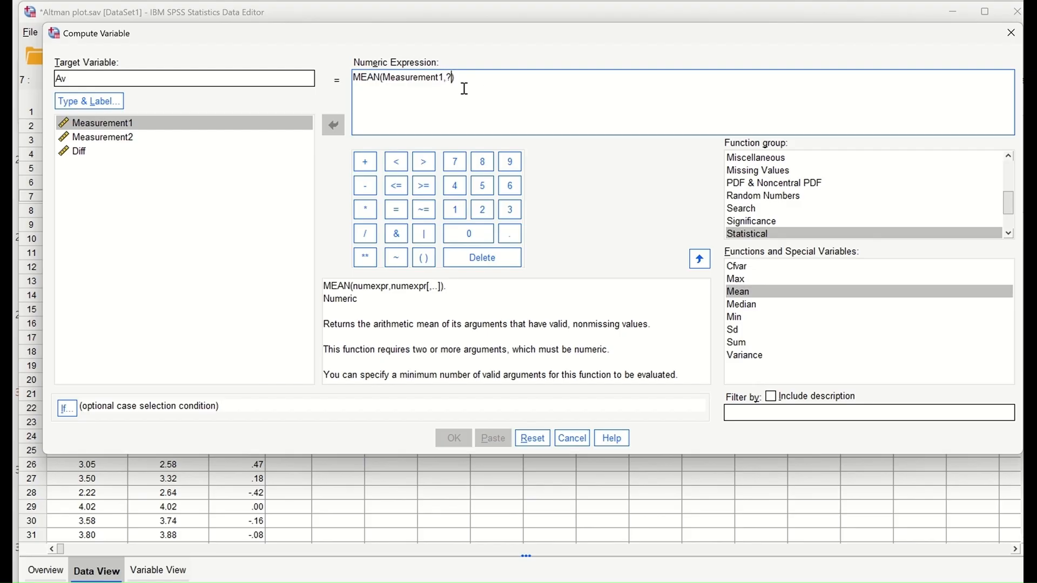
pyautogui.press('Delete')
pyautogui.click(128, 138)
pyautogui.click(333, 125)
pyautogui.click(454, 438)
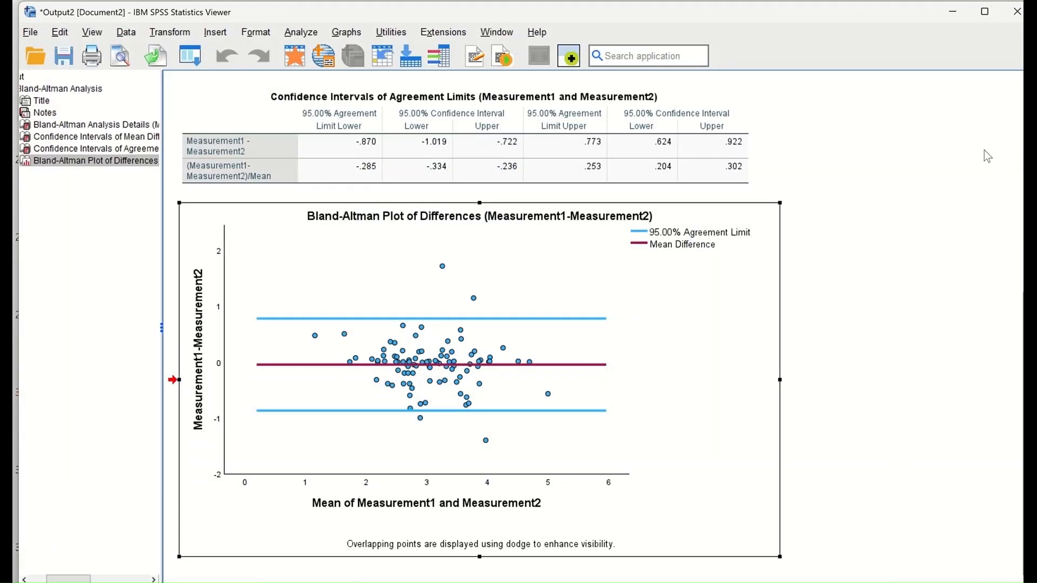
pyautogui.click(953, 12)
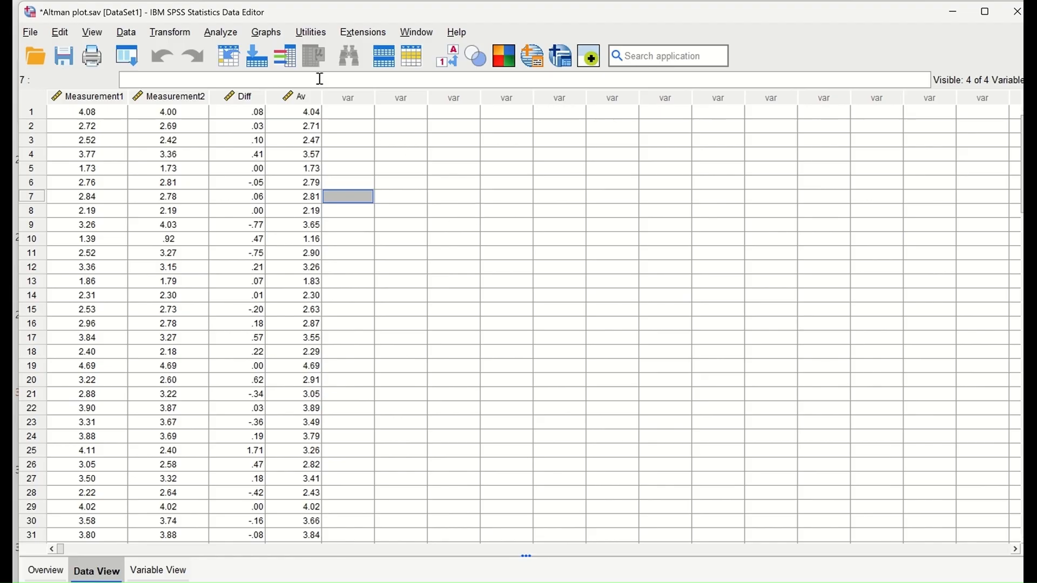
# Step: Run a one-sample t-test on Diff against test value 0, leaving the options at their defaults
pyautogui.click(221, 32)
pyautogui.moveTo(310, 165)
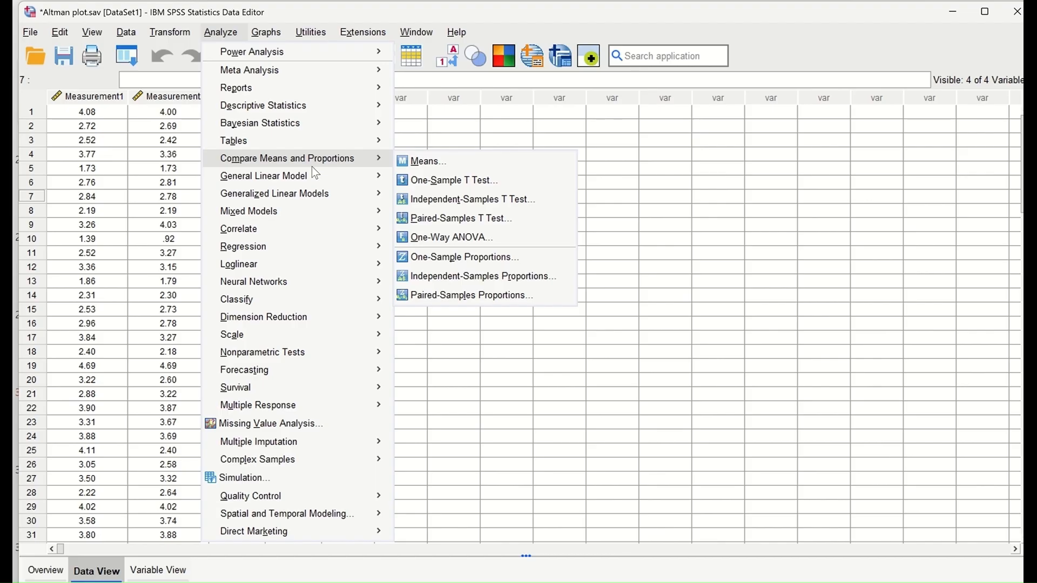
pyautogui.click(466, 181)
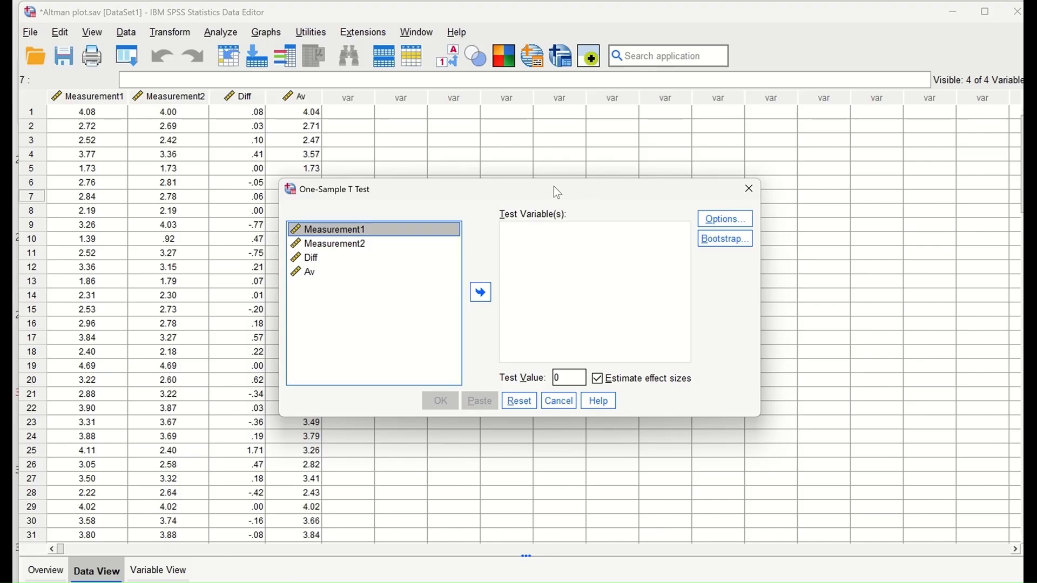
pyautogui.moveTo(558, 192); pyautogui.dragTo(462, 159)
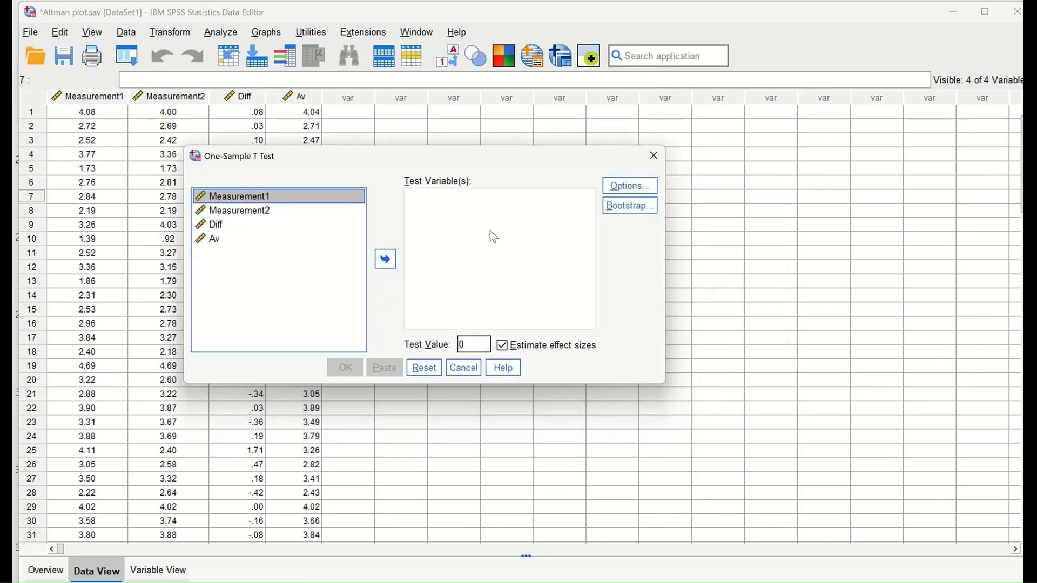
pyautogui.click(218, 226)
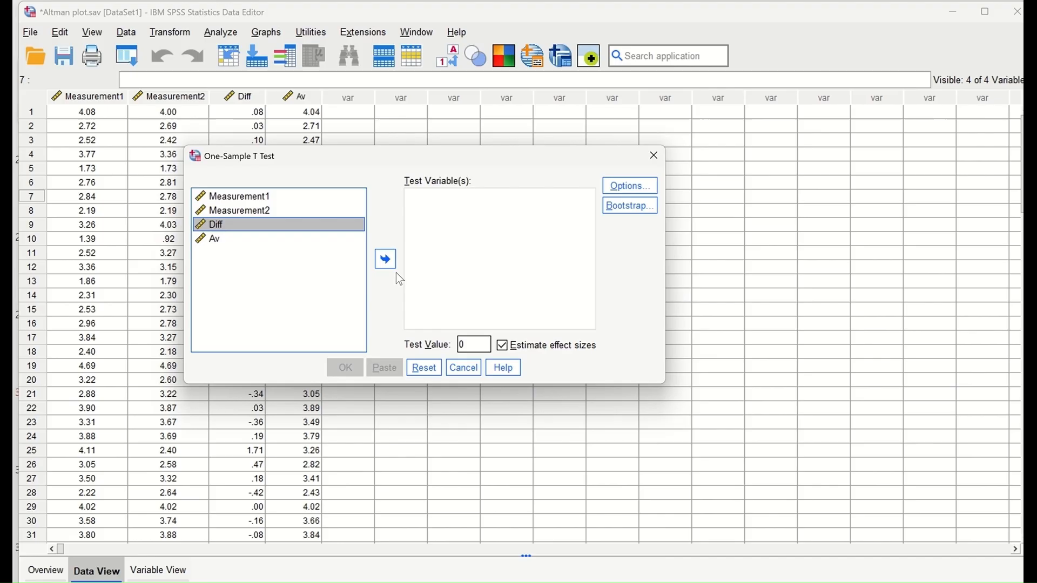
pyautogui.click(386, 261)
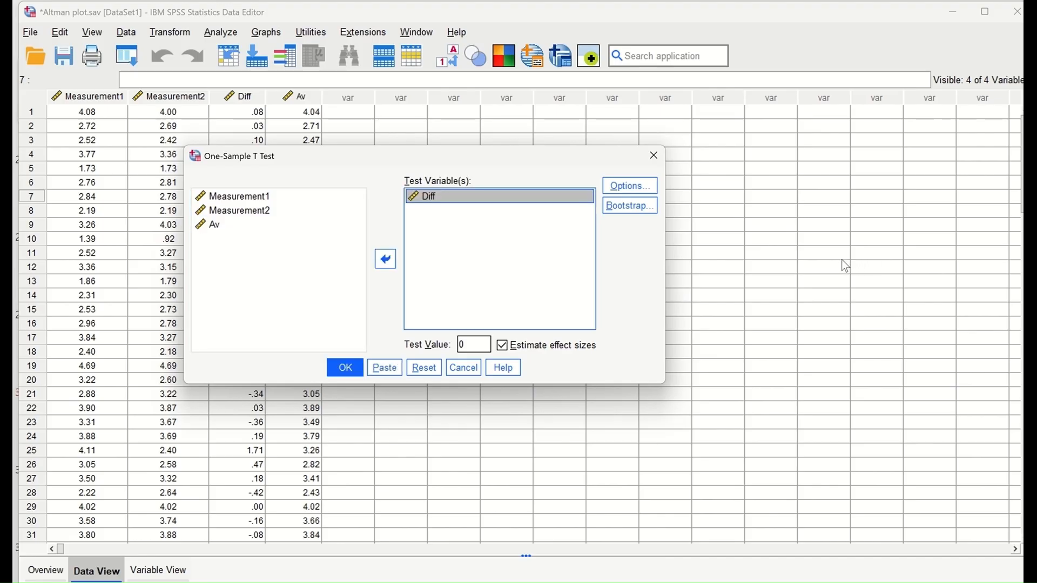
pyautogui.click(629, 187)
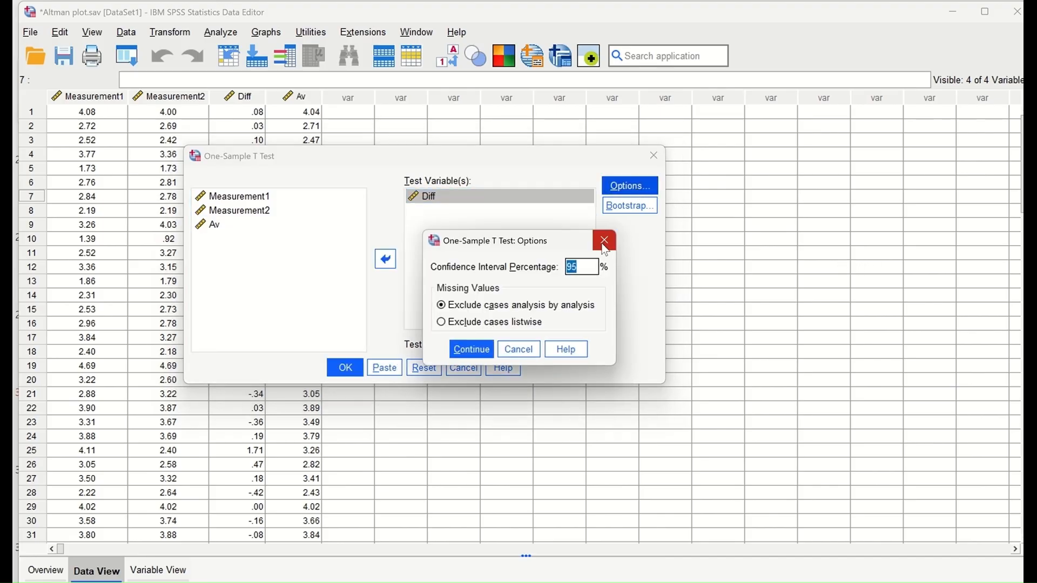
pyautogui.click(605, 242)
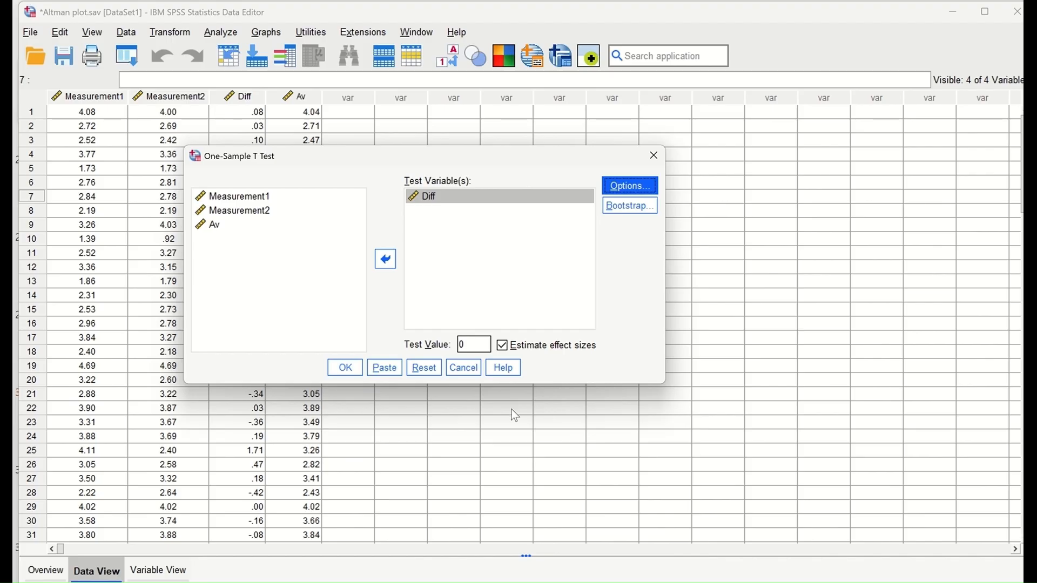
pyautogui.click(341, 369)
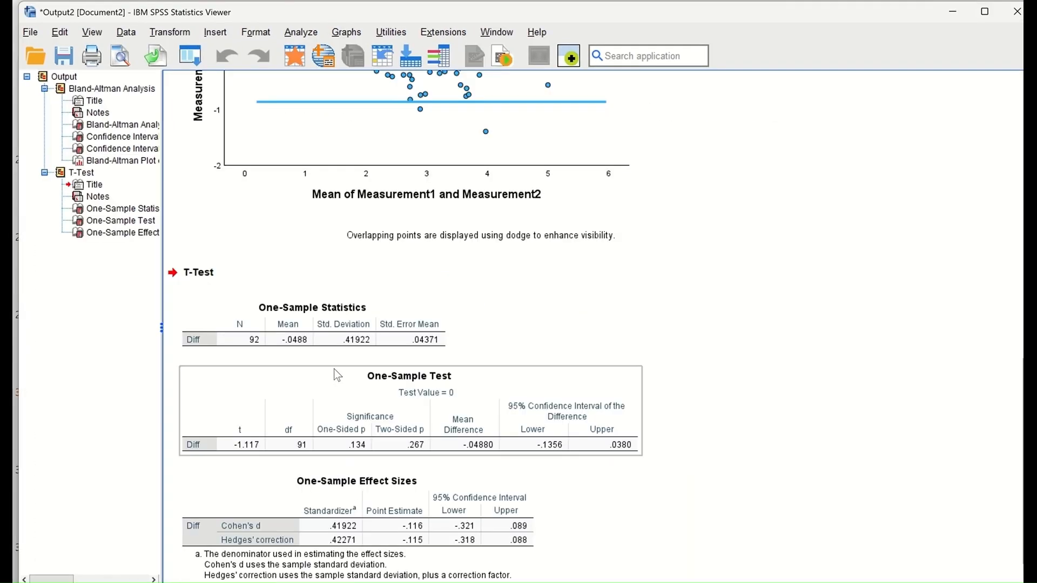
# Step: Scroll the output back up to the Bland-Altman plot and select it
pyautogui.scroll(-1, 623, 282)
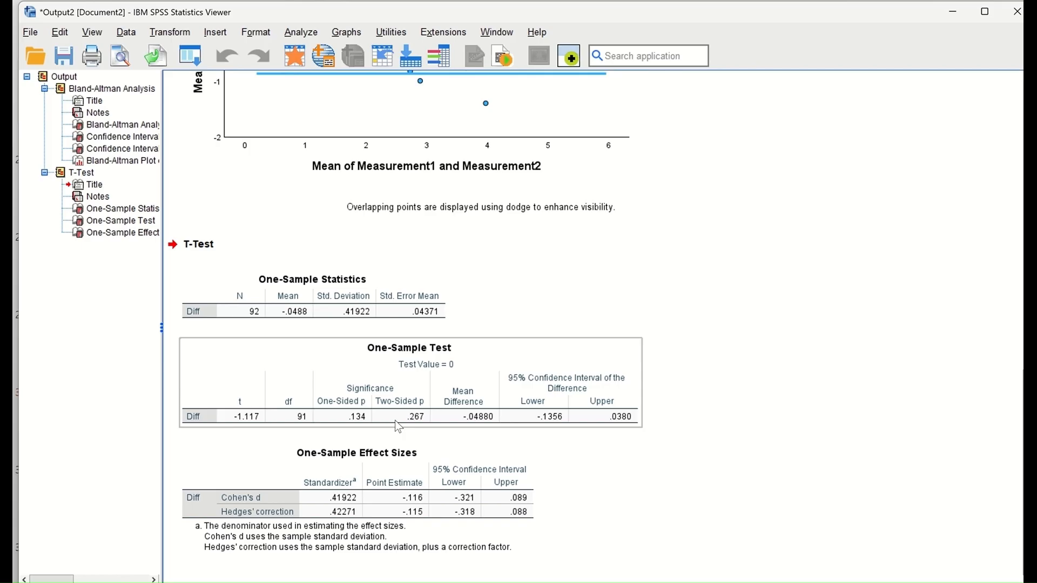
pyautogui.scroll(4, 698, 350)
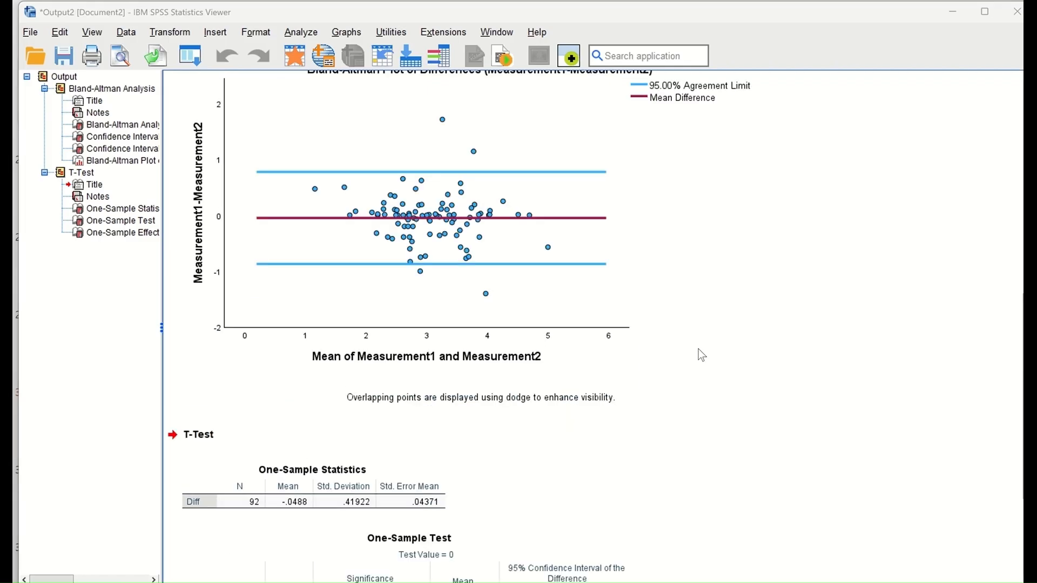
pyautogui.click(716, 374)
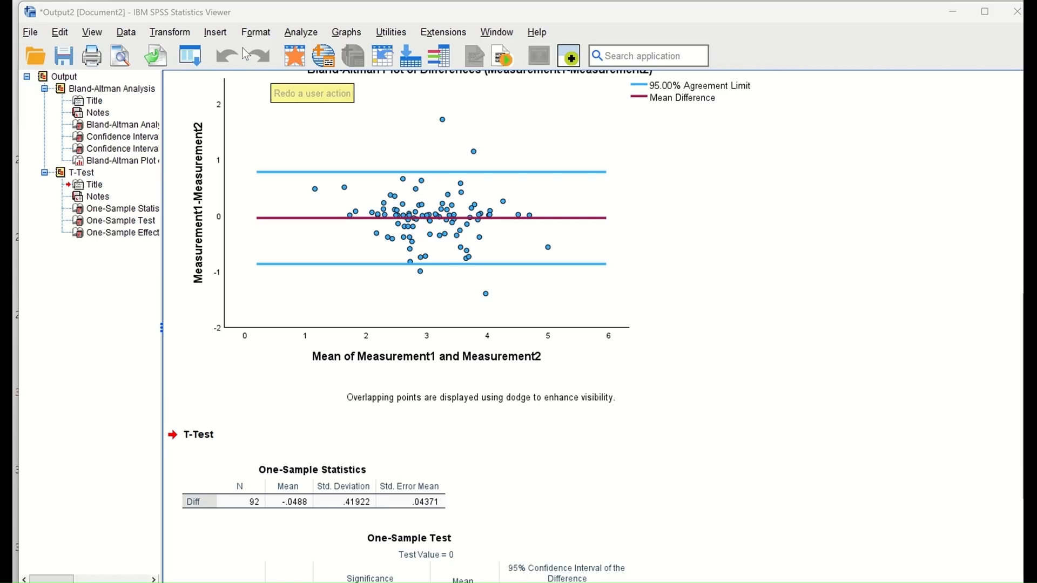
pyautogui.click(301, 34)
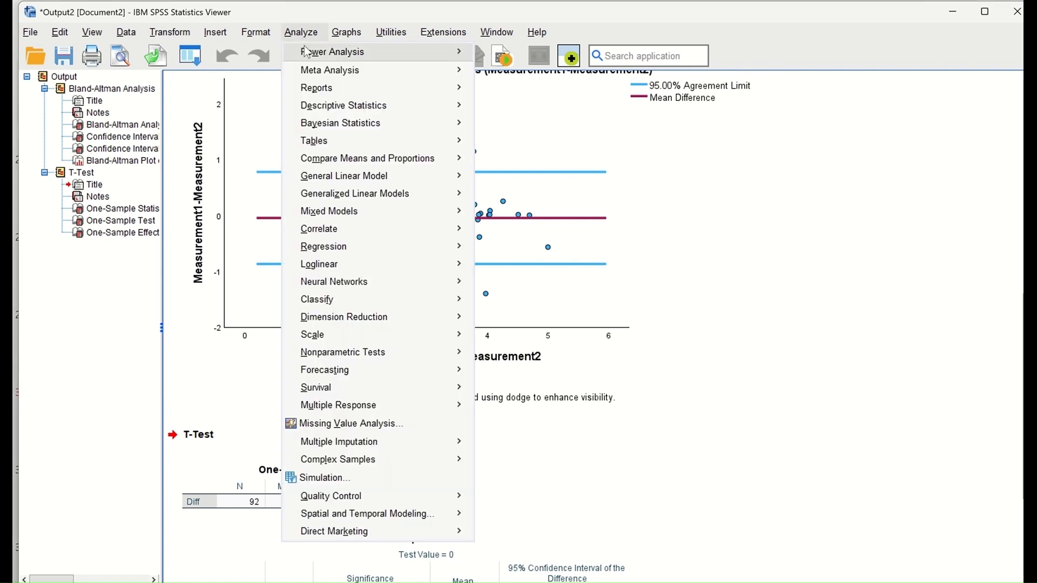
# Step: Run a linear regression with Diff as the dependent and Av as the independent variable
pyautogui.moveTo(334, 250)
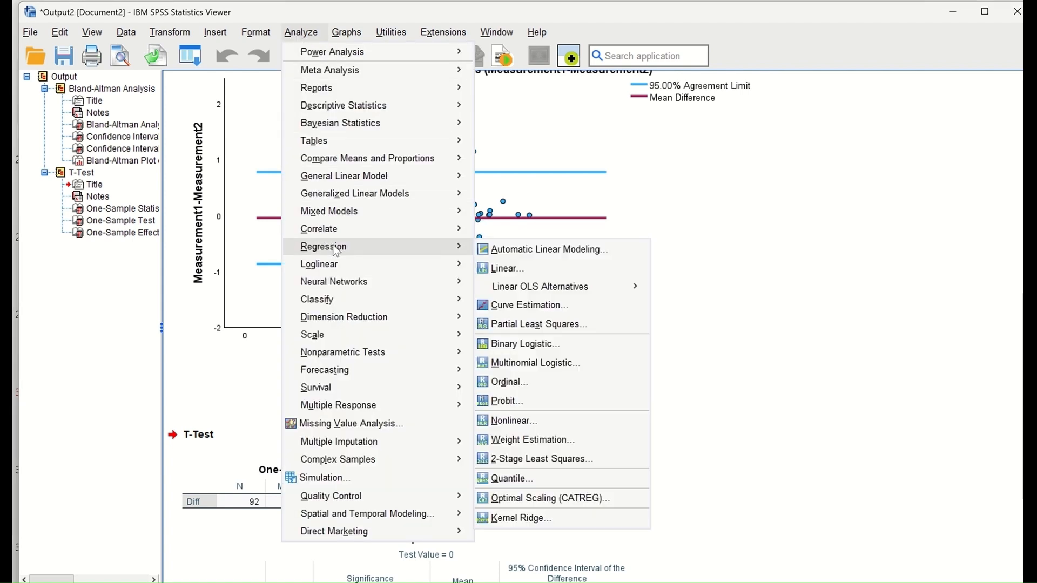
pyautogui.click(584, 266)
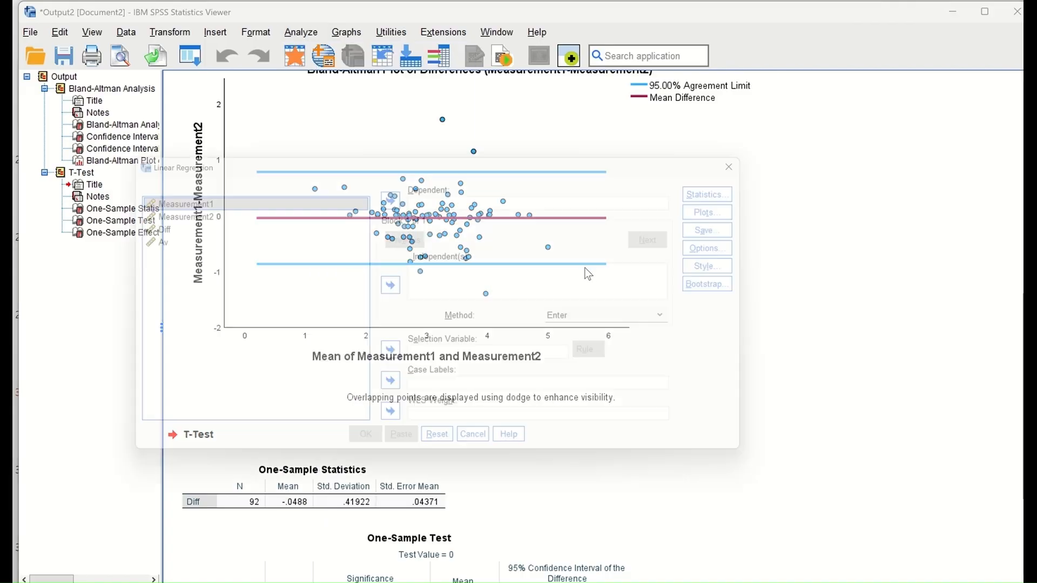
pyautogui.moveTo(486, 155); pyautogui.dragTo(425, 89)
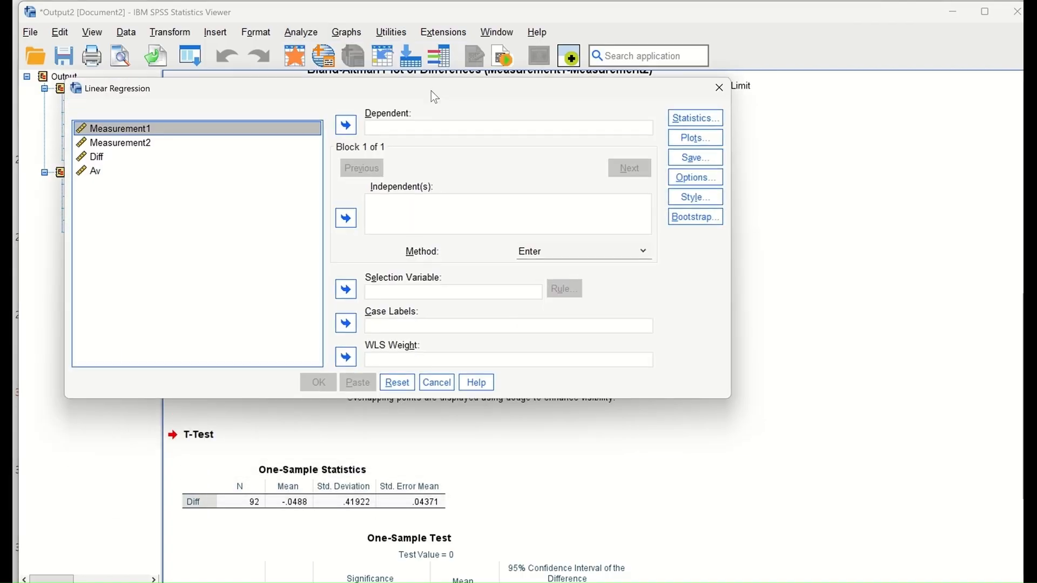
pyautogui.click(98, 160)
pyautogui.click(346, 125)
pyautogui.click(94, 159)
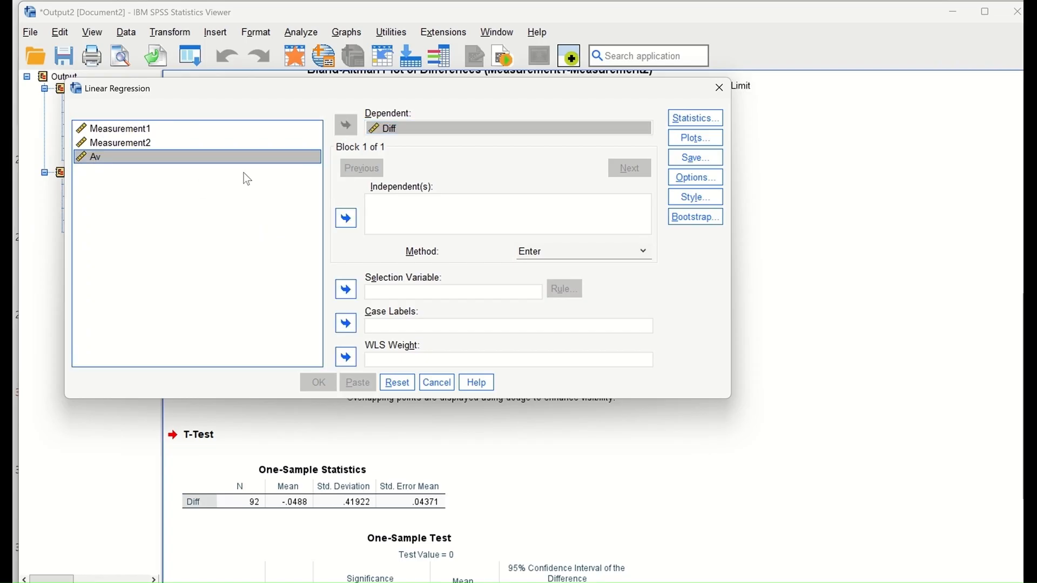
pyautogui.click(346, 218)
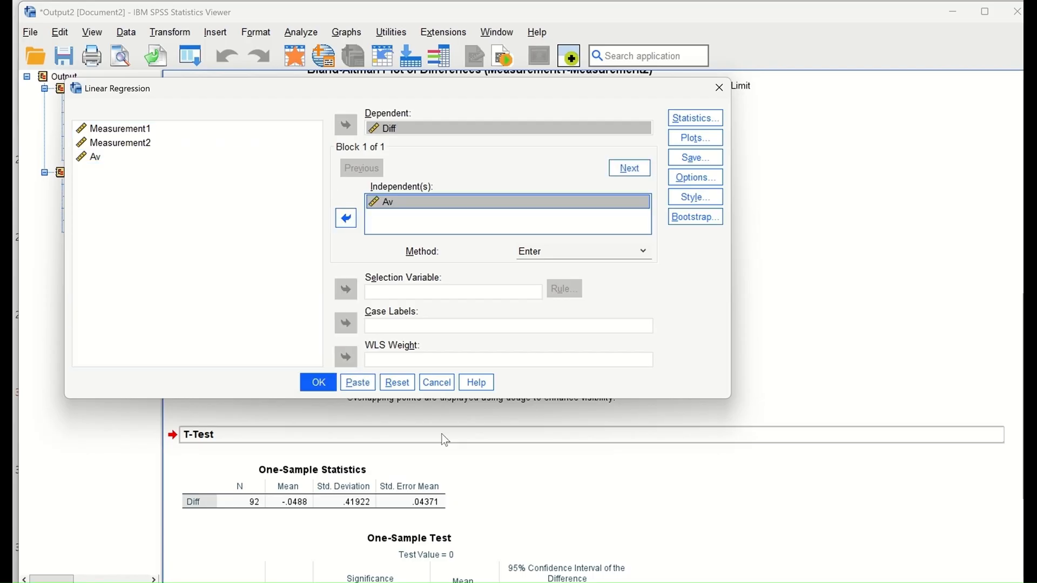
pyautogui.click(319, 385)
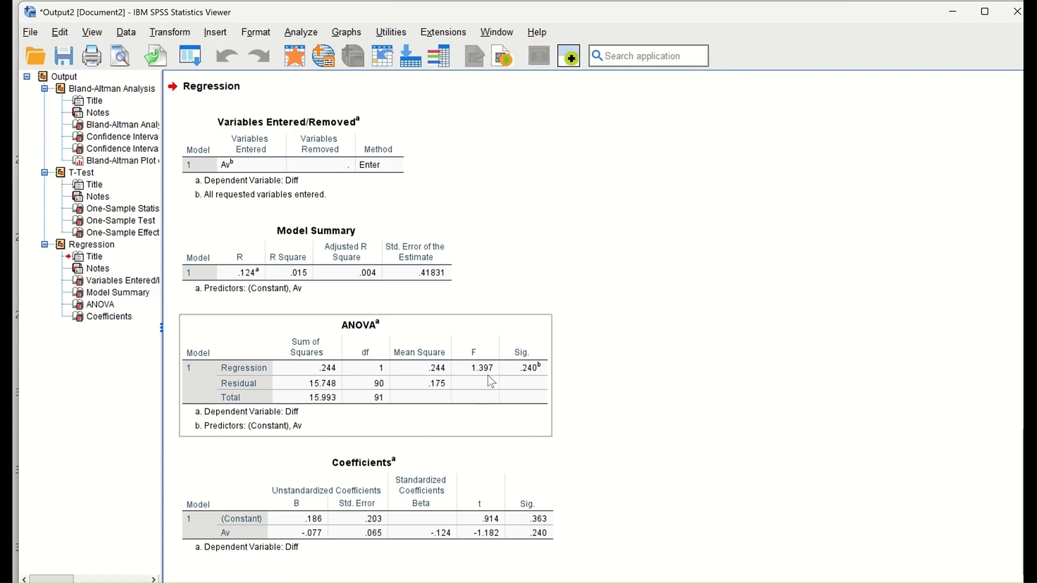
# Step: Review the Variables Entered/Removed, Model Summary and ANOVA tables of the regression output
pyautogui.click(381, 122)
pyautogui.click(362, 283)
pyautogui.click(398, 321)
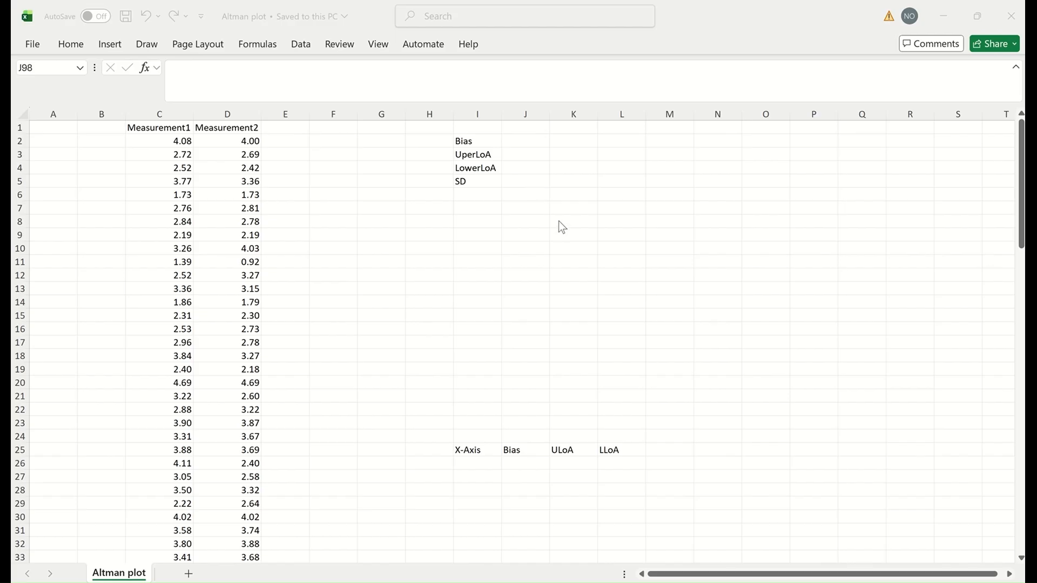
pyautogui.scroll(-20, 555, 222)
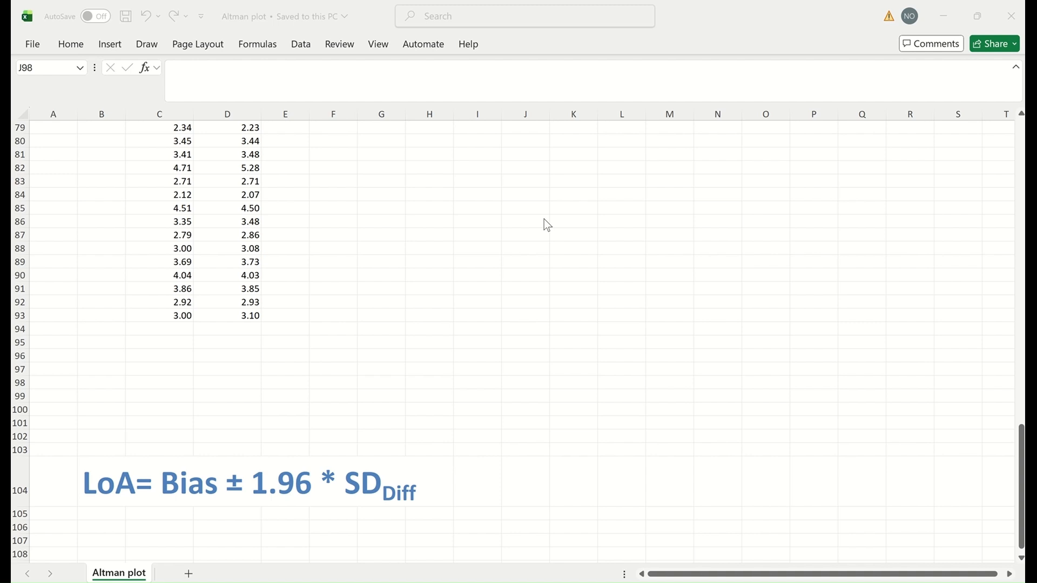
pyautogui.scroll(20, 571, 233)
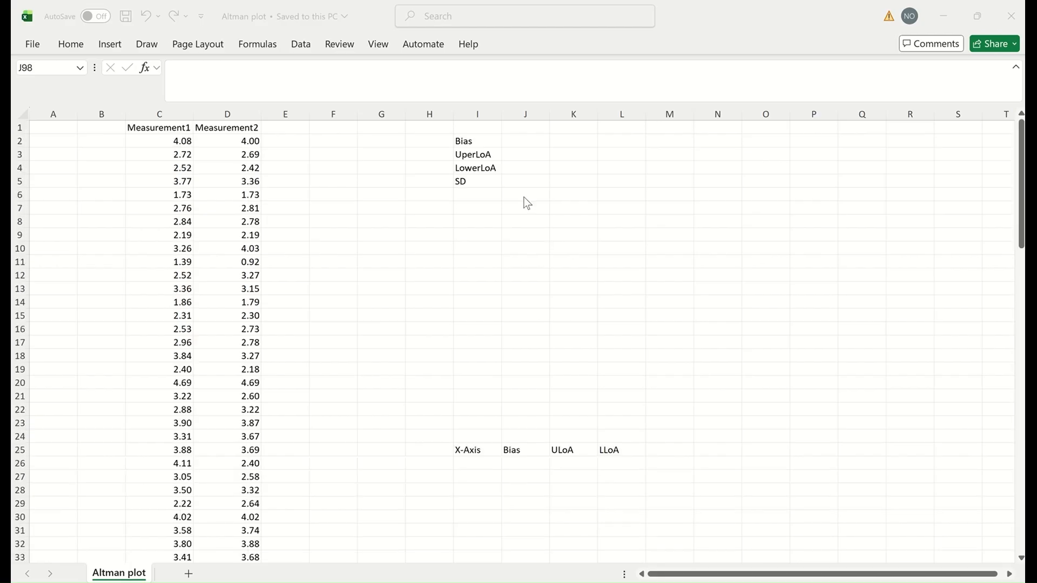
# Step: Add an 'Av' header in F1 and enter =AVERAGE(C2:D2) in F2
pyautogui.click(338, 126)
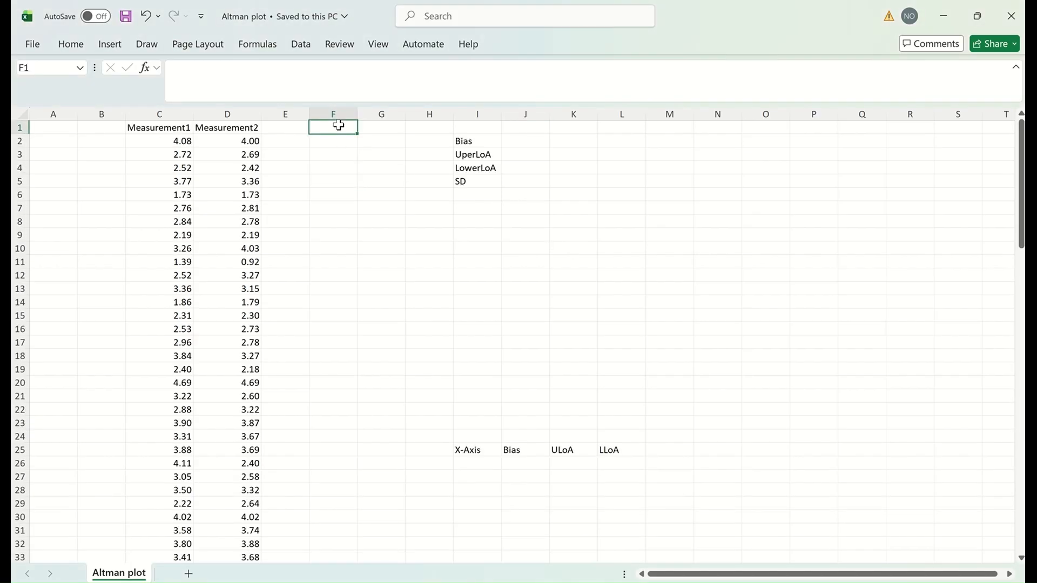
pyautogui.write('Av')
pyautogui.click(334, 141)
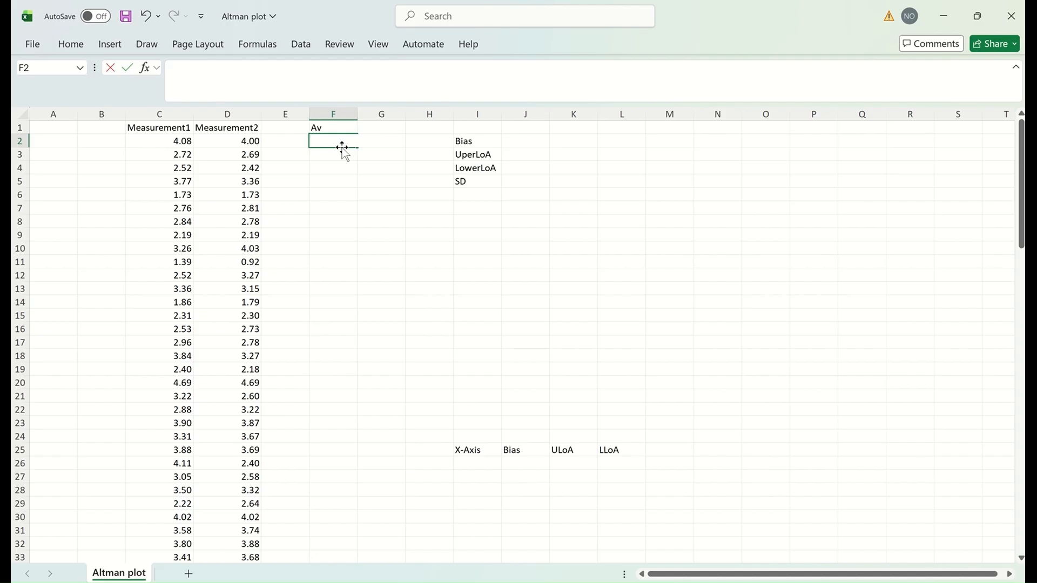
pyautogui.write('=ave')
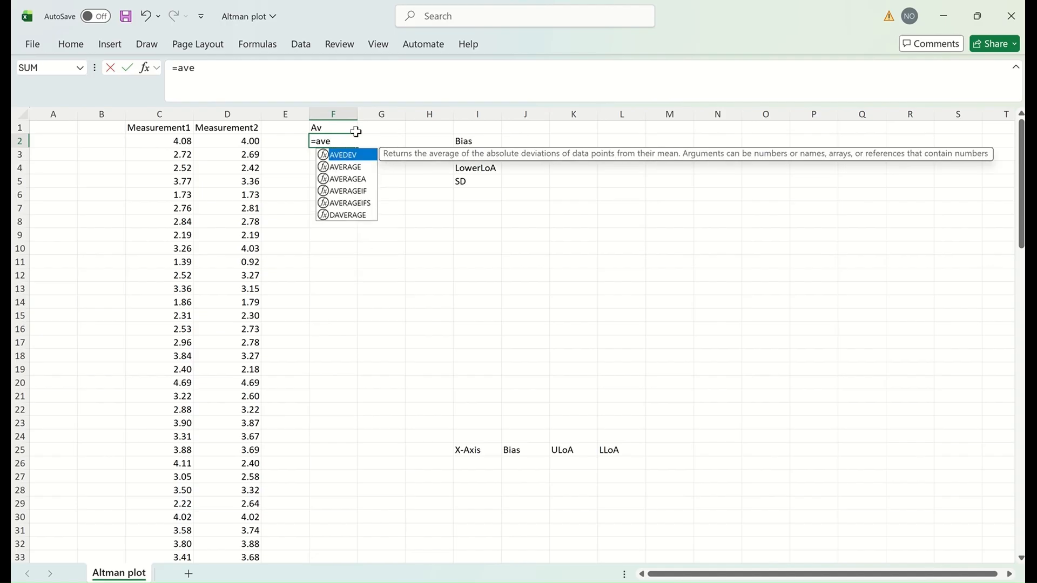
pyautogui.click(363, 169)
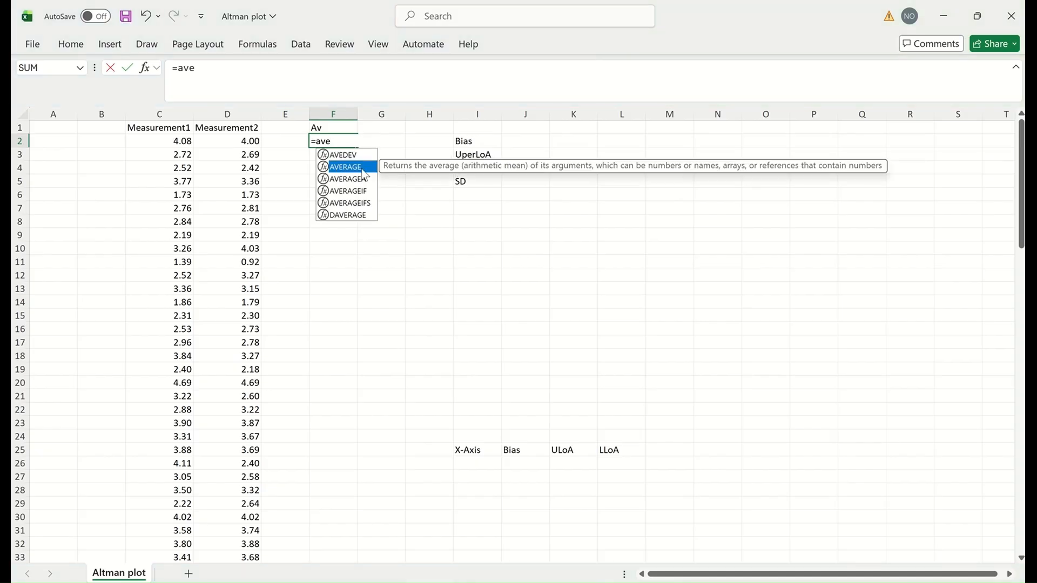
pyautogui.doubleClick(360, 168)
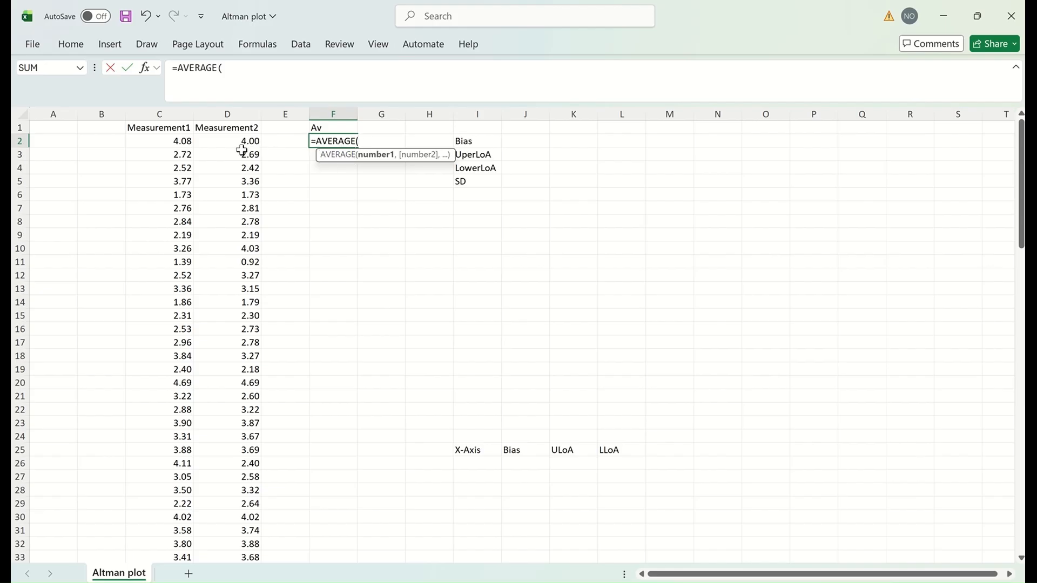
pyautogui.moveTo(169, 141); pyautogui.dragTo(243, 143)
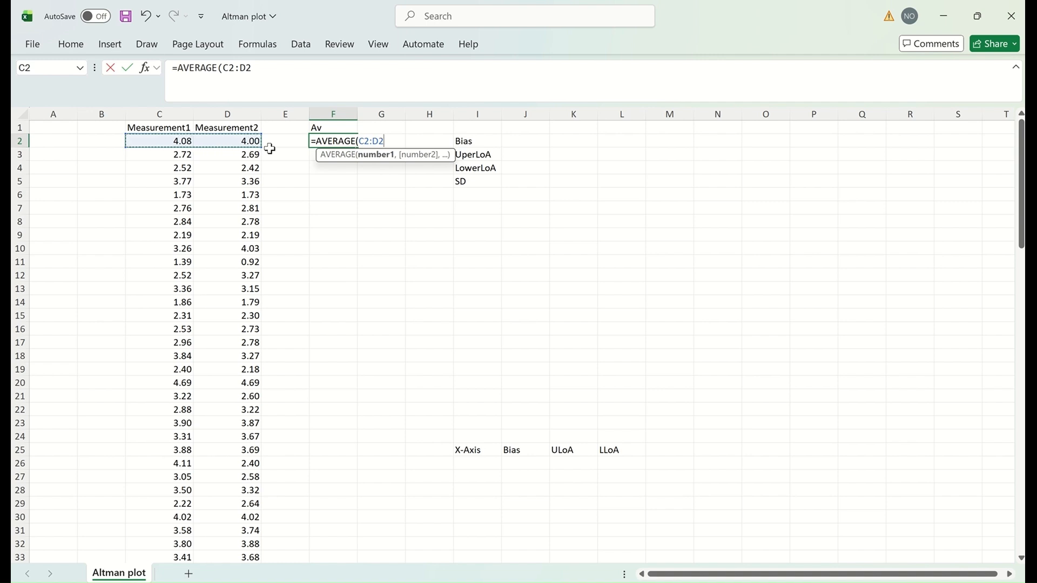
pyautogui.press('Return')
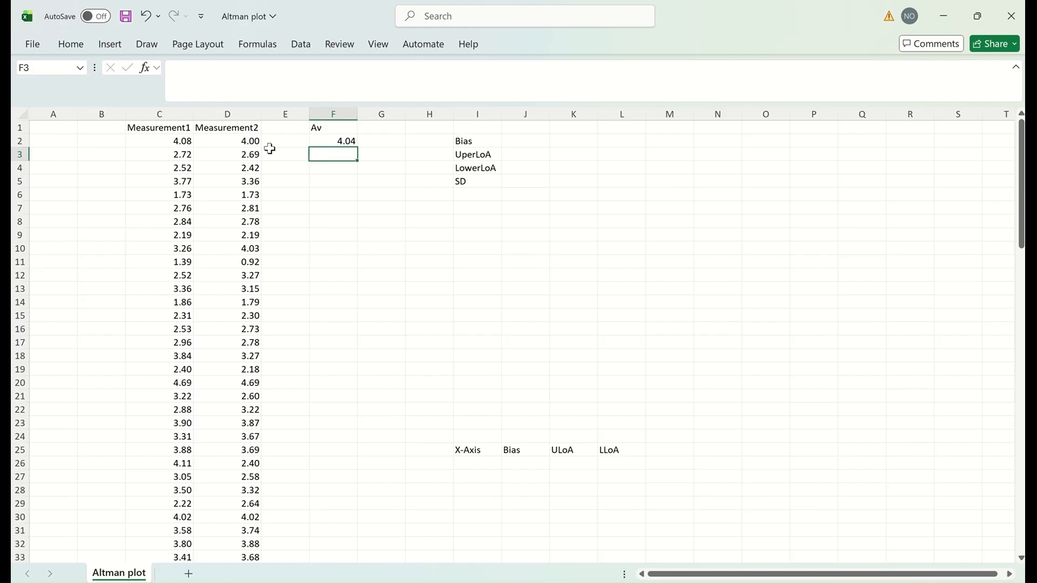
# Step: Fill the F2 average formula down to row 93
pyautogui.click(354, 142)
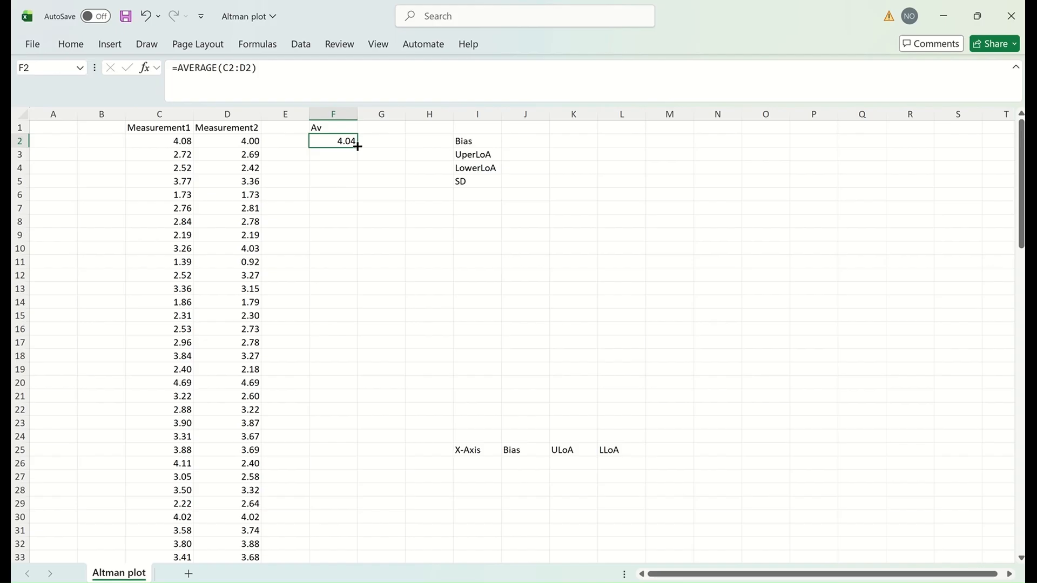
pyautogui.moveTo(357, 146); pyautogui.dragTo(329, 442)
pyautogui.scroll(15, 456, 356)
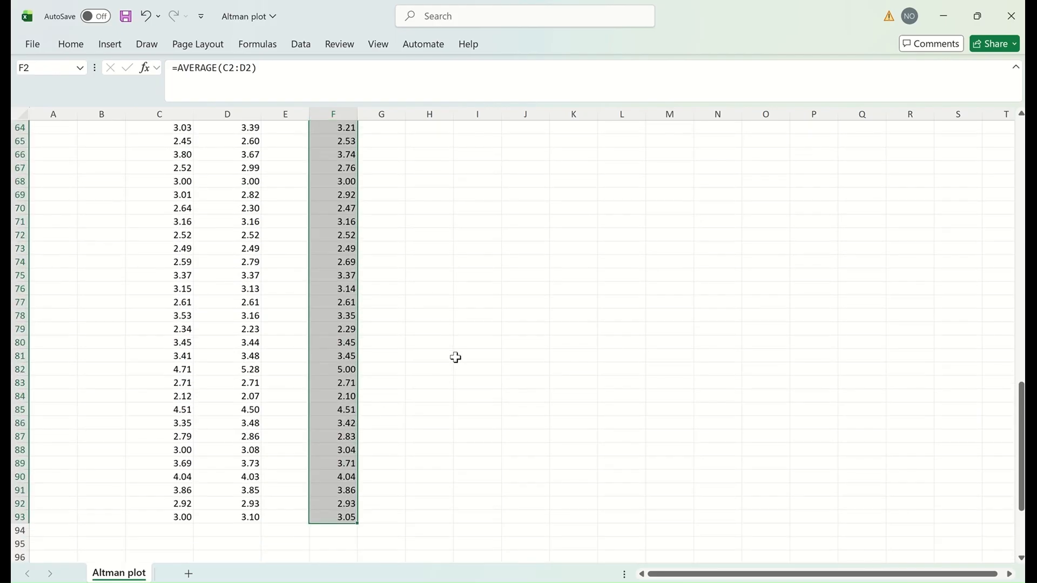
pyautogui.scroll(8, 463, 348)
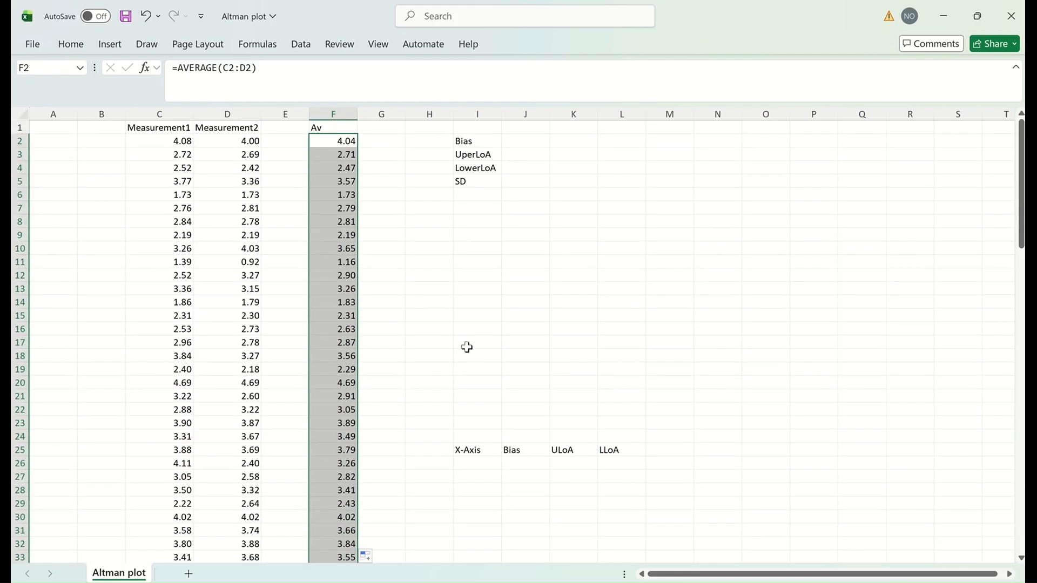
# Step: Centre the Av header text in F1
pyautogui.click(331, 128)
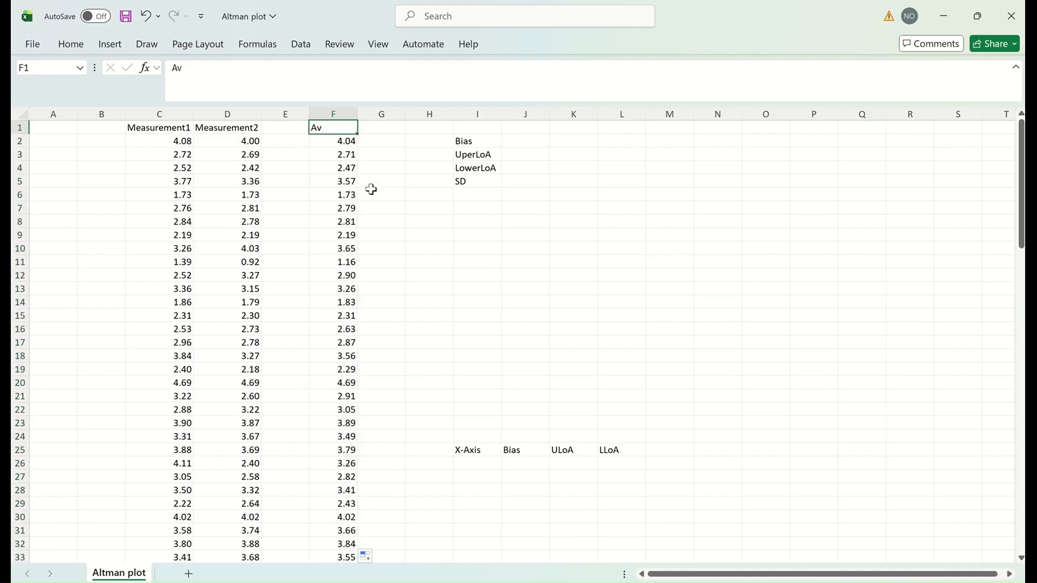
pyautogui.click(75, 45)
pyautogui.click(295, 96)
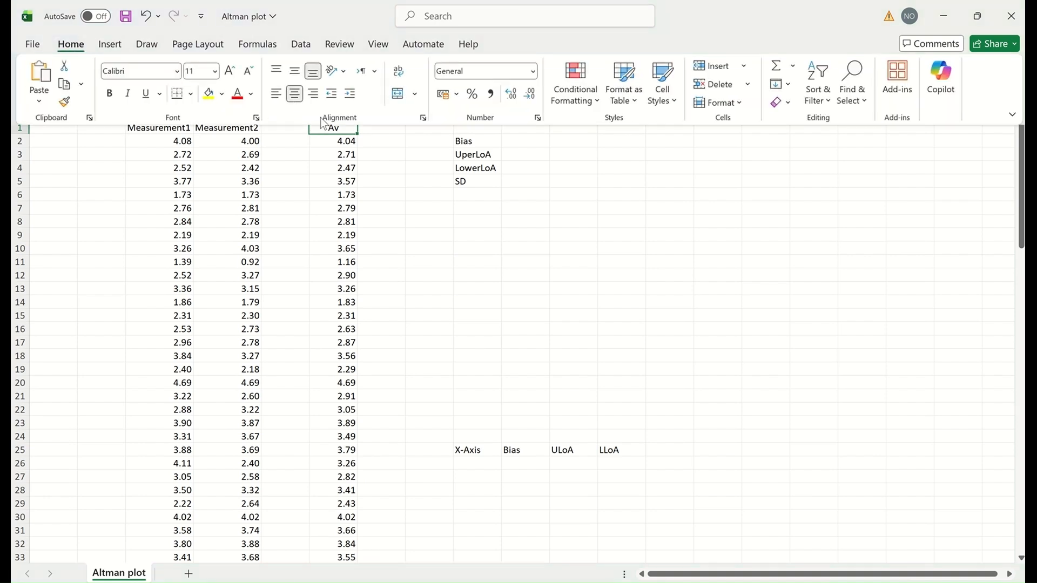
pyautogui.click(378, 130)
pyautogui.click(380, 127)
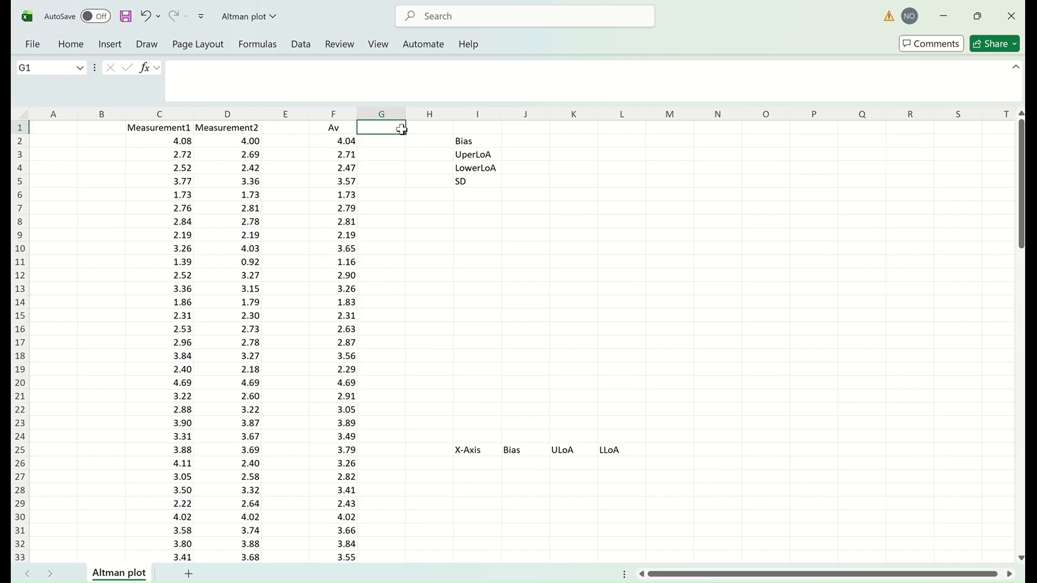
# Step: Head column G 'Diff' and fill =C2-D2 down to row 93
pyautogui.write('Diff')
pyautogui.click(394, 142)
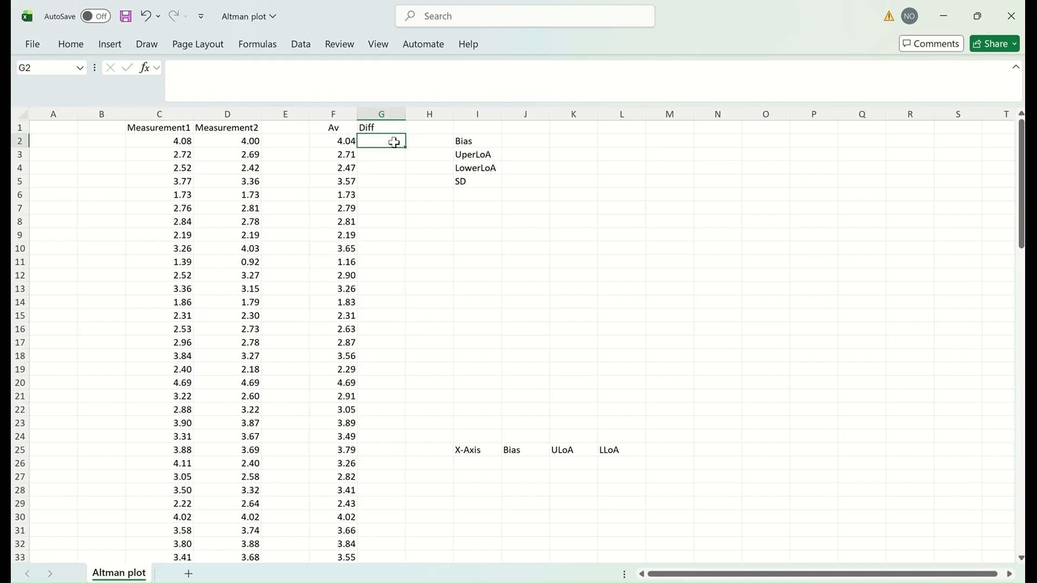
pyautogui.write('=')
pyautogui.click(182, 142)
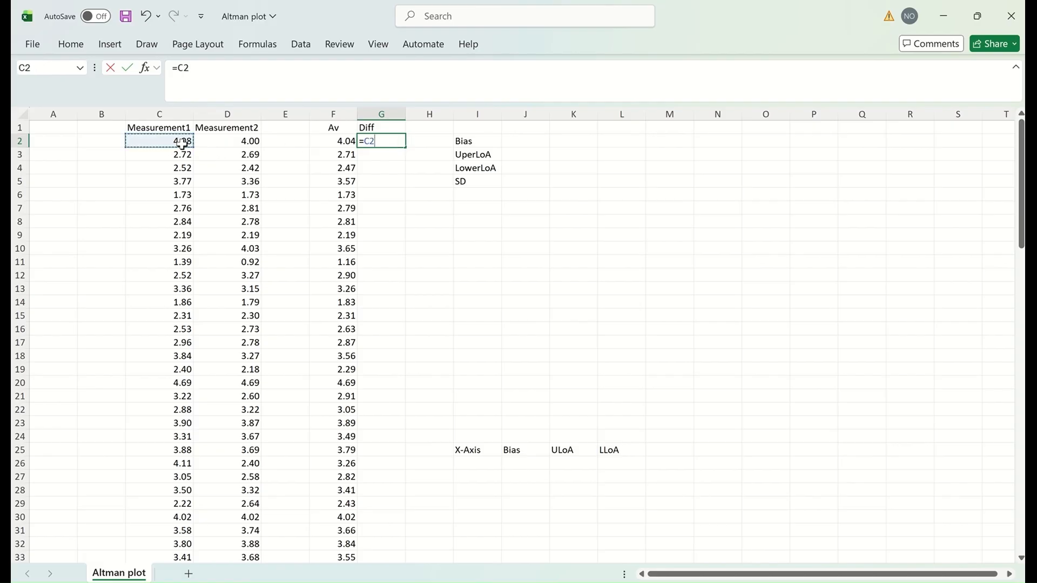
pyautogui.write('-')
pyautogui.click(247, 144)
pyautogui.press('Return')
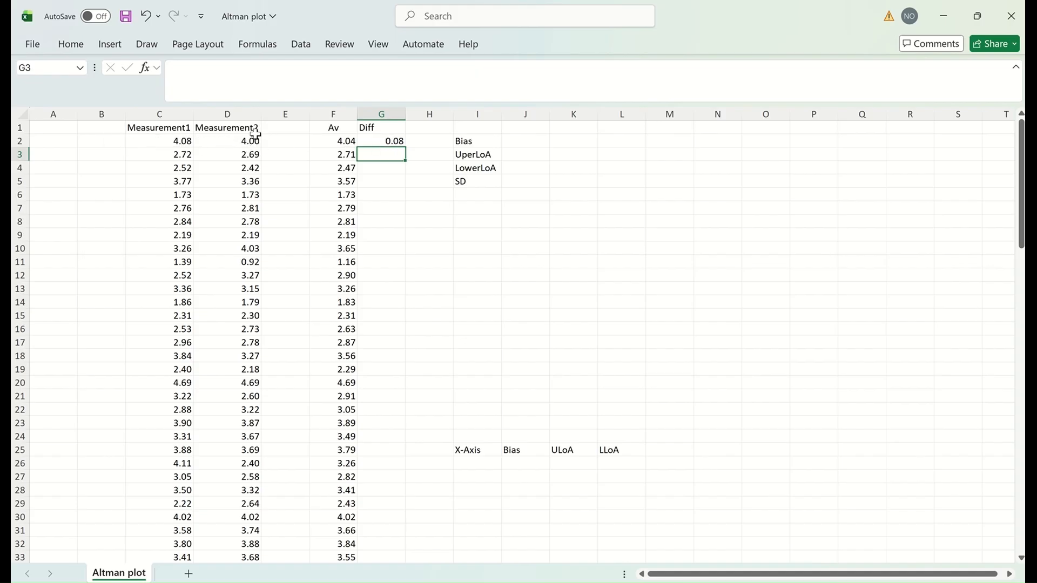
pyautogui.click(396, 144)
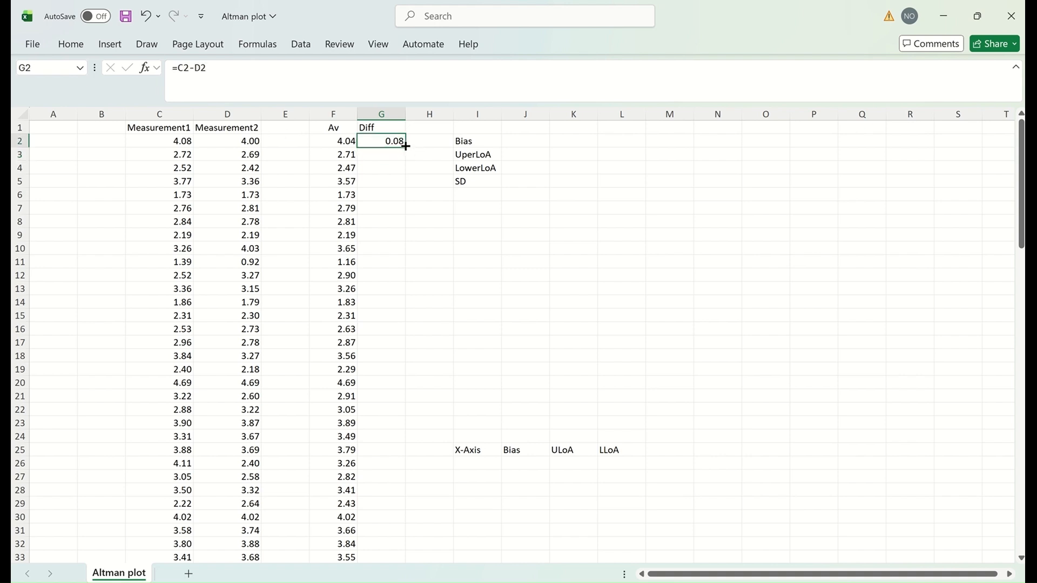
pyautogui.moveTo(405, 146)
pyautogui.mouseDown()
pyautogui.moveTo(400, 240)
pyautogui.moveTo(426, 580)
pyautogui.moveTo(429, 532)
pyautogui.moveTo(419, 528)
pyautogui.mouseUp()
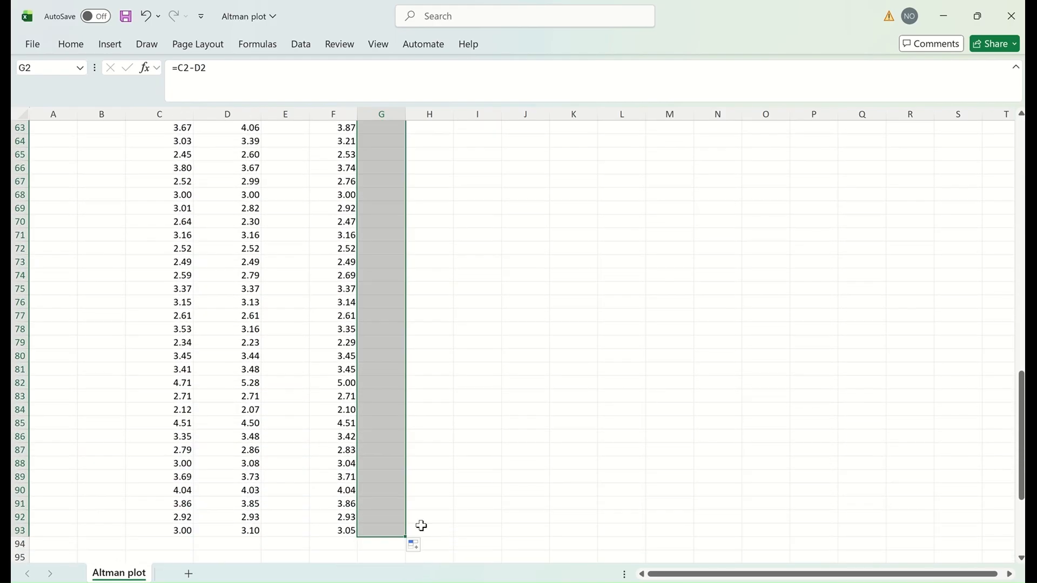
pyautogui.scroll(20, 474, 406)
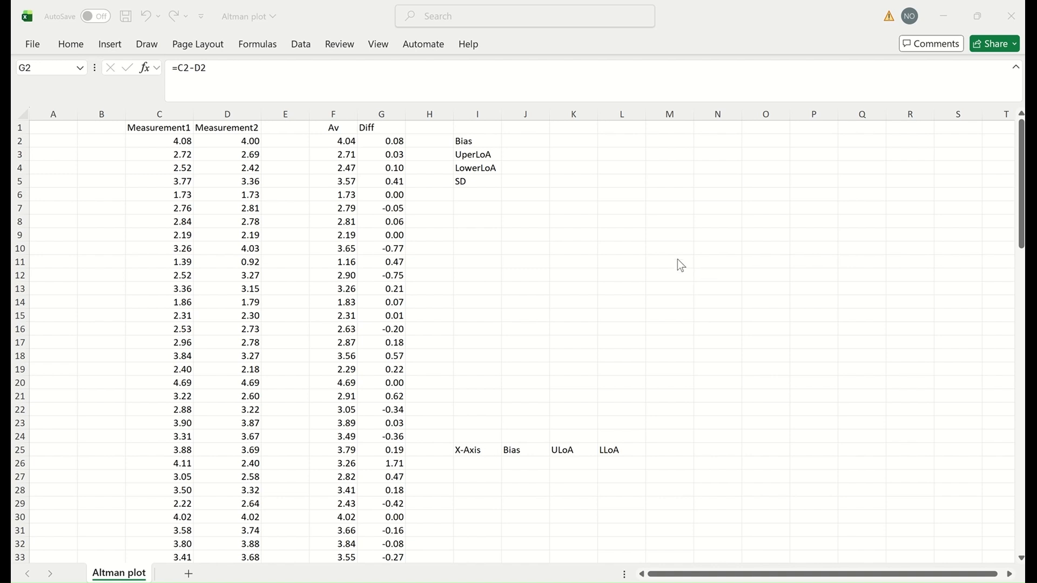
# Step: Enter =AVERAGE(G2:G93) beside the Bias label in J2, giving -0.05
pyautogui.hotkey('ctrl', 'shift', 'Down')
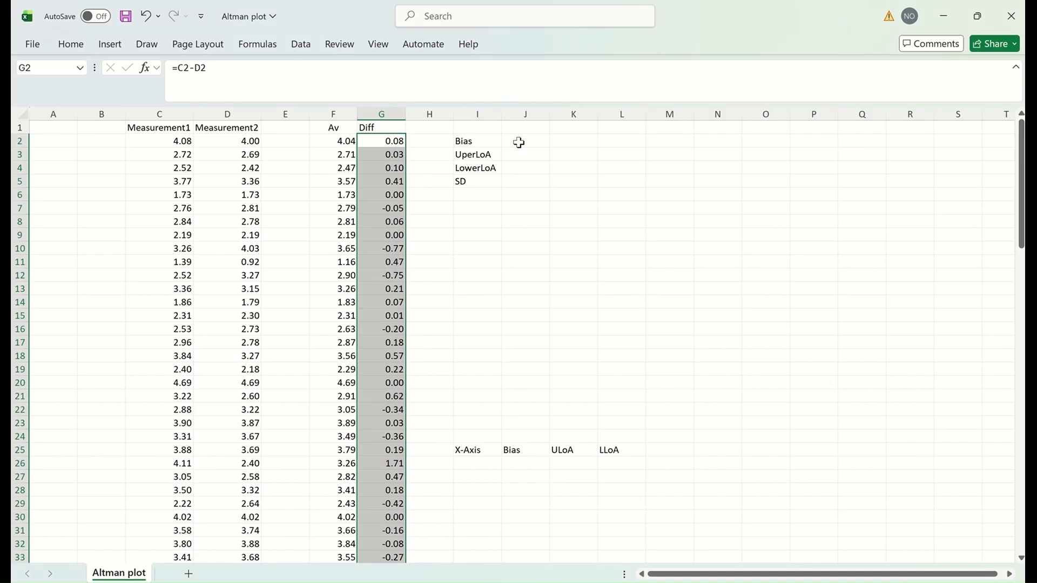
pyautogui.click(520, 141)
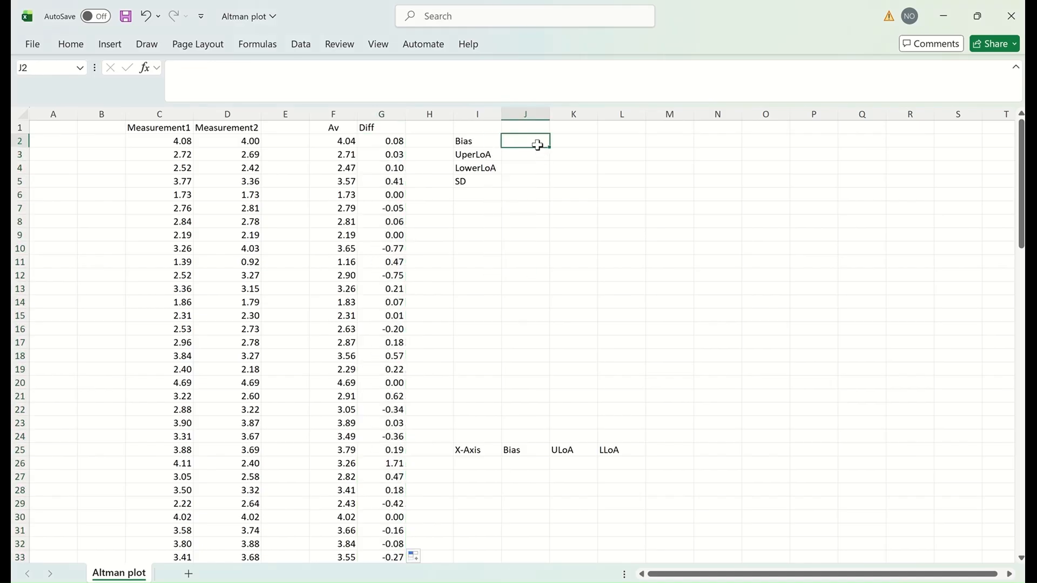
pyautogui.write('=ave')
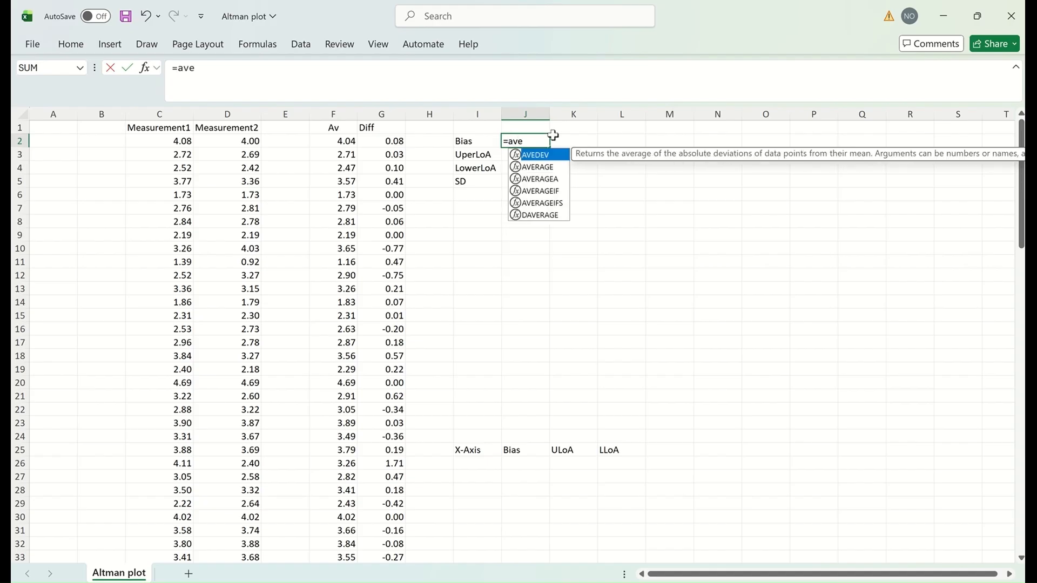
pyautogui.click(540, 169)
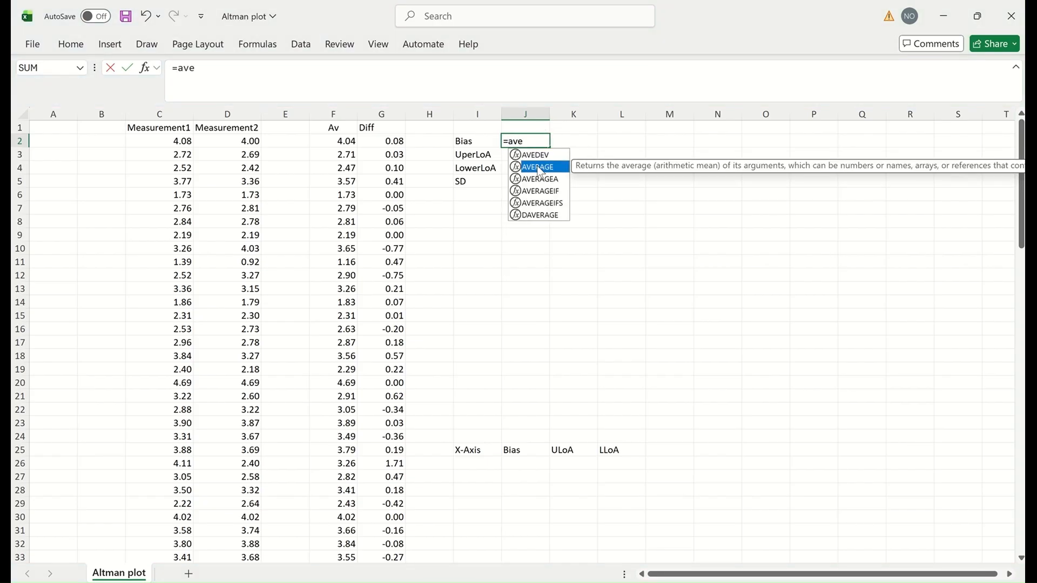
pyautogui.doubleClick(541, 170)
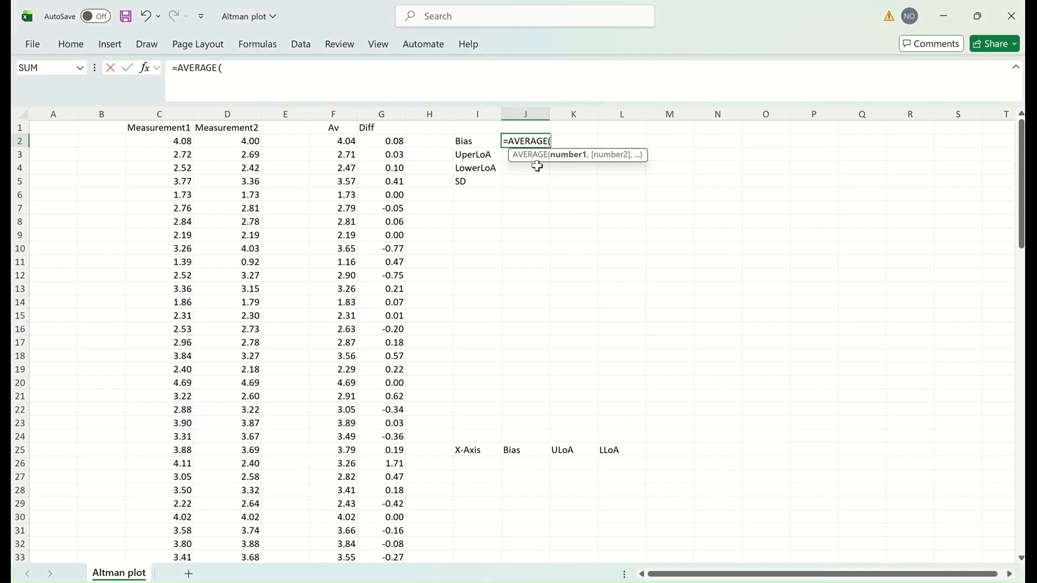
pyautogui.click(395, 142)
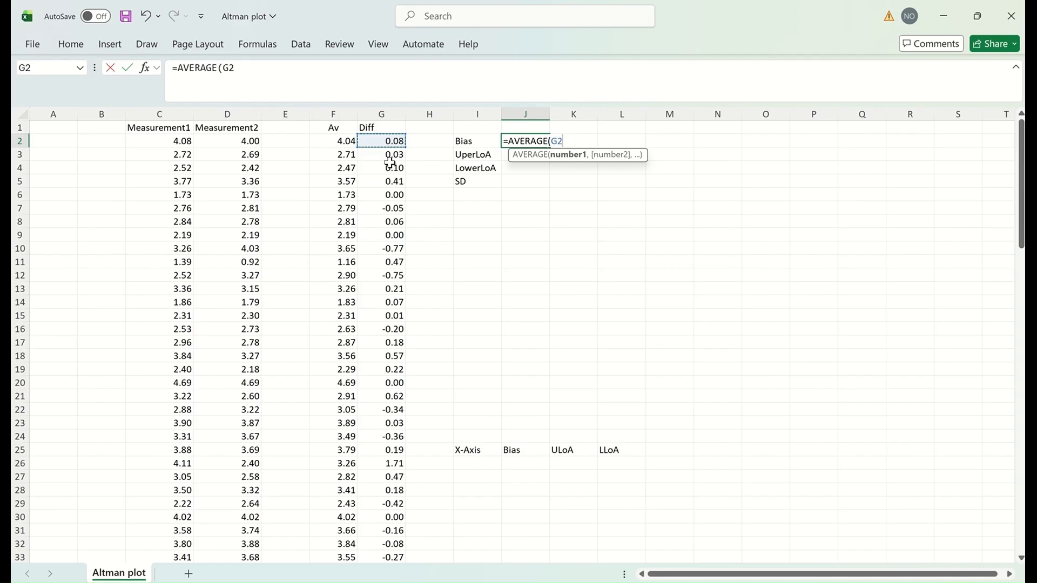
pyautogui.hotkey('ctrl', 'shift', 'Down')
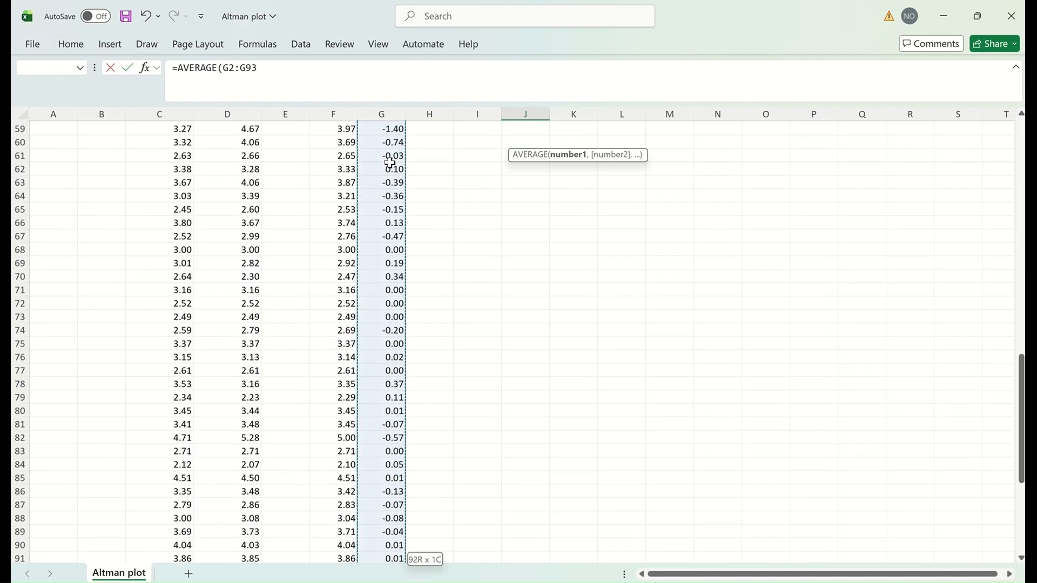
pyautogui.scroll(18, 622, 380)
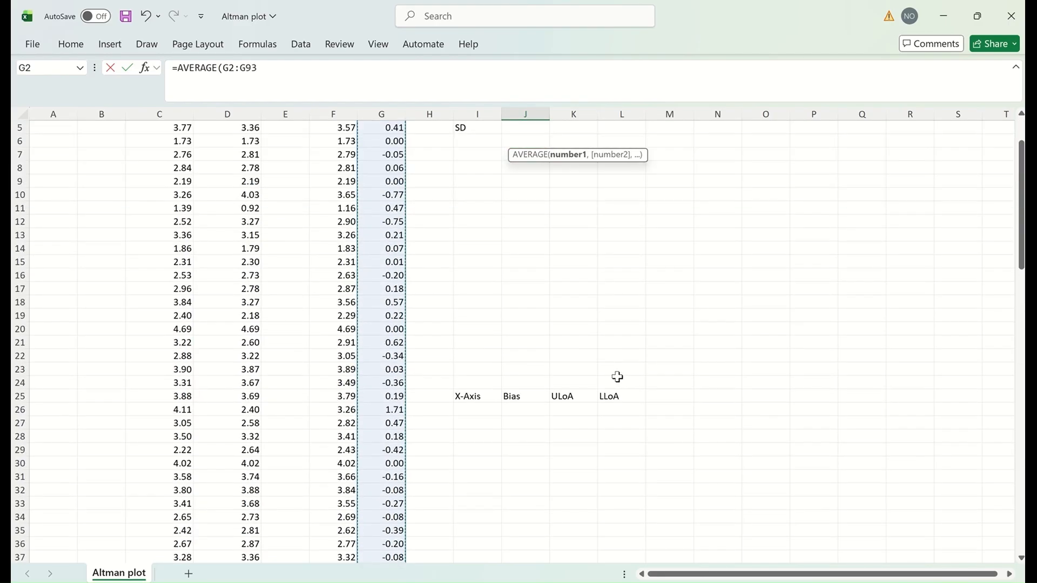
pyautogui.write(')')
pyautogui.press('Return')
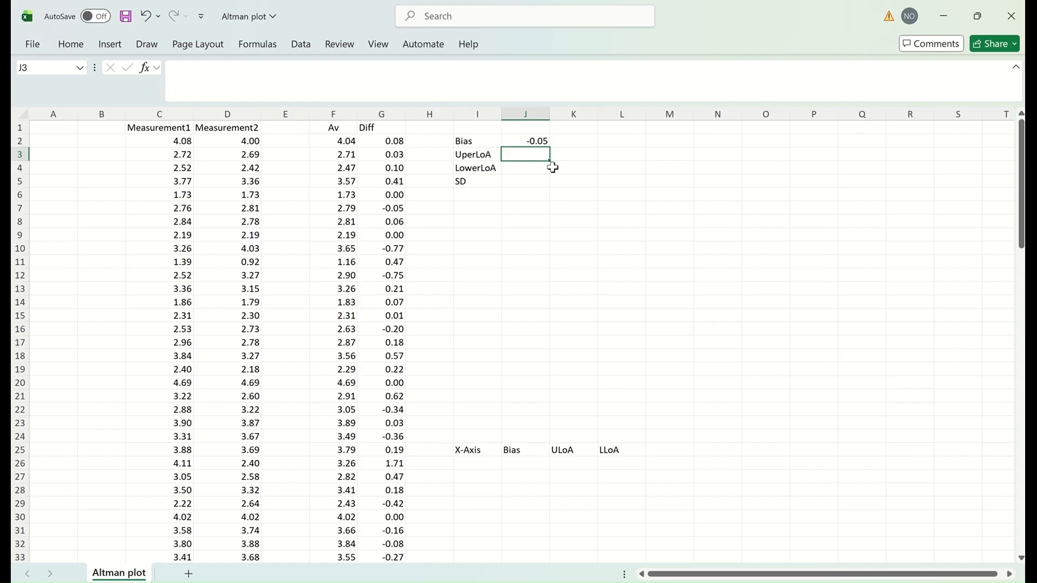
# Step: Enter =STDEV.S(G2:G93) beside the SD label in J5 for the standard deviation of Diff
pyautogui.click(522, 182)
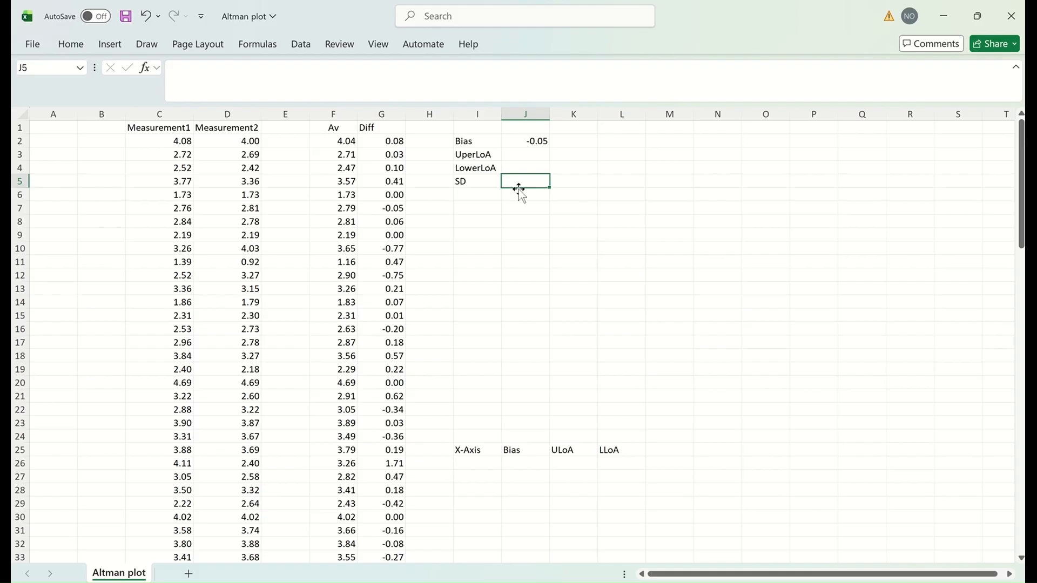
pyautogui.write('=st')
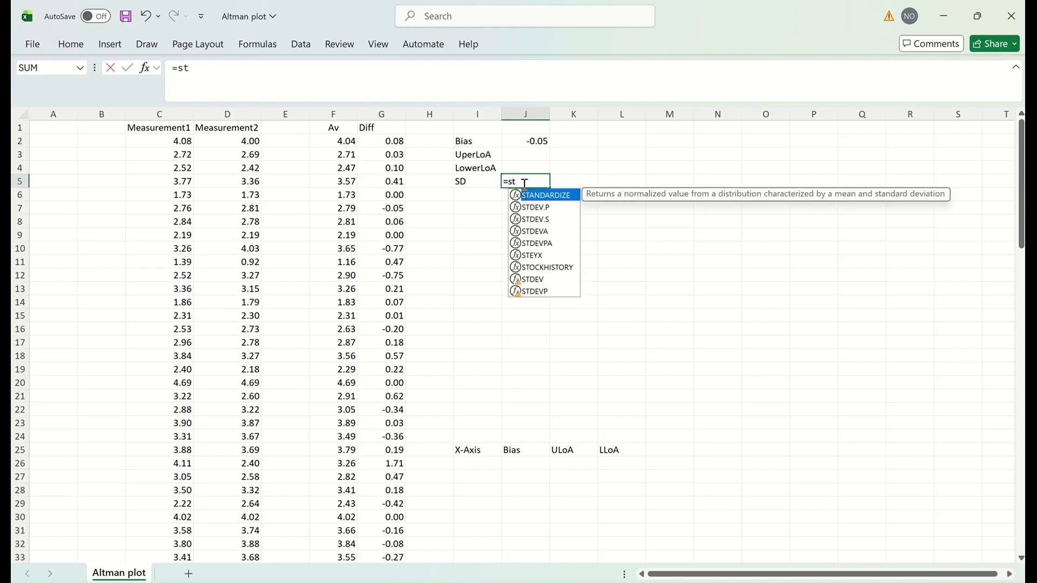
pyautogui.click(539, 219)
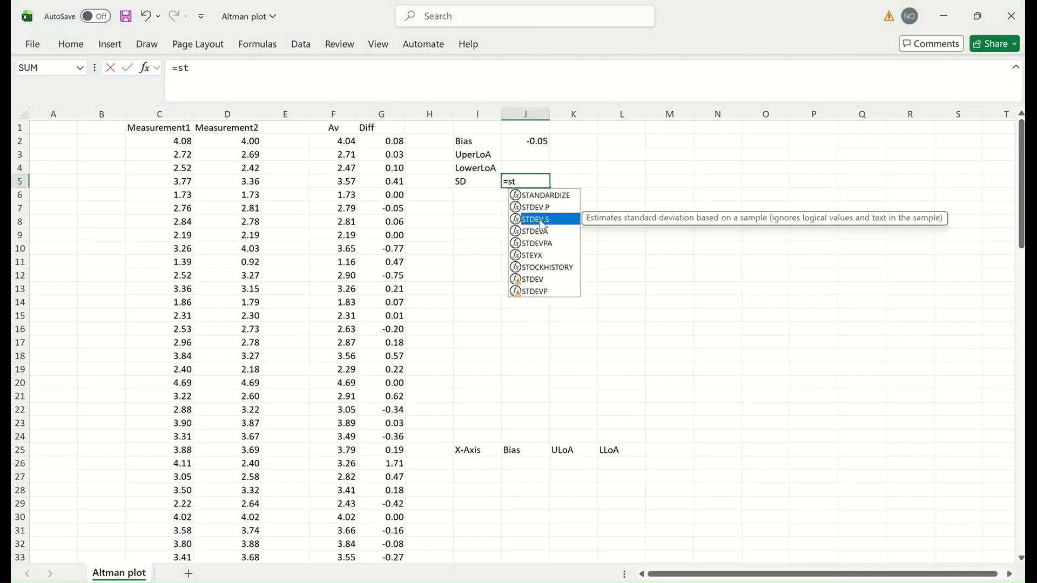
pyautogui.doubleClick(542, 221)
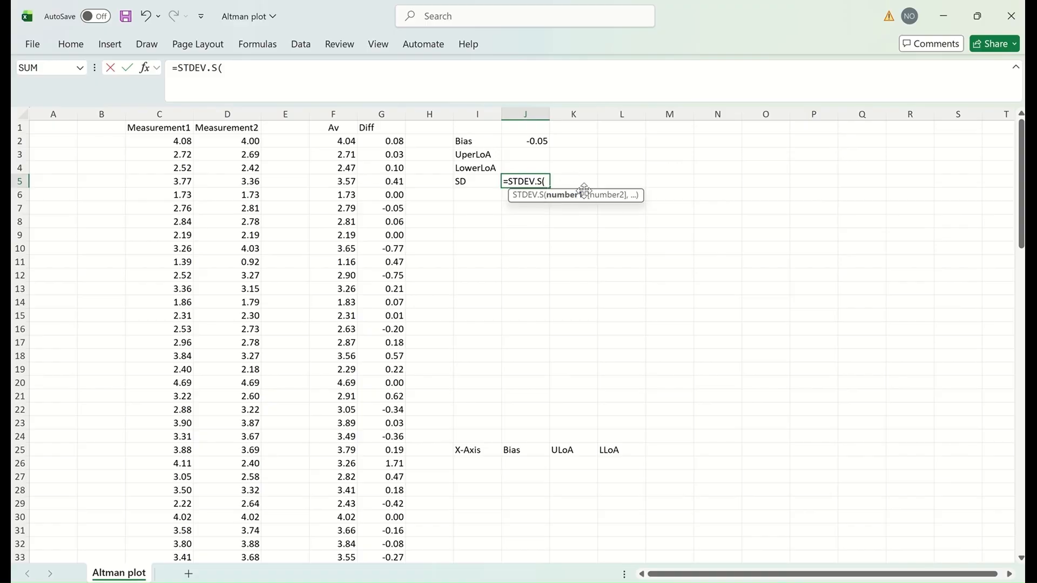
pyautogui.click(390, 143)
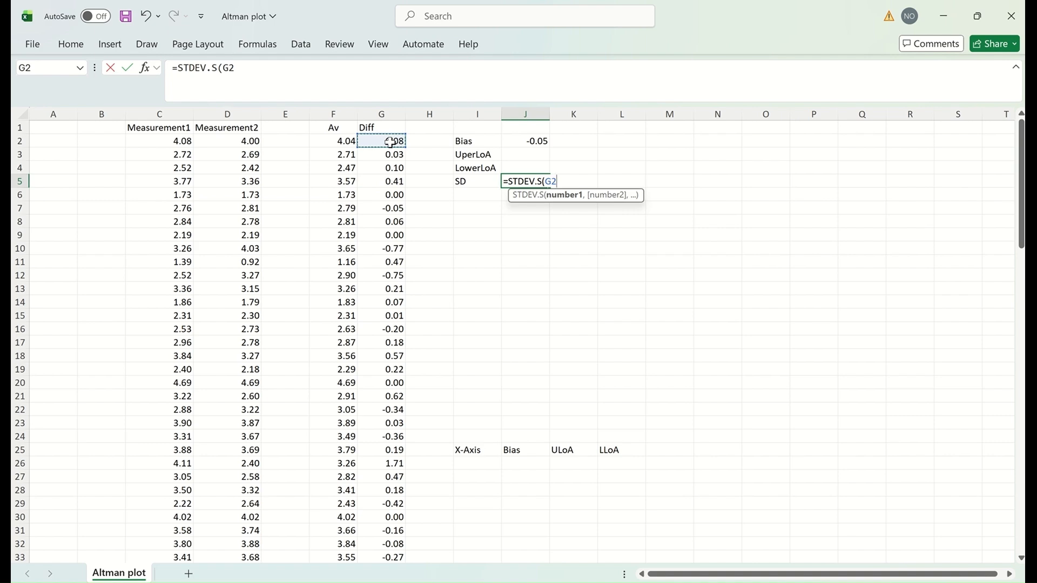
pyautogui.hotkey('ctrl', 'shift', 'Down')
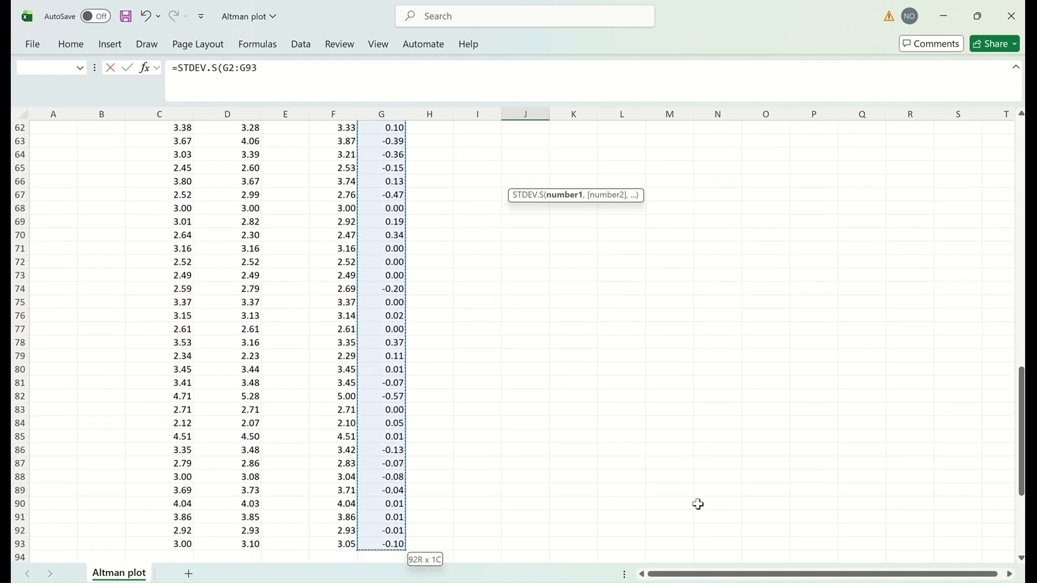
pyautogui.scroll(20, 666, 418)
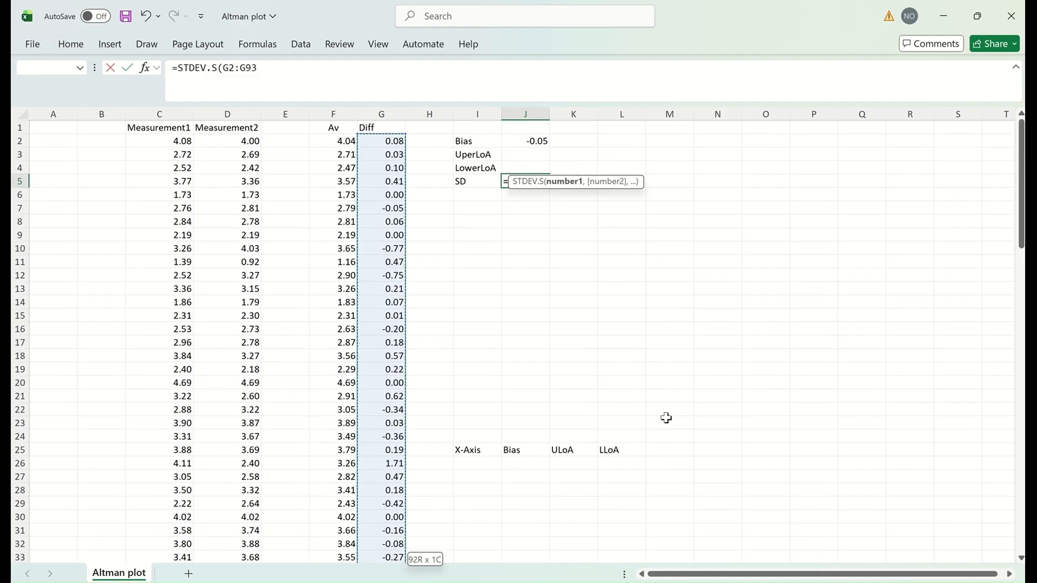
pyautogui.press('Return')
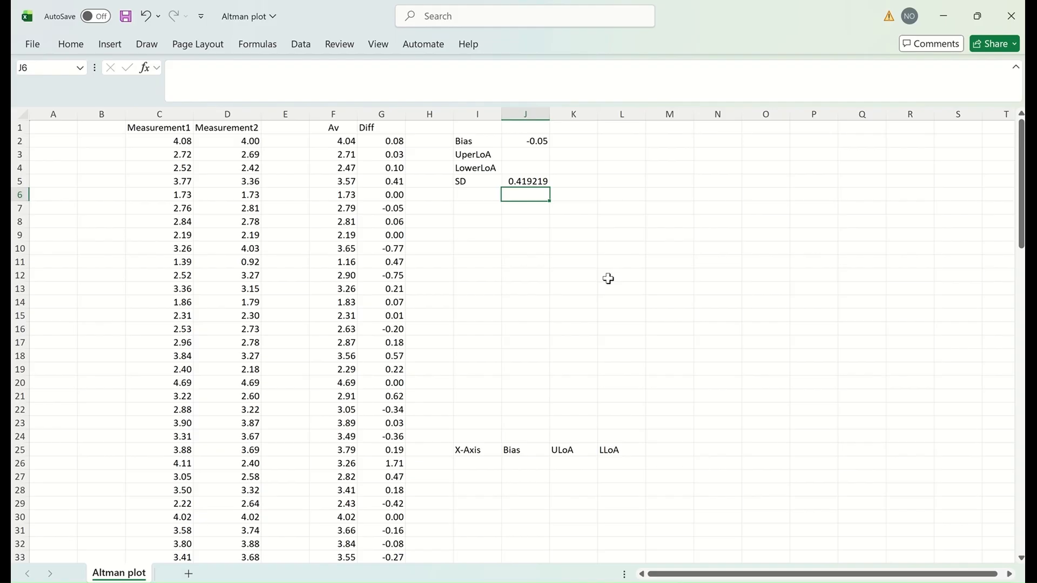
# Step: Enter =J2+1.96*J5 in J3 for the upper limit of agreement, 0.772865
pyautogui.click(520, 155)
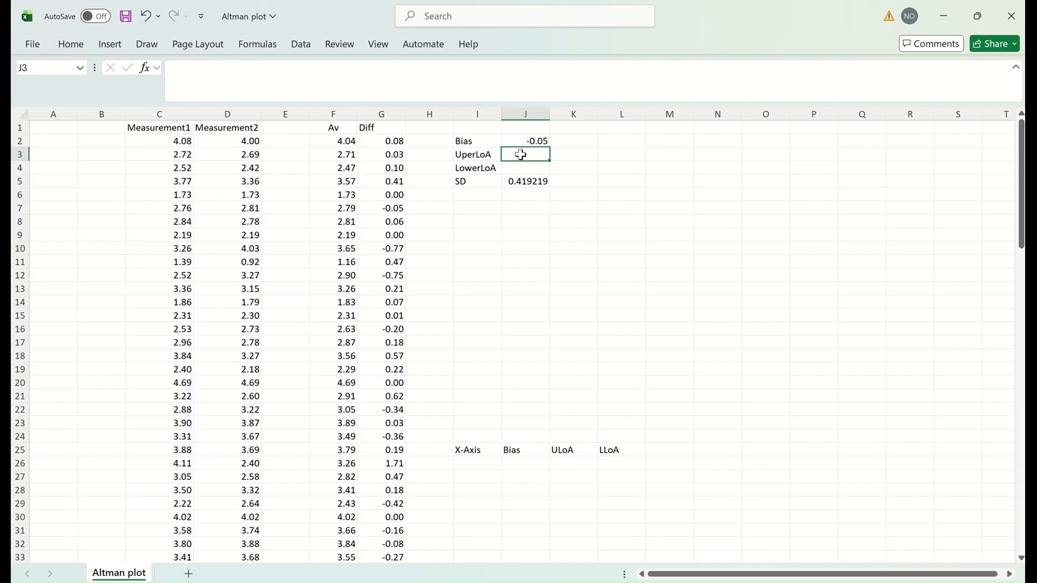
pyautogui.write('=')
pyautogui.click(534, 142)
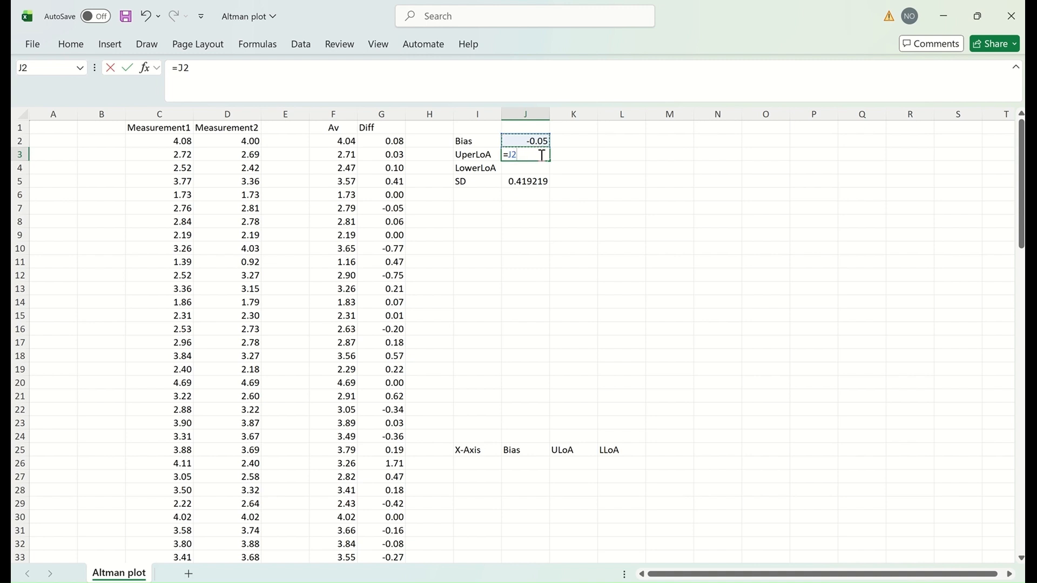
pyautogui.write('+1.96*')
pyautogui.click(530, 182)
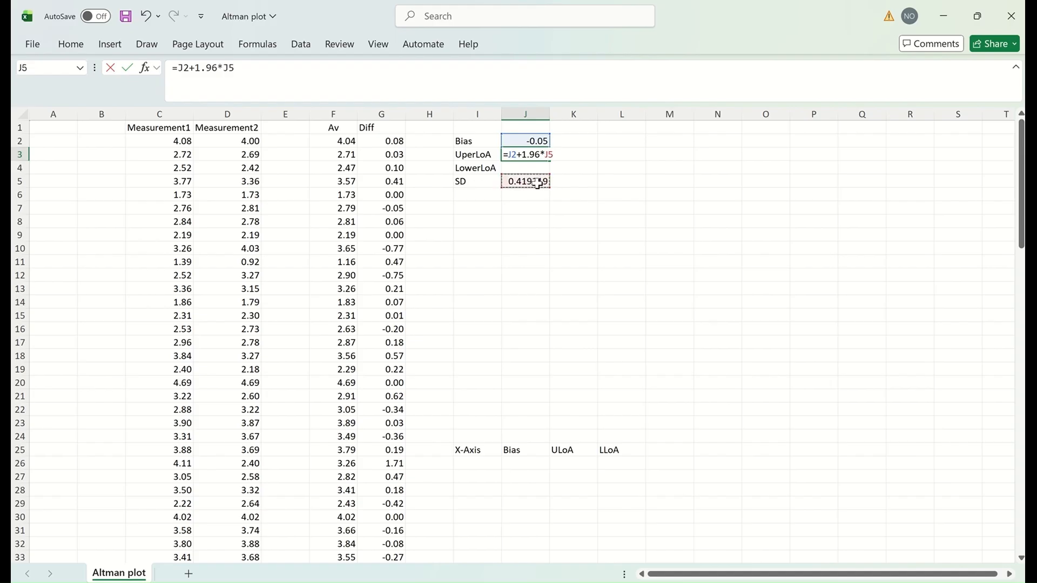
pyautogui.press('Return')
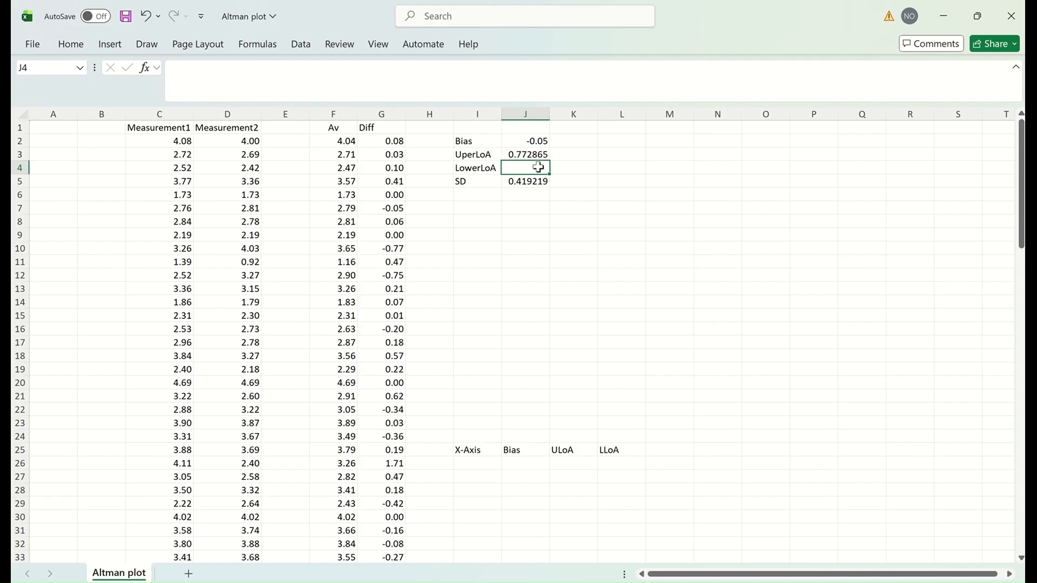
# Step: Enter =J2-1.96*J5 in J4 for the lower limit of agreement, -0.87047
pyautogui.write('=')
pyautogui.click(542, 140)
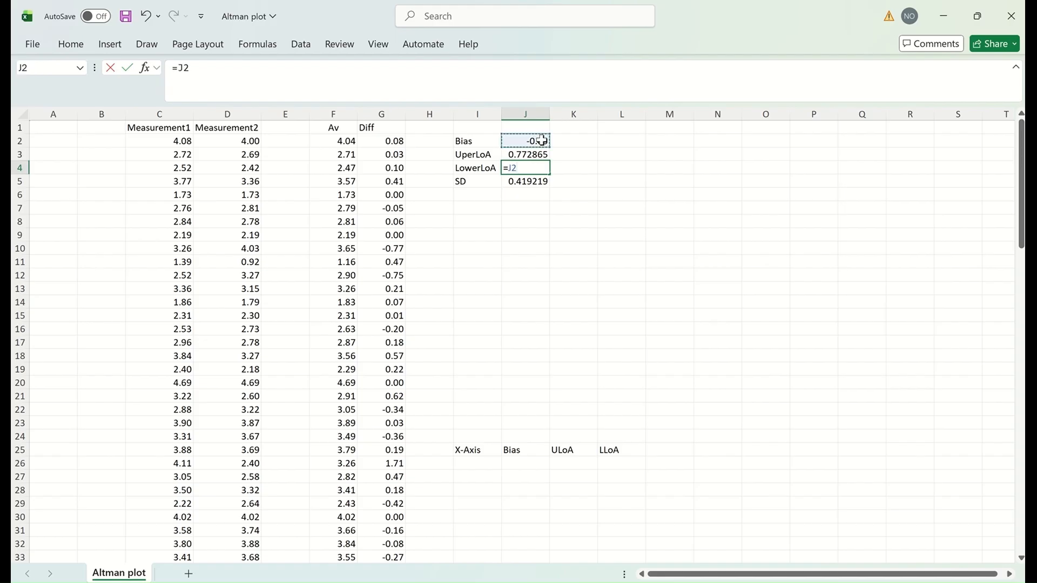
pyautogui.write('-1.96*')
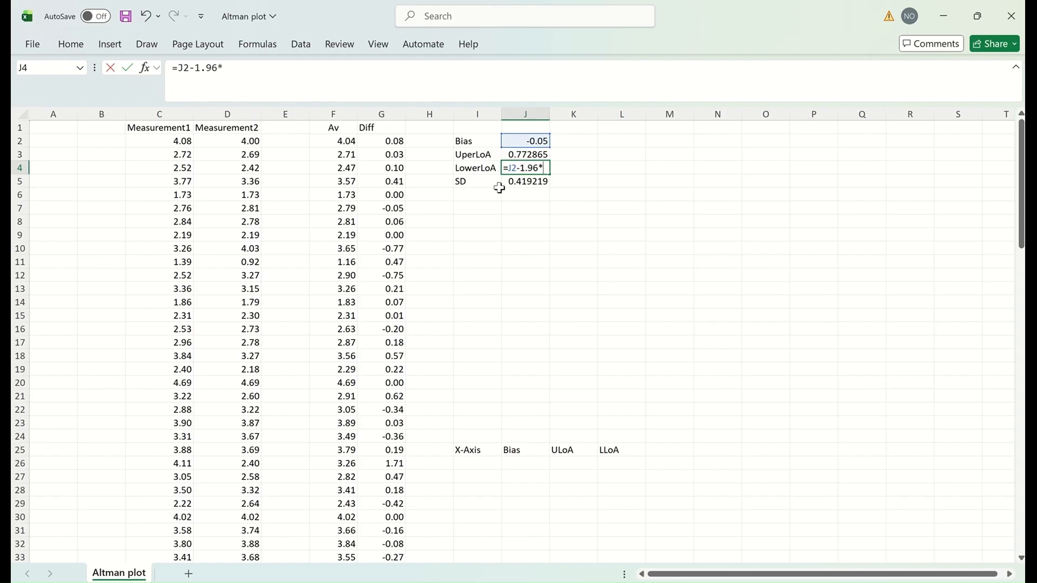
pyautogui.click(542, 182)
pyautogui.press('Return')
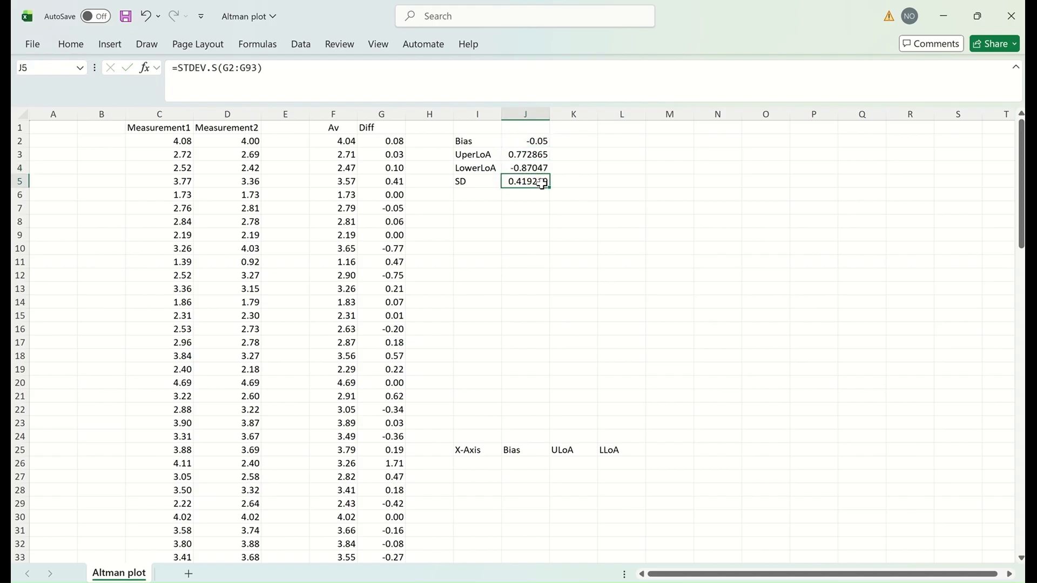
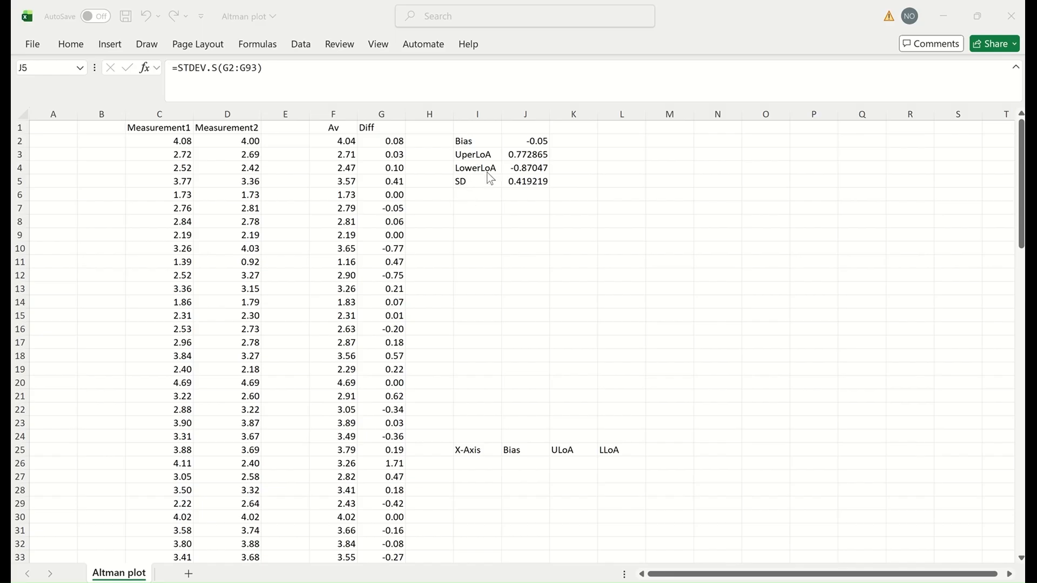
# Step: Insert an empty plain scatter chart and place it below the Bias and limits-of-agreement table
pyautogui.click(527, 222)
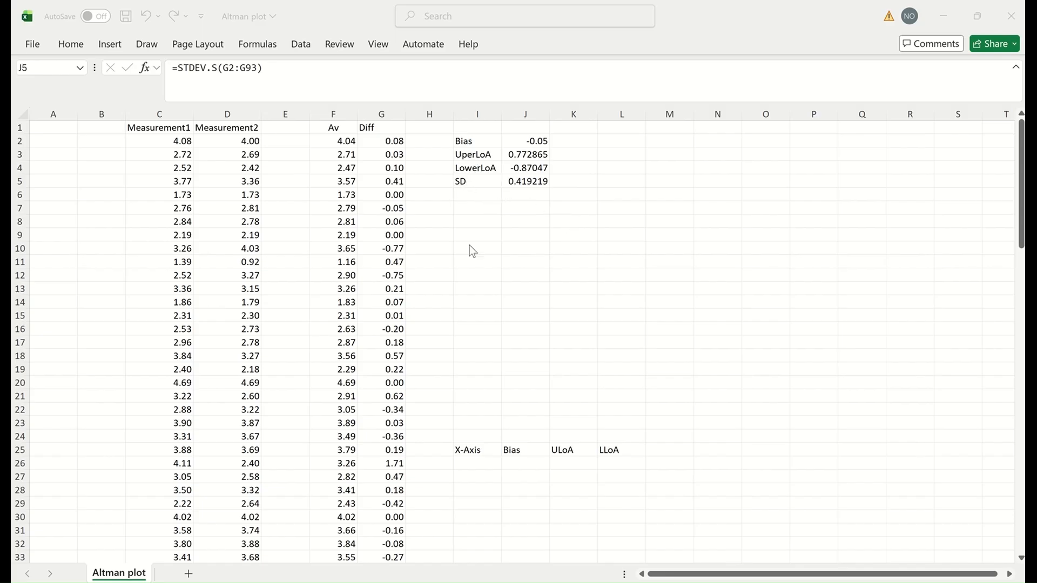
pyautogui.click(110, 45)
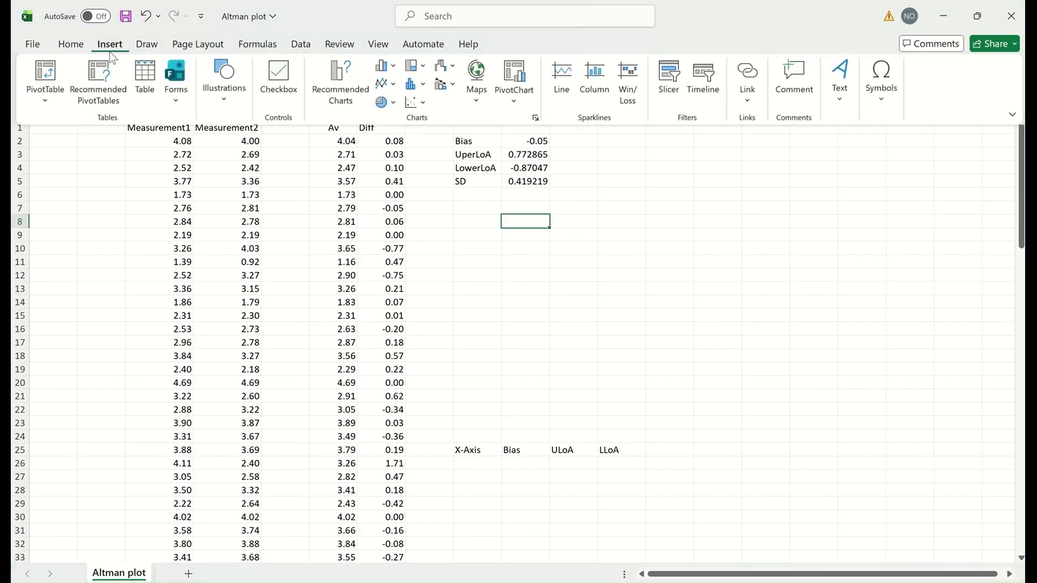
pyautogui.click(412, 104)
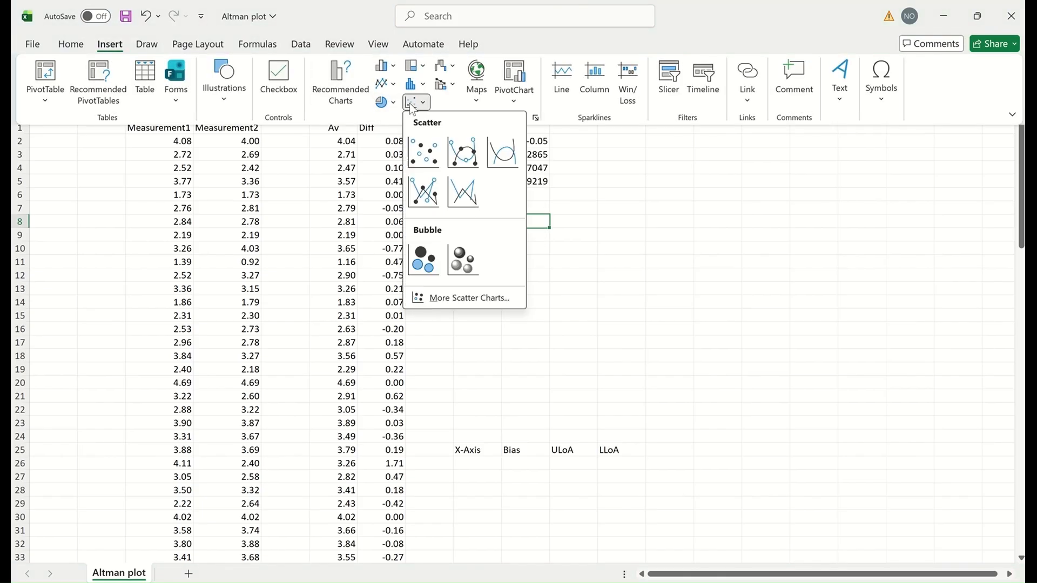
pyautogui.click(423, 153)
pyautogui.moveTo(590, 238); pyautogui.dragTo(682, 195)
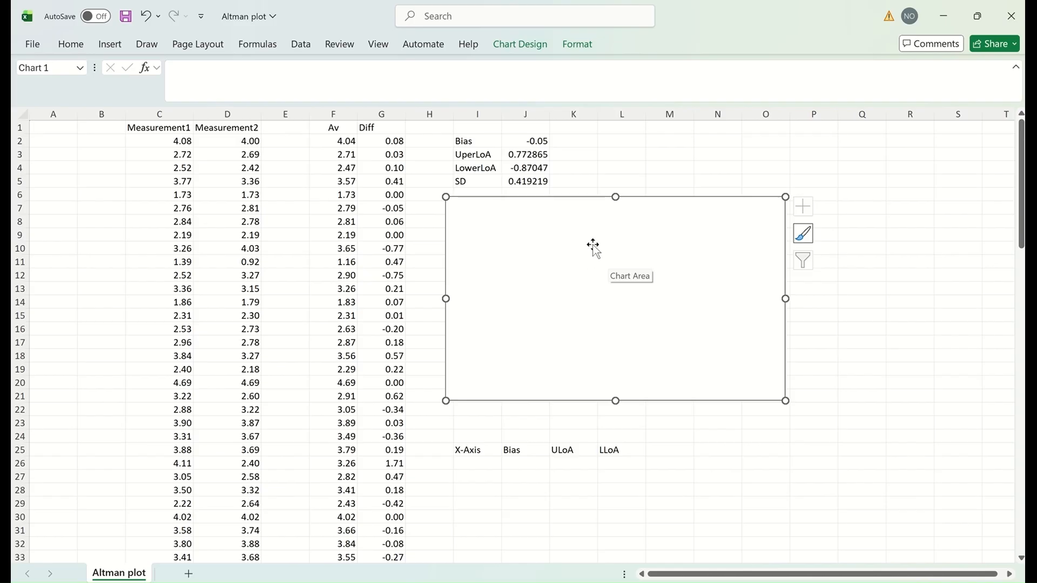
# Step: Add a new chart series whose X values are the Av column F2:F93
pyautogui.rightClick(682, 225)
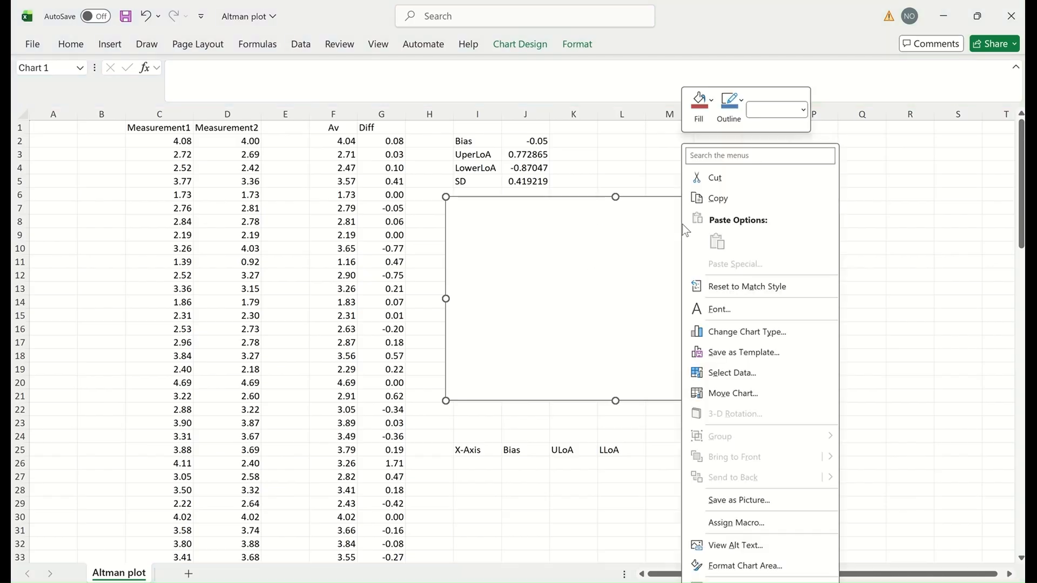
pyautogui.click(747, 373)
pyautogui.moveTo(655, 123); pyautogui.dragTo(761, 45)
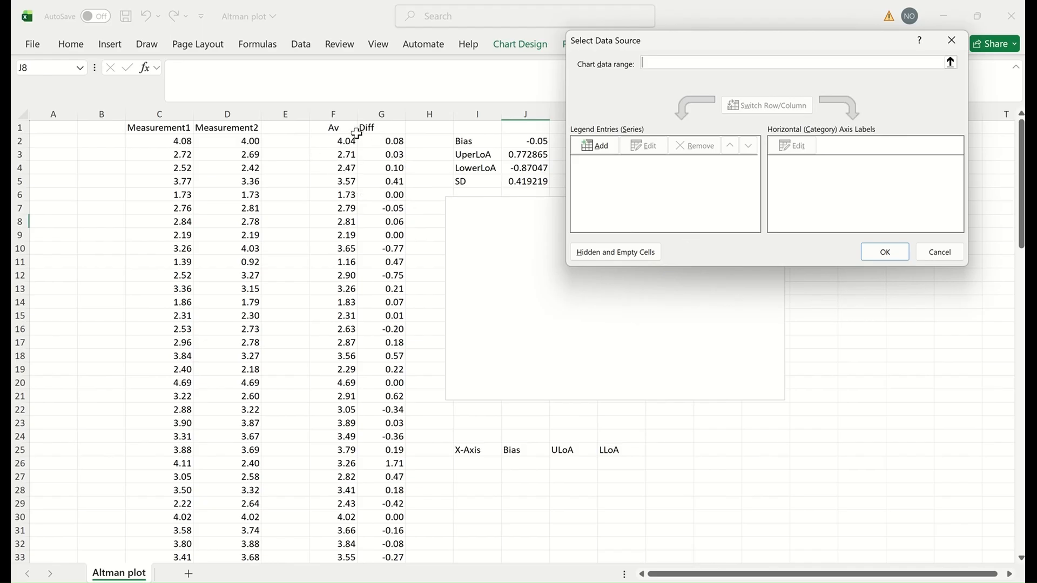
pyautogui.click(594, 147)
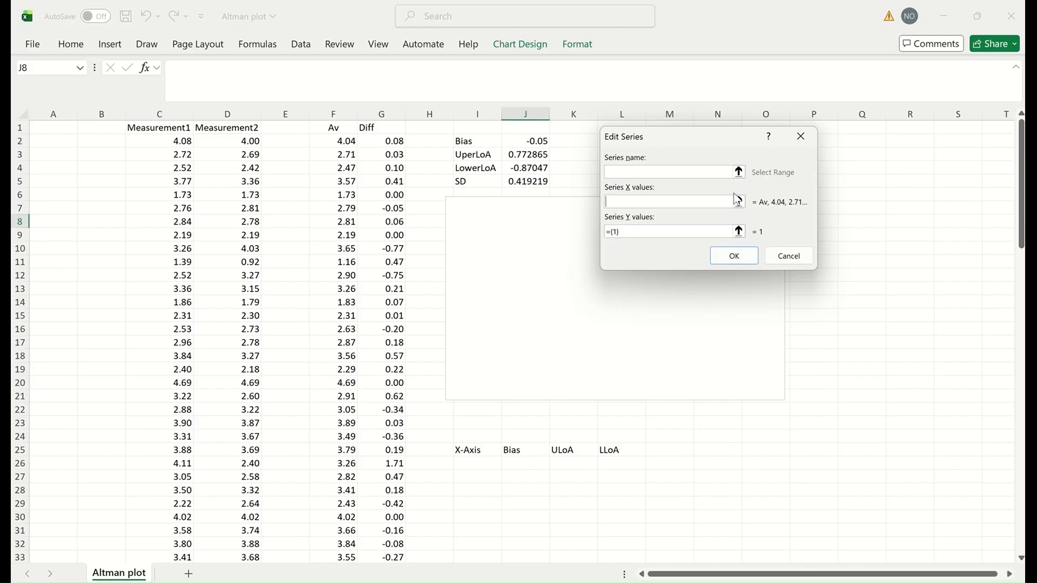
pyautogui.click(739, 203)
pyautogui.click(336, 143)
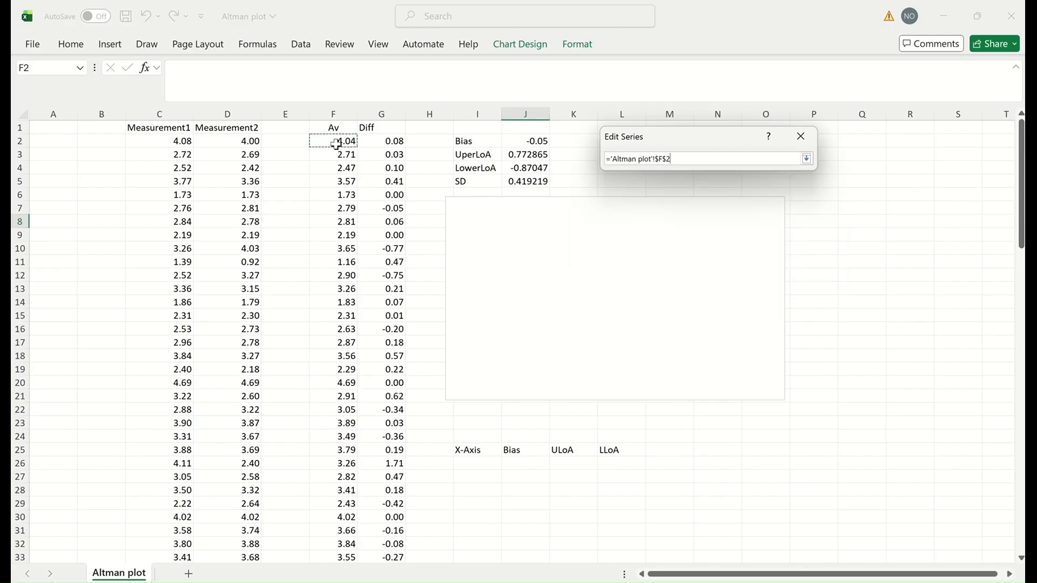
pyautogui.hotkey('ctrl', 'shift', 'Down')
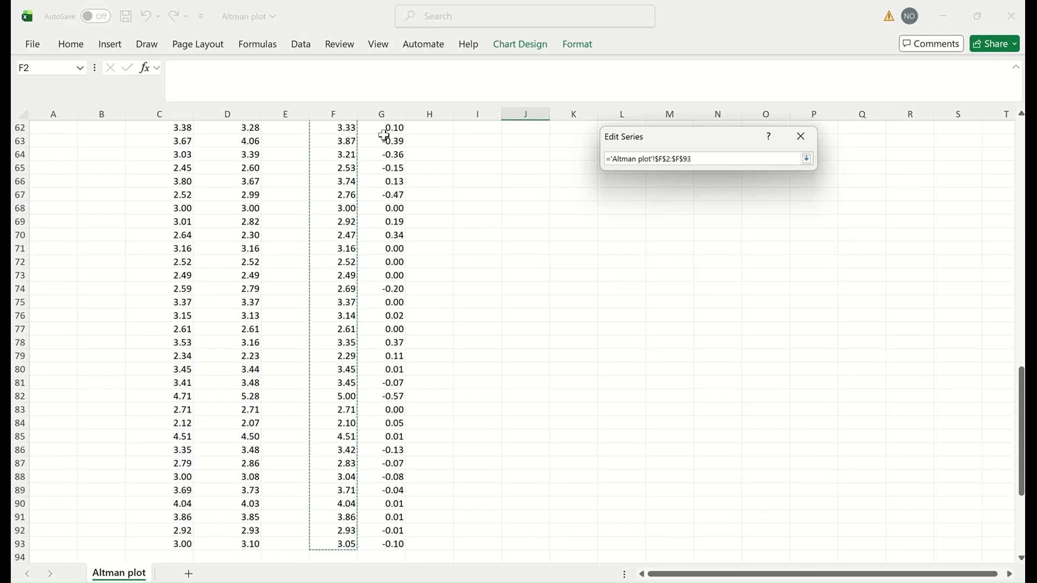
pyautogui.click(806, 159)
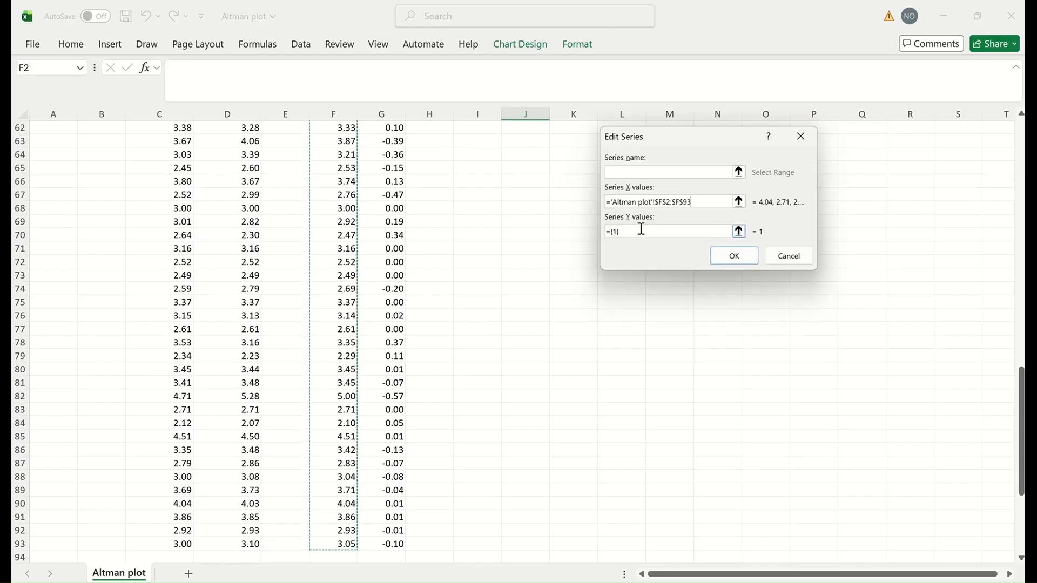
# Step: Set the series Y values to the Diff column G2:G93 and confirm the chart data
pyautogui.click(738, 231)
pyautogui.scroll(5, 422, 175)
pyautogui.scroll(15, 422, 175)
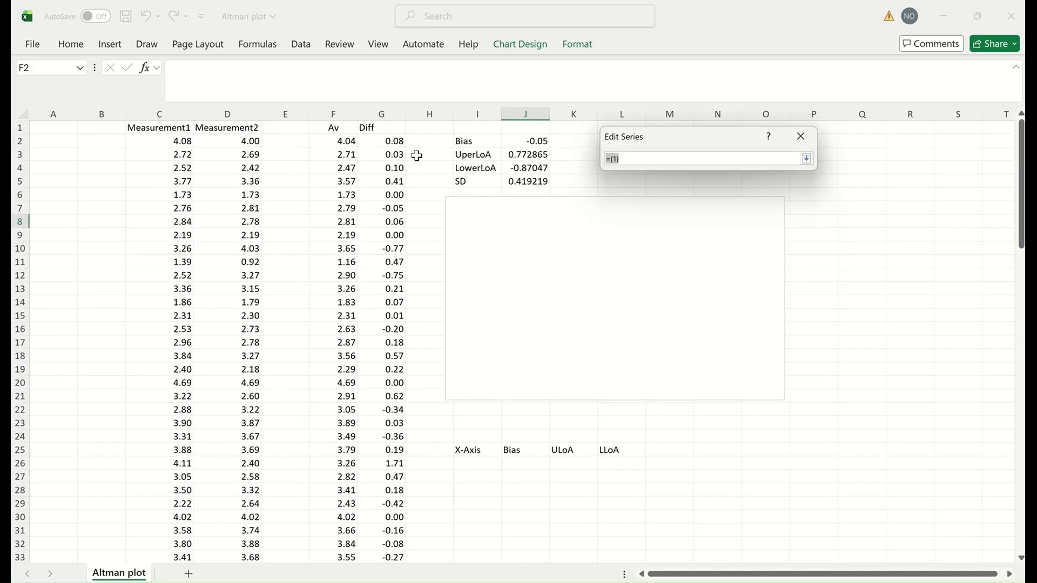
pyautogui.click(389, 143)
pyautogui.moveTo(389, 142); pyautogui.dragTo(381, 544)
pyautogui.moveTo(779, 87); pyautogui.dragTo(686, 101)
pyautogui.click(689, 219)
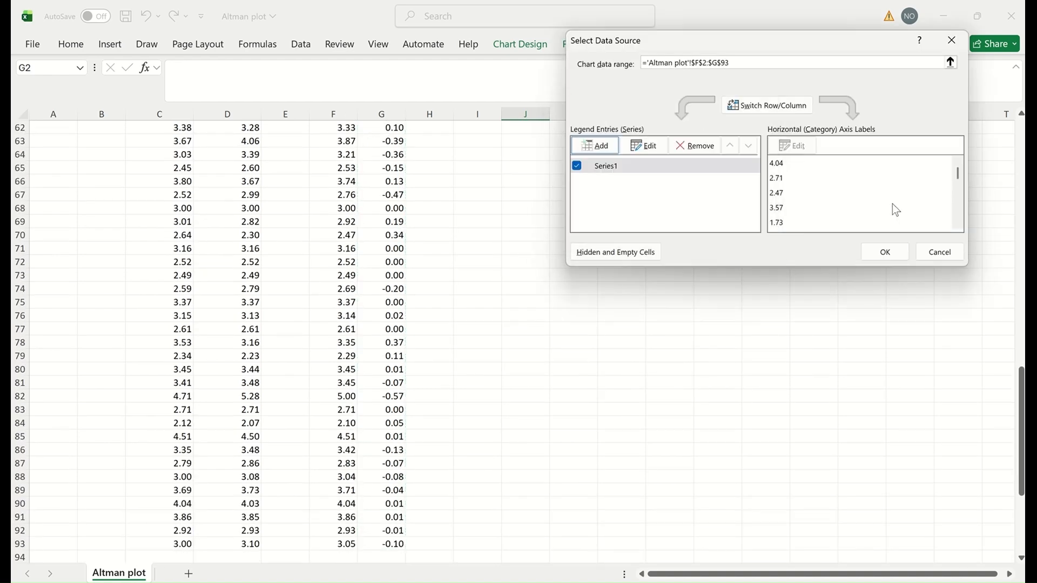
pyautogui.click(884, 253)
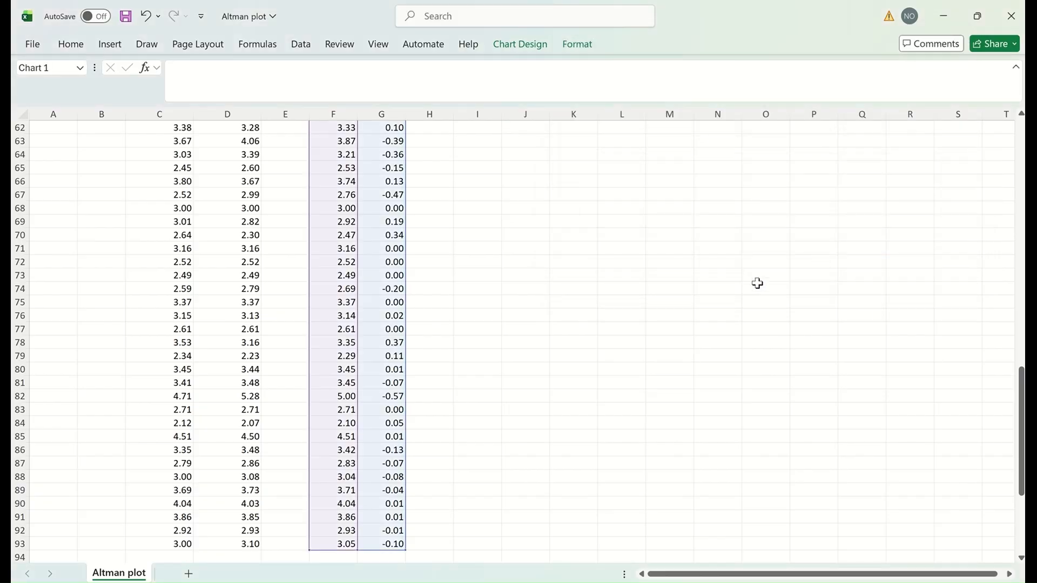
pyautogui.scroll(20, 727, 269)
# Step: Delete the chart's horizontal and vertical gridlines, then bring up Format Axis for the vertical axis
pyautogui.scroll(1, 728, 265)
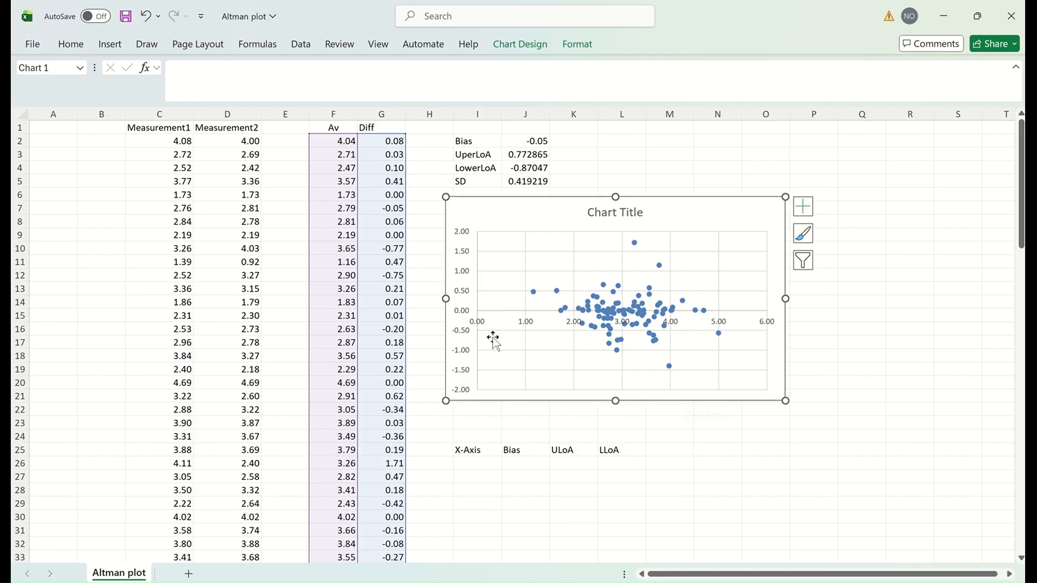
pyautogui.click(734, 251)
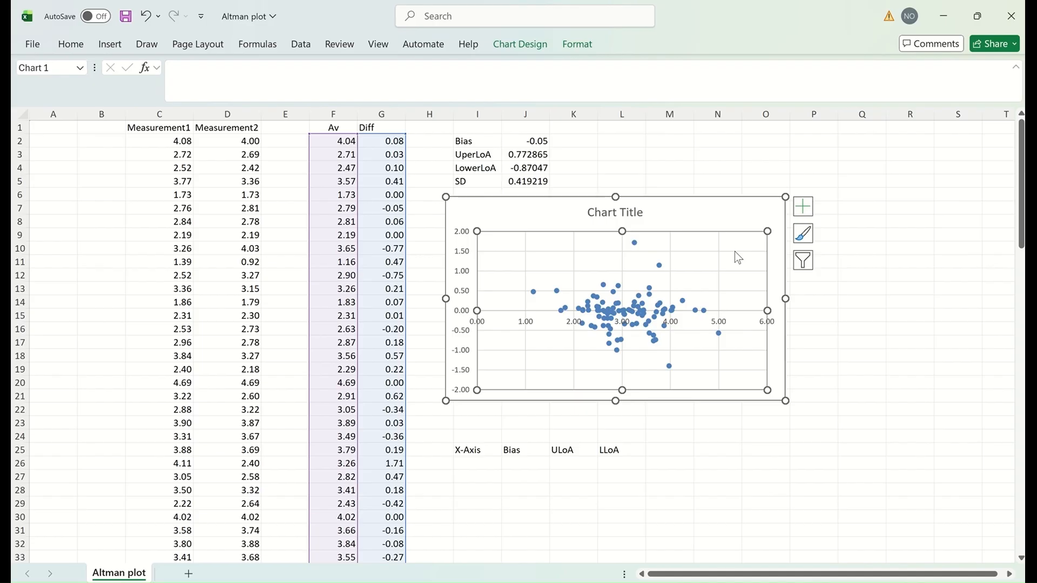
pyautogui.click(734, 251)
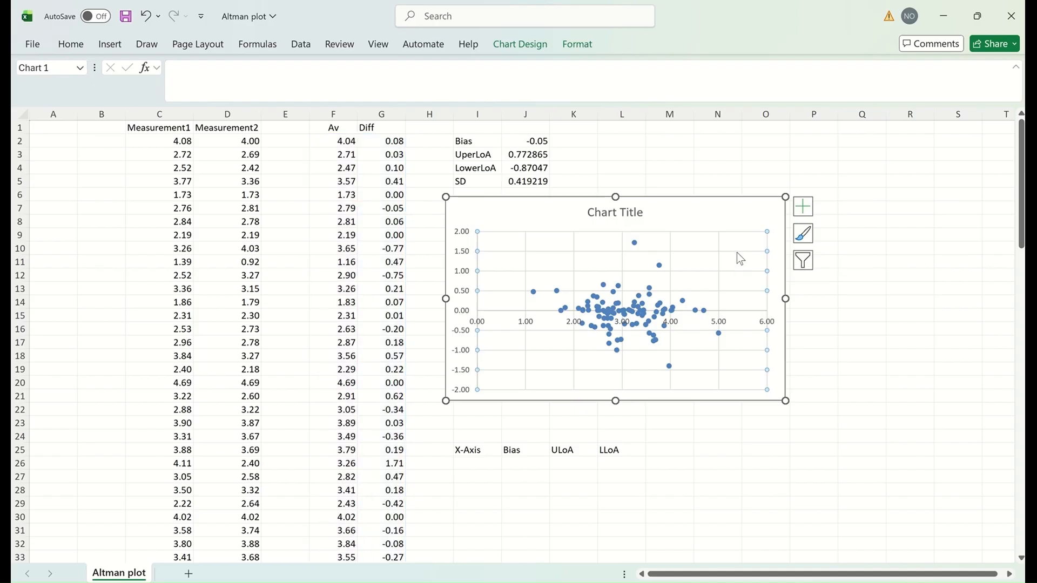
pyautogui.press('Delete')
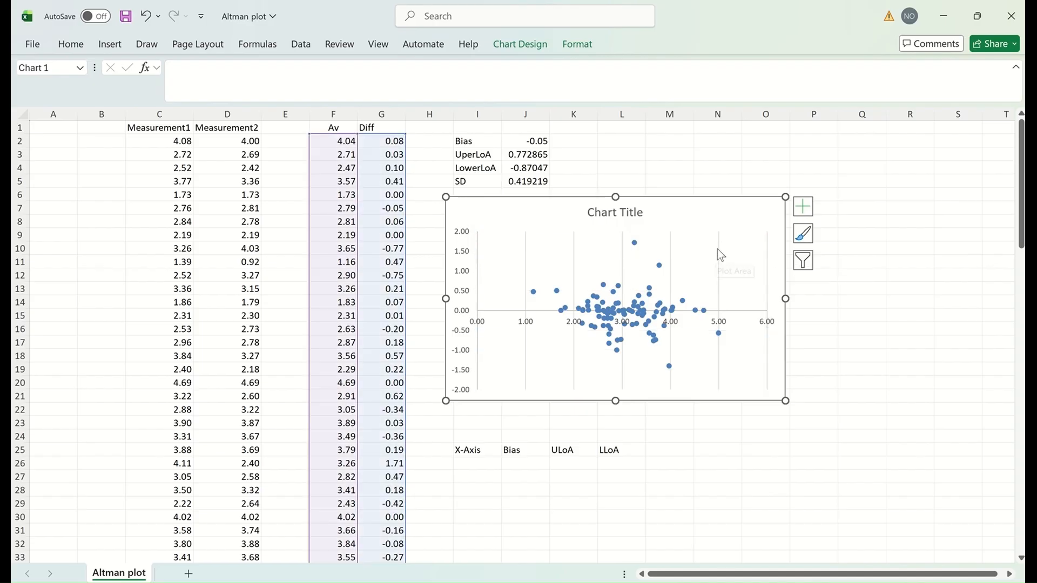
pyautogui.click(719, 251)
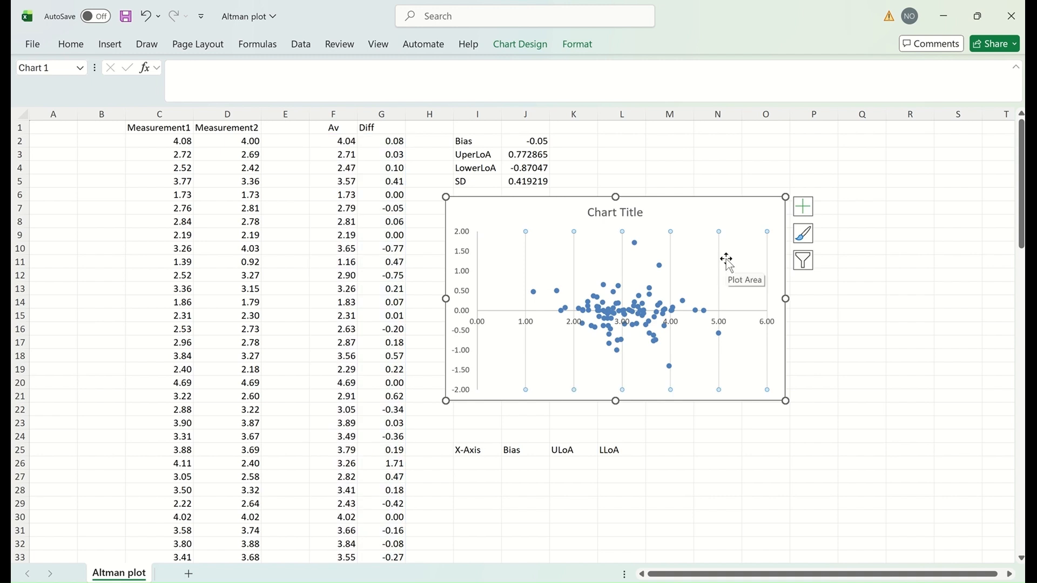
pyautogui.press('Delete')
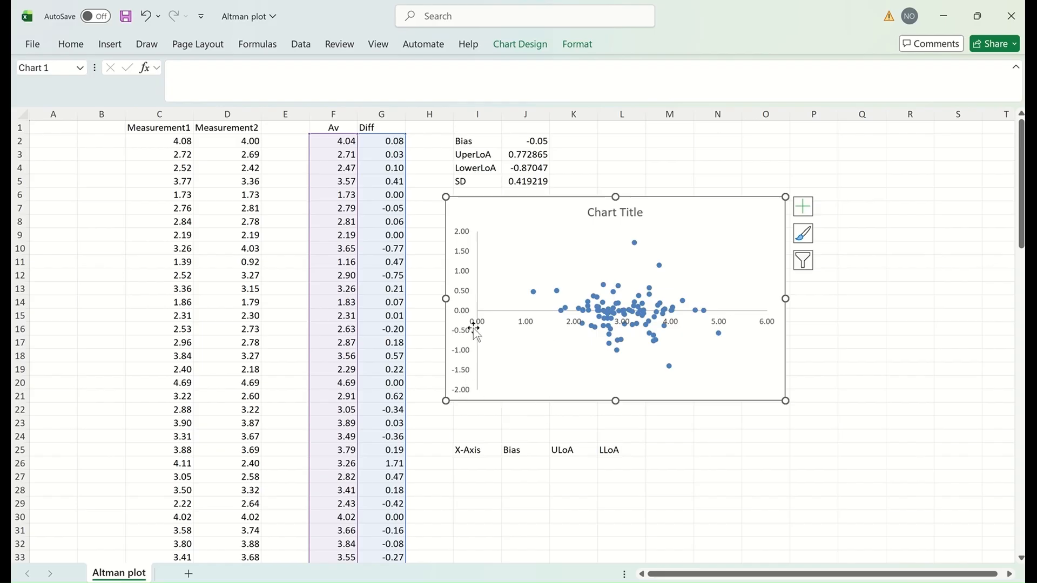
pyautogui.click(463, 279)
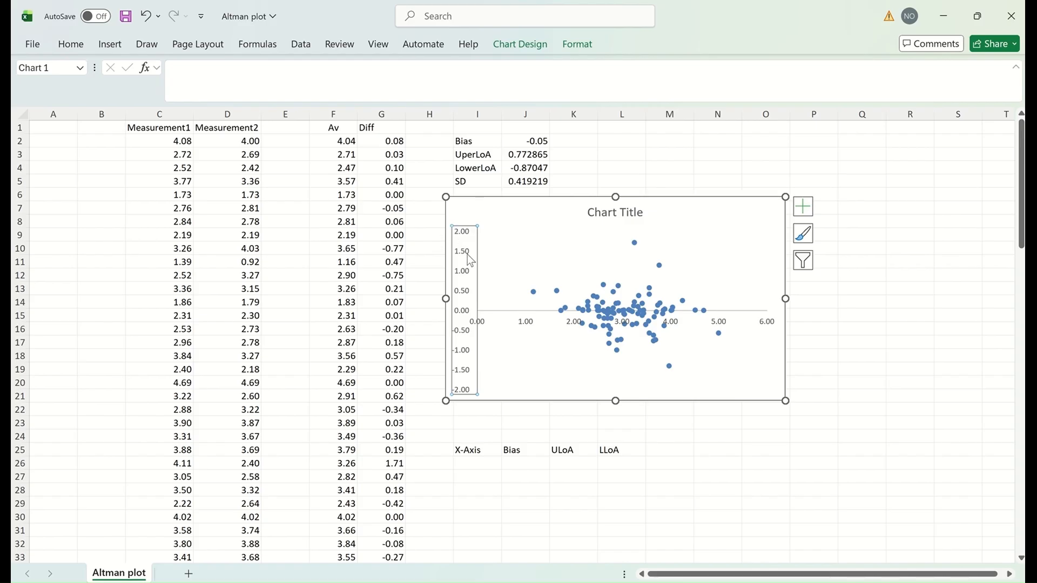
pyautogui.doubleClick(464, 256)
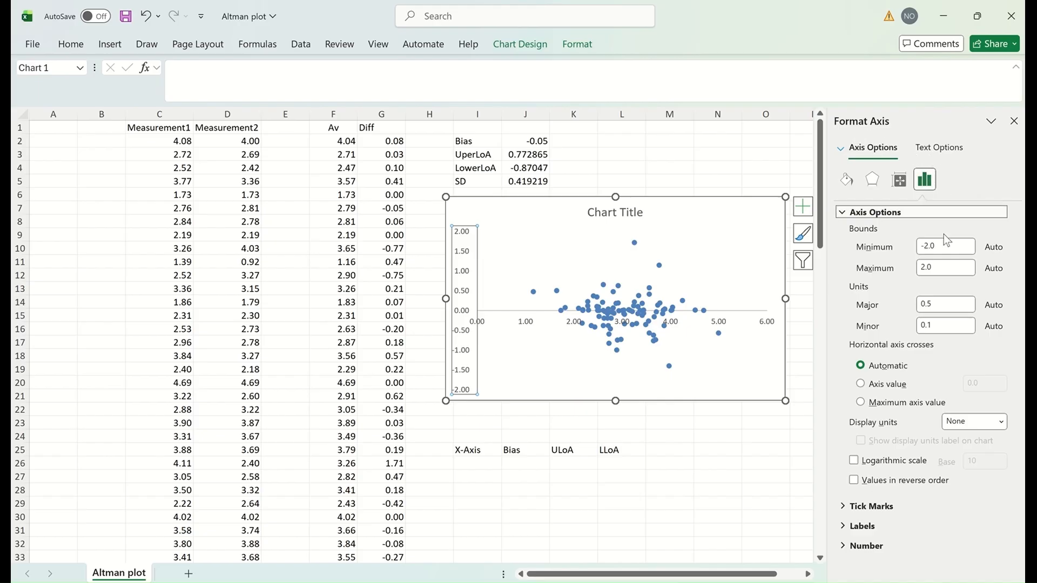
# Step: Set the horizontal axis to cross the vertical axis at value -2
pyautogui.click(889, 385)
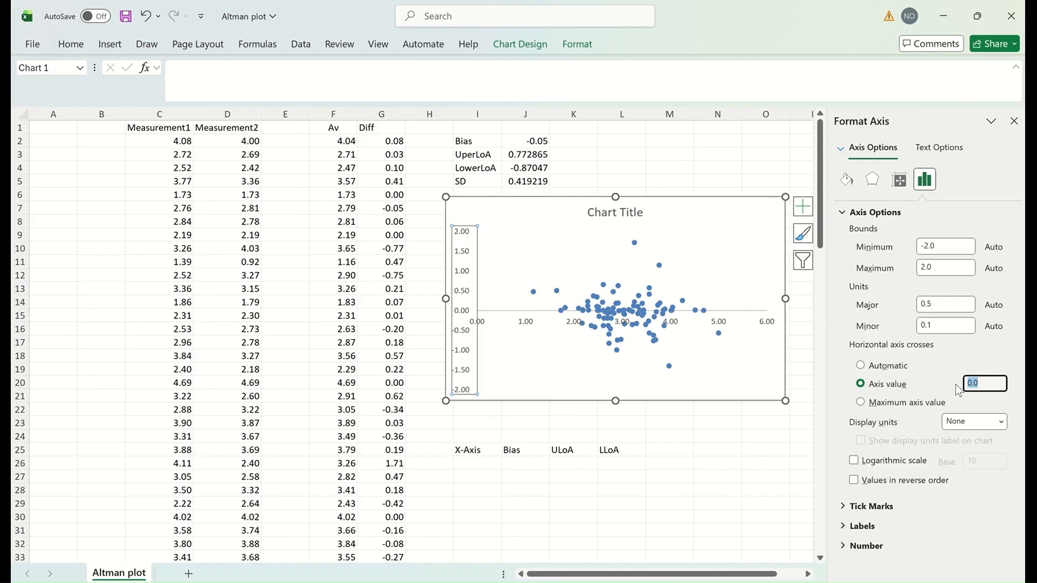
pyautogui.write('-')
pyautogui.press('Return')
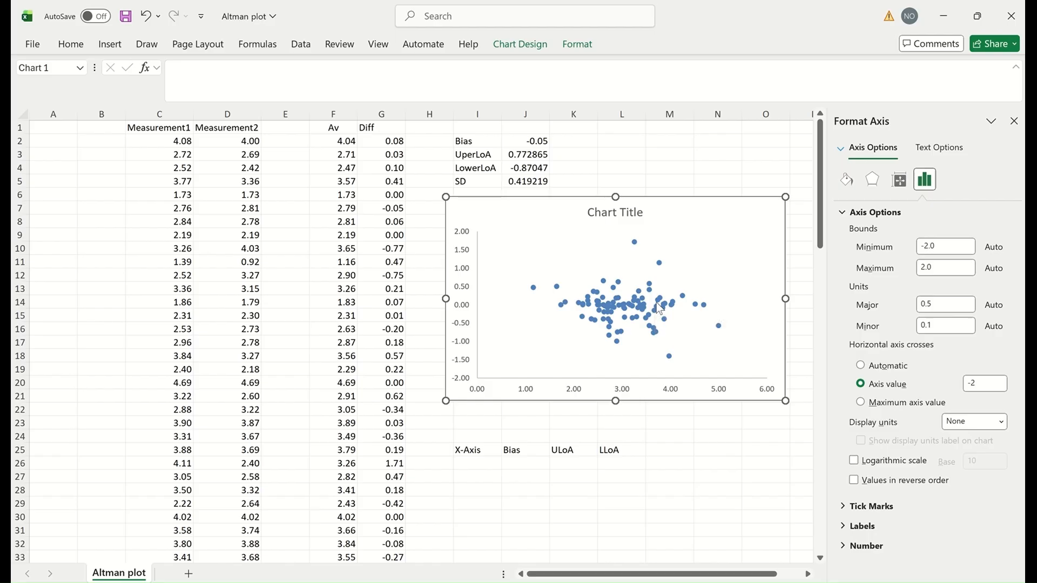
pyautogui.moveTo(658, 309)
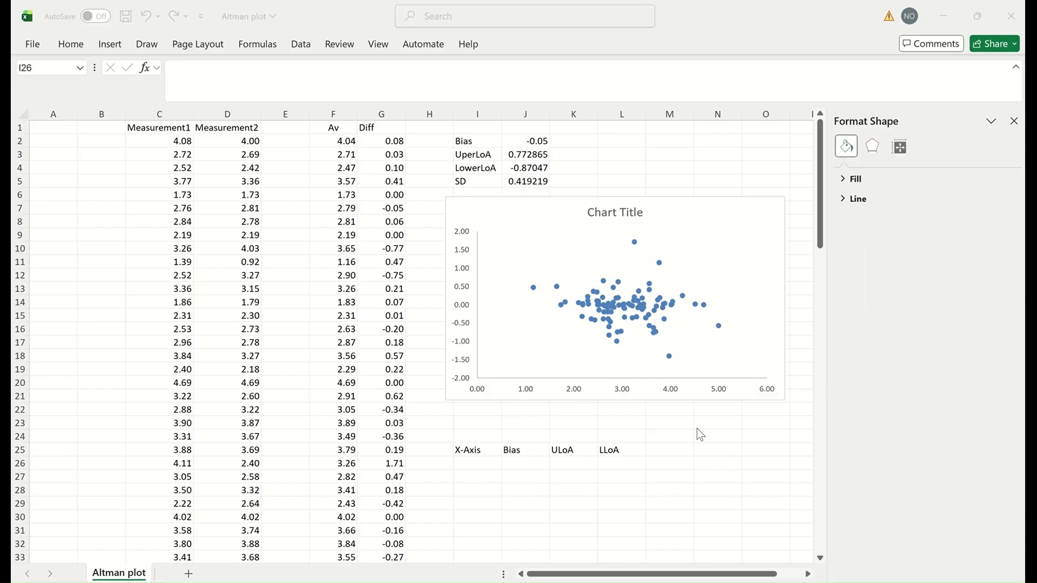
# Step: Enter X-Axis values 0 and 6 in I26 and I27
pyautogui.click(474, 463)
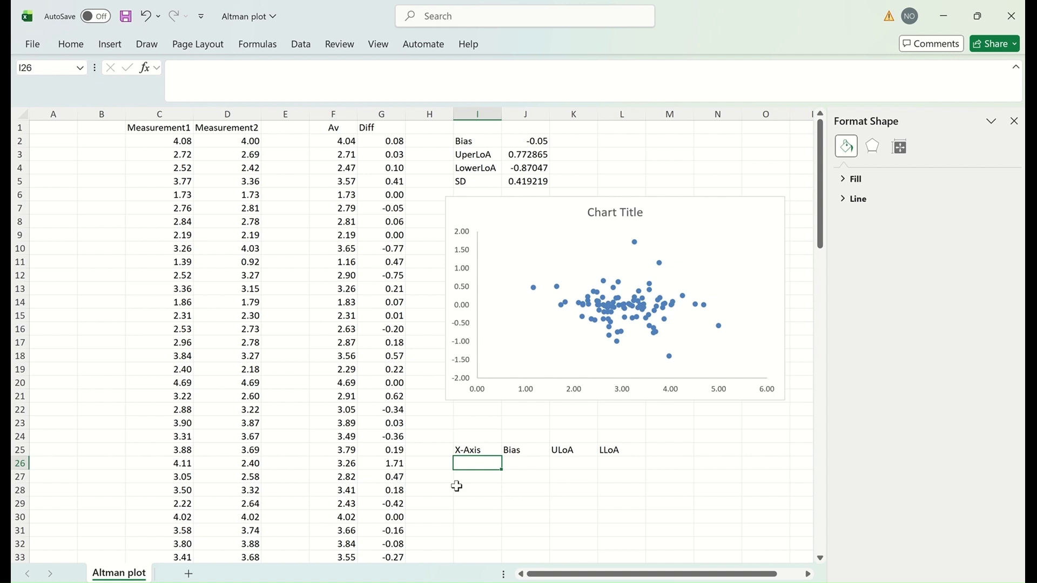
pyautogui.write('0')
pyautogui.press('Return')
pyautogui.write('6')
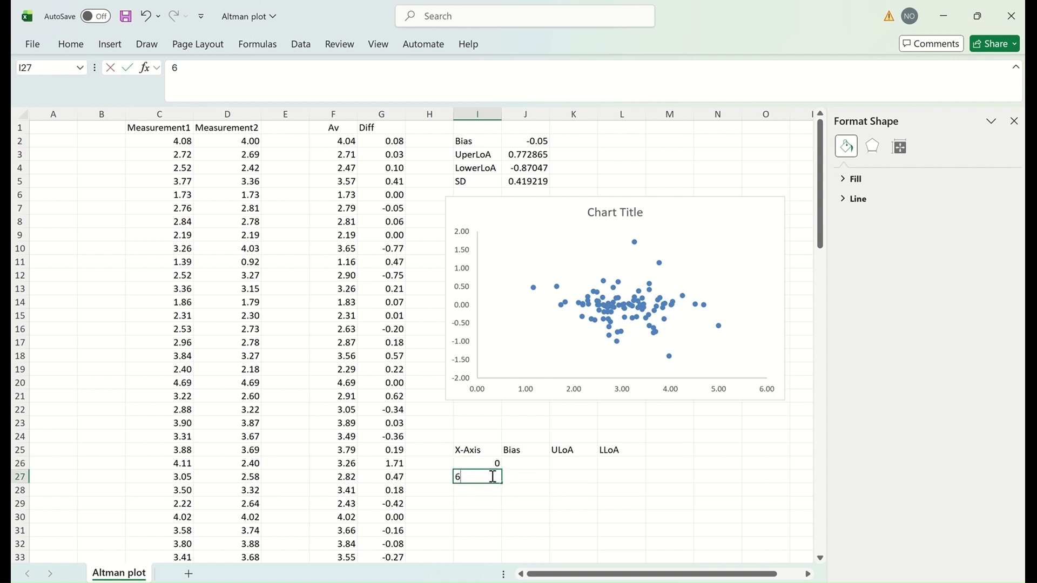
pyautogui.click(472, 502)
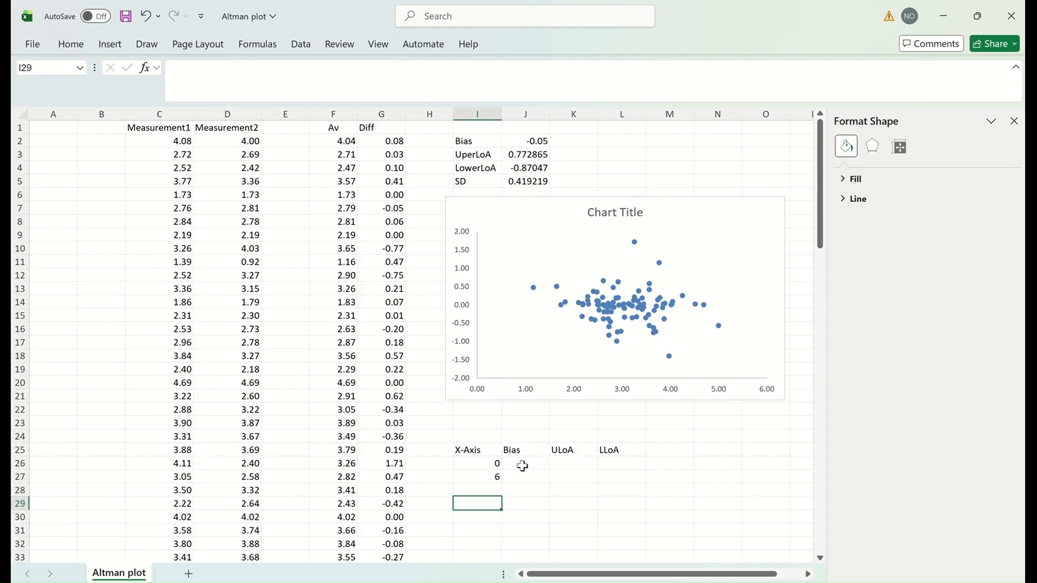
# Step: Paste the Bias from J2 as a value into J26 and fill it down to J27
pyautogui.click(534, 142)
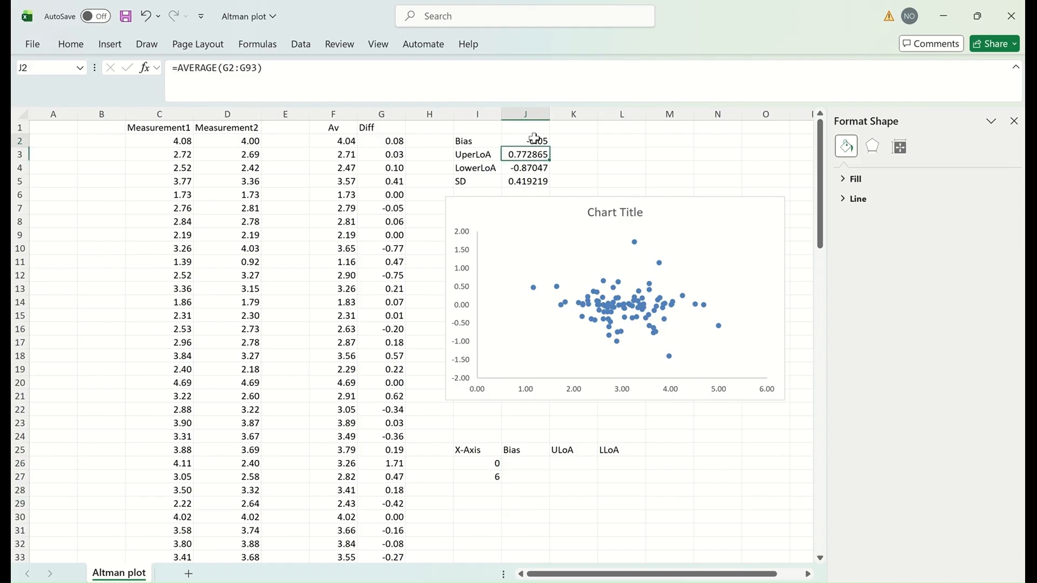
pyautogui.hotkey('ctrl', 'c')
pyautogui.click(530, 464)
pyautogui.rightClick(531, 464)
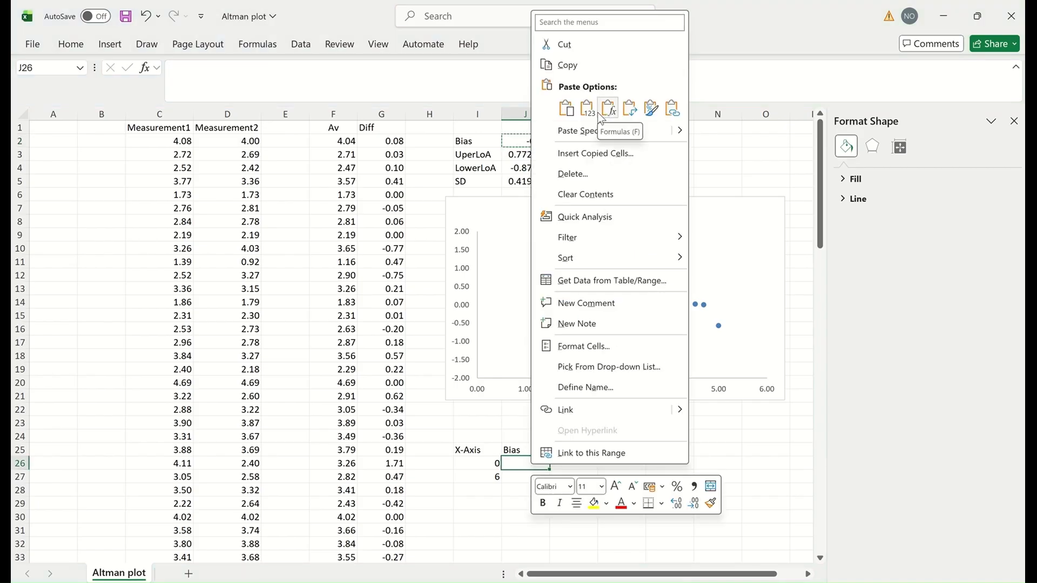
pyautogui.click(588, 110)
pyautogui.rightClick(528, 478)
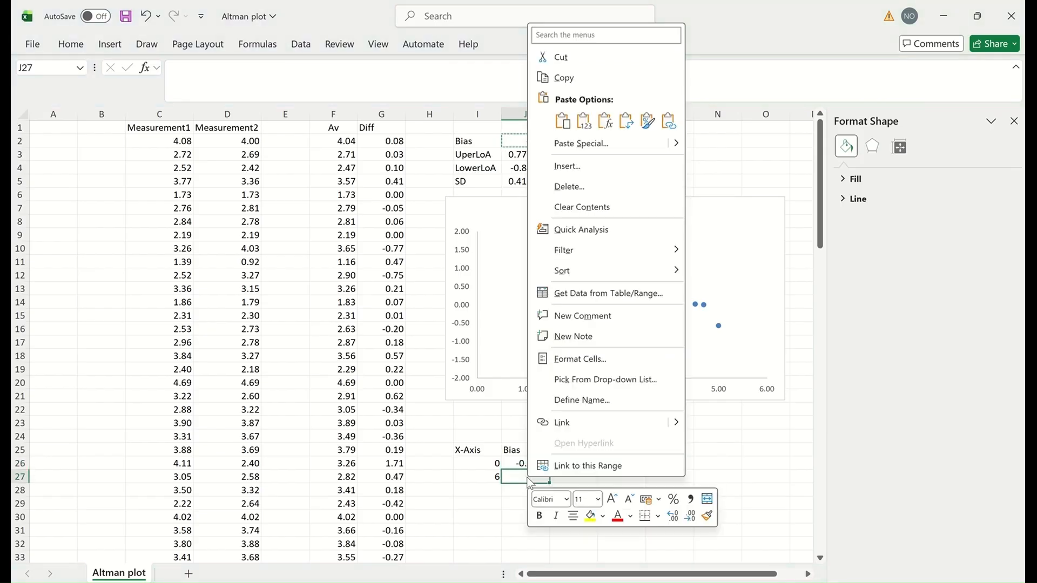
pyautogui.press('Escape')
pyautogui.click(544, 465)
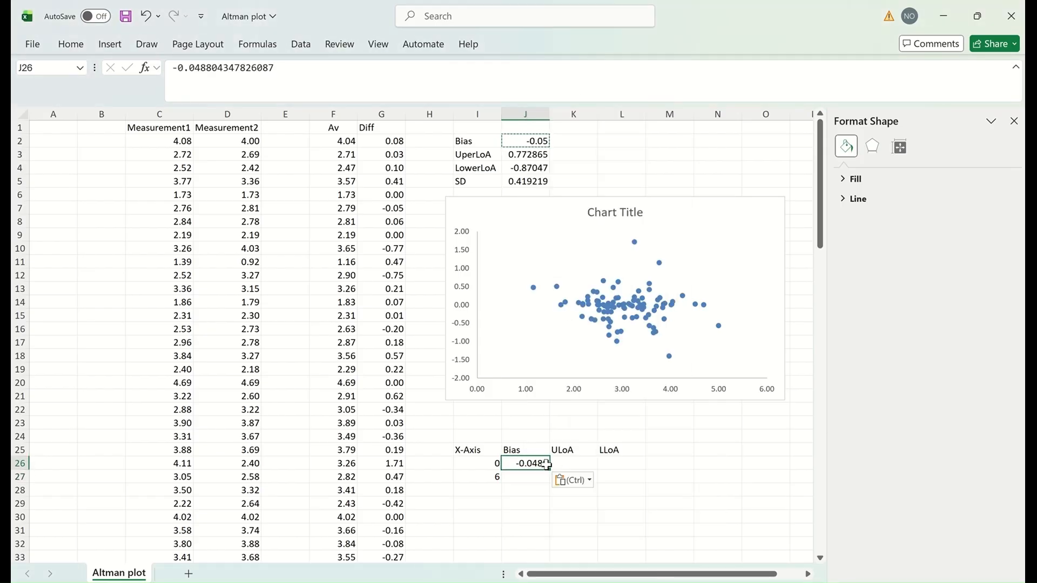
pyautogui.moveTo(549, 469); pyautogui.dragTo(553, 479)
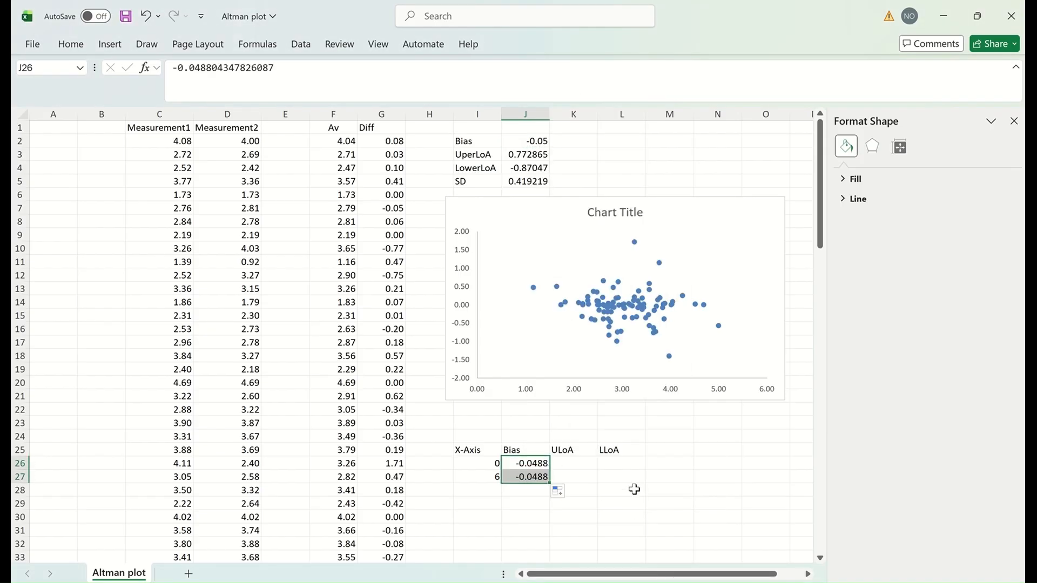
# Step: Paste the upper limit of agreement from J3 as values into K26:K27
pyautogui.click(572, 467)
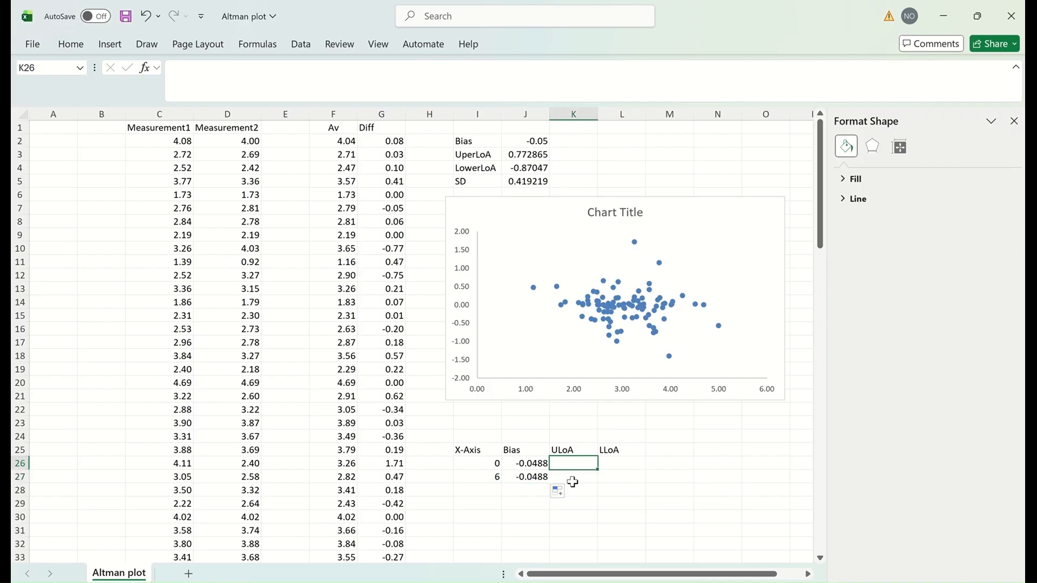
pyautogui.click(533, 158)
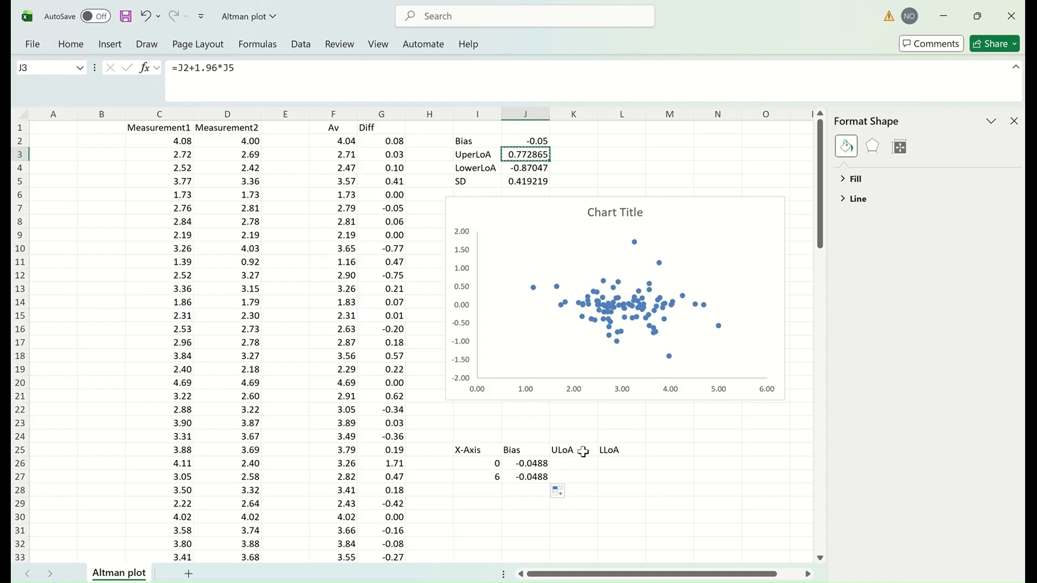
pyautogui.moveTo(579, 458); pyautogui.dragTo(577, 475)
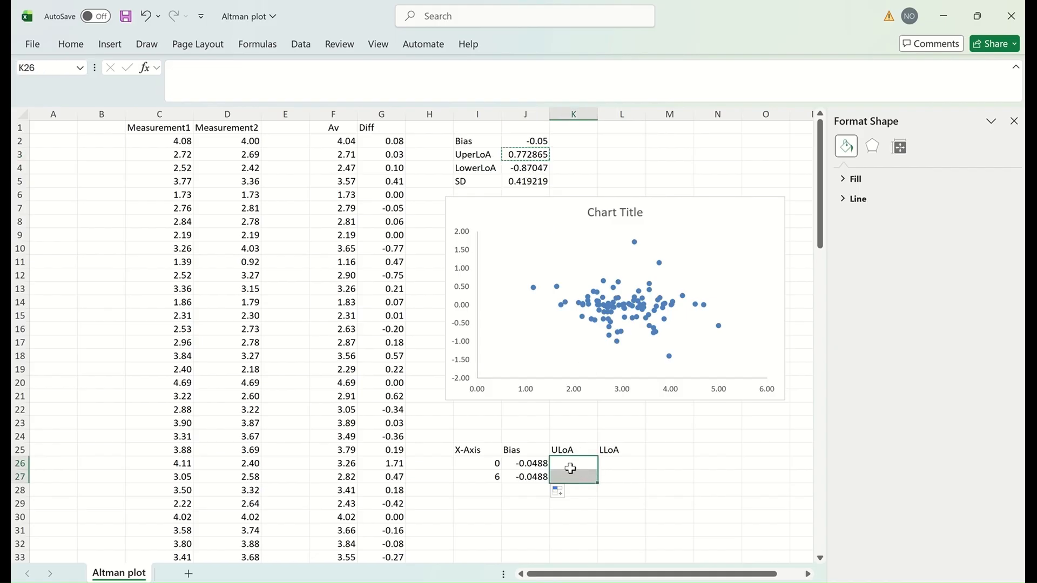
pyautogui.rightClick(573, 465)
pyautogui.click(629, 109)
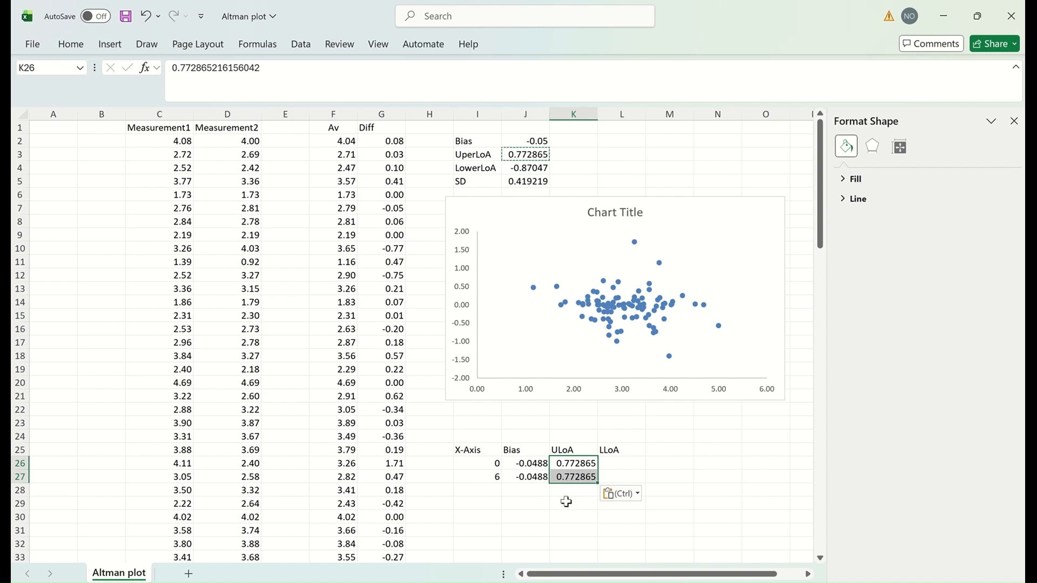
# Step: Paste the lower limit of agreement from J4 as a value into L26 and fill down to L27
pyautogui.click(621, 465)
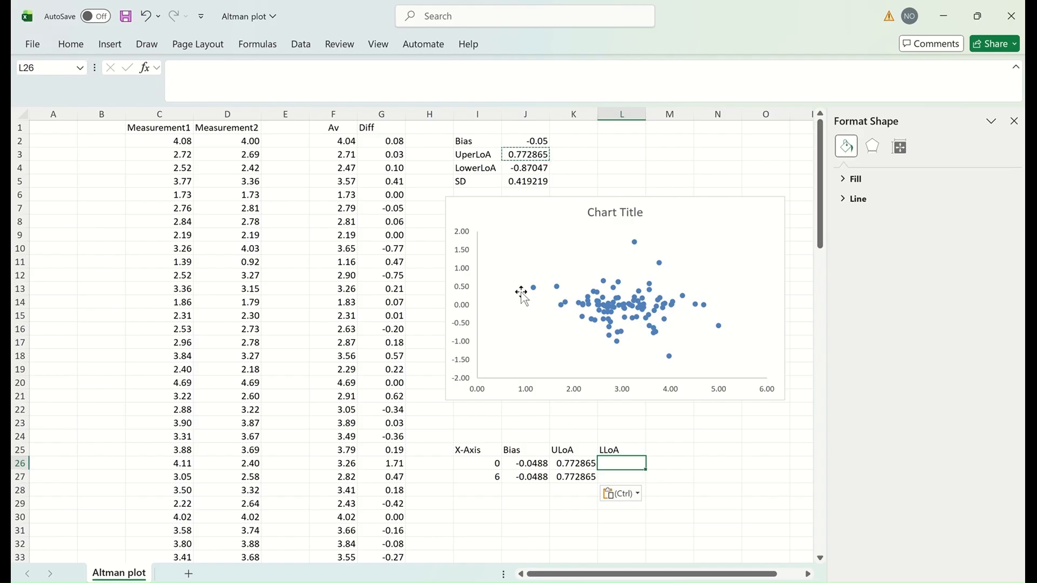
pyautogui.click(536, 169)
pyautogui.hotkey('ctrl', 'c')
pyautogui.click(617, 462)
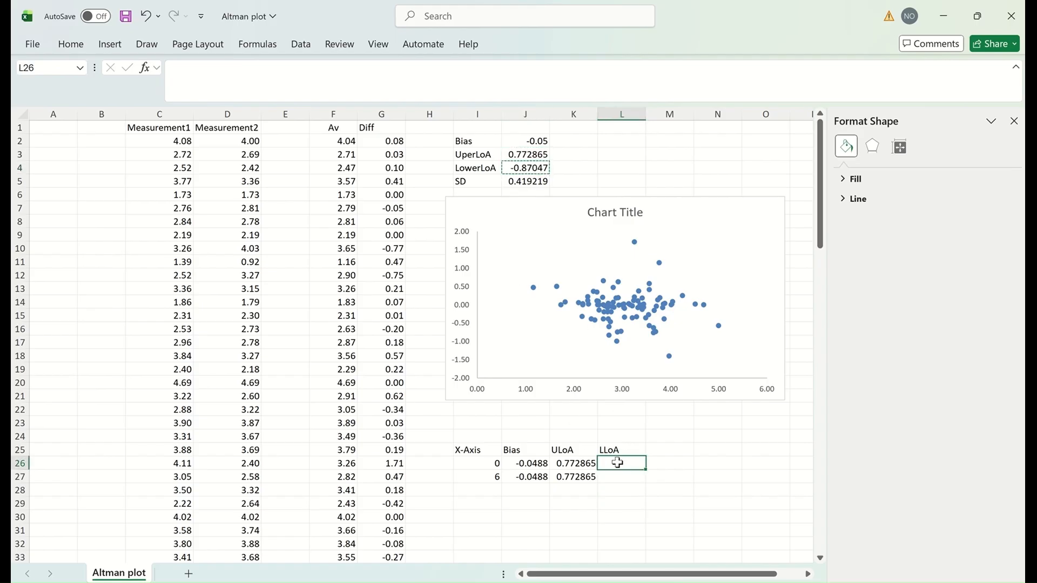
pyautogui.rightClick(617, 463)
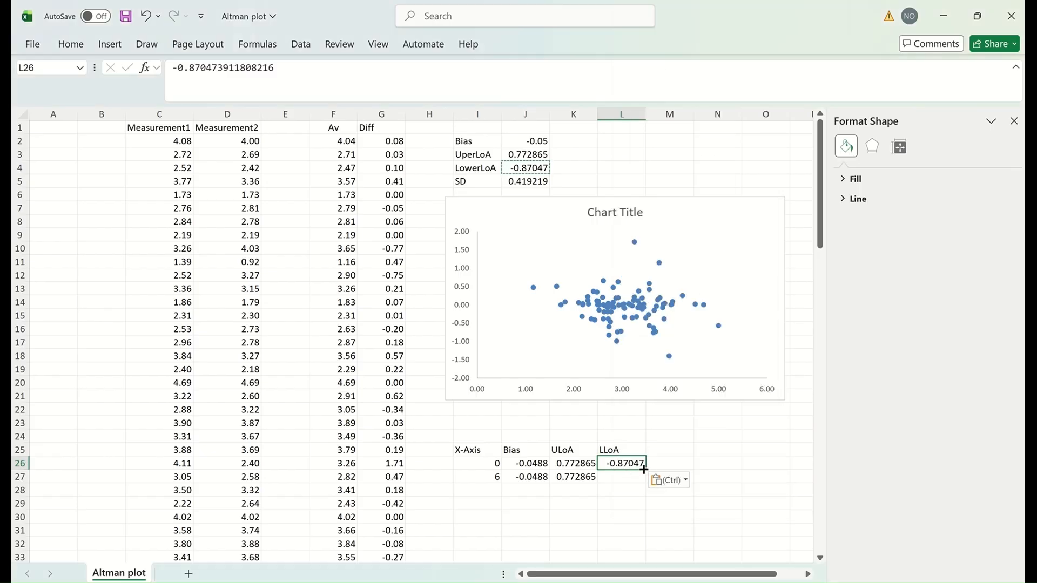
pyautogui.moveTo(644, 469); pyautogui.dragTo(642, 481)
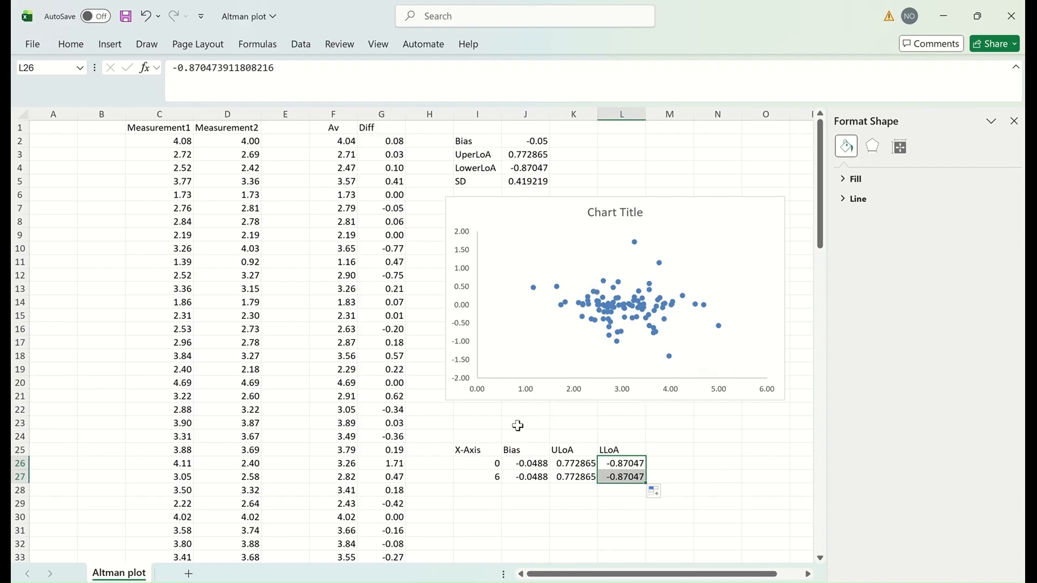
pyautogui.scroll(-1, 729, 380)
pyautogui.click(729, 381)
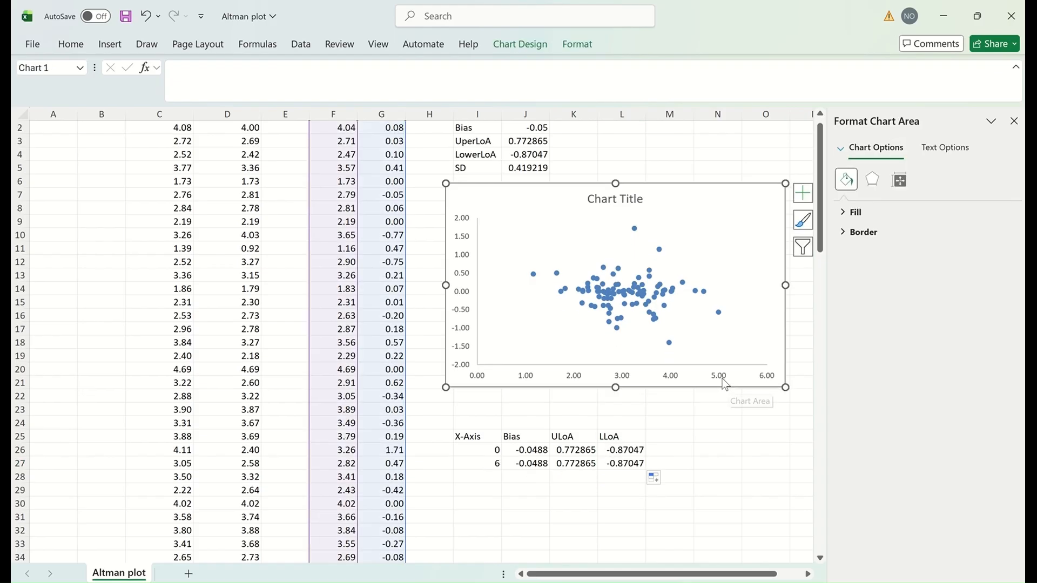
# Step: Add a chart series with X values I26:I27 (0 and 6) and Y values J26:J27 (Bias)
pyautogui.rightClick(705, 378)
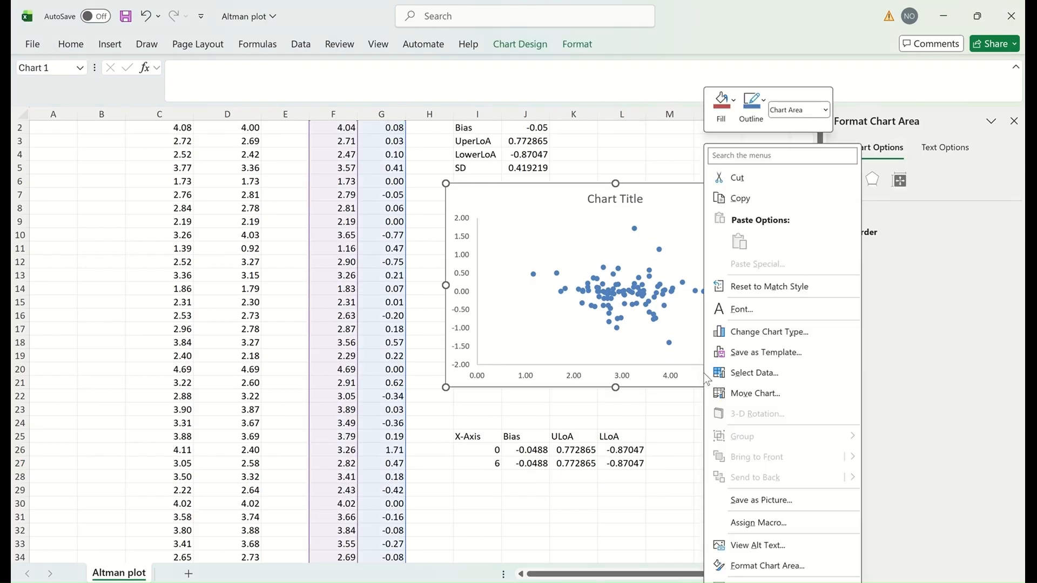
pyautogui.click(734, 373)
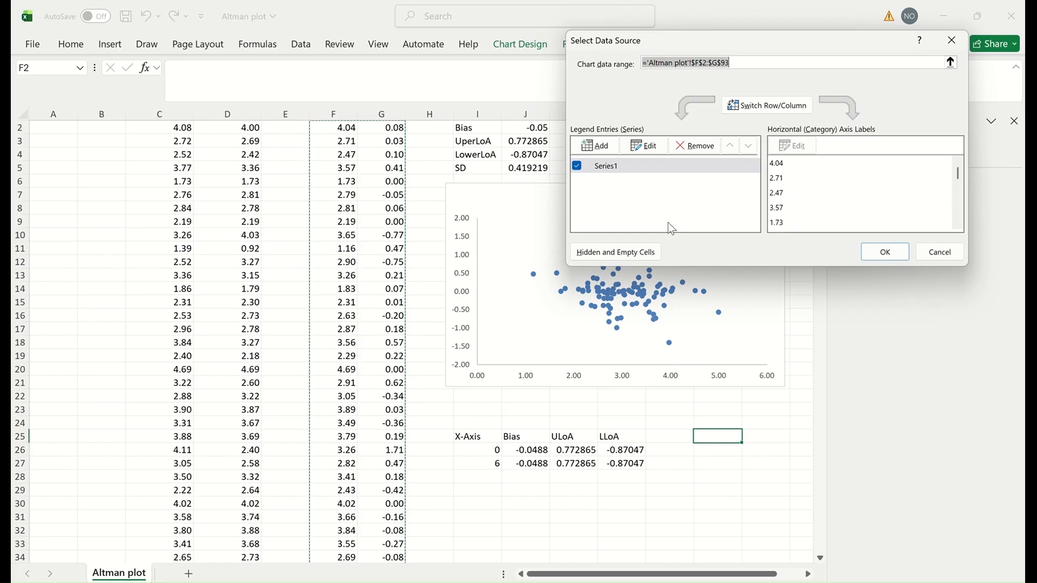
pyautogui.click(596, 146)
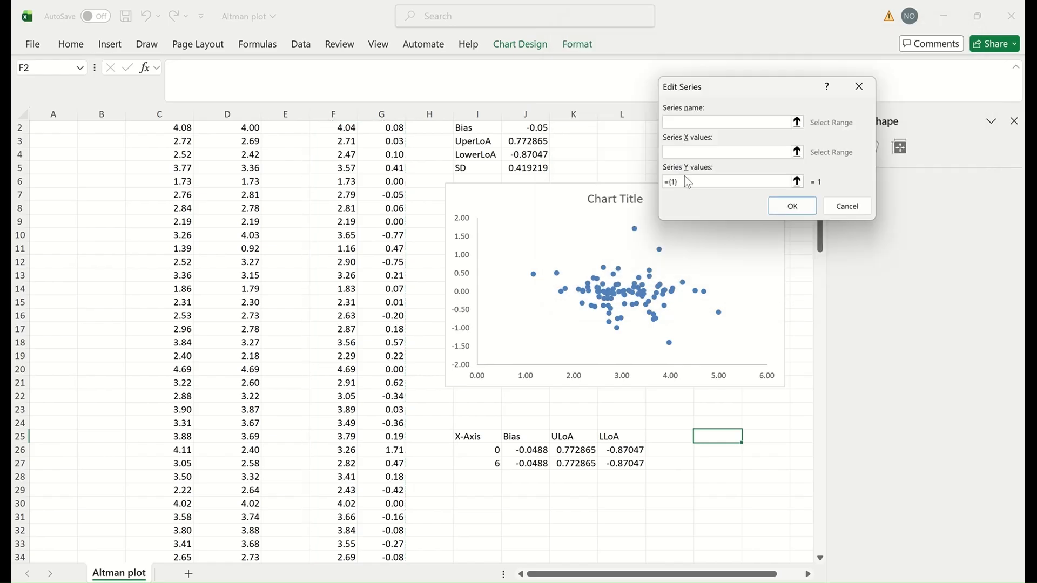
pyautogui.moveTo(773, 82); pyautogui.dragTo(757, 99)
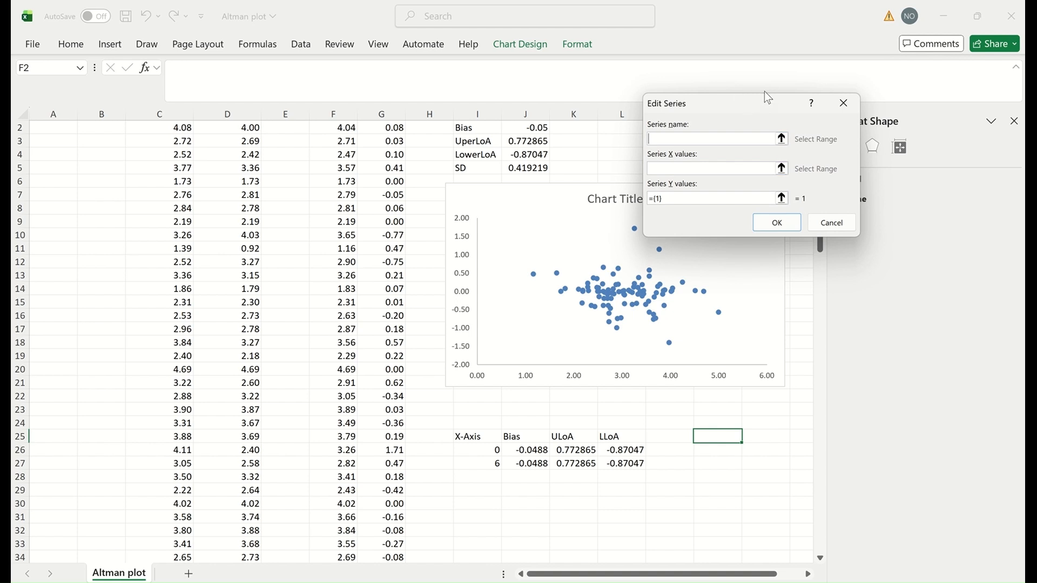
pyautogui.moveTo(764, 91); pyautogui.dragTo(891, 34)
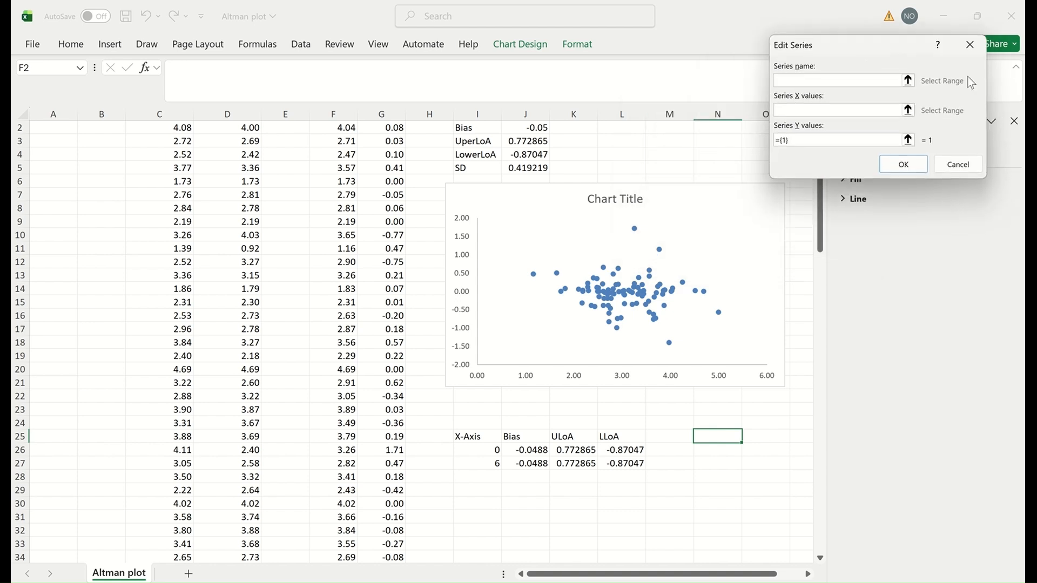
pyautogui.click(908, 111)
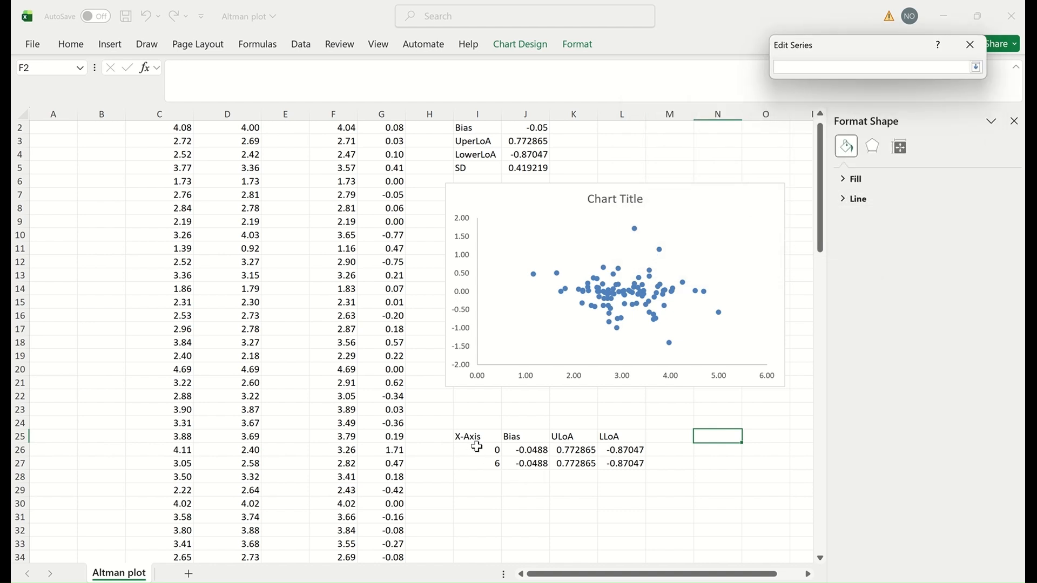
pyautogui.moveTo(477, 447); pyautogui.dragTo(476, 460)
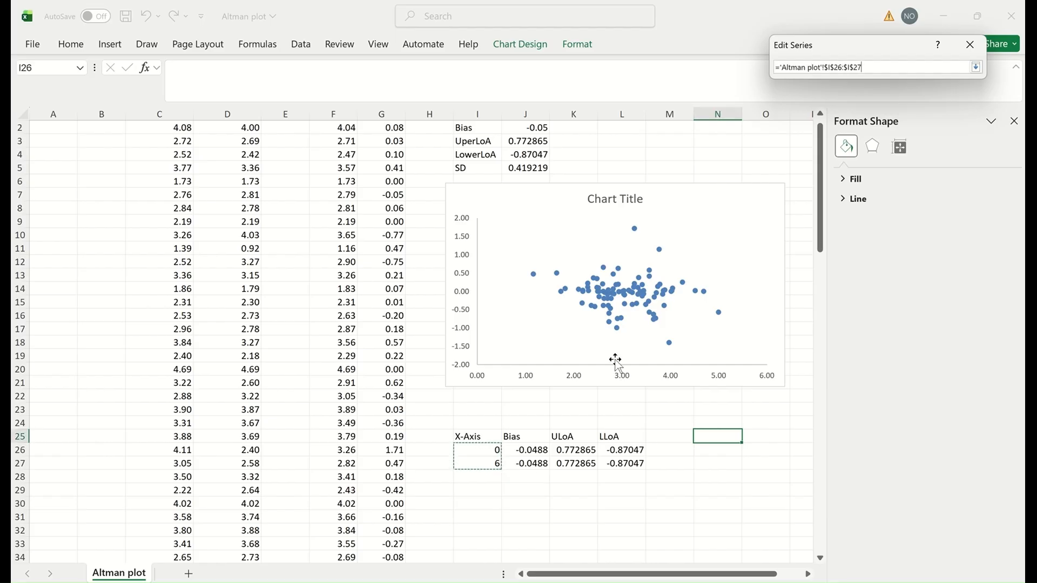
pyautogui.click(976, 67)
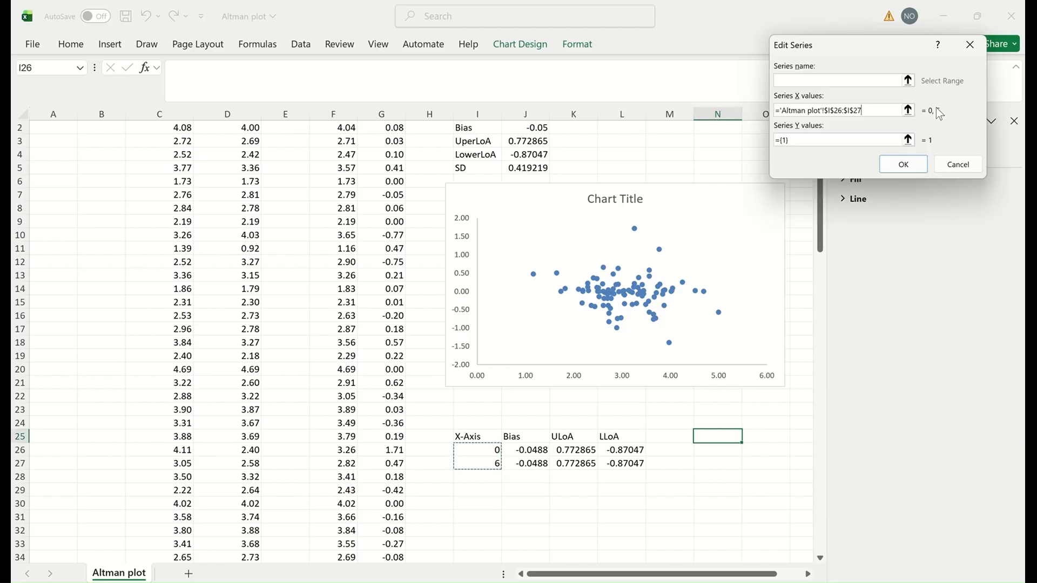
pyautogui.click(908, 141)
pyautogui.moveTo(526, 450)
pyautogui.mouseDown()
pyautogui.moveTo(528, 473)
pyautogui.moveTo(527, 463)
pyautogui.mouseUp()
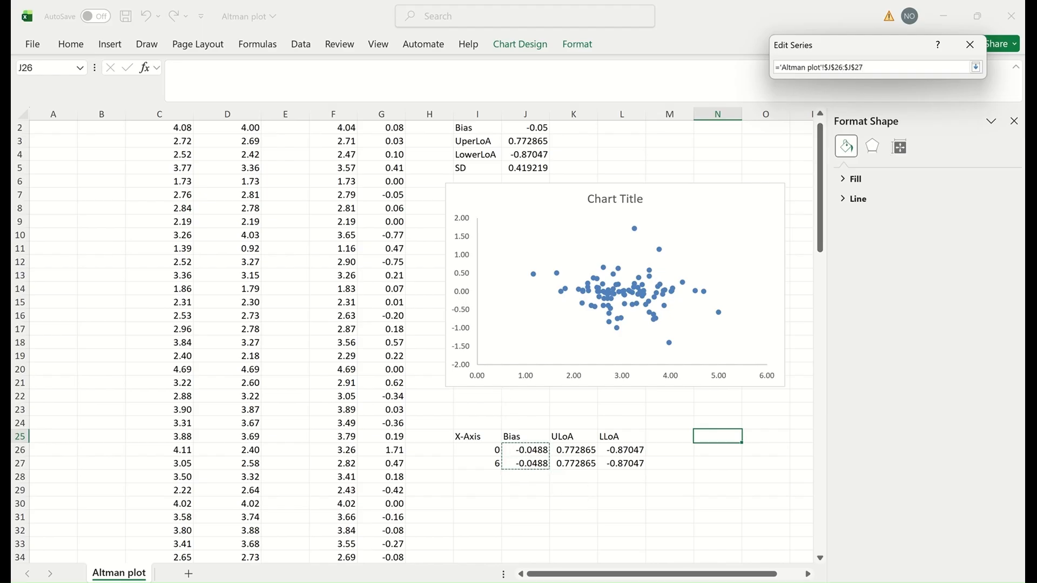
pyautogui.click(976, 68)
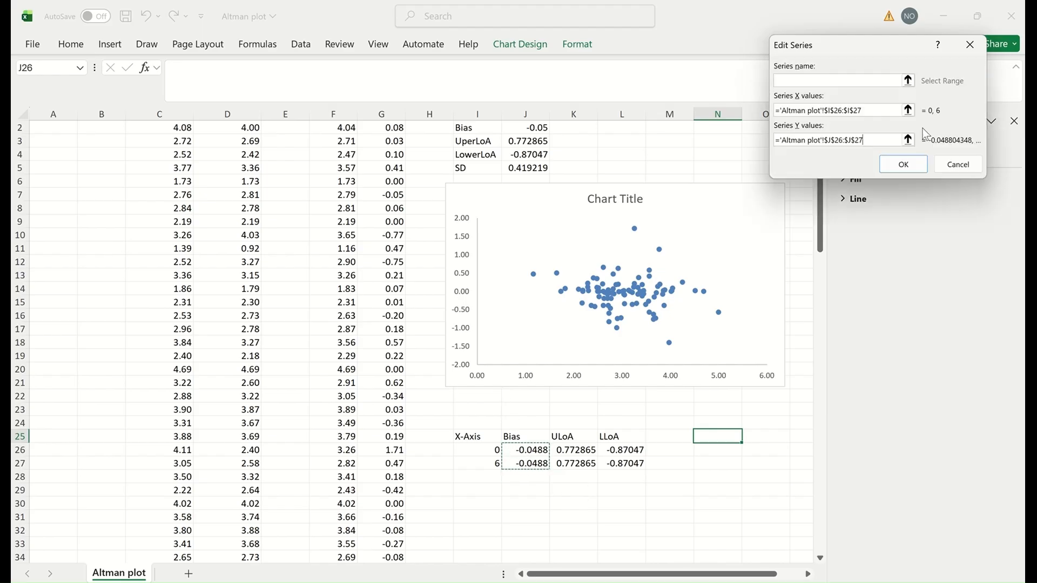
pyautogui.click(903, 165)
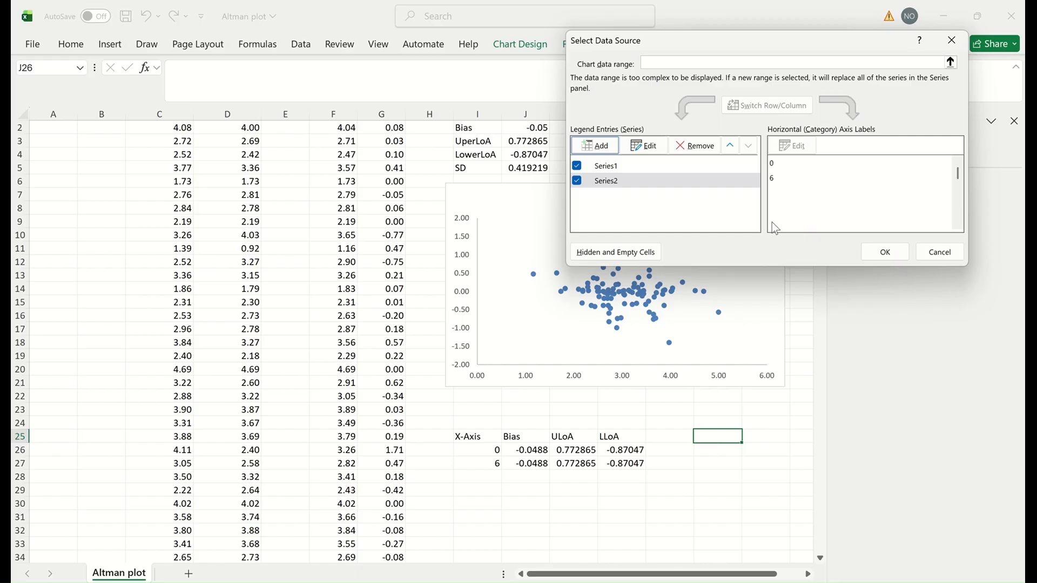
pyautogui.click(884, 252)
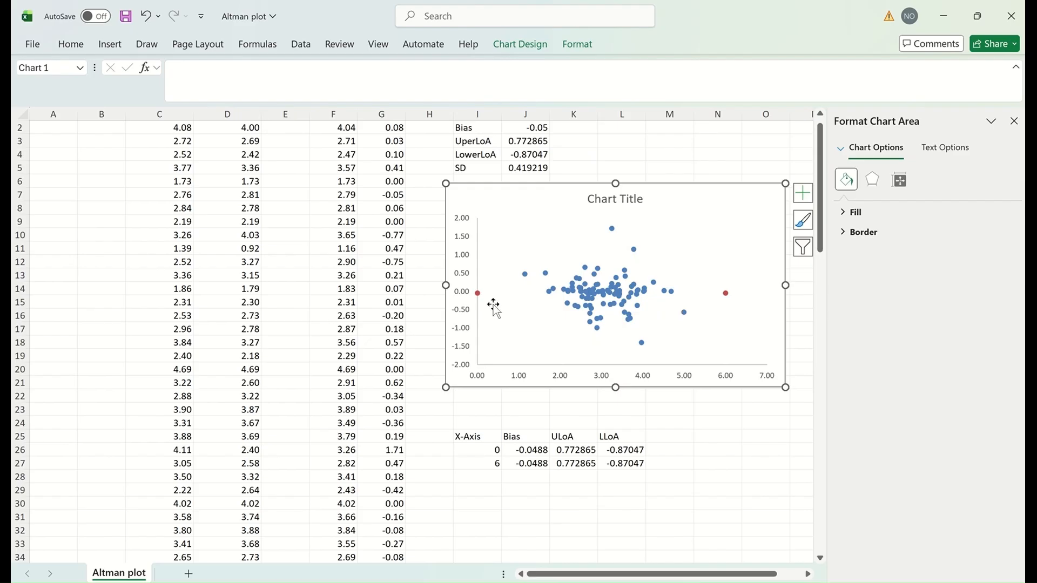
# Step: Format the bias series as a solid red line
pyautogui.click(725, 294)
pyautogui.click(889, 271)
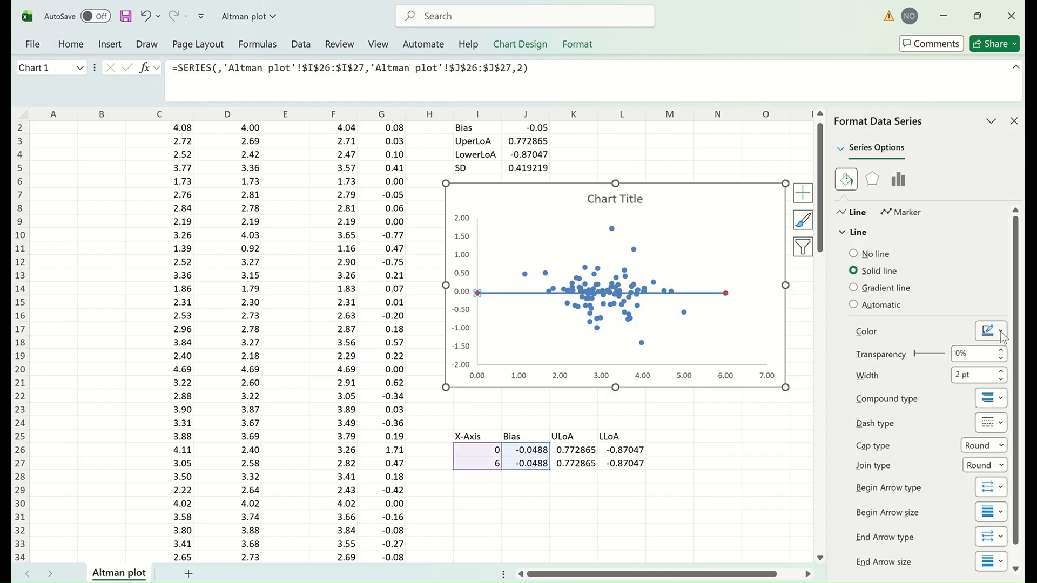
pyautogui.click(1000, 331)
pyautogui.click(935, 405)
pyautogui.click(761, 246)
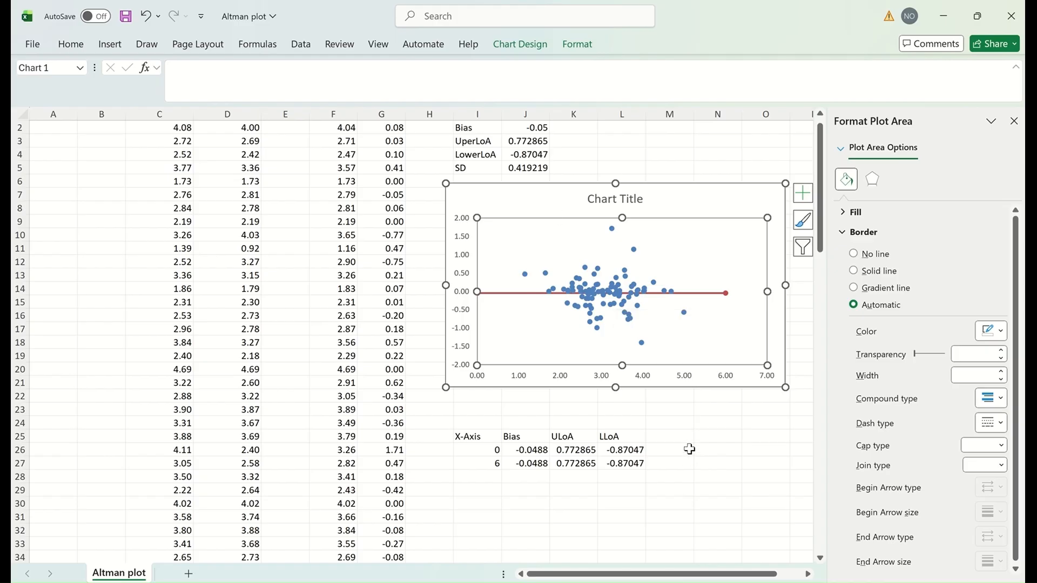
pyautogui.click(770, 384)
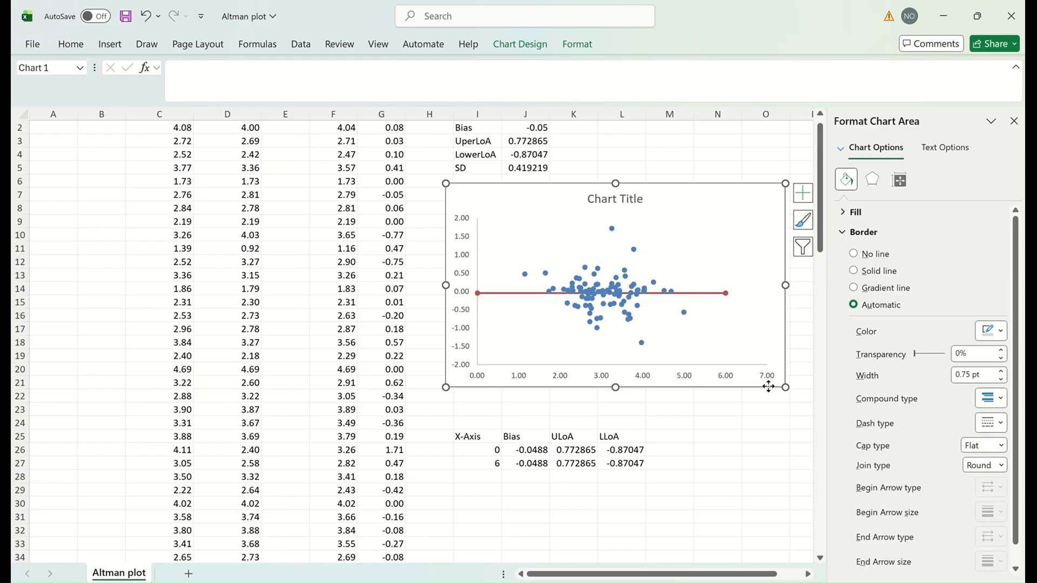
# Step: Add a ULoA series with X values I26:I27 and Y values K26:K27
pyautogui.rightClick(768, 386)
pyautogui.click(799, 371)
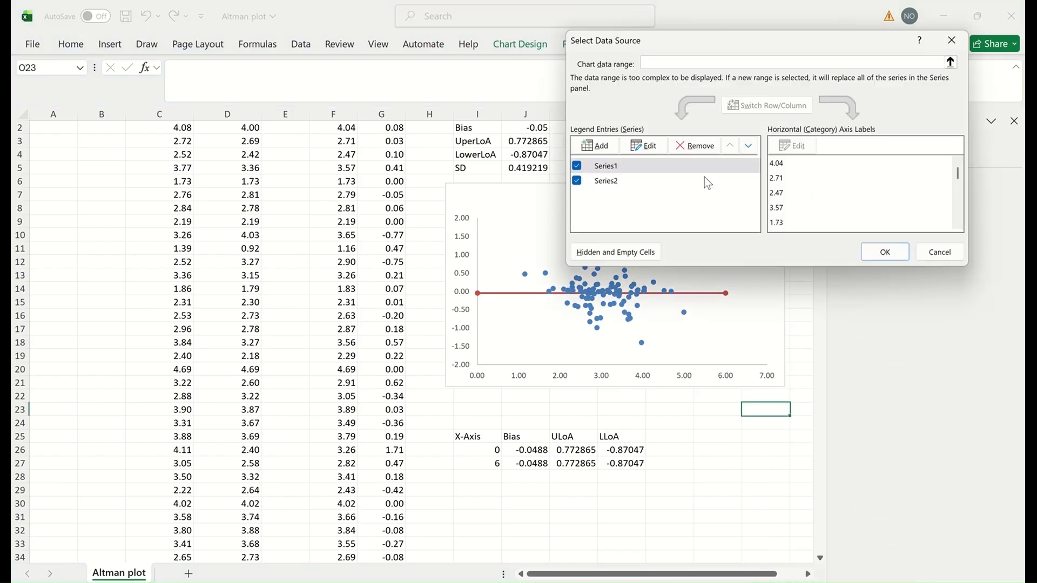
pyautogui.click(596, 146)
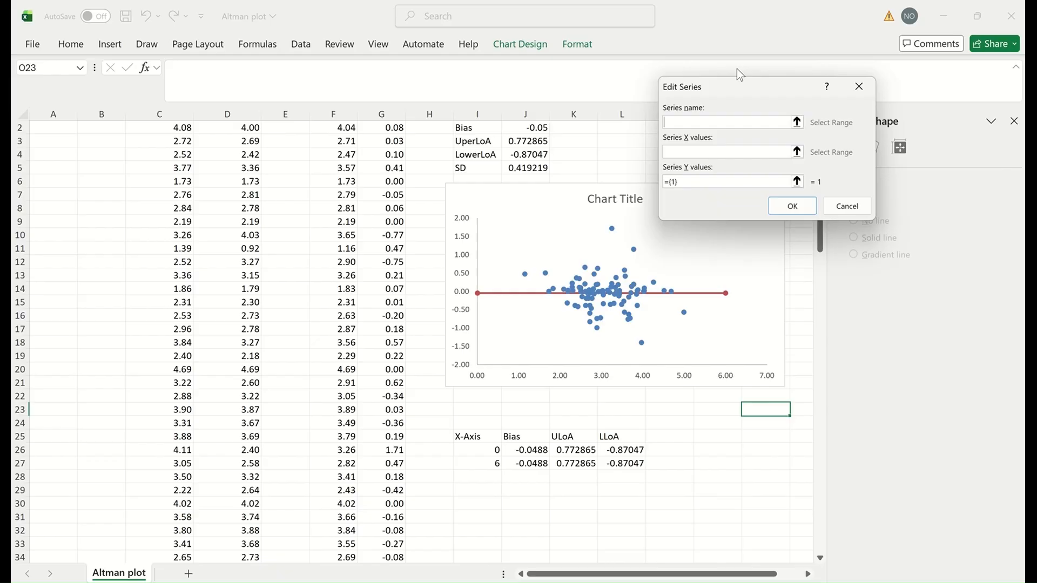
pyautogui.click(798, 155)
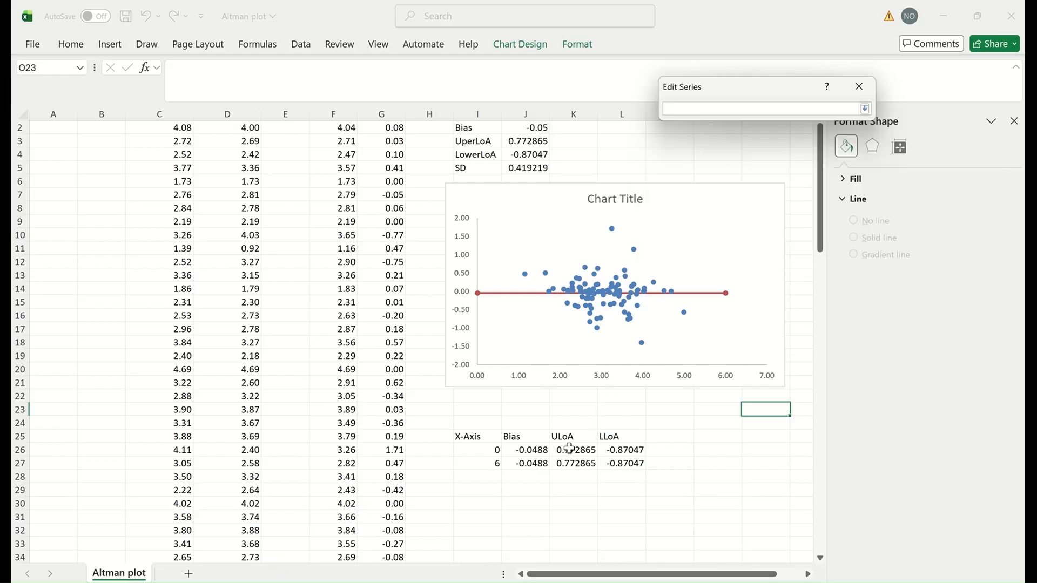
pyautogui.moveTo(478, 452); pyautogui.dragTo(492, 460)
pyautogui.click(862, 110)
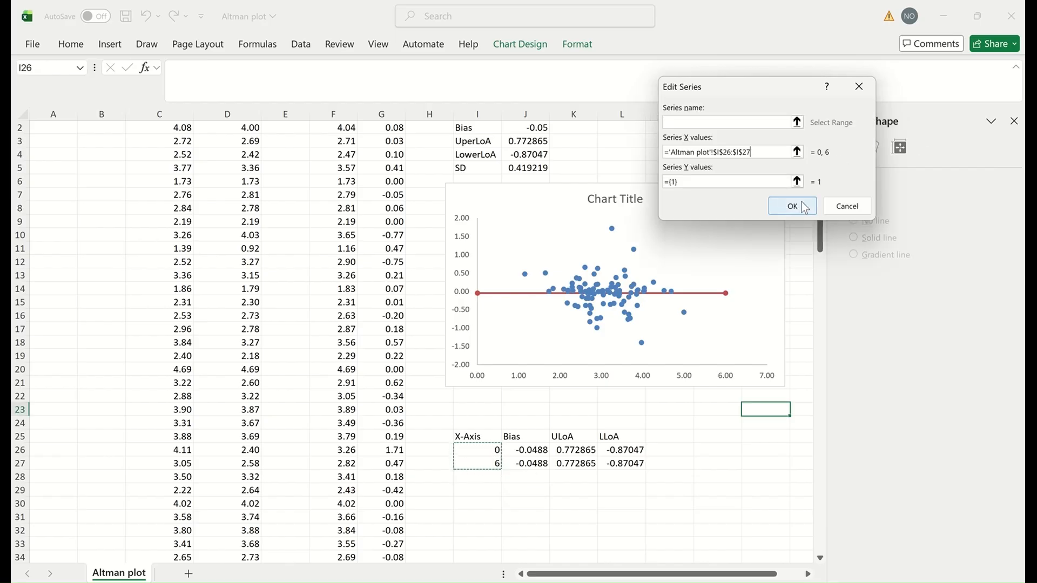
pyautogui.click(781, 204)
pyautogui.moveTo(576, 450); pyautogui.dragTo(575, 467)
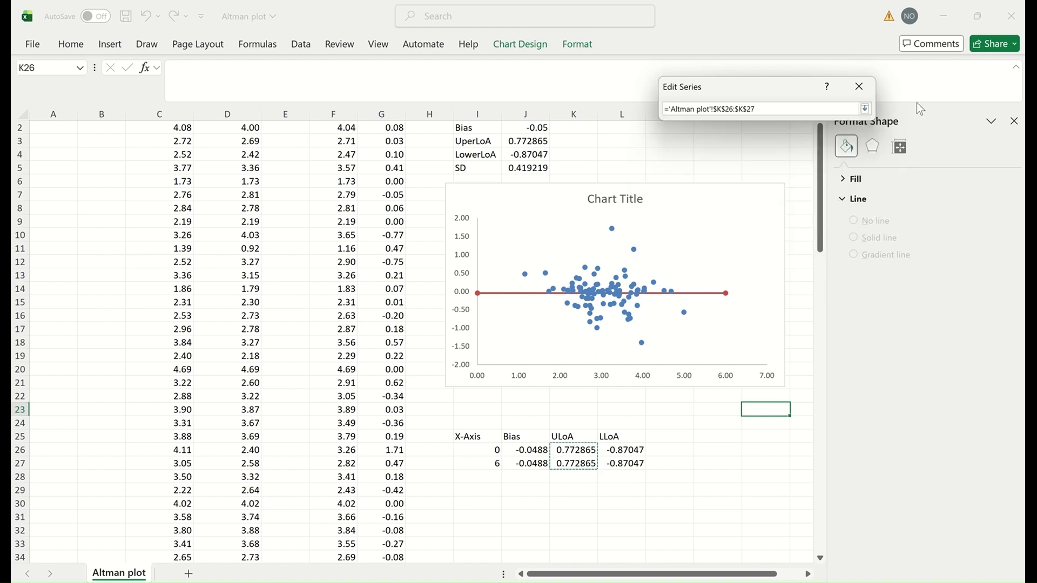
pyautogui.click(864, 109)
pyautogui.click(791, 206)
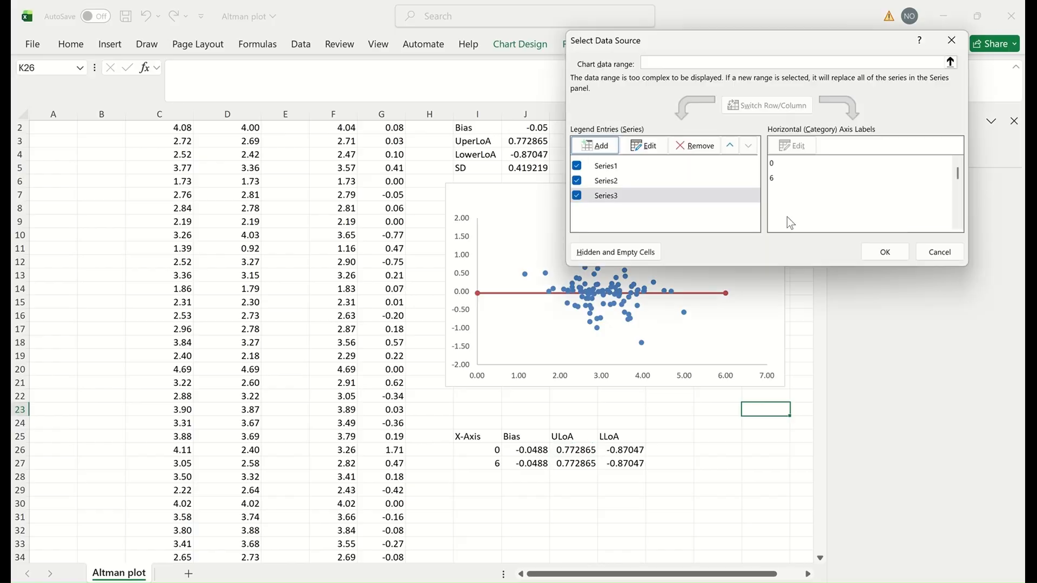
pyautogui.click(884, 251)
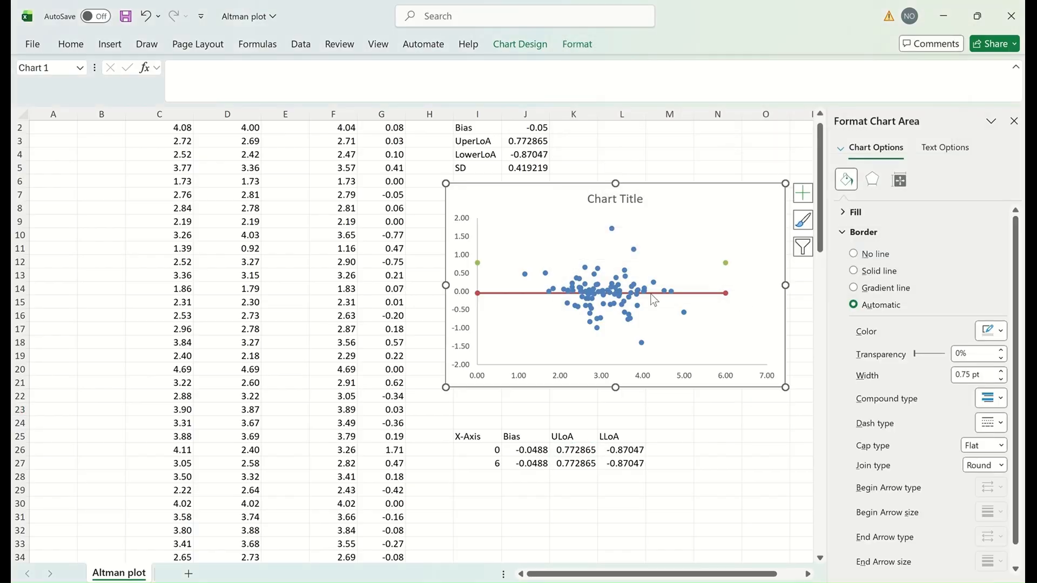
# Step: Format the ULoA series as a solid green line
pyautogui.click(725, 264)
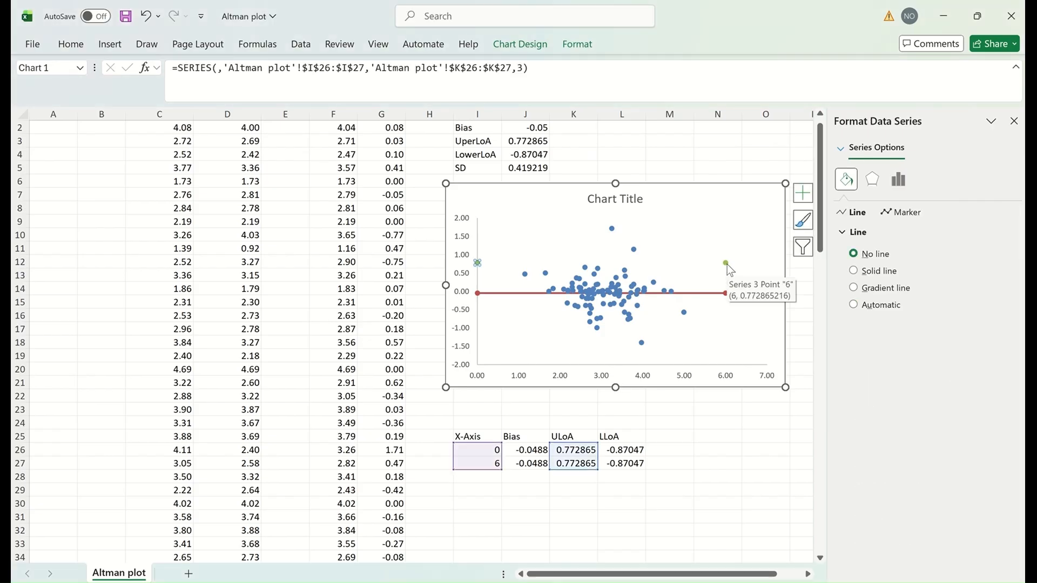
pyautogui.click(889, 270)
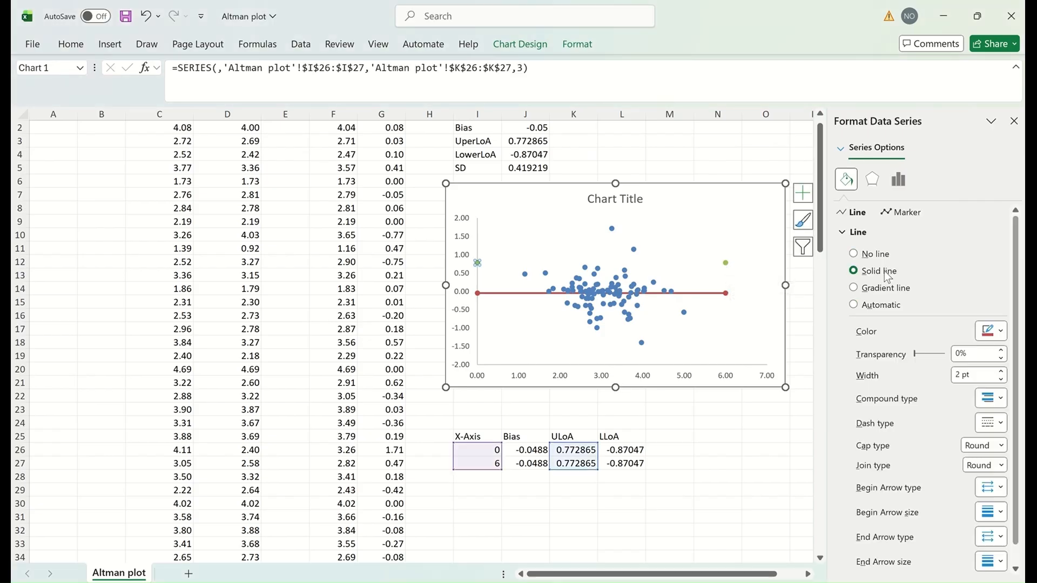
pyautogui.click(999, 334)
pyautogui.click(957, 405)
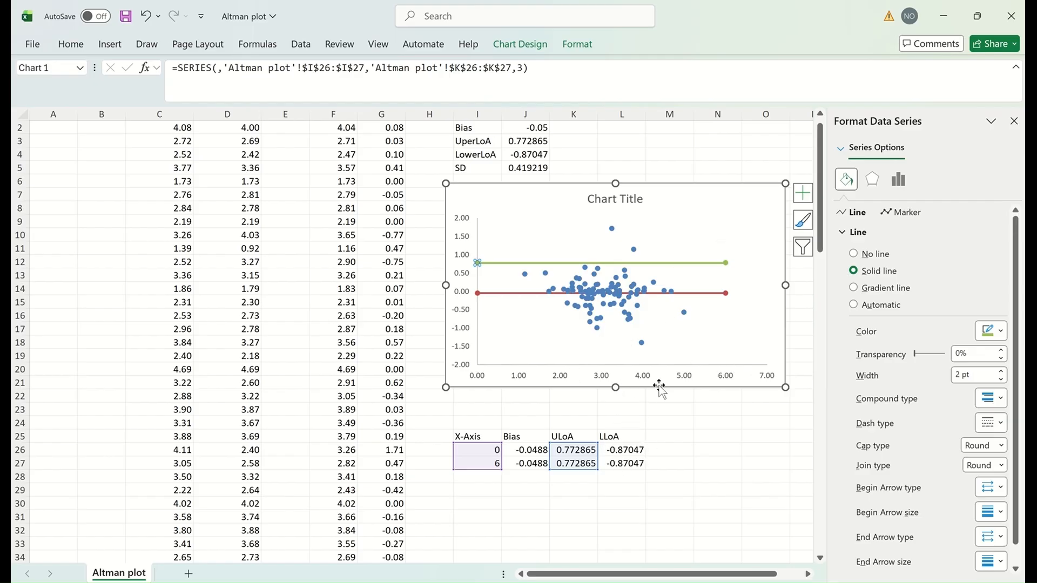
pyautogui.rightClick(753, 387)
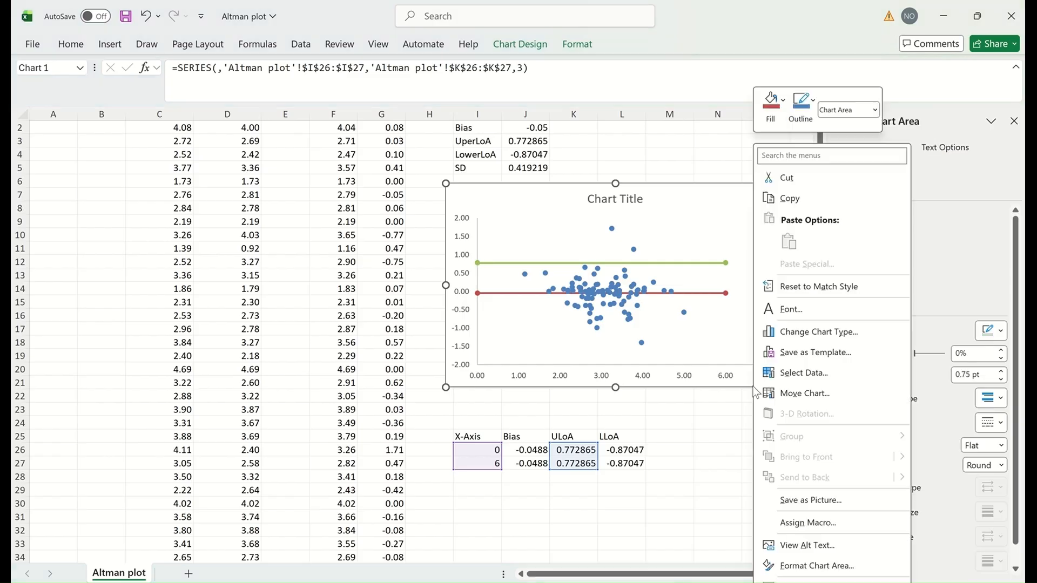
# Step: Add an LLoA series with X values I26:I27 (0 and 6) and Y values L26:L27
pyautogui.click(794, 378)
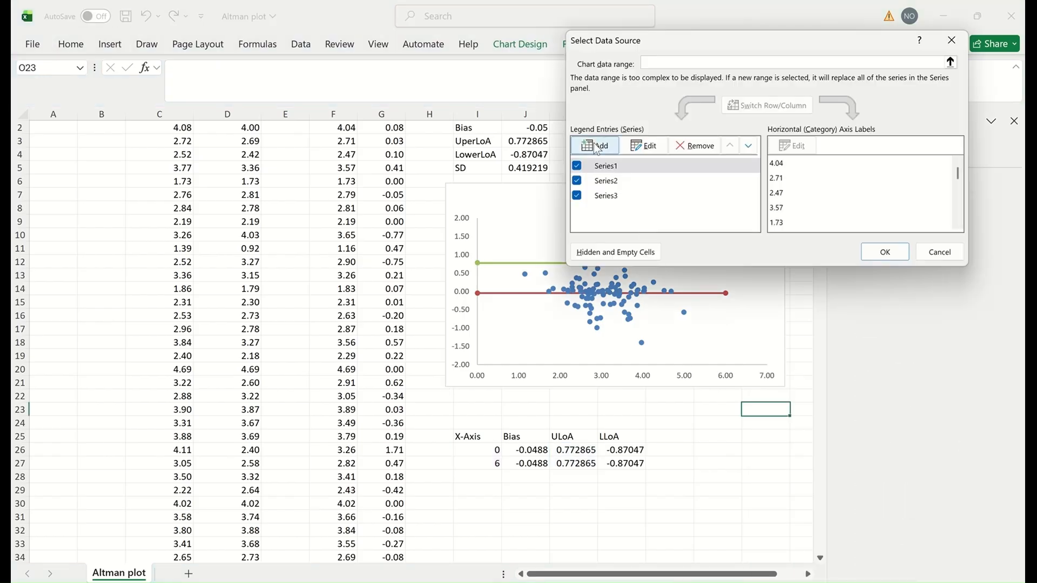
pyautogui.click(589, 153)
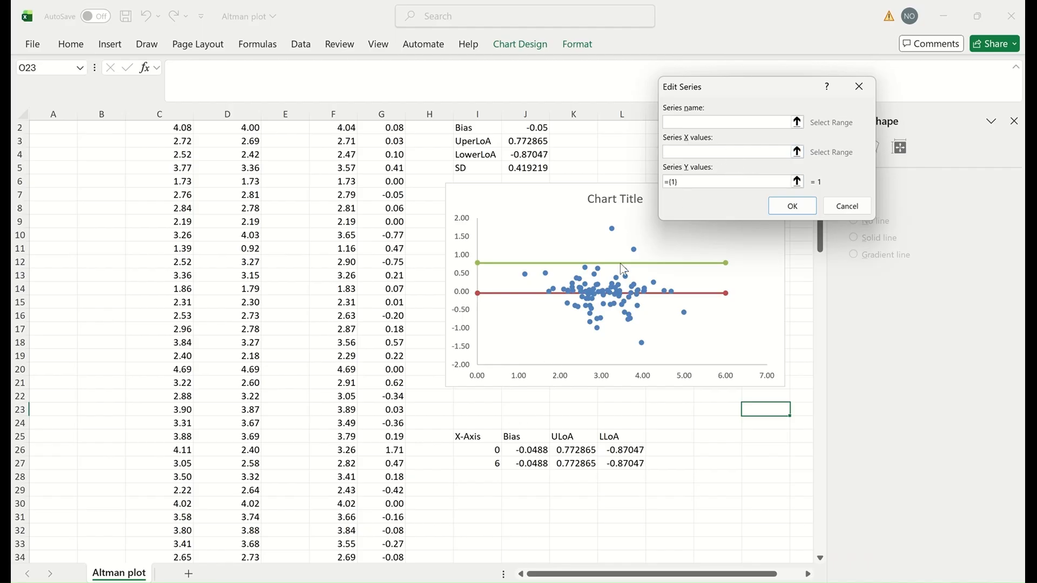
pyautogui.click(797, 152)
pyautogui.moveTo(485, 449); pyautogui.dragTo(484, 463)
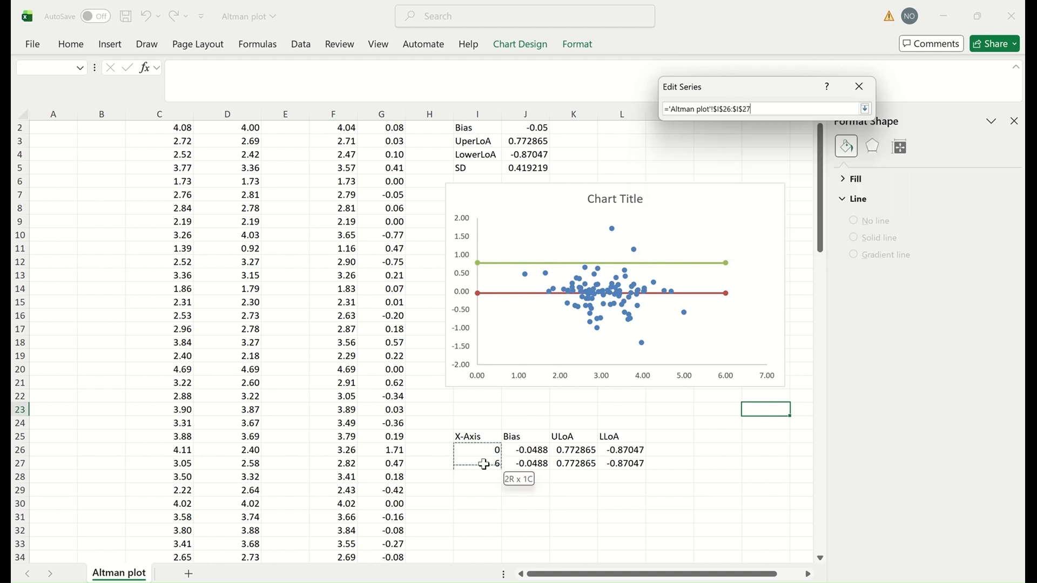
pyautogui.click(865, 109)
pyautogui.click(796, 182)
pyautogui.moveTo(631, 448); pyautogui.dragTo(627, 463)
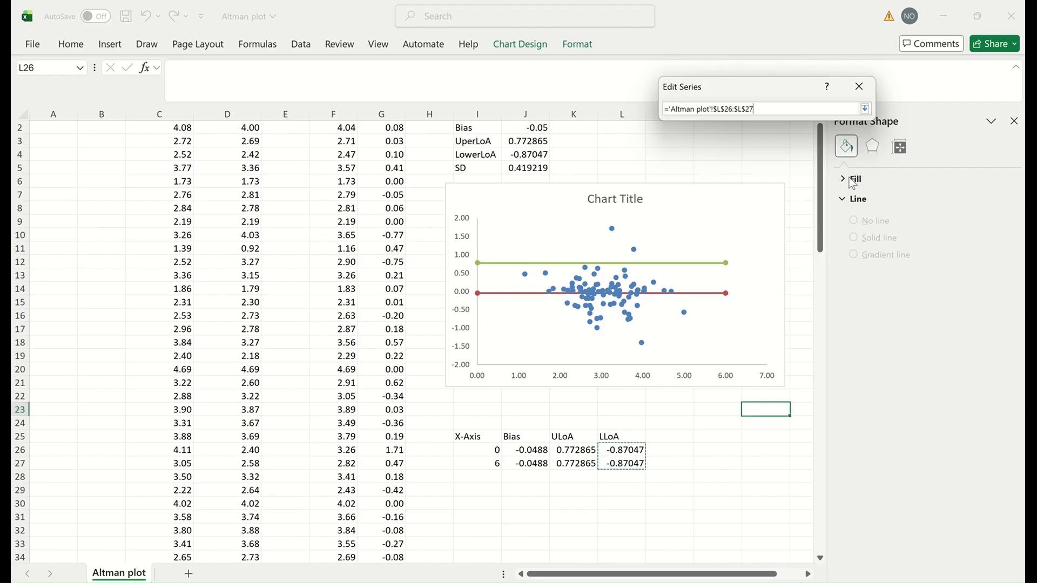
pyautogui.click(865, 109)
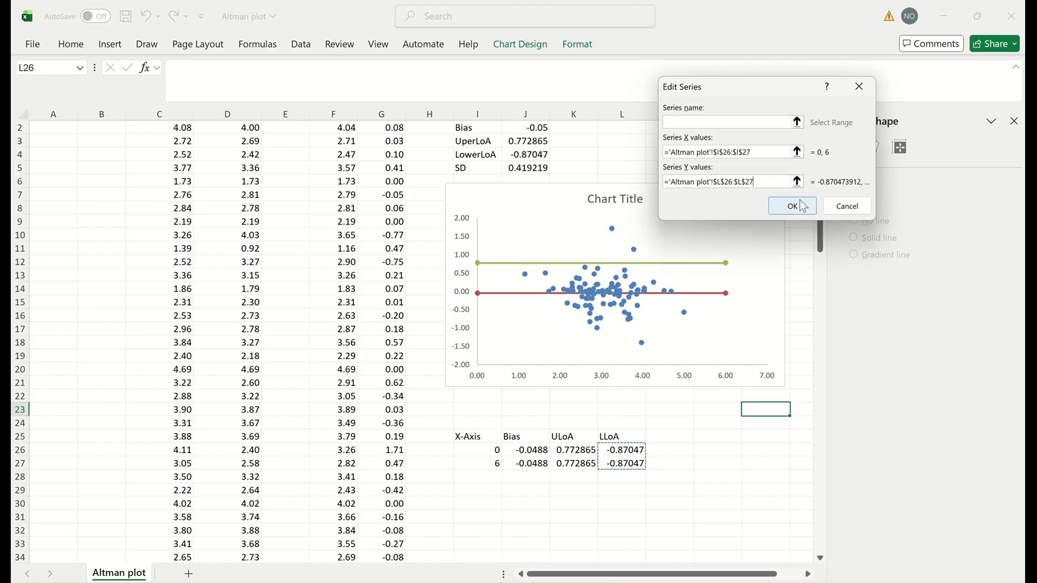
pyautogui.click(795, 205)
pyautogui.click(868, 252)
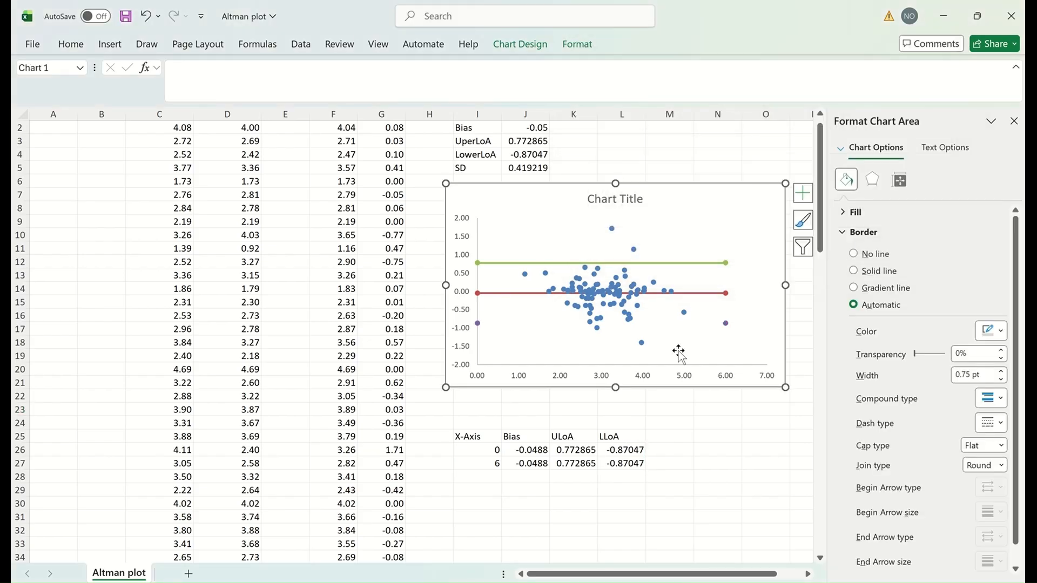
# Step: Format the LLoA series as a solid dark blue line
pyautogui.click(726, 323)
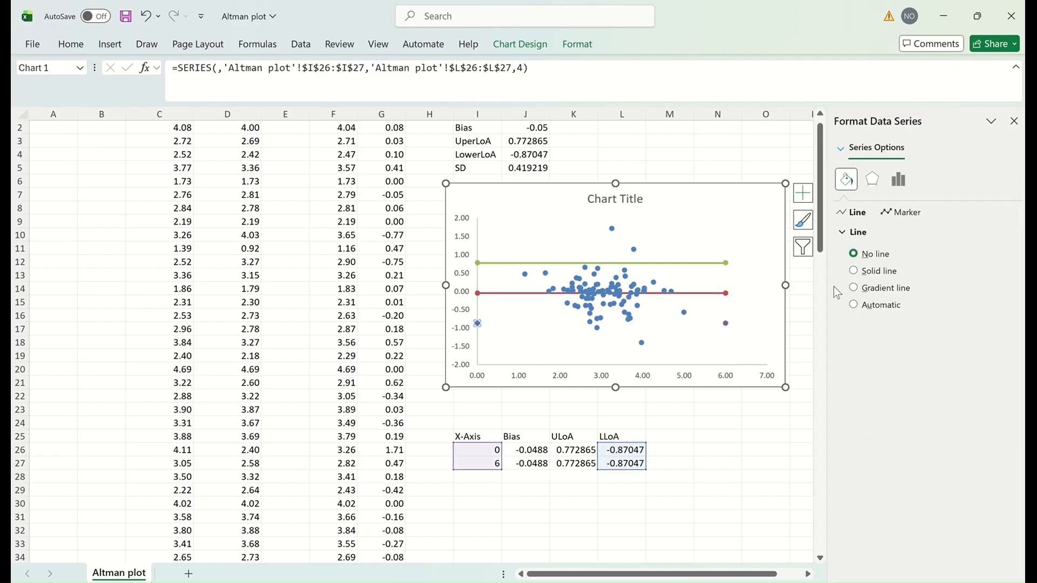
pyautogui.click(876, 271)
pyautogui.click(1000, 333)
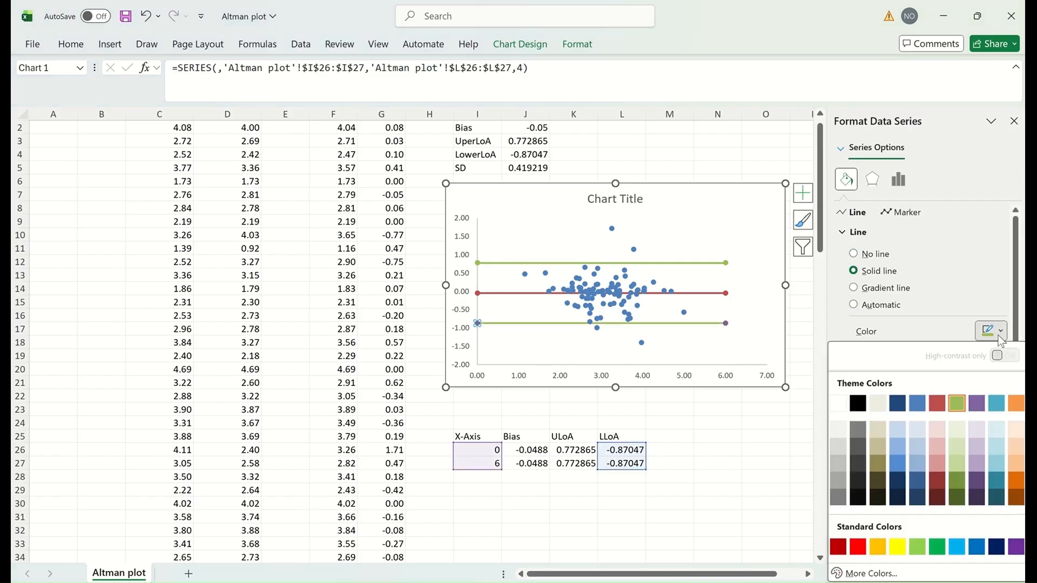
pyautogui.click(897, 403)
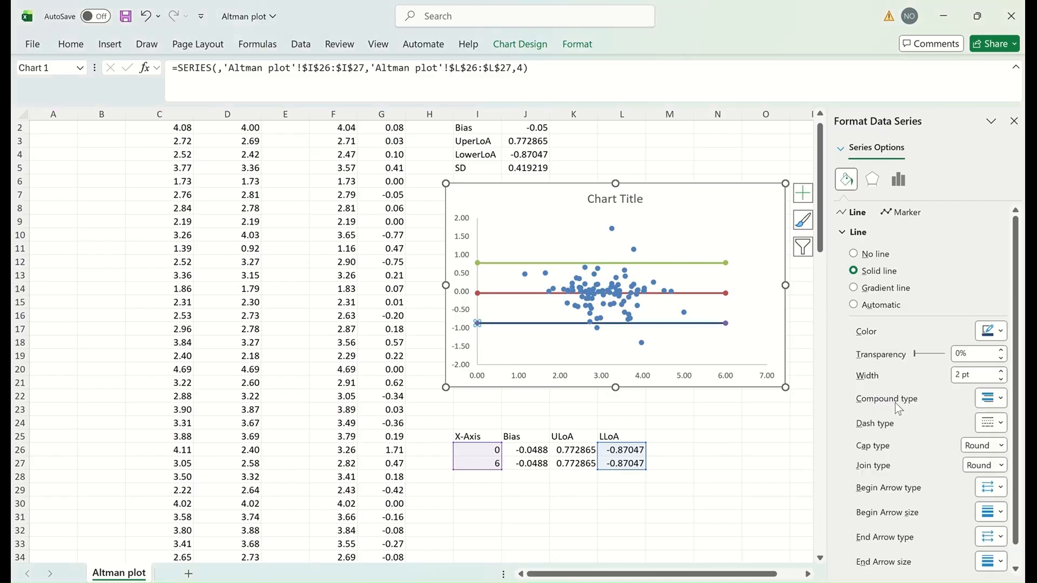
pyautogui.click(764, 204)
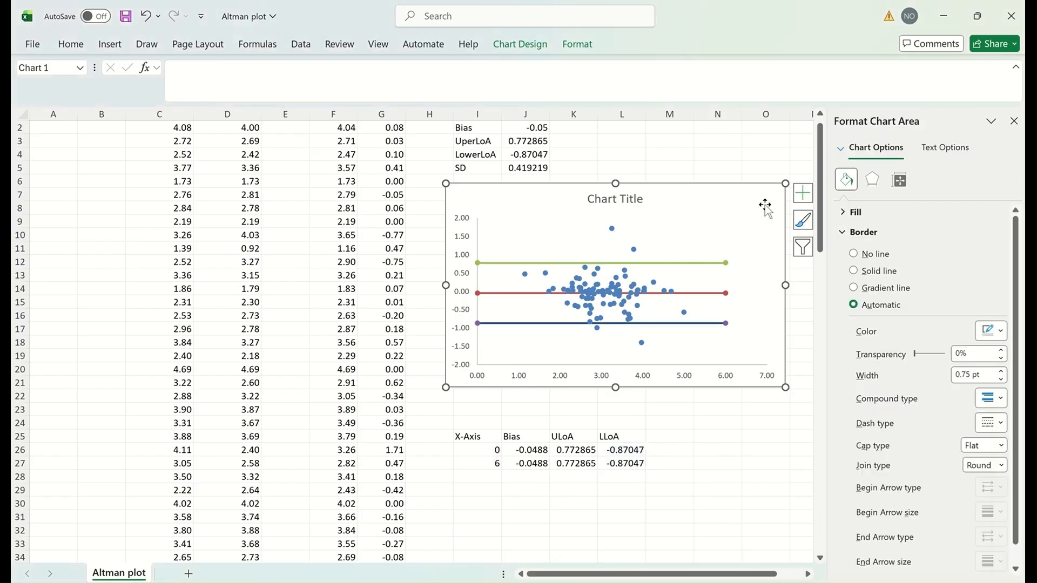
# Step: Add axis titles to the chart, naming the vertical axis Diff and the horizontal axis Av
pyautogui.click(804, 194)
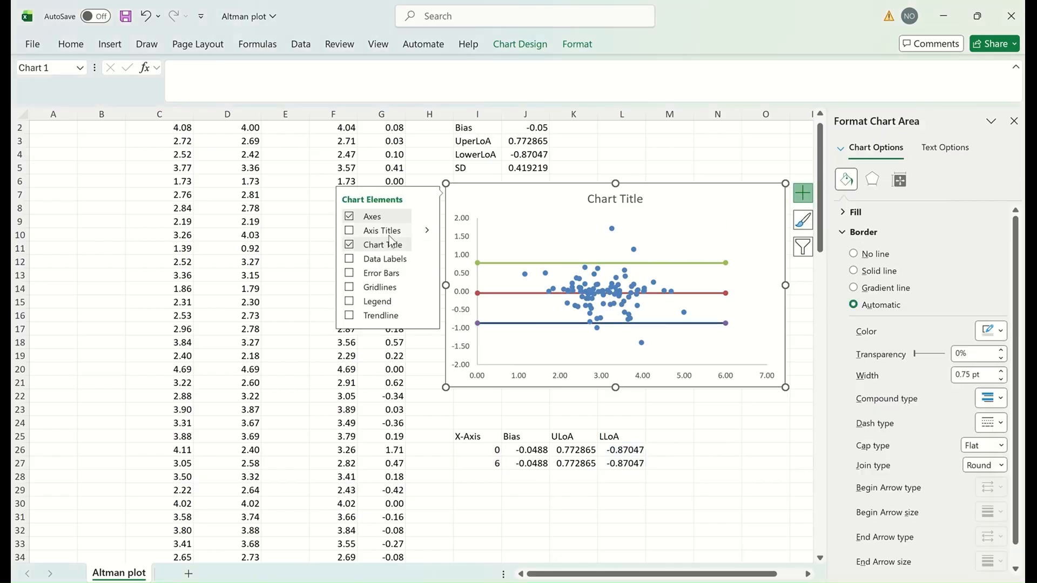
pyautogui.click(380, 232)
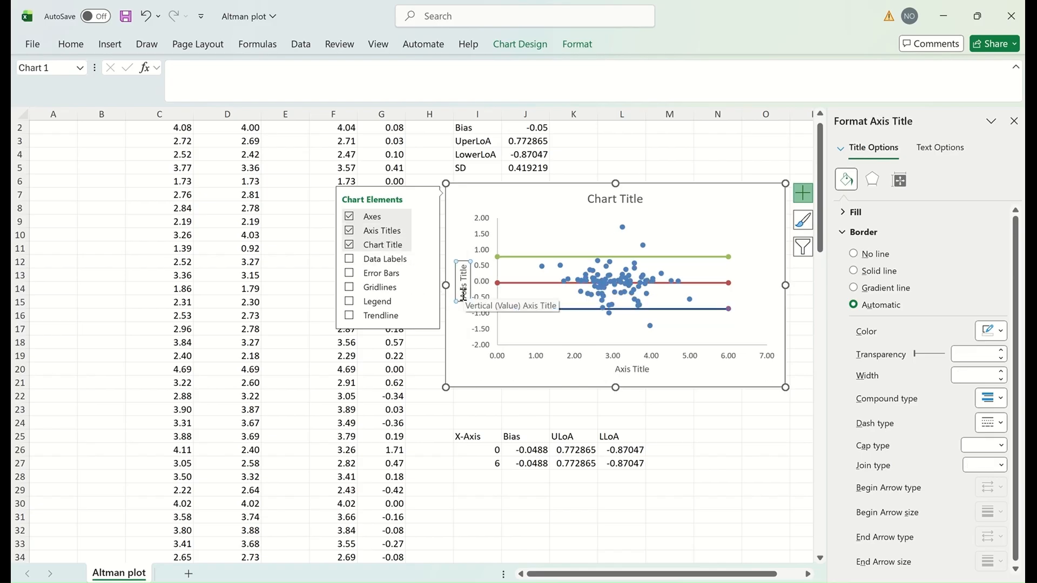
pyautogui.moveTo(464, 294); pyautogui.dragTo(469, 273)
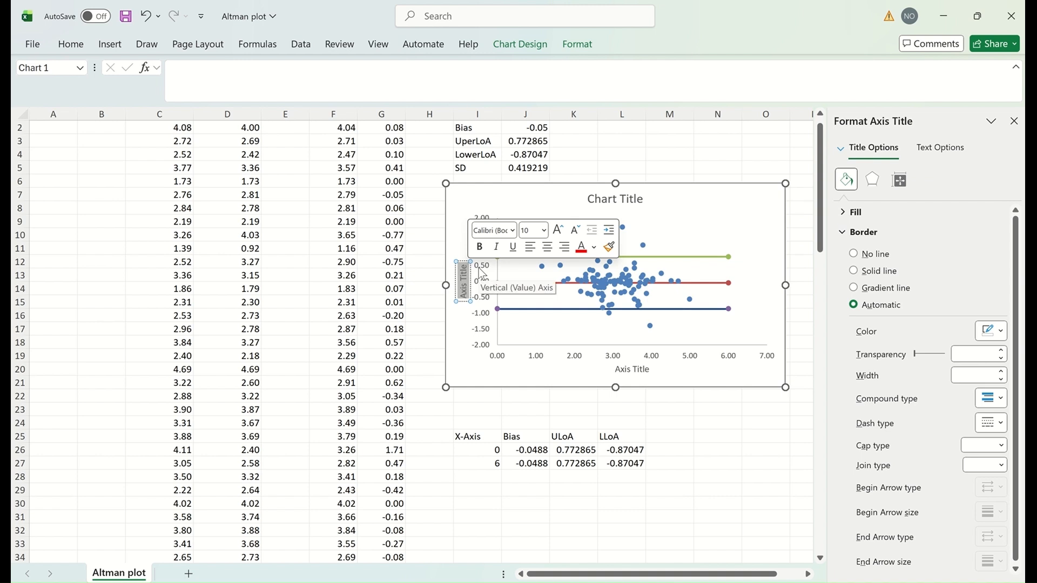
pyautogui.press('BackSpace')
pyautogui.write('Diff')
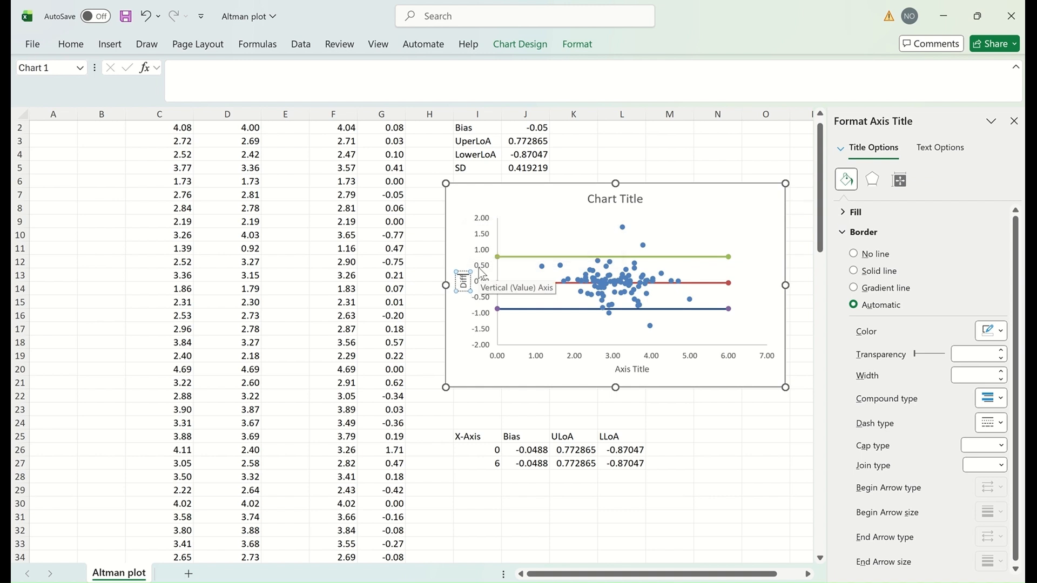
pyautogui.click(626, 372)
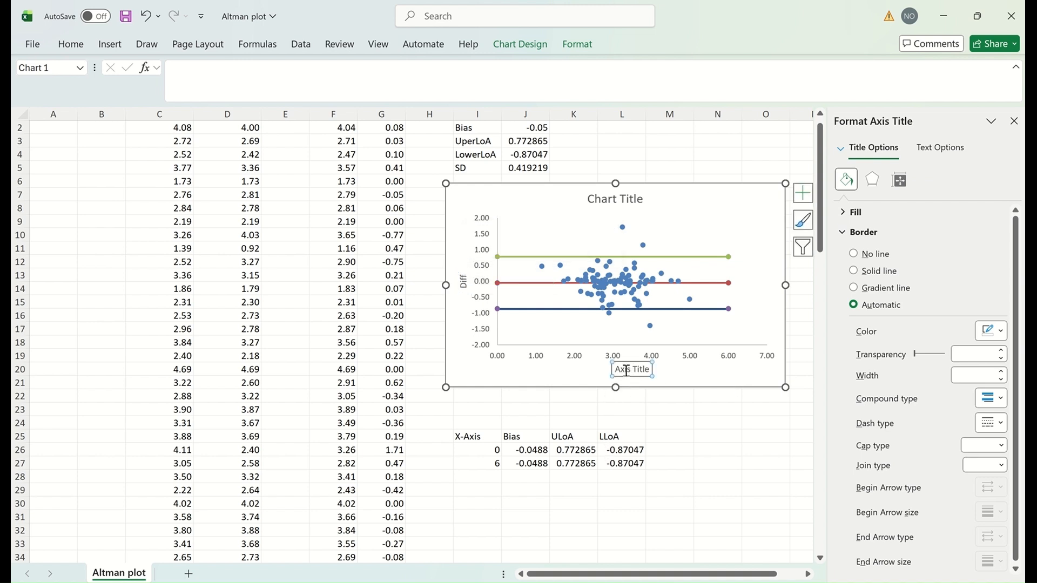
pyautogui.moveTo(618, 371); pyautogui.dragTo(649, 373)
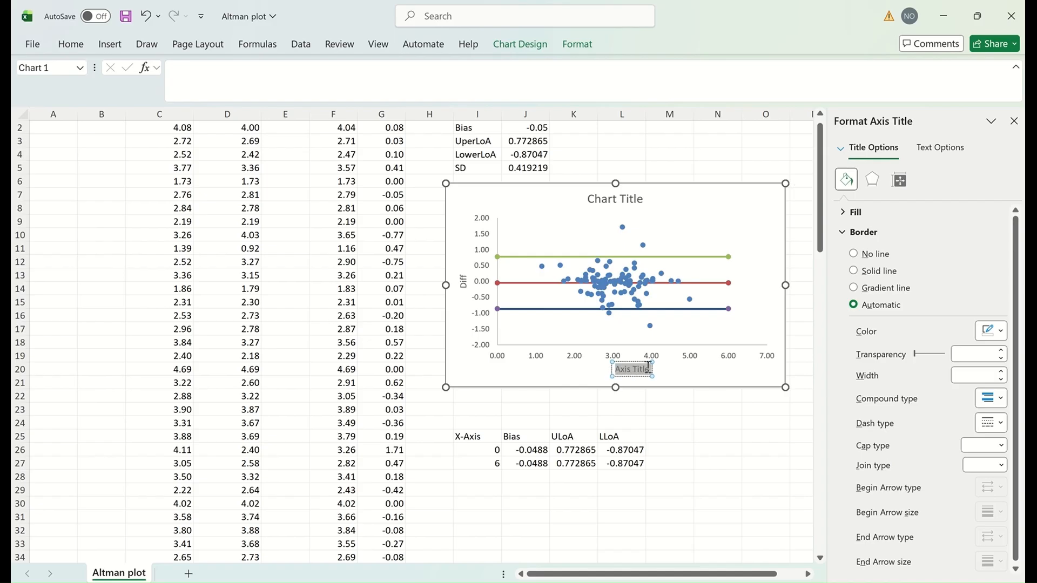
pyautogui.press('BackSpace')
pyautogui.write('Av')
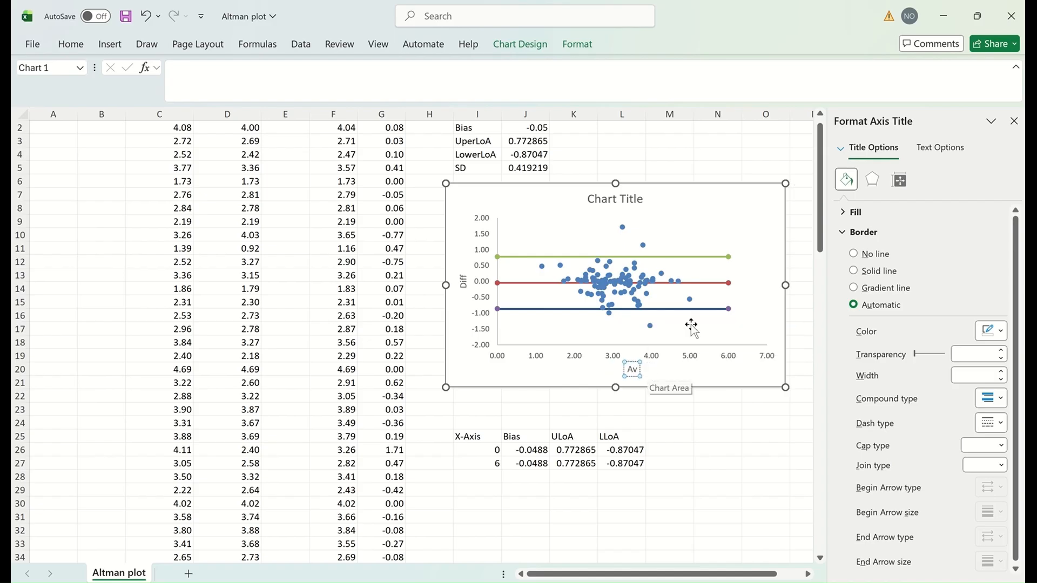
# Step: Title the chart 'Bland Altman Plot' and close the Format Chart Title pane
pyautogui.click(626, 198)
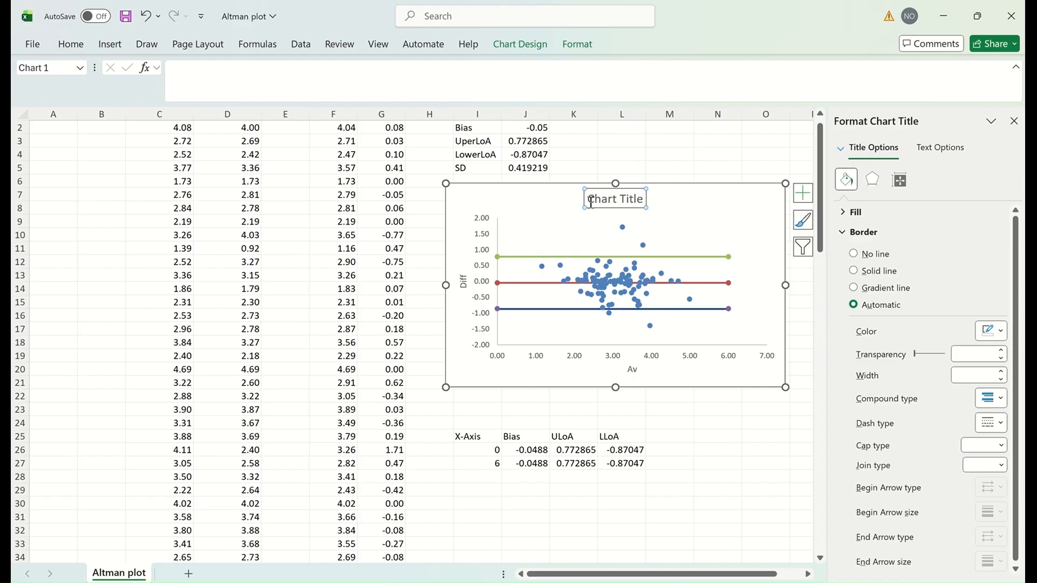
pyautogui.moveTo(590, 200); pyautogui.dragTo(655, 202)
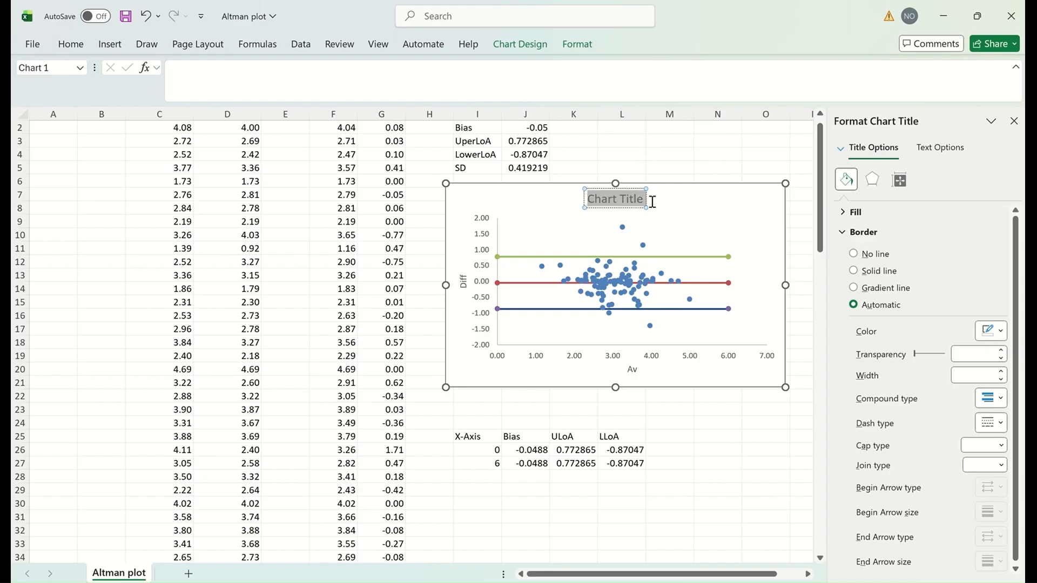
pyautogui.write('Bland Altman')
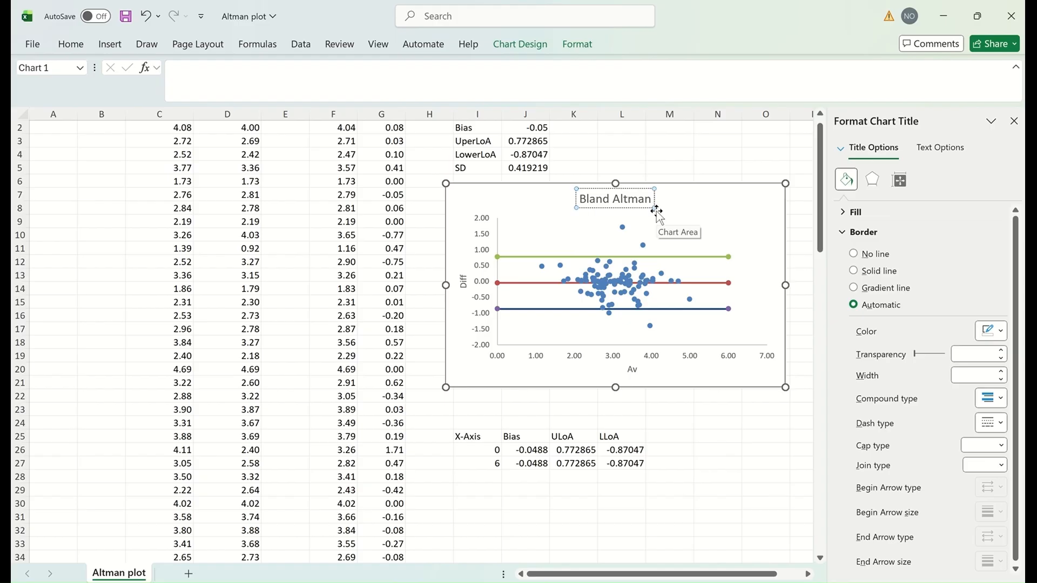
pyautogui.write(' Plot')
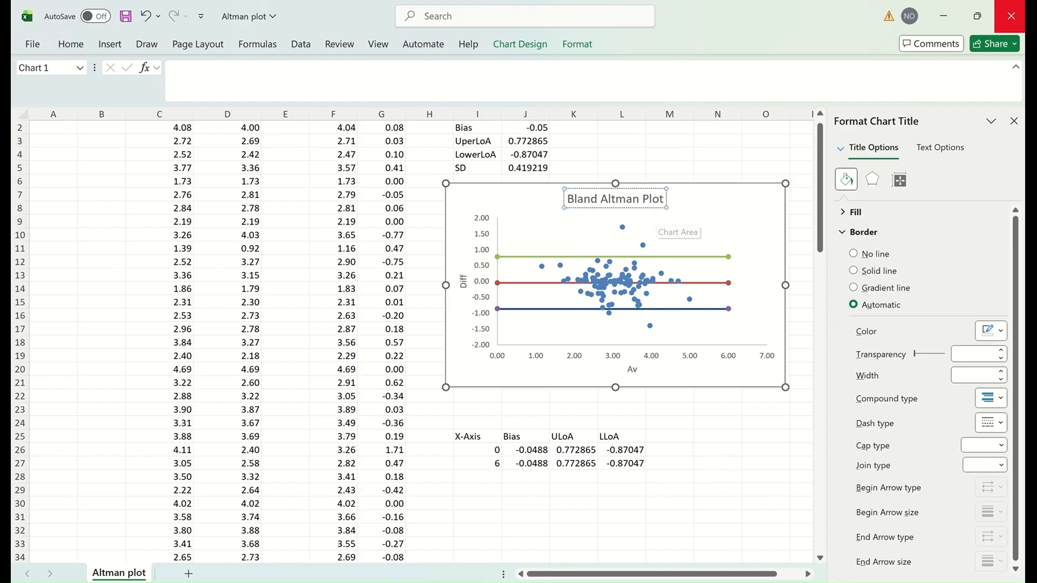
pyautogui.click(1014, 122)
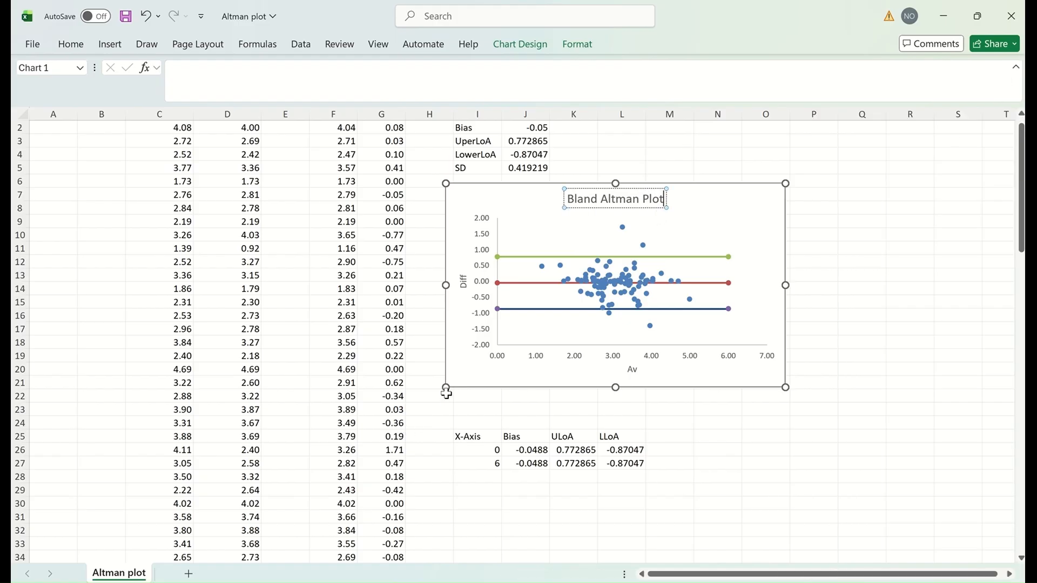
# Step: Enlarge the Bland Altman chart down and to the left, then make it taller
pyautogui.moveTo(446, 387); pyautogui.dragTo(135, 466)
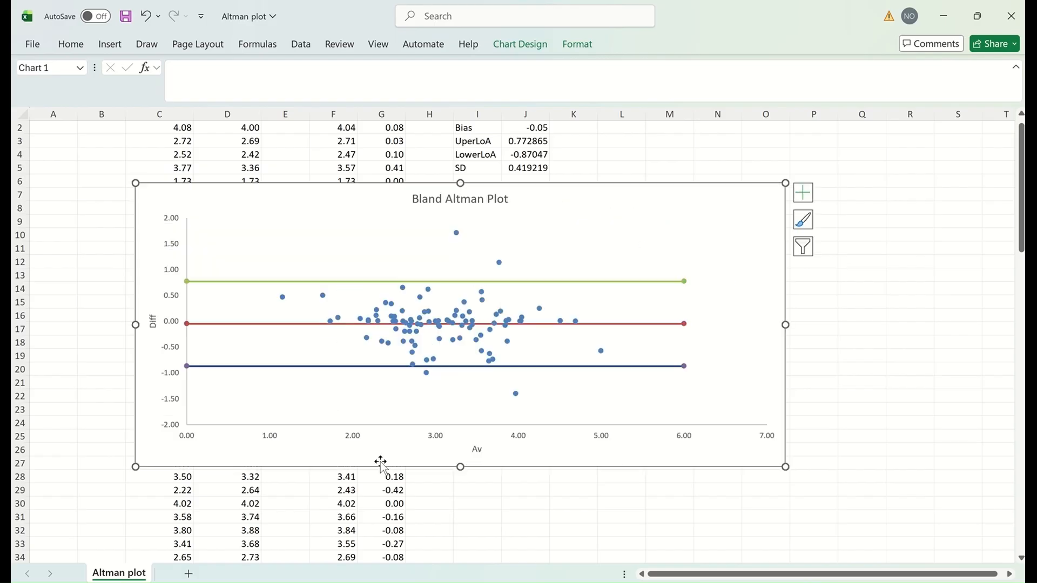
pyautogui.moveTo(460, 467); pyautogui.dragTo(460, 520)
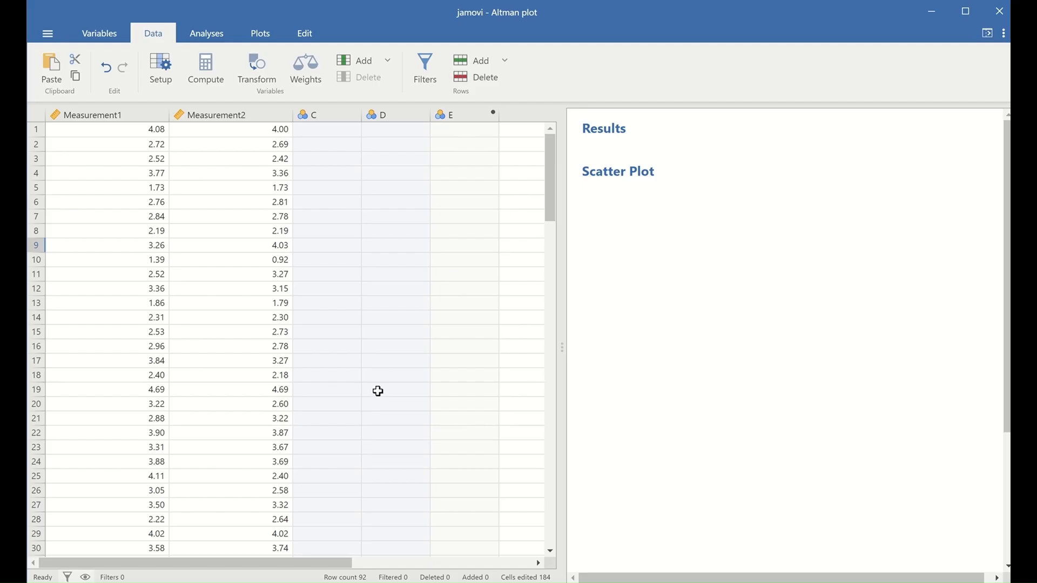
# Step: Show the blandr menu listing Bland-Altman Analysis, Differences Q-Q Plot and histogram options
pyautogui.click(205, 38)
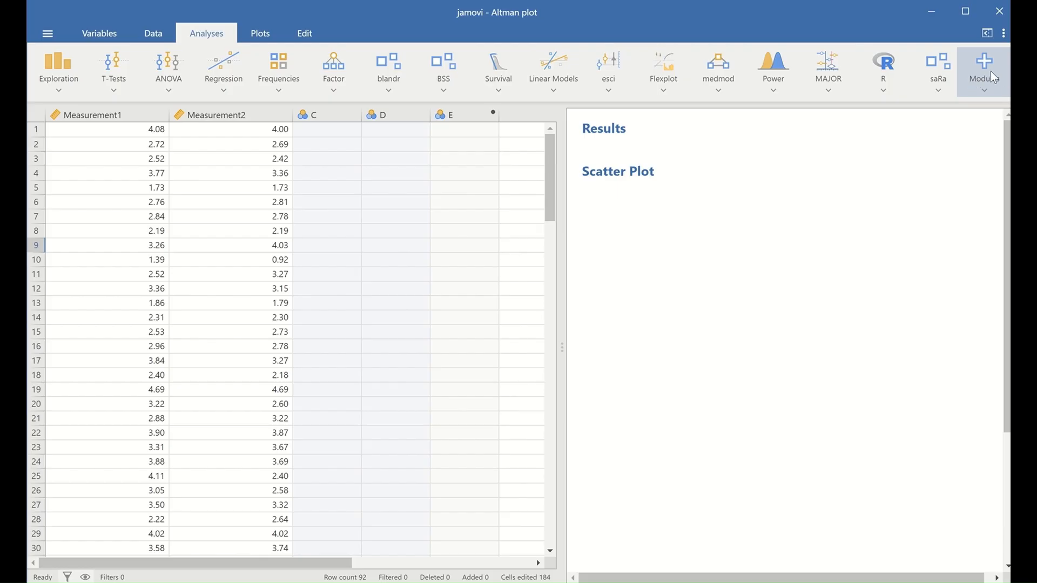
pyautogui.click(986, 92)
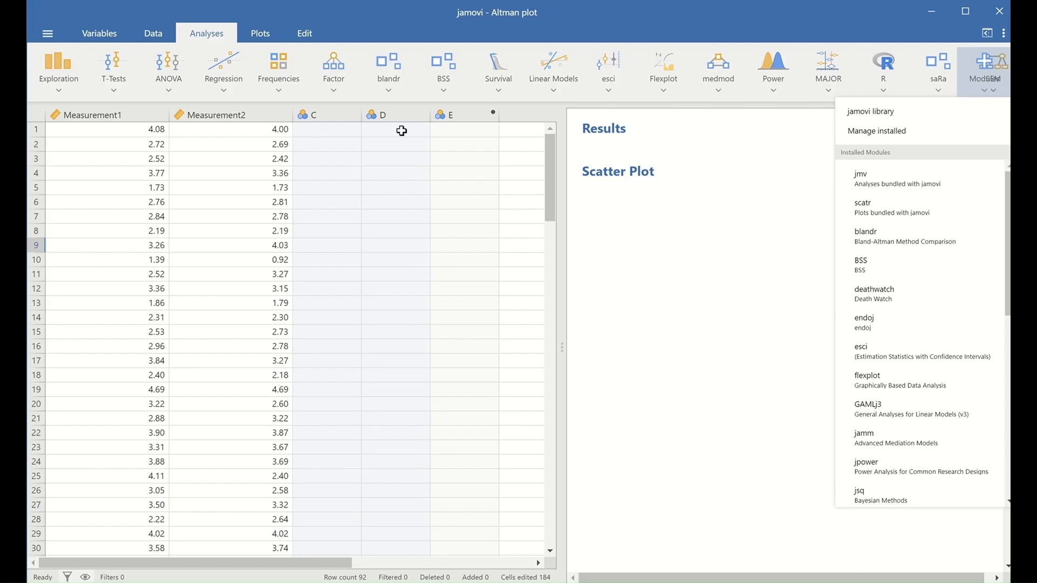
pyautogui.click(388, 88)
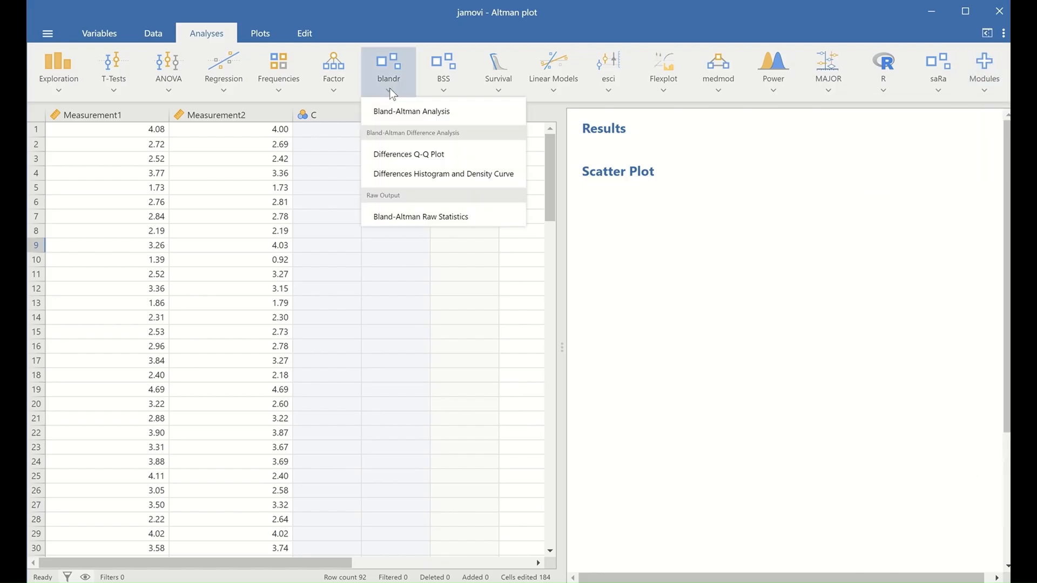
# Step: Start a Bland-Altman Analysis with Measurement1 as Method 1 and Measurement2 as Method 2
pyautogui.click(414, 112)
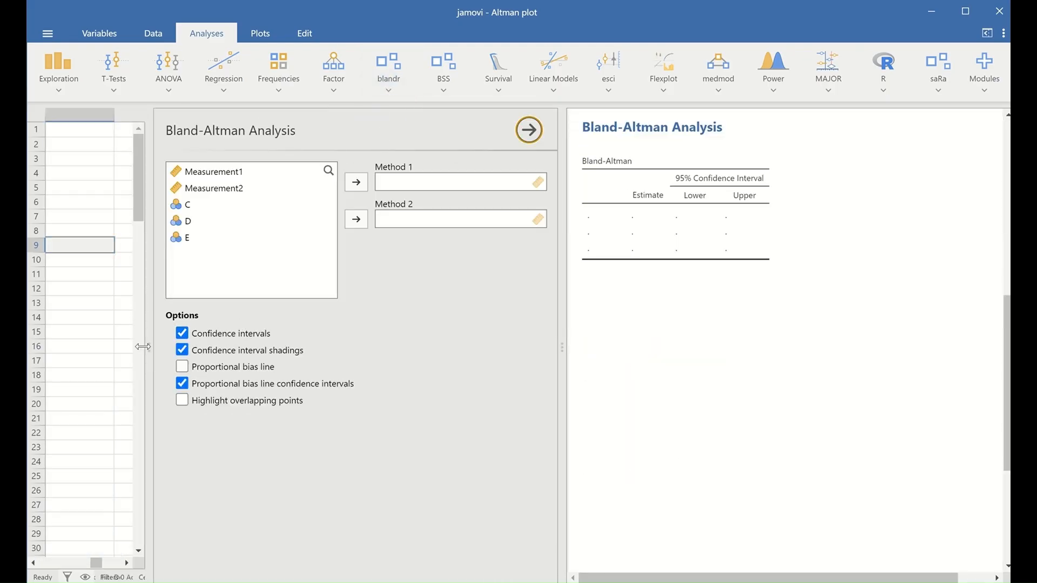
pyautogui.moveTo(149, 346); pyautogui.dragTo(107, 346)
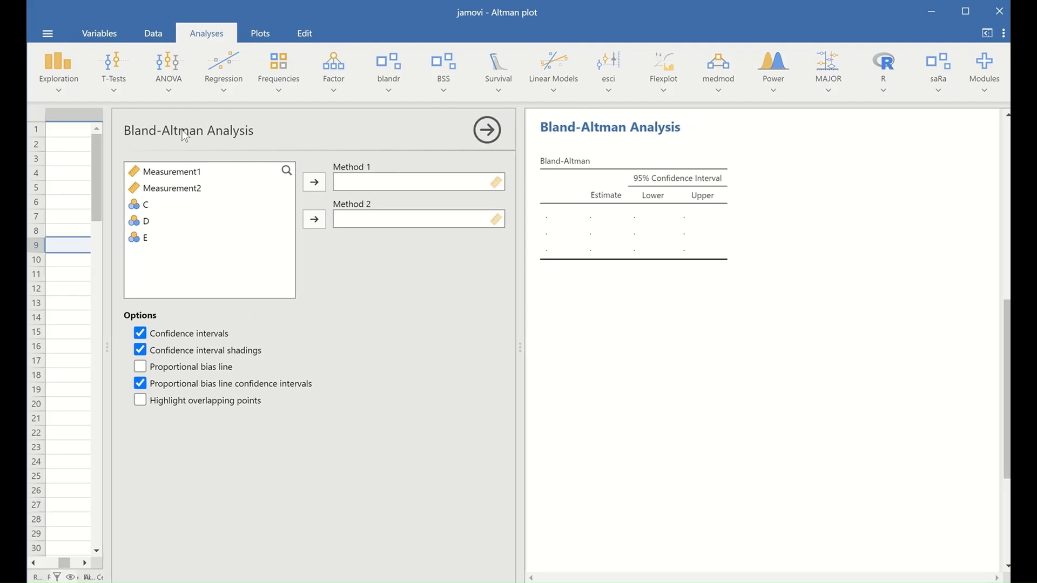
pyautogui.moveTo(169, 174); pyautogui.dragTo(409, 180)
pyautogui.moveTo(154, 174); pyautogui.dragTo(382, 219)
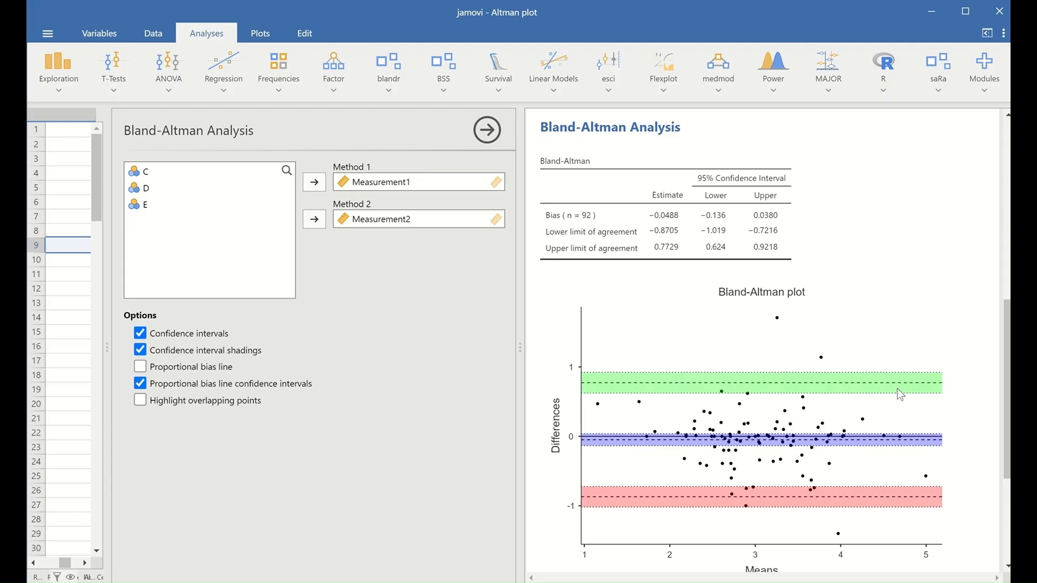
# Step: Turn off confidence interval shadings, confidence intervals, and proportional bias line confidence intervals
pyautogui.click(140, 351)
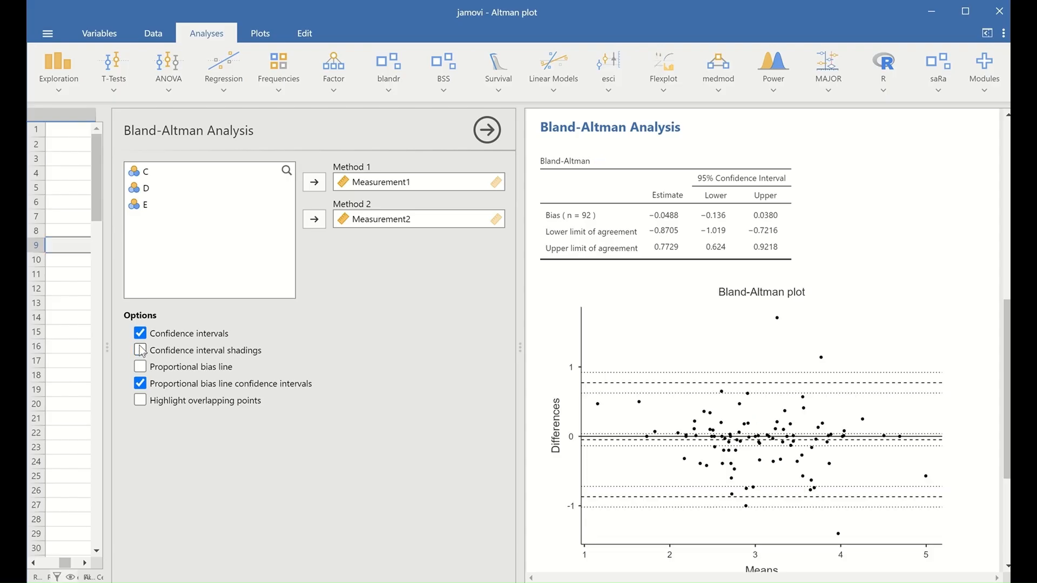
pyautogui.click(141, 334)
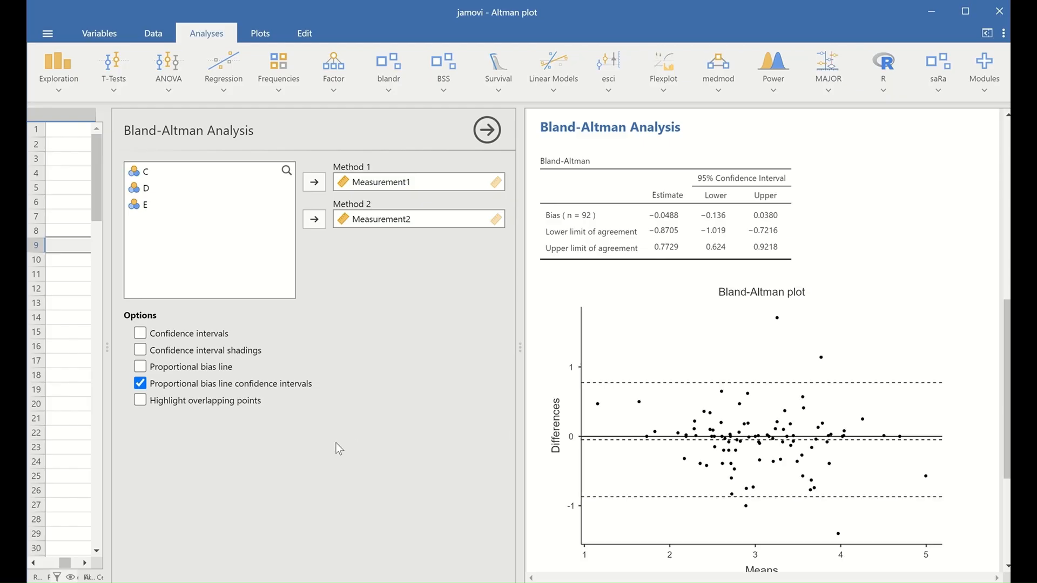
pyautogui.click(140, 384)
# Step: Scroll through the Bland-Altman results table and plot to review them
pyautogui.scroll(-2, 821, 502)
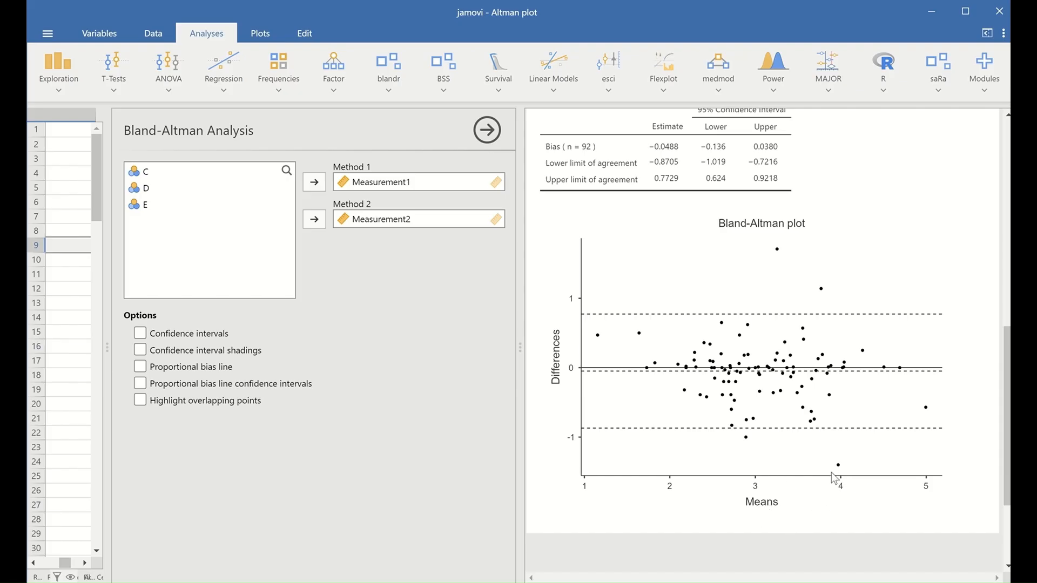
pyautogui.scroll(4, 831, 470)
pyautogui.scroll(-4, 808, 436)
pyautogui.scroll(2, 693, 433)
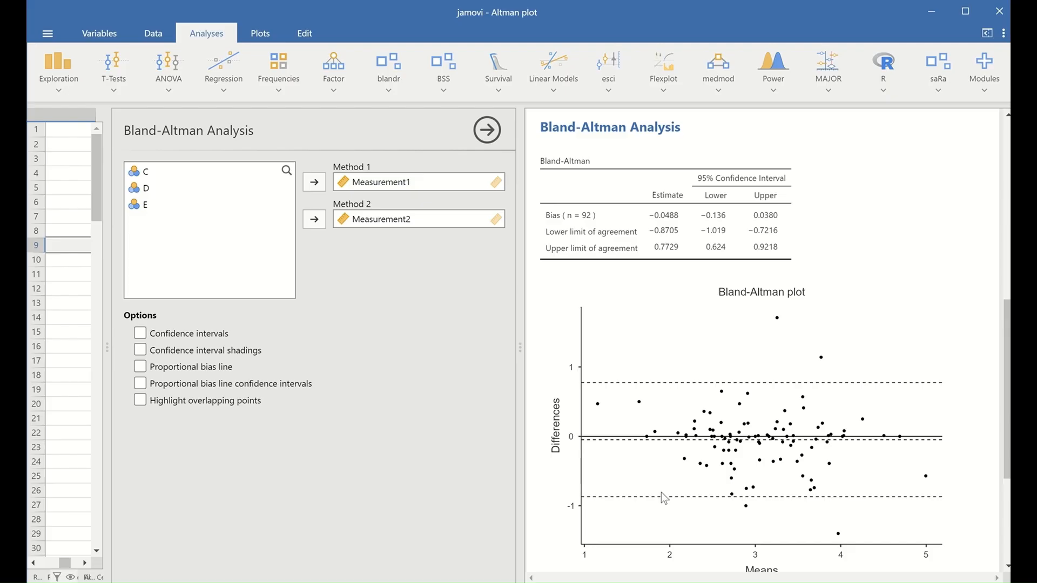
# Step: Close the Bland-Altman options, widen the data grid, and make empty column C computed
pyautogui.click(893, 375)
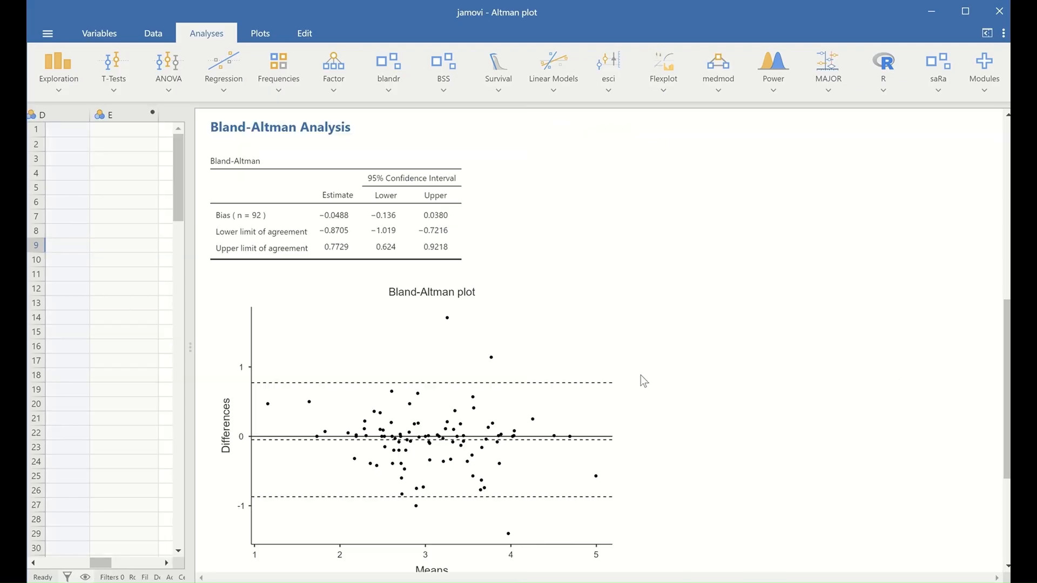
pyautogui.click(153, 38)
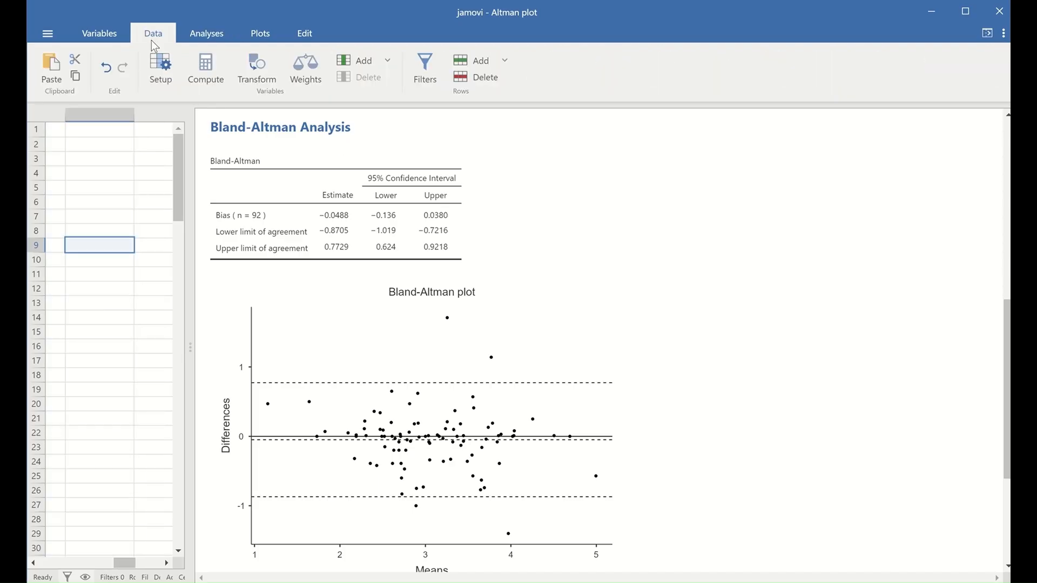
pyautogui.moveTo(193, 354); pyautogui.dragTo(793, 351)
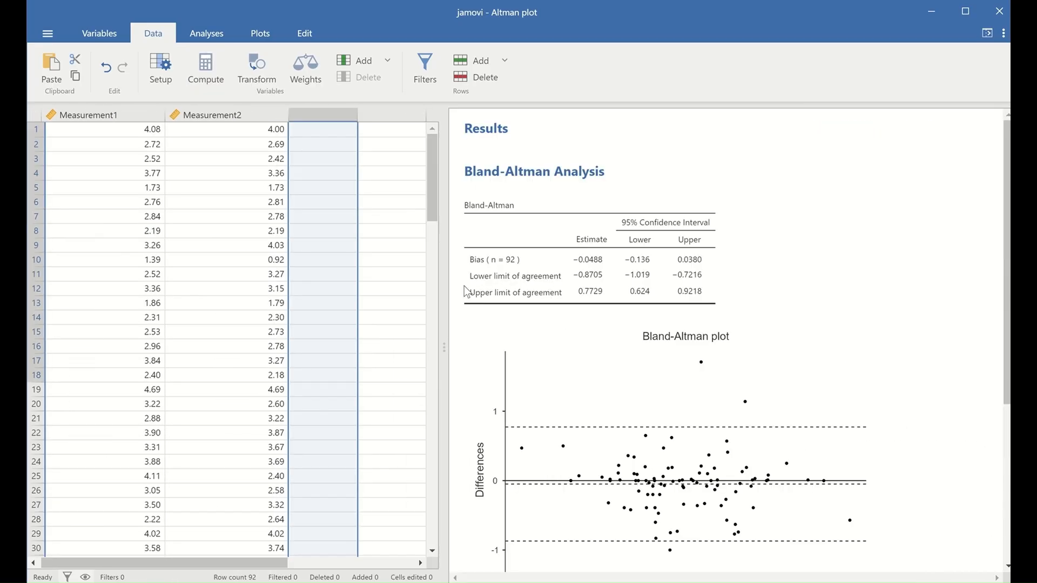
pyautogui.click(200, 66)
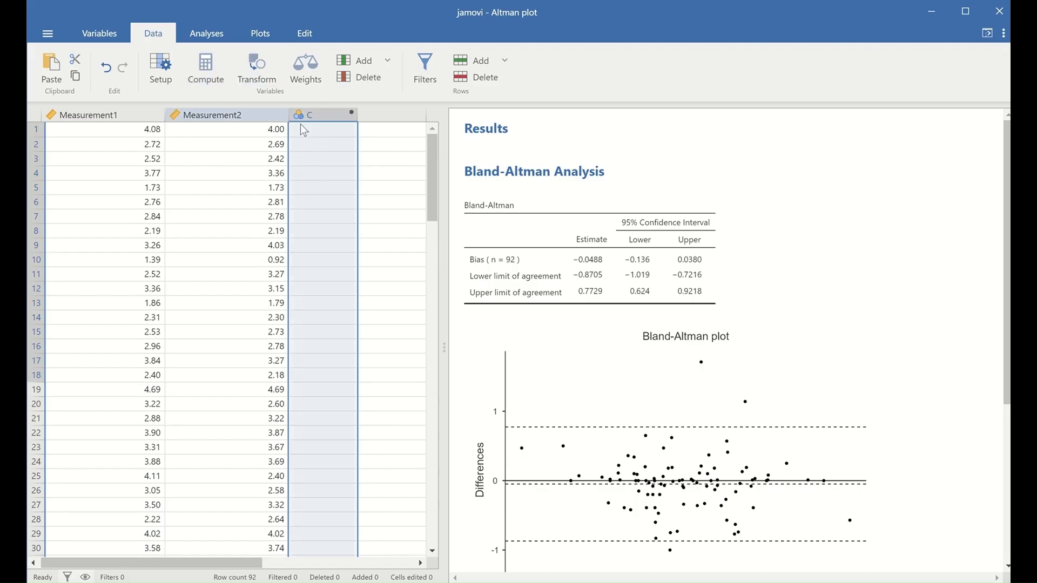
# Step: Set up column C as a computed variable named diff
pyautogui.click(212, 69)
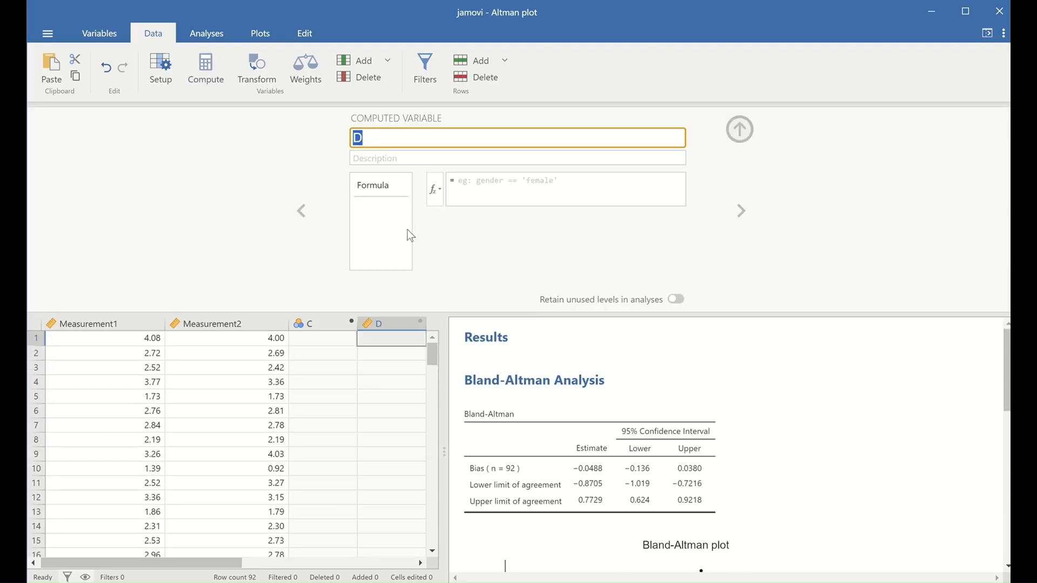
pyautogui.click(331, 325)
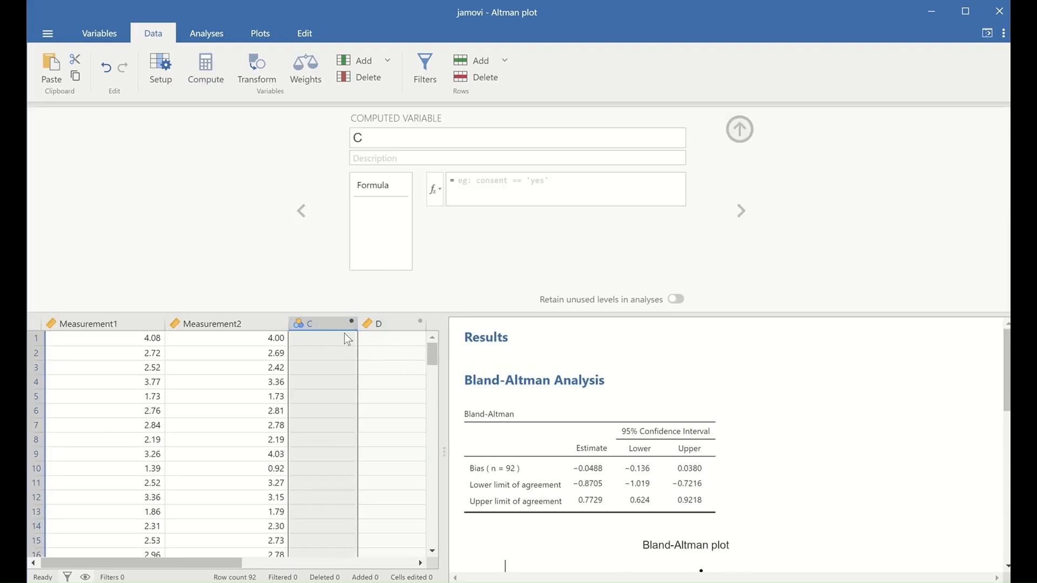
pyautogui.doubleClick(373, 139)
pyautogui.press('BackSpace')
pyautogui.write('diff')
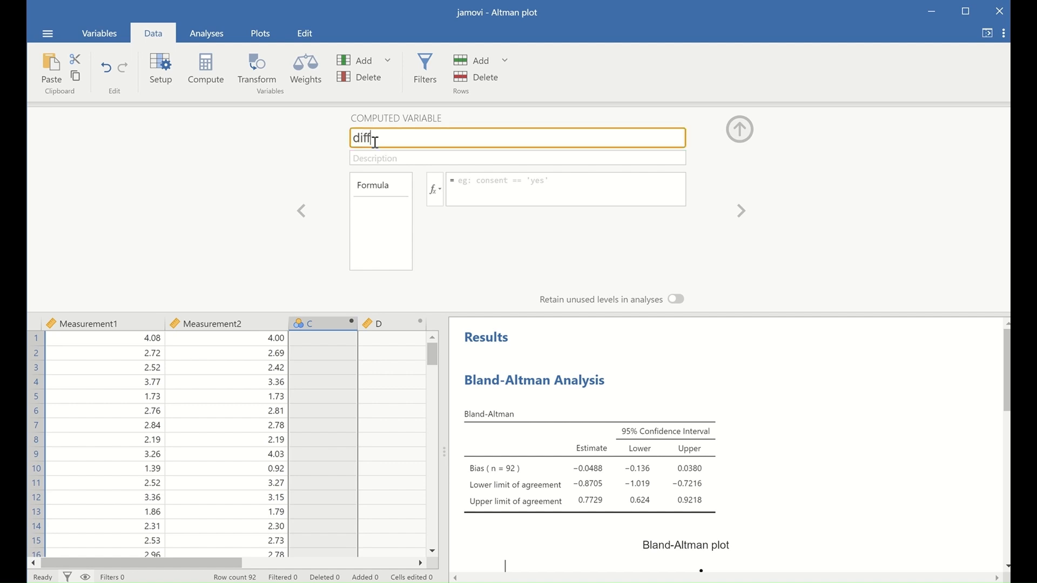
pyautogui.click(466, 187)
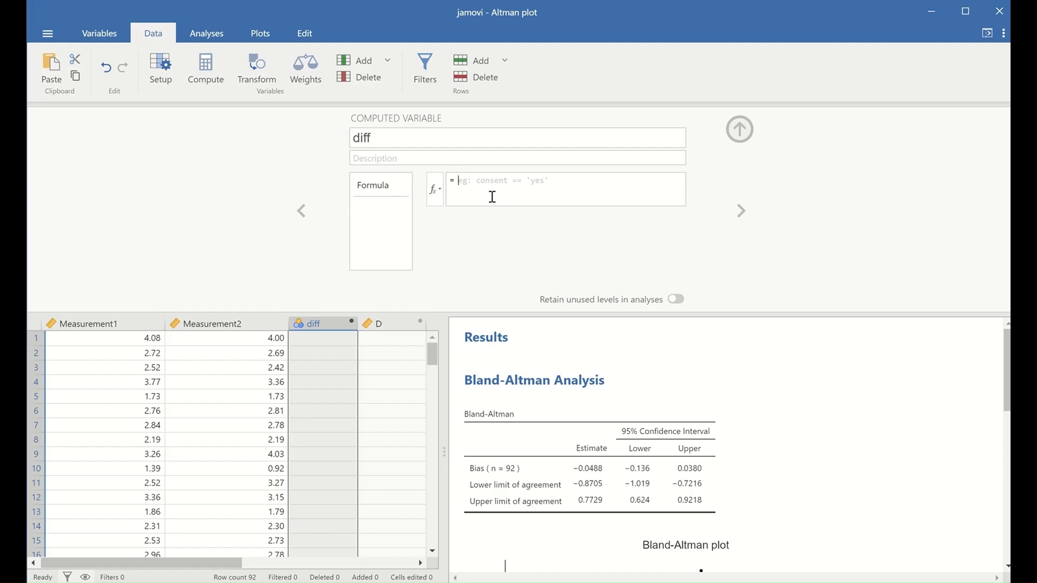
# Step: Give diff the formula Measurement1-Measurement2 and close its setup panel
pyautogui.write('Measurement1')
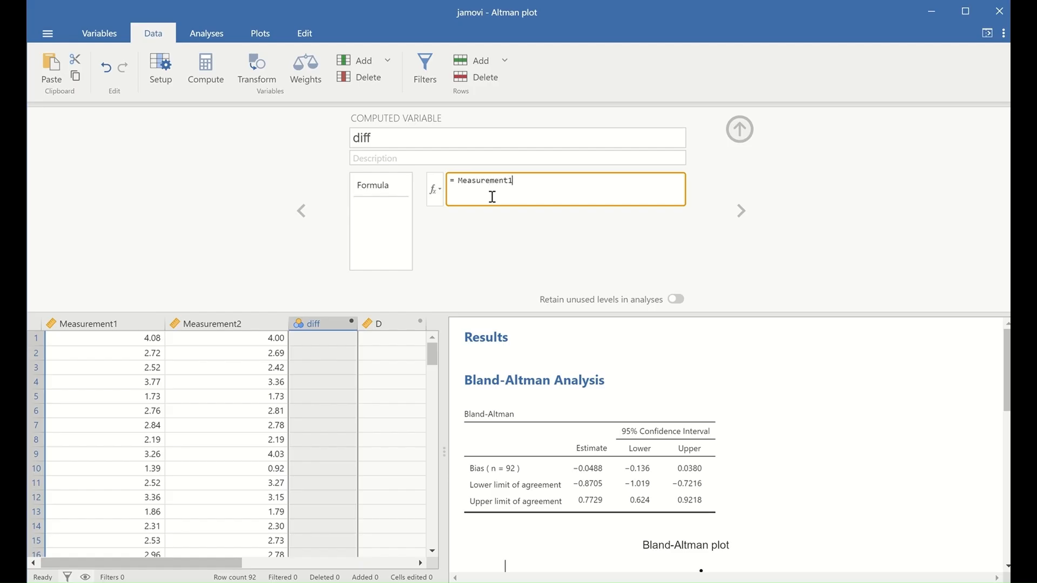
pyautogui.write('-MEasurement2')
pyautogui.click(528, 181)
pyautogui.press('BackSpace')
pyautogui.write('e')
pyautogui.press('Return')
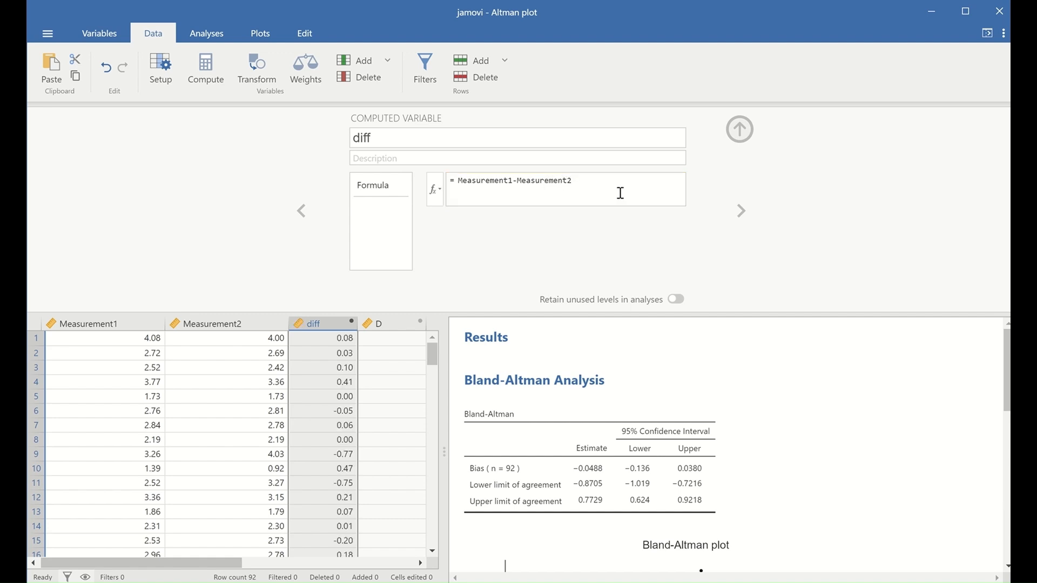
pyautogui.scroll(-3, 336, 343)
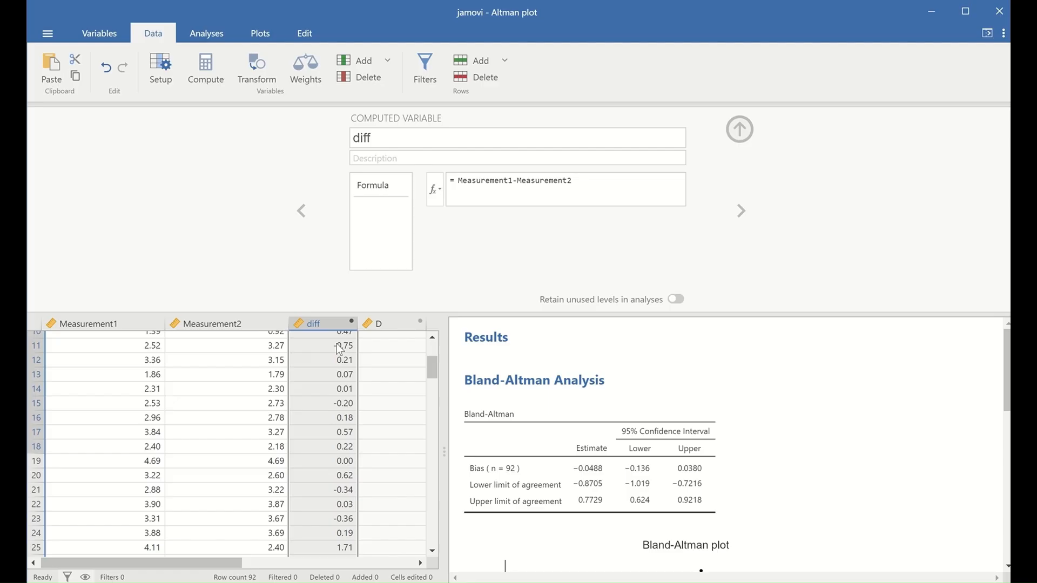
pyautogui.scroll(3, 339, 350)
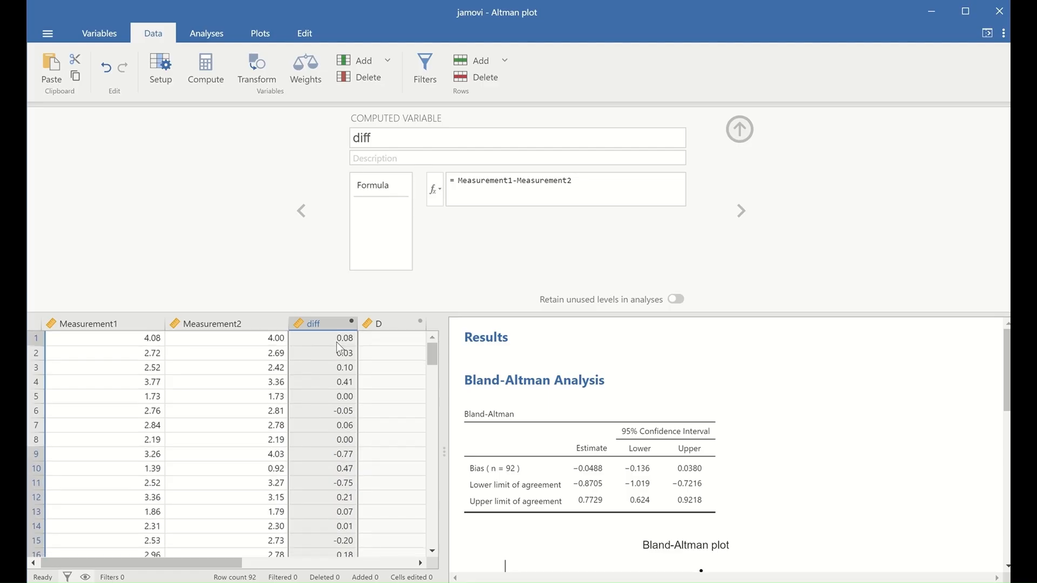
pyautogui.click(740, 130)
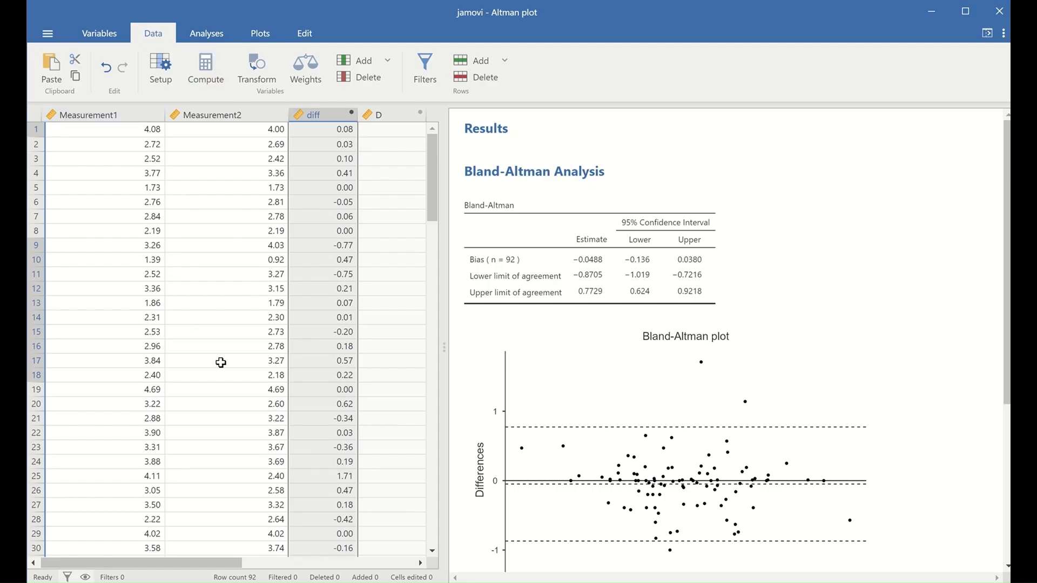
# Step: Make empty column D a computed variable named Av
pyautogui.click(388, 135)
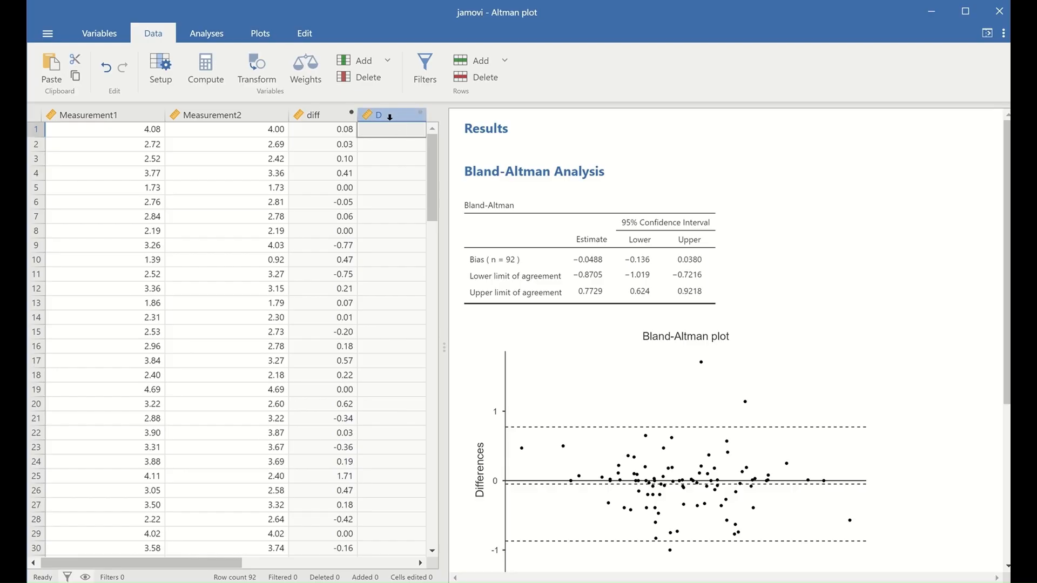
pyautogui.click(389, 116)
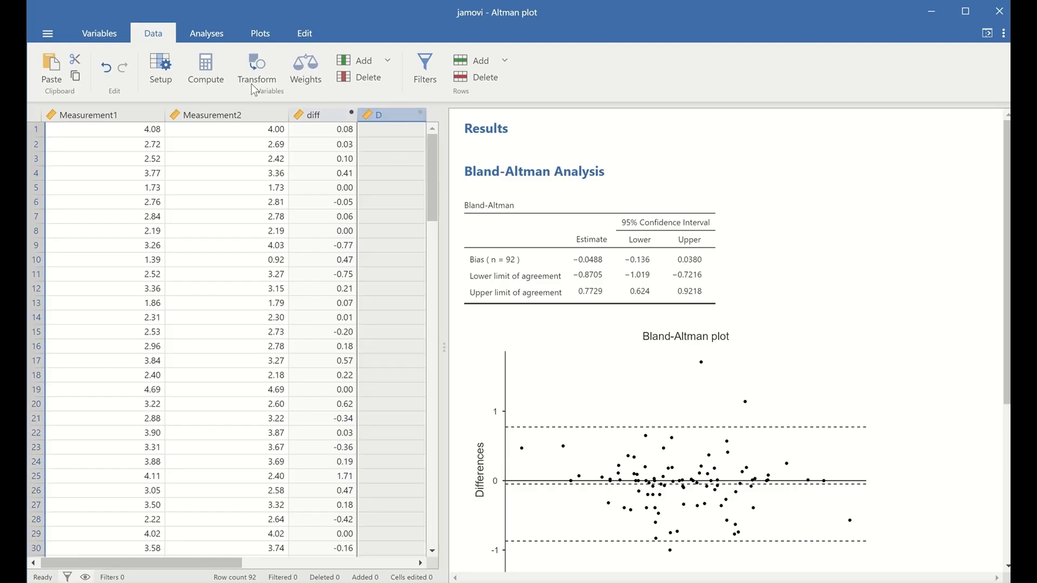
pyautogui.click(223, 85)
pyautogui.click(318, 325)
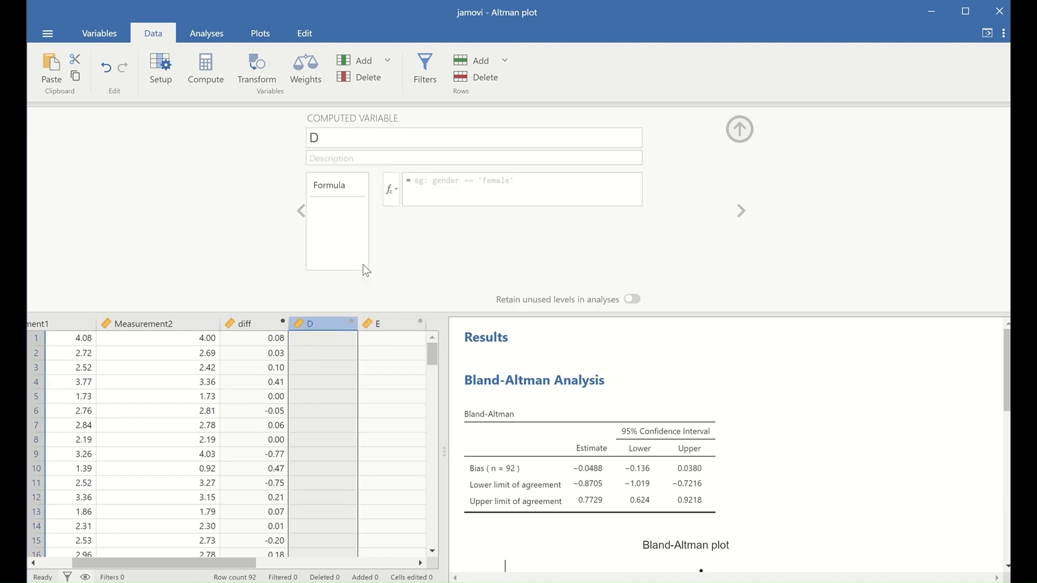
pyautogui.doubleClick(376, 141)
pyautogui.write('Av')
pyautogui.click(463, 184)
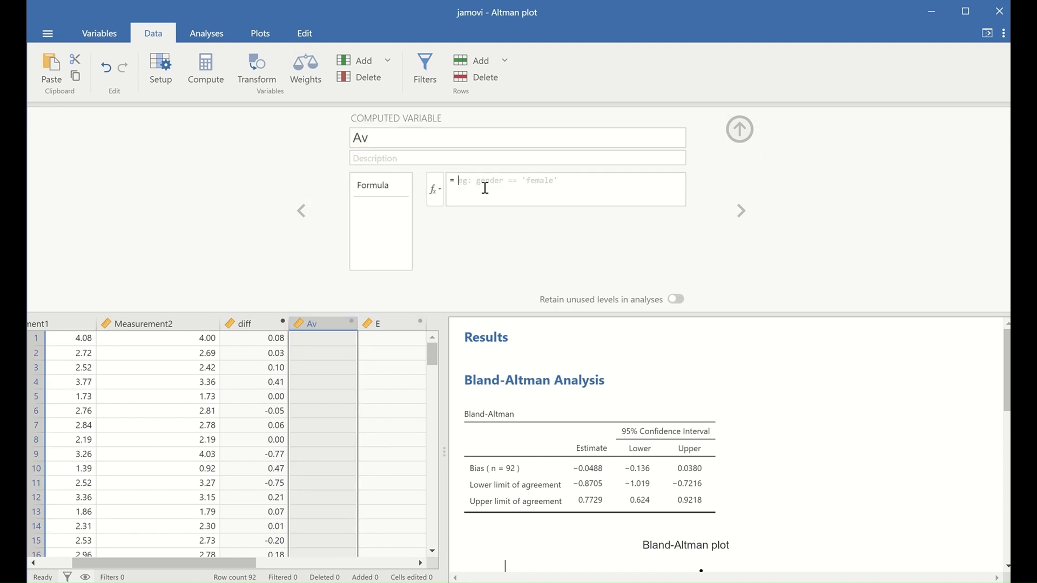
# Step: Enter the Av formula (Measurement1+Measurement2)/2 so the column fills with averages
pyautogui.click(521, 205)
pyautogui.write('(')
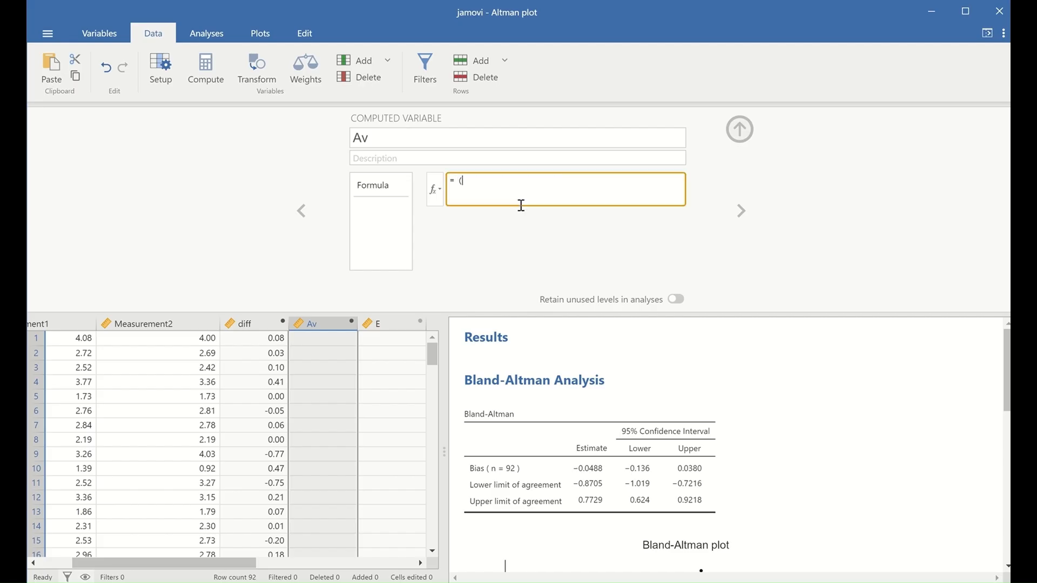
pyautogui.write('Measurement1+Measuremetnnt2)')
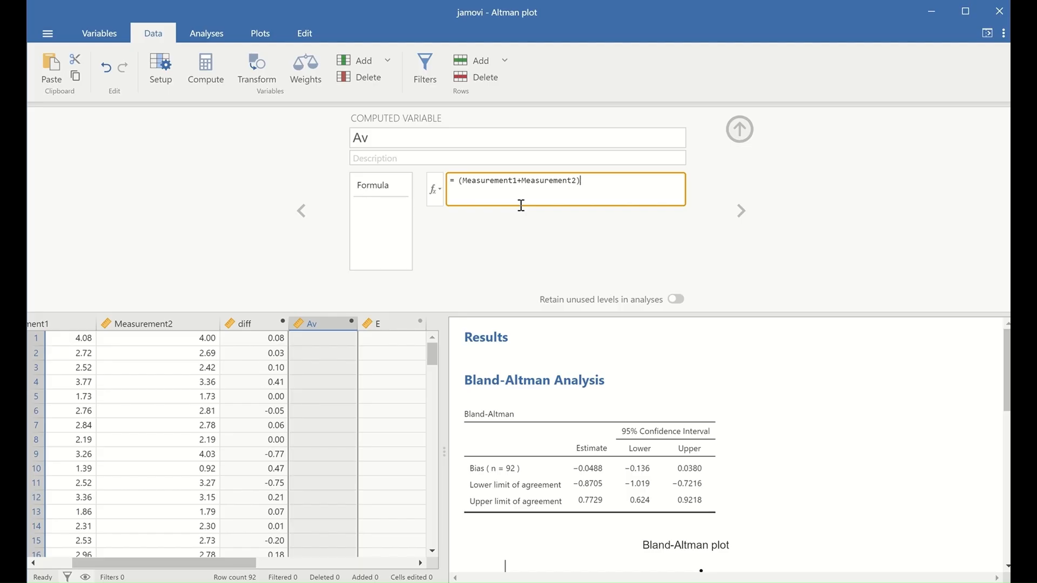
pyautogui.write('/2')
pyautogui.press('Return')
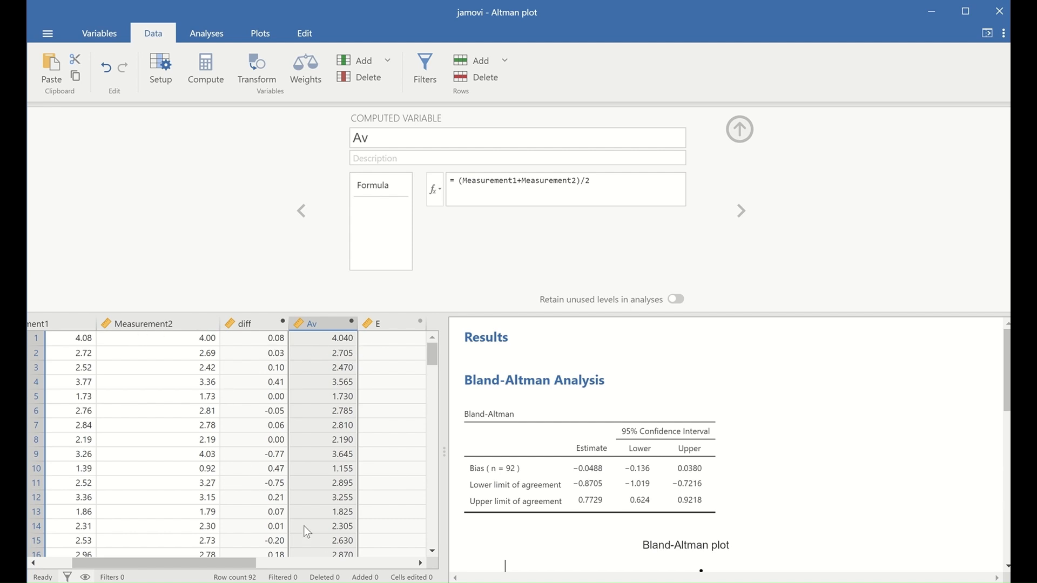
pyautogui.moveTo(232, 562)
pyautogui.mouseDown()
pyautogui.moveTo(196, 566)
pyautogui.moveTo(225, 562)
pyautogui.mouseUp()
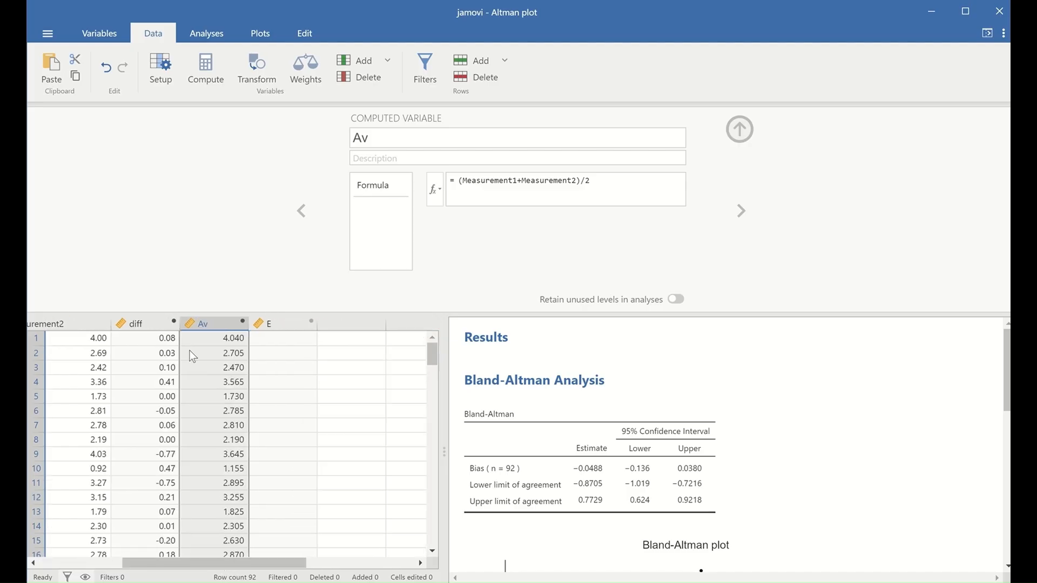
pyautogui.hscroll(-3, 103, 361)
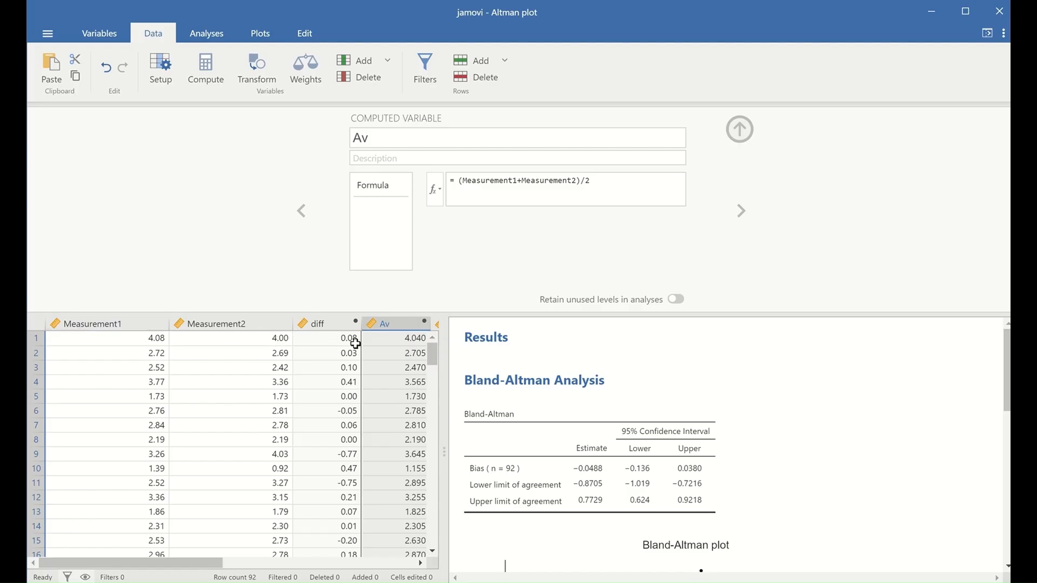
# Step: Close the Av setup and run a One Sample T-Test with diff as dependent variable
pyautogui.click(738, 131)
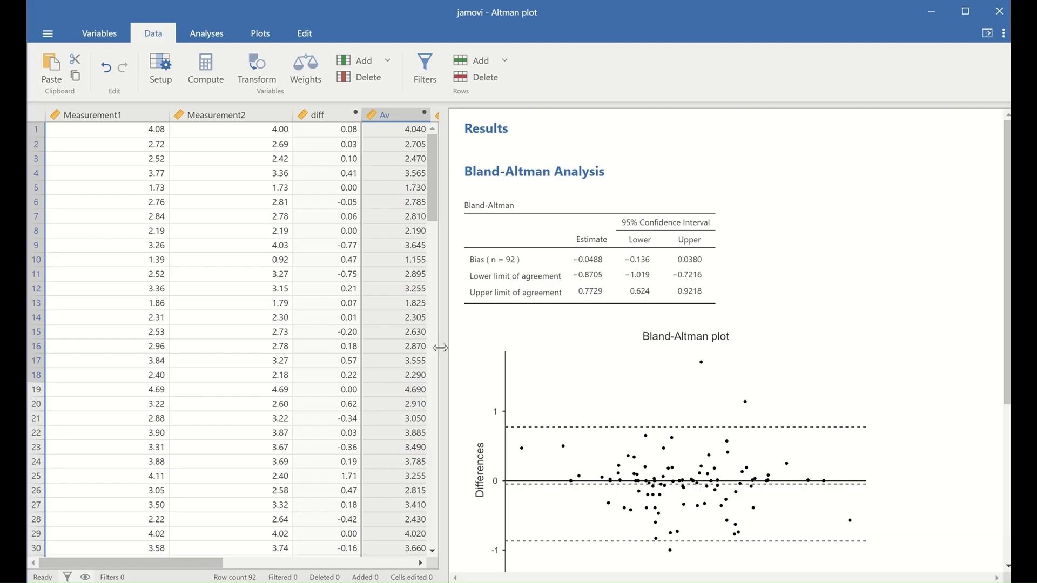
pyautogui.moveTo(527, 342); pyautogui.dragTo(803, 345)
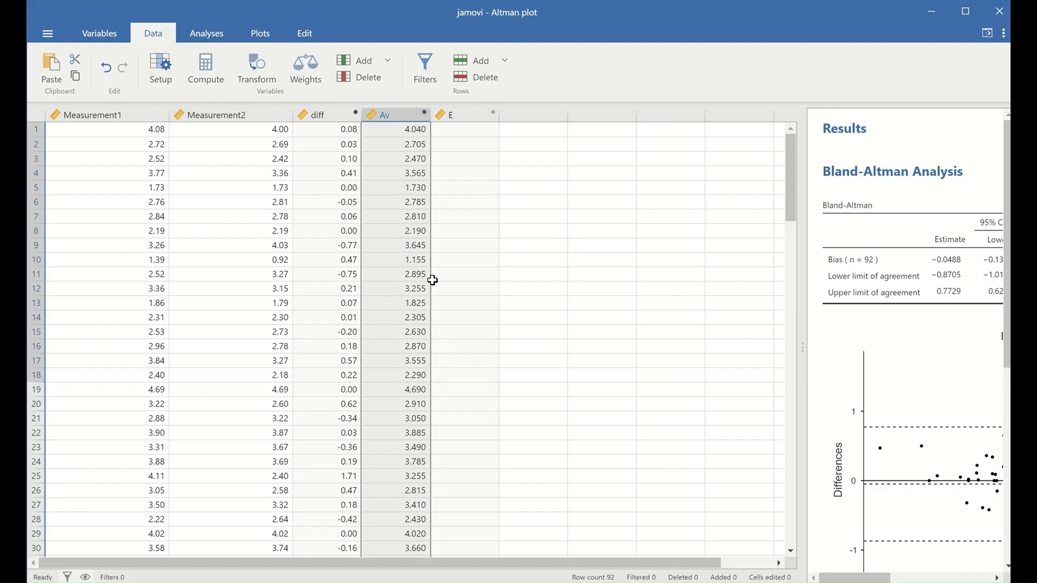
pyautogui.click(214, 37)
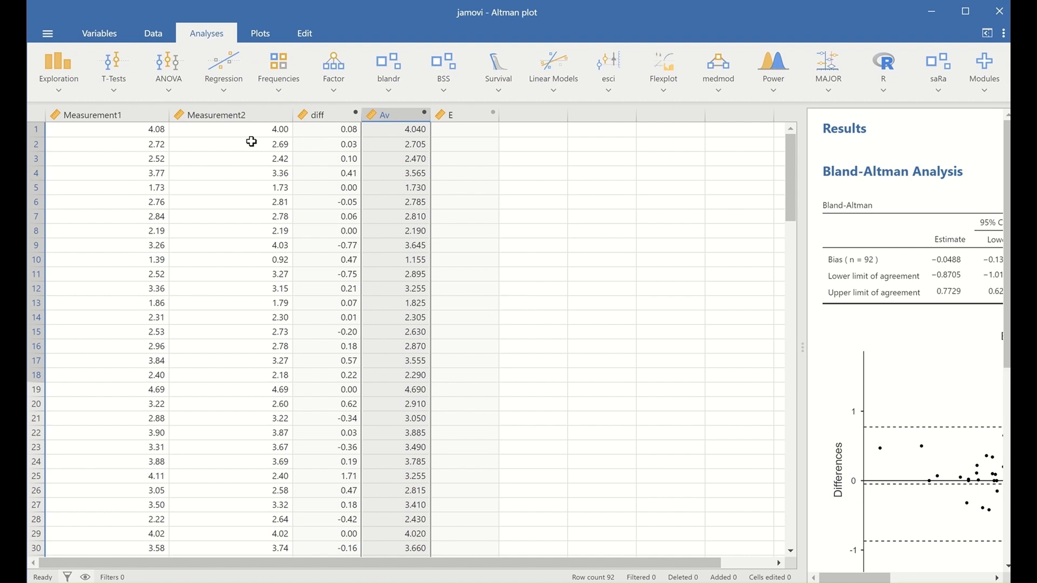
pyautogui.click(116, 93)
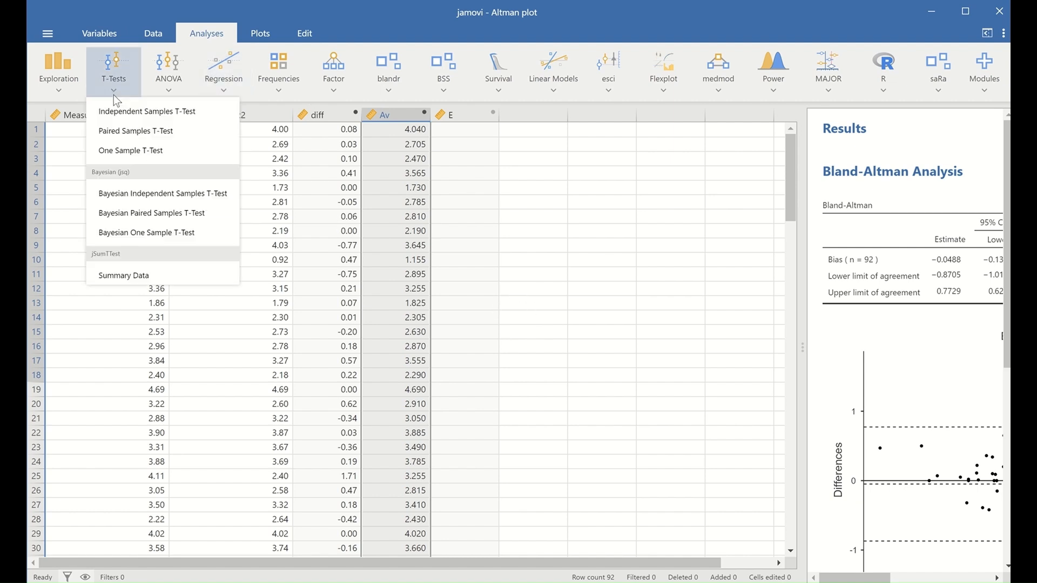
pyautogui.click(125, 152)
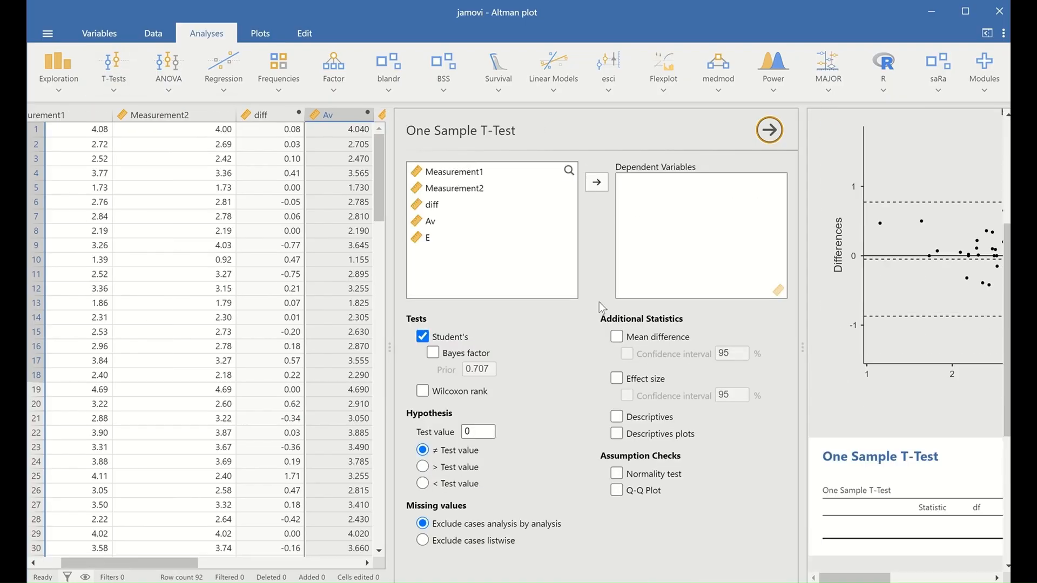
pyautogui.click(433, 206)
pyautogui.click(596, 183)
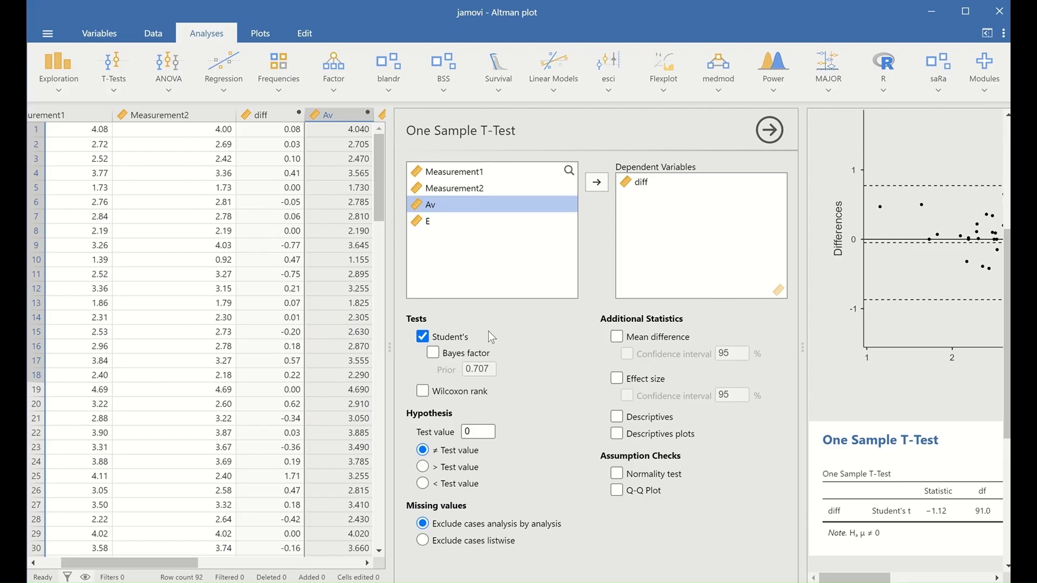
pyautogui.moveTo(389, 348); pyautogui.dragTo(98, 348)
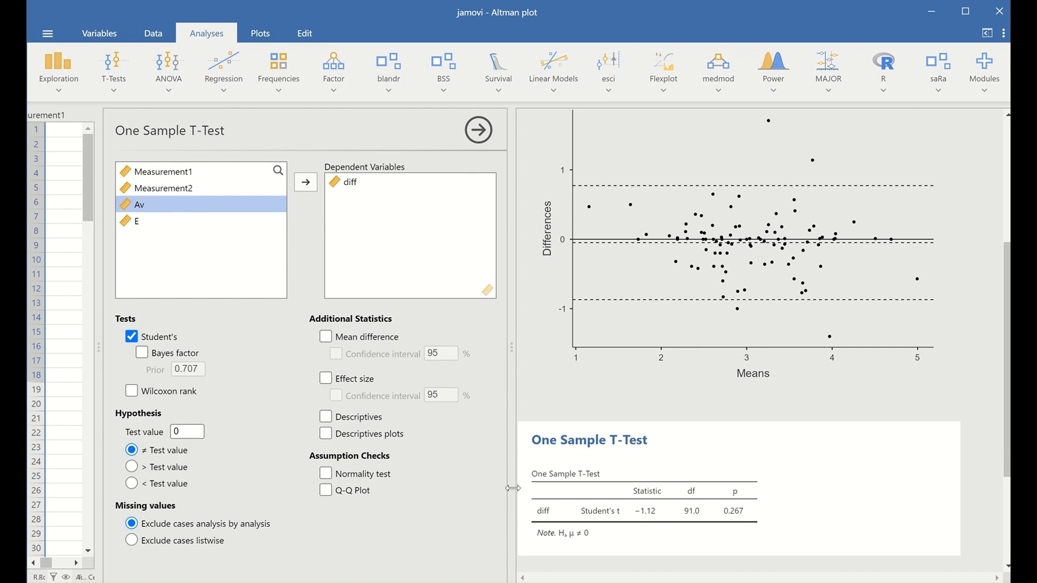
# Step: Hide the data sheet so the one-sample t-test on diff (p = 0.267) fills the window
pyautogui.moveTo(512, 490); pyautogui.dragTo(429, 493)
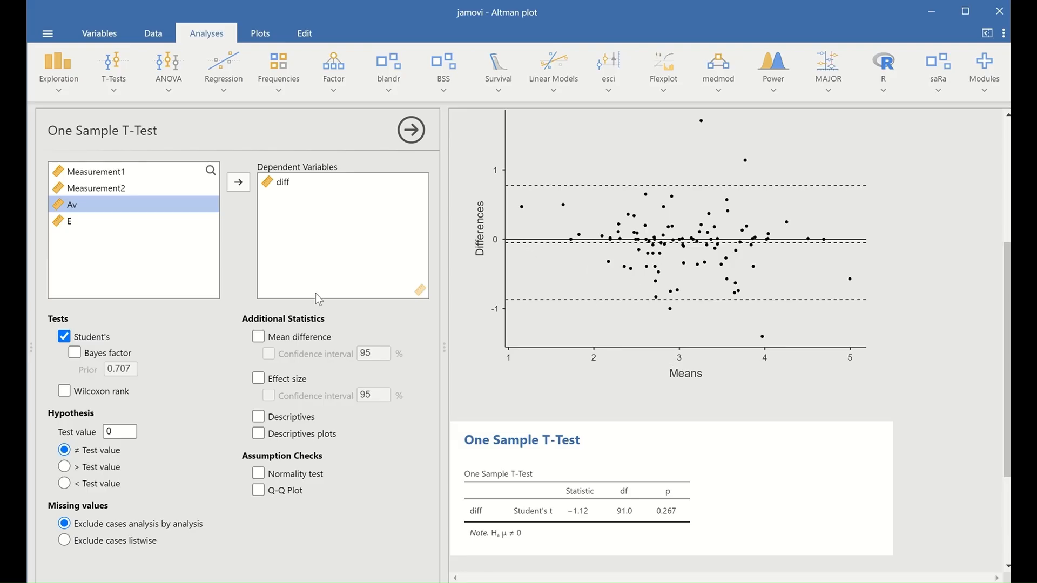
# Step: Run a linear regression with diff as dependent and Av as covariate (R² 0.0153, slope −0.0767)
pyautogui.click(223, 90)
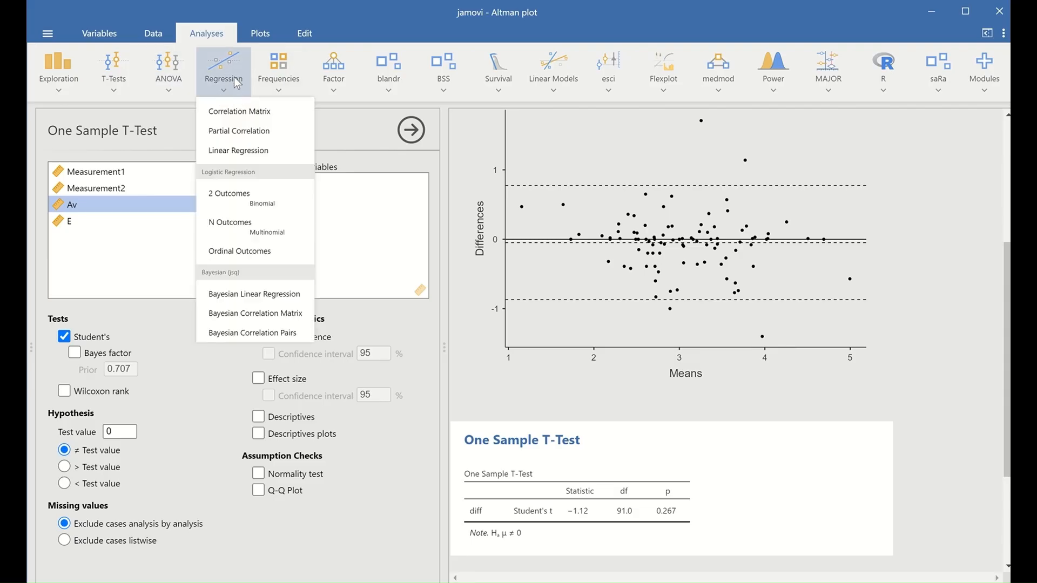
pyautogui.click(245, 155)
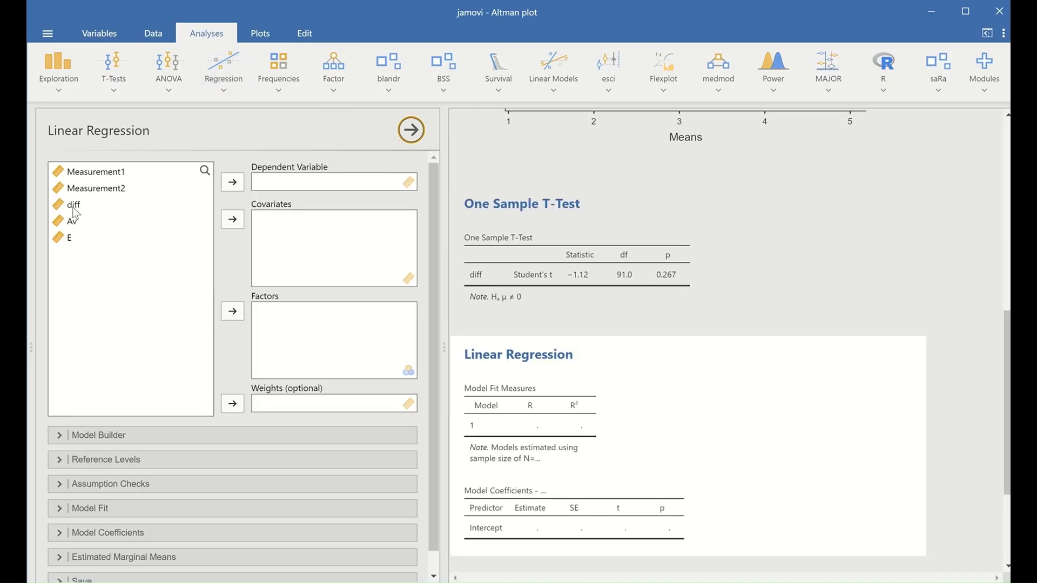
pyautogui.click(72, 208)
pyautogui.click(227, 182)
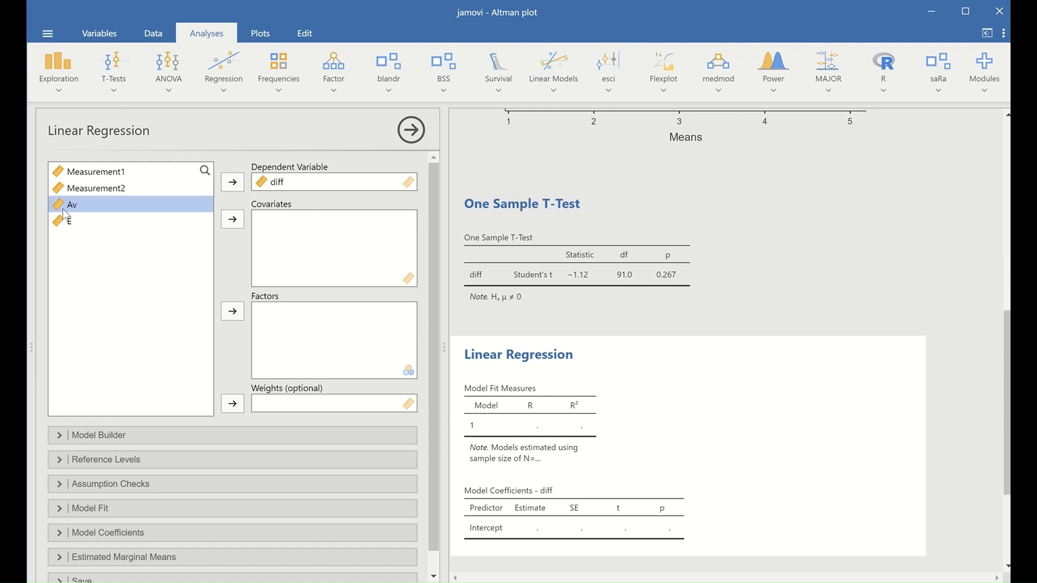
pyautogui.click(231, 221)
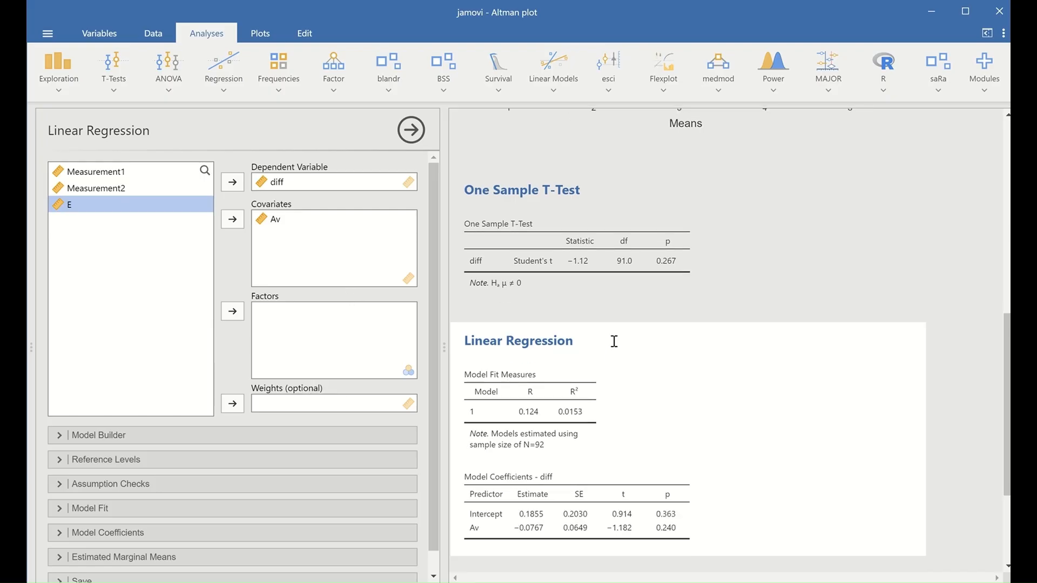
pyautogui.scroll(-3, 611, 347)
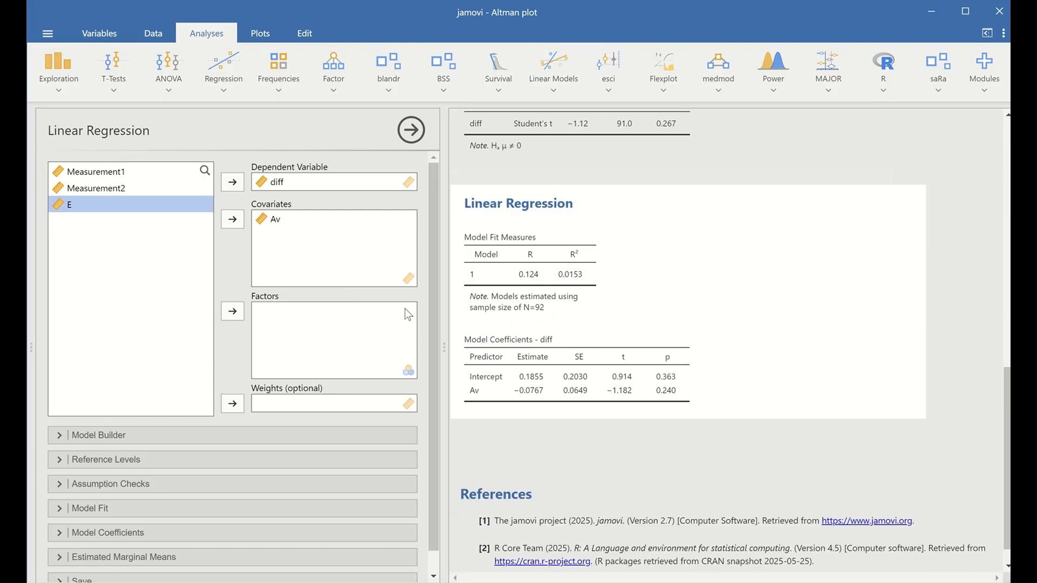